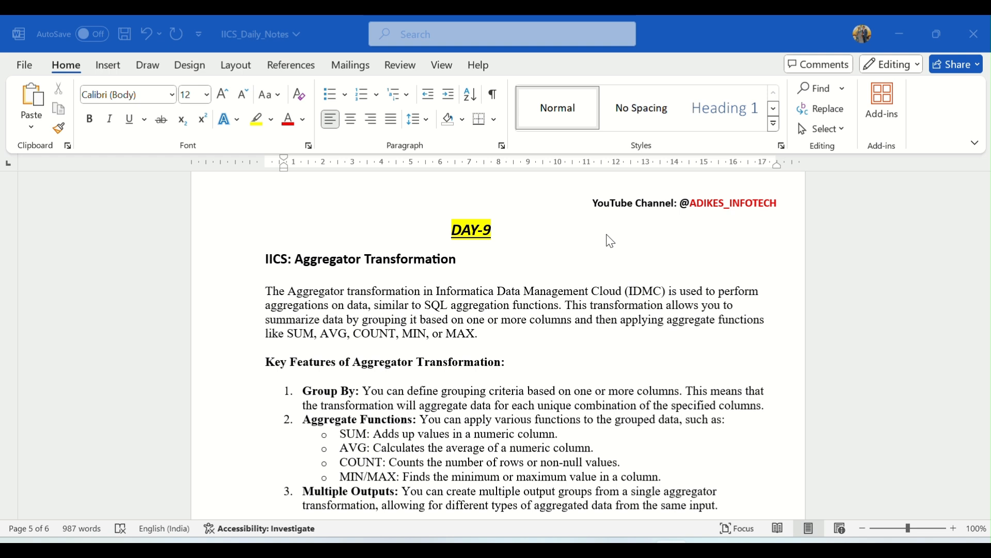
# Read the overview and key features of the Aggregator transformation in the DAY-9 notes, including the aggregate functions
pyautogui.click(289, 339)
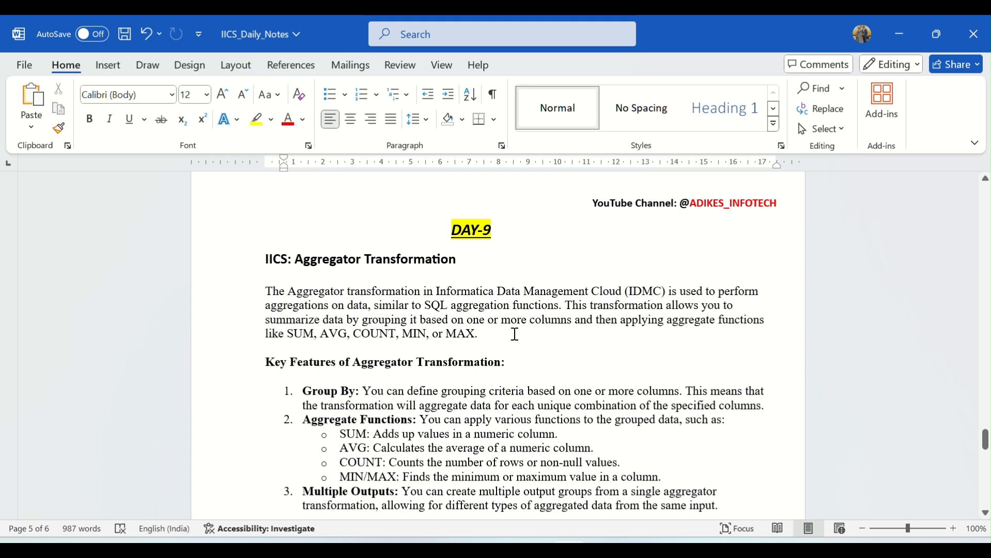
pyautogui.scroll(-1, 515, 334)
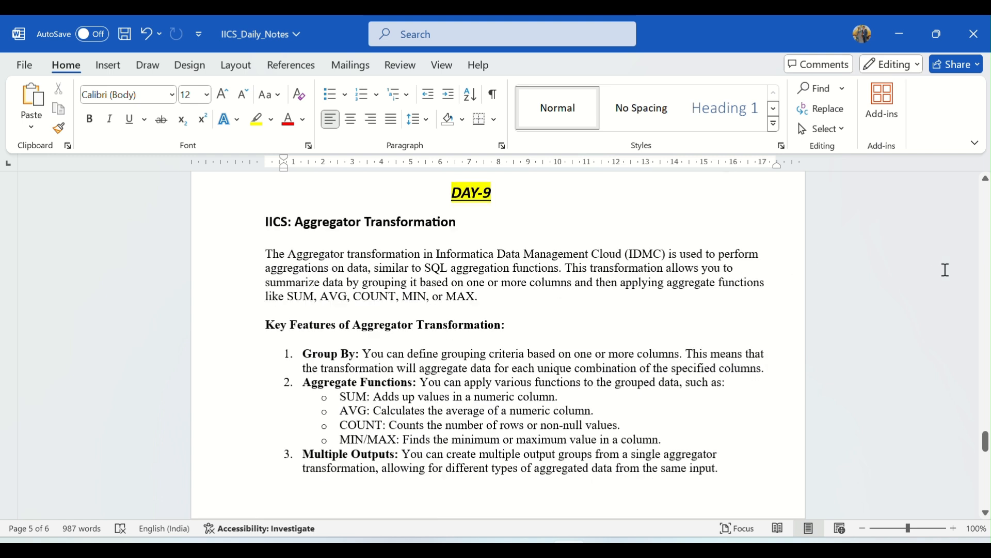
pyautogui.scroll(-2, 946, 270)
pyautogui.scroll(-1, 901, 266)
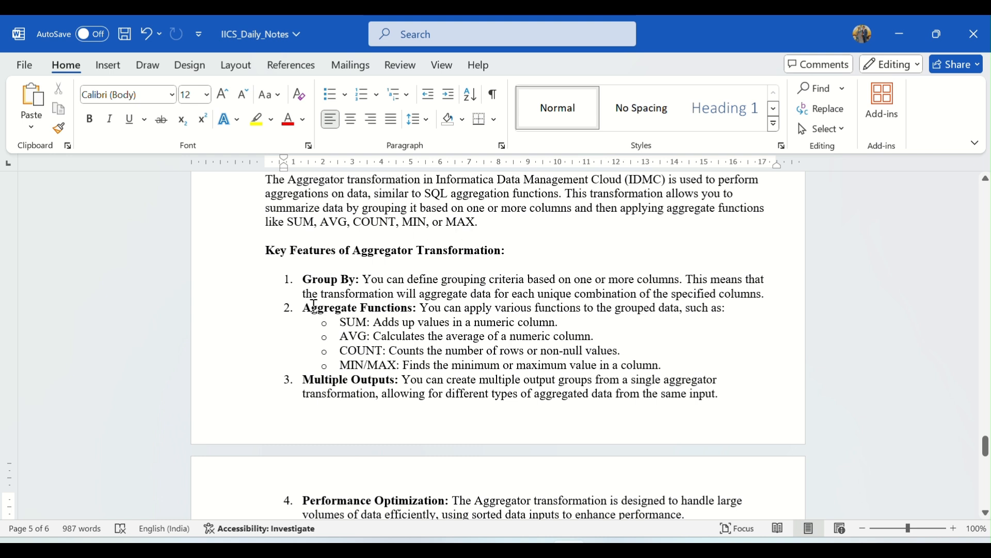
pyautogui.moveTo(306, 308); pyautogui.dragTo(416, 309)
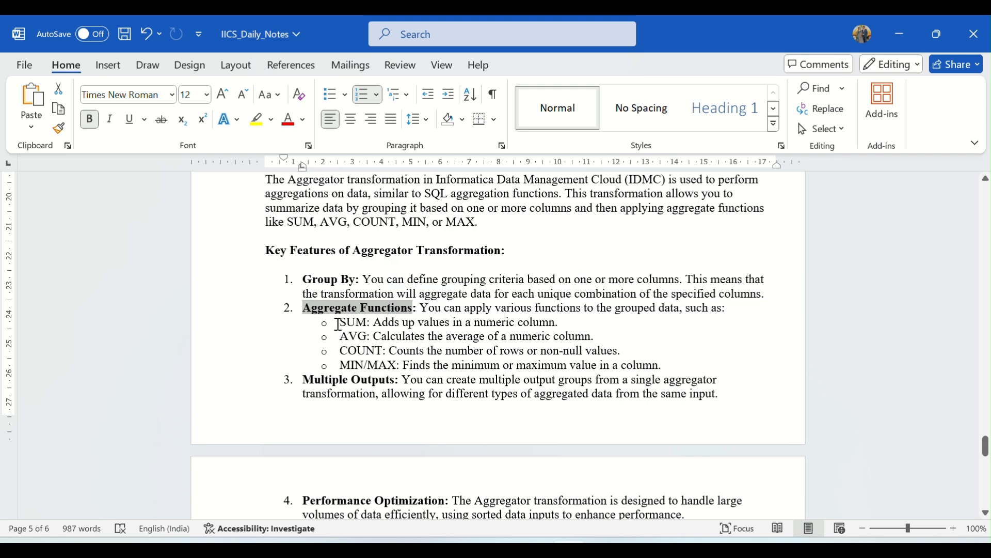
pyautogui.moveTo(339, 323); pyautogui.dragTo(373, 323)
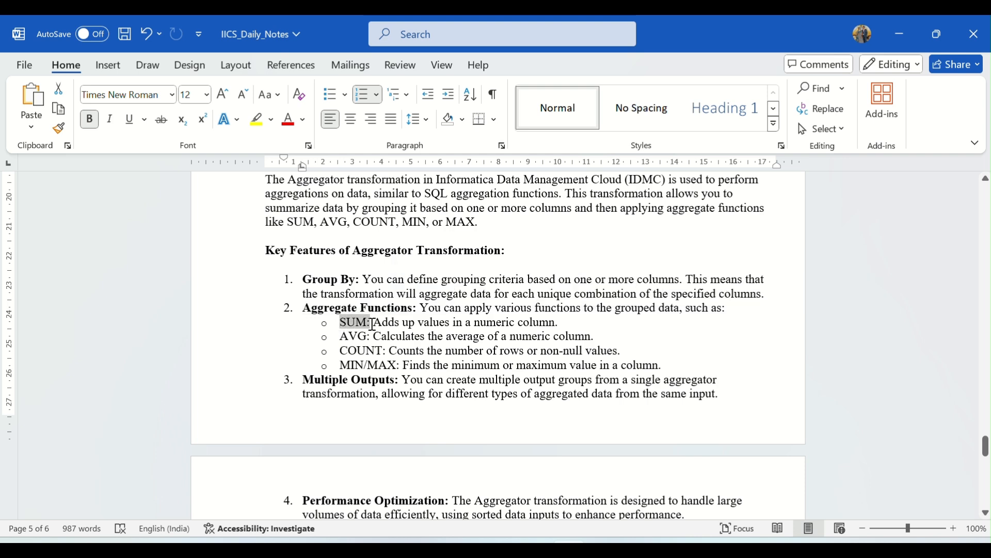
pyautogui.click(402, 365)
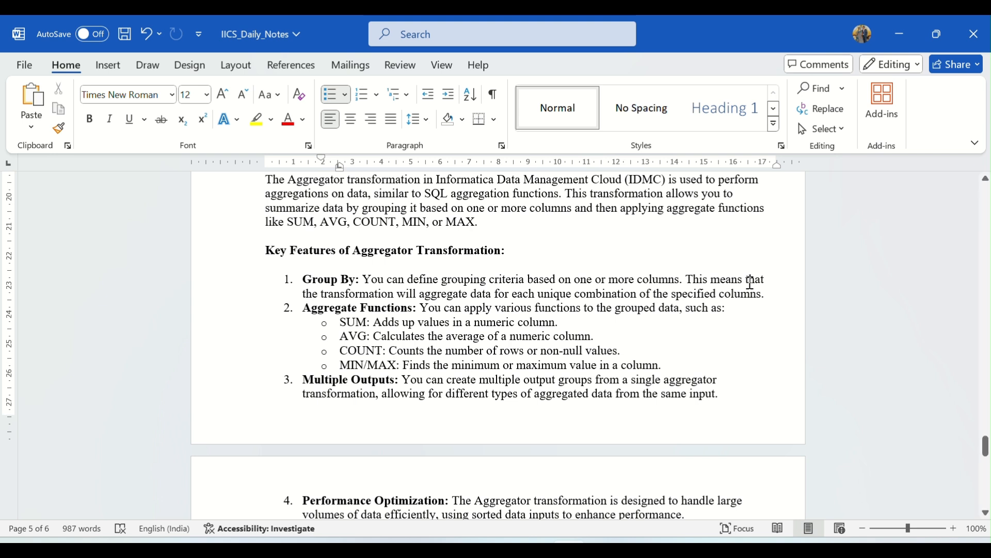
pyautogui.scroll(-4, 749, 300)
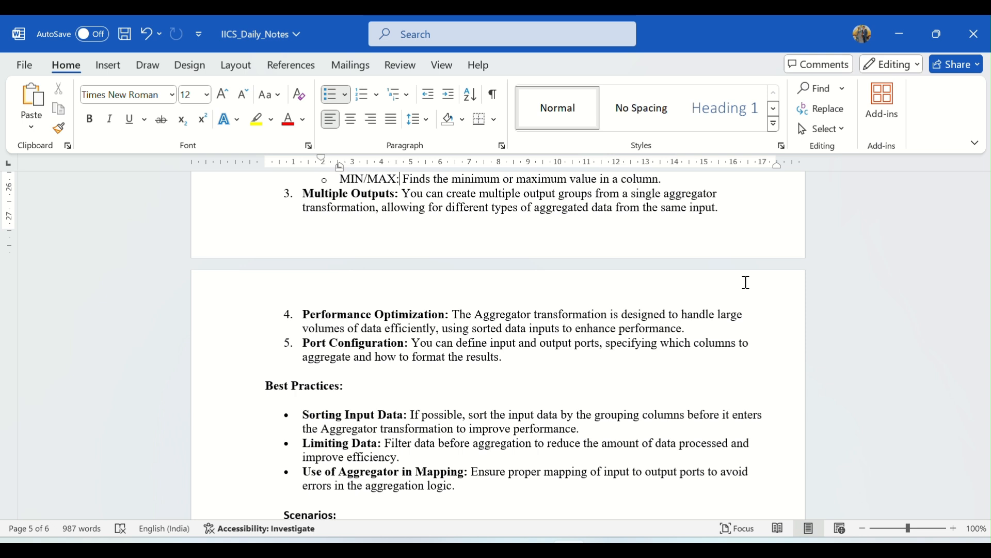
pyautogui.click(747, 283)
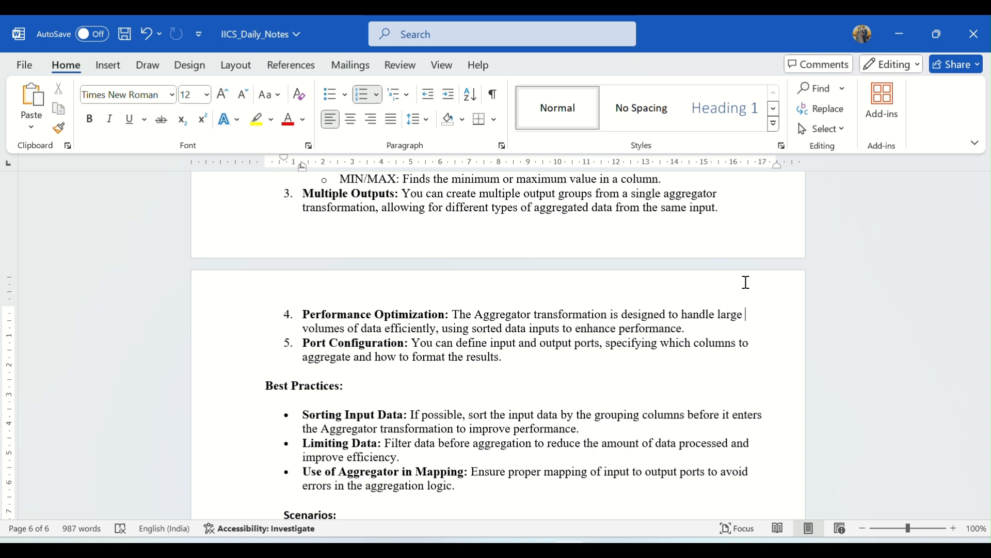
# Review the Best Practices section of the notes, covering sorting input data and limiting data, and the Scenarios list beneath it
pyautogui.scroll(-3, 746, 282)
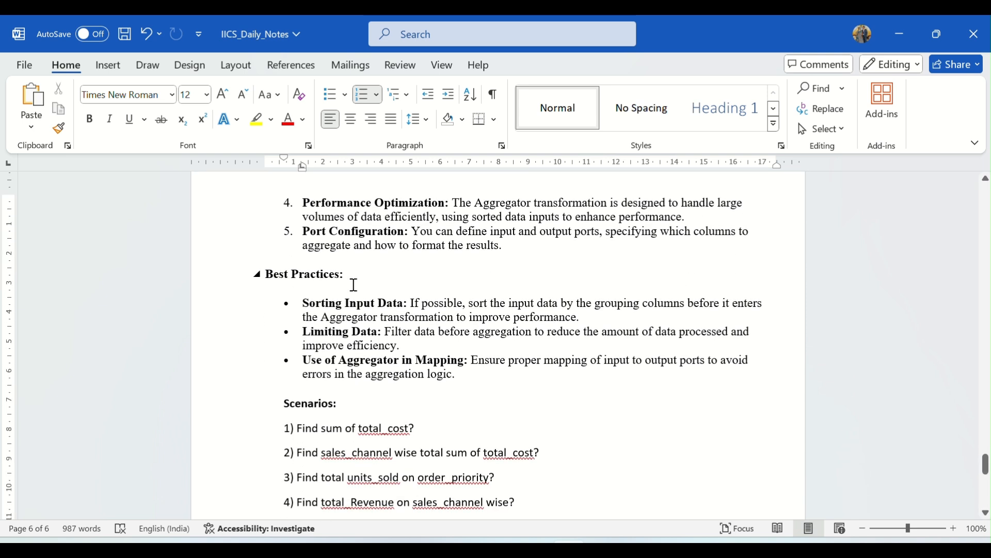
pyautogui.scroll(-1, 354, 285)
pyautogui.scroll(-1, 355, 285)
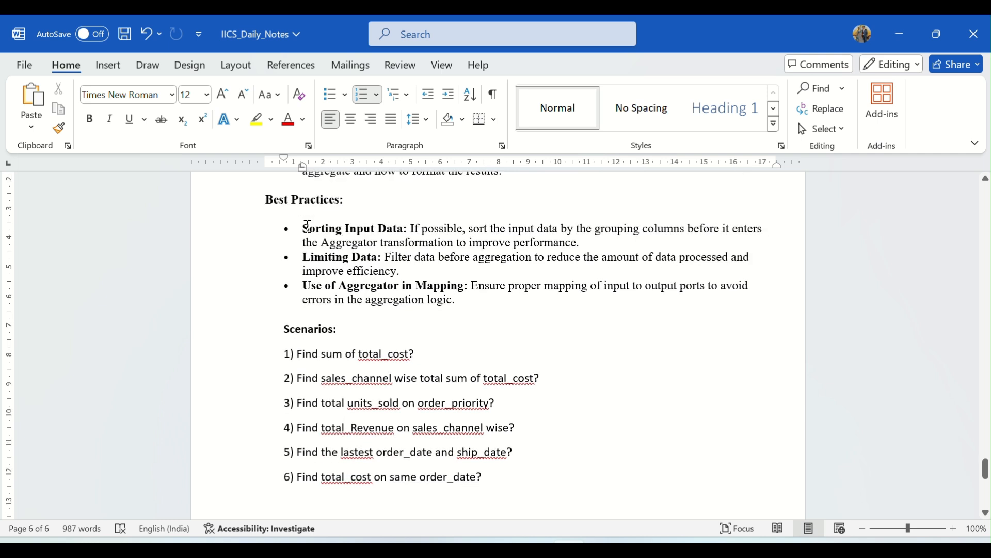
pyautogui.moveTo(303, 228); pyautogui.dragTo(402, 237)
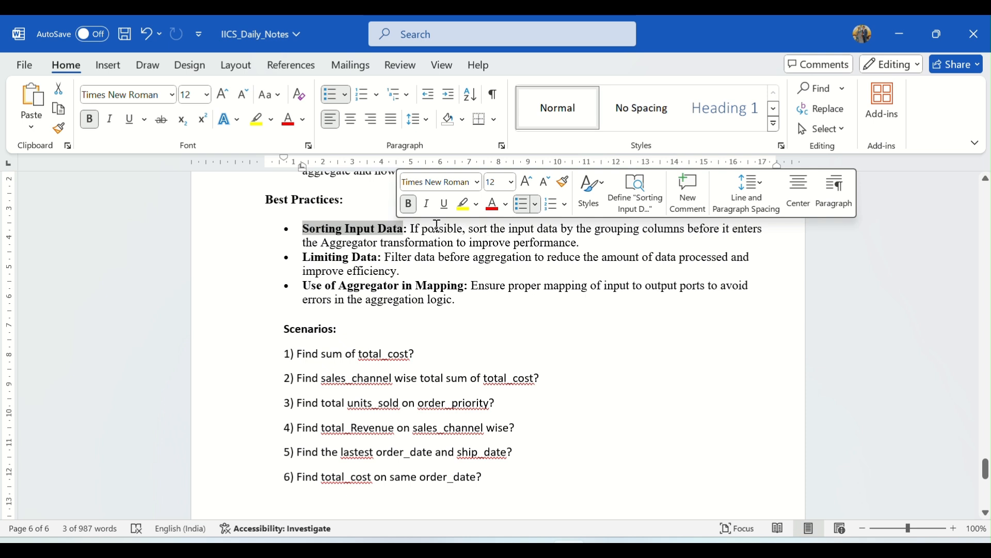
pyautogui.moveTo(432, 230); pyautogui.dragTo(686, 231)
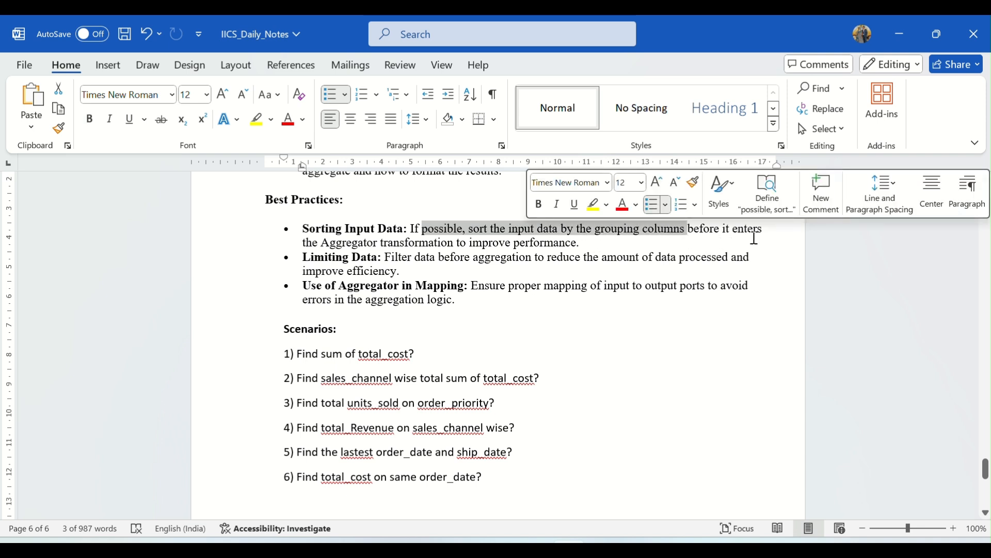
pyautogui.click(588, 246)
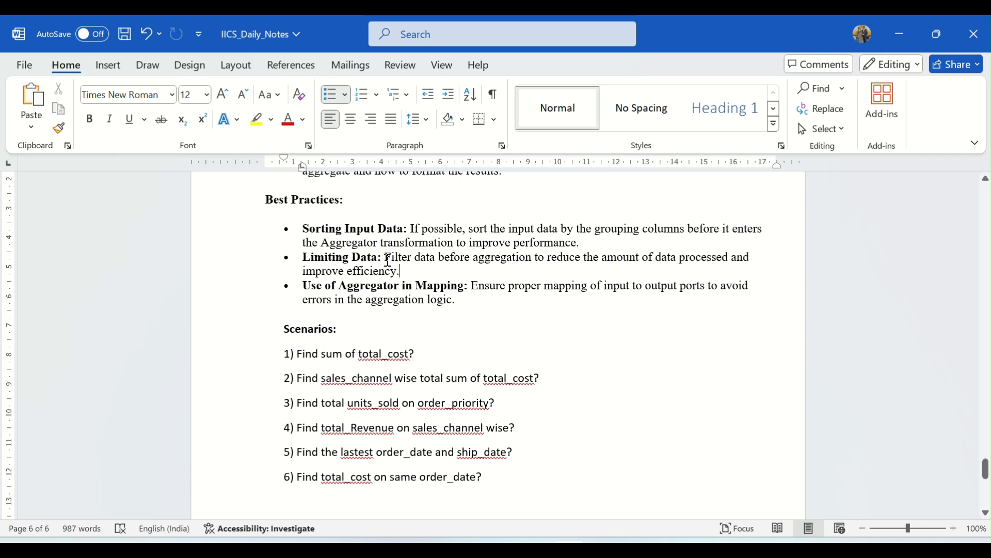
pyautogui.moveTo(385, 258); pyautogui.dragTo(538, 269)
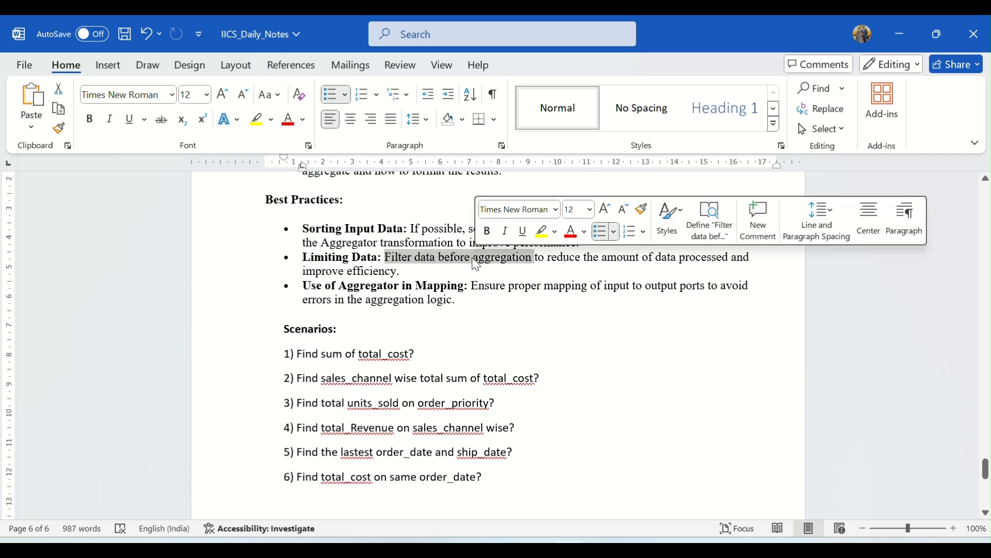
pyautogui.click(538, 269)
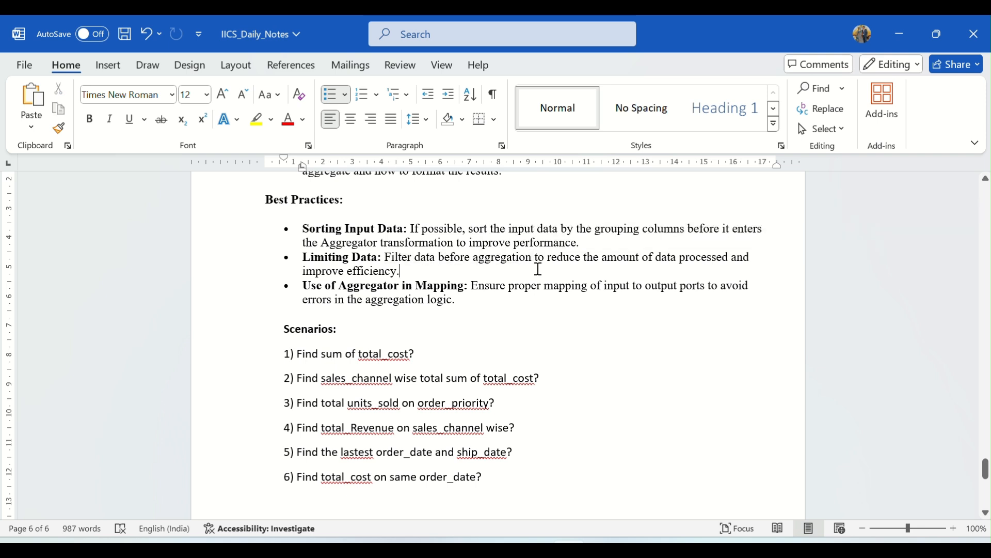
pyautogui.moveTo(413, 257); pyautogui.dragTo(383, 256)
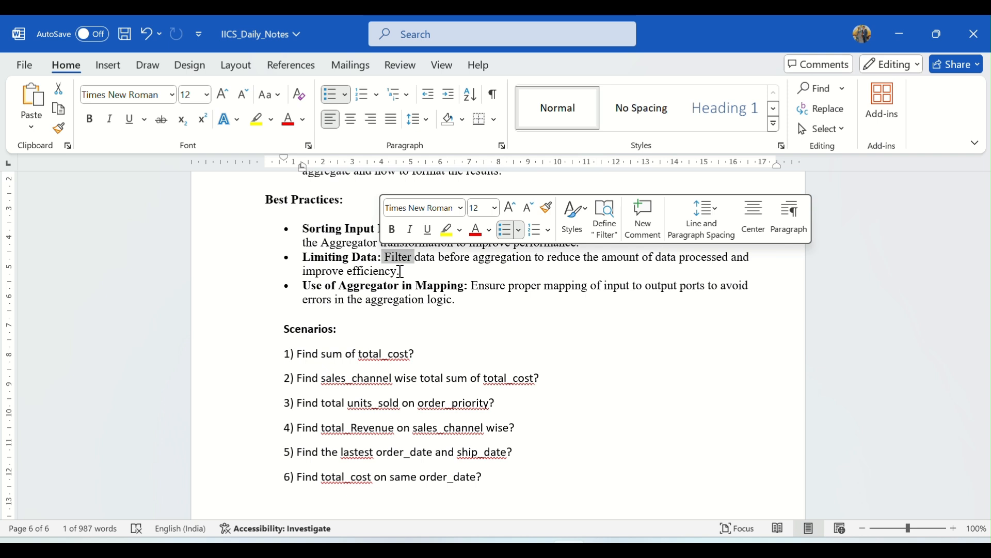
pyautogui.click(400, 271)
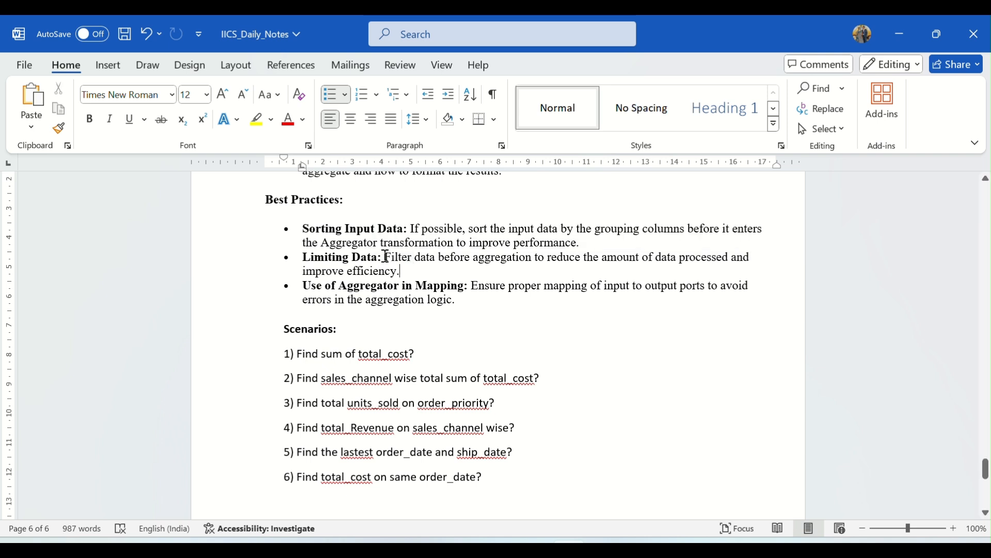
pyautogui.moveTo(386, 257); pyautogui.dragTo(404, 271)
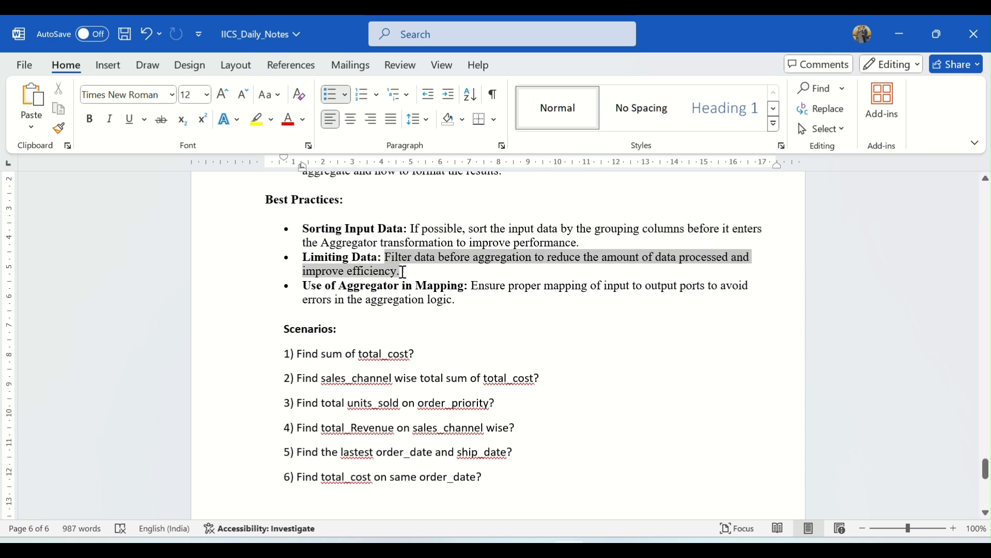
pyautogui.click(454, 267)
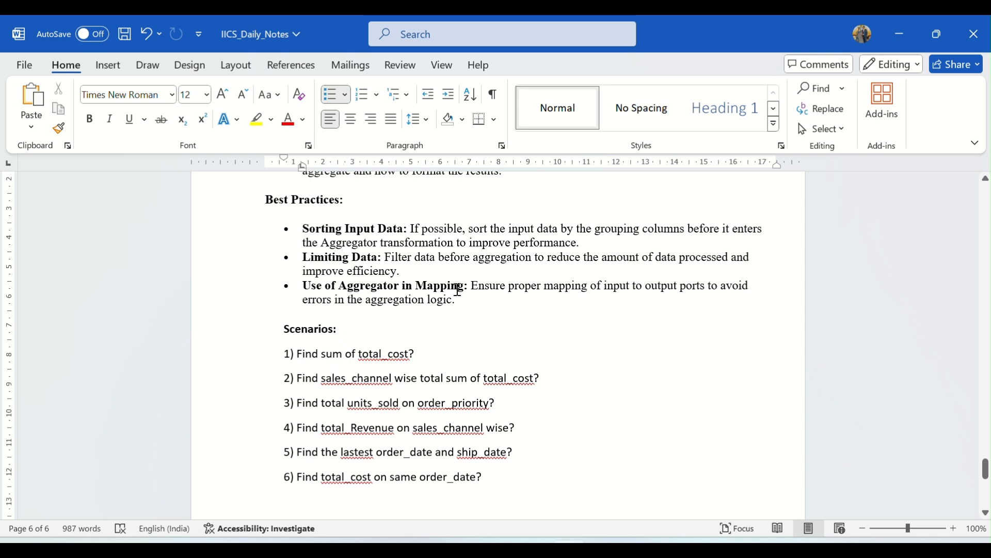
pyautogui.scroll(2, 457, 289)
pyautogui.scroll(-3, 463, 292)
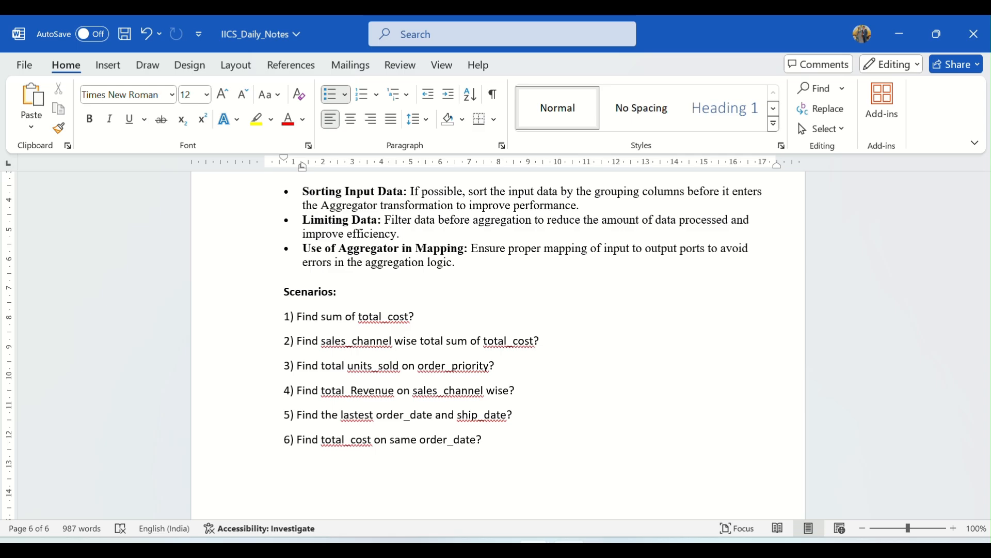
# Switch to Informatica in the browser, create a new mapping and name it m_Agg_Transformation
pyautogui.click(619, 471)
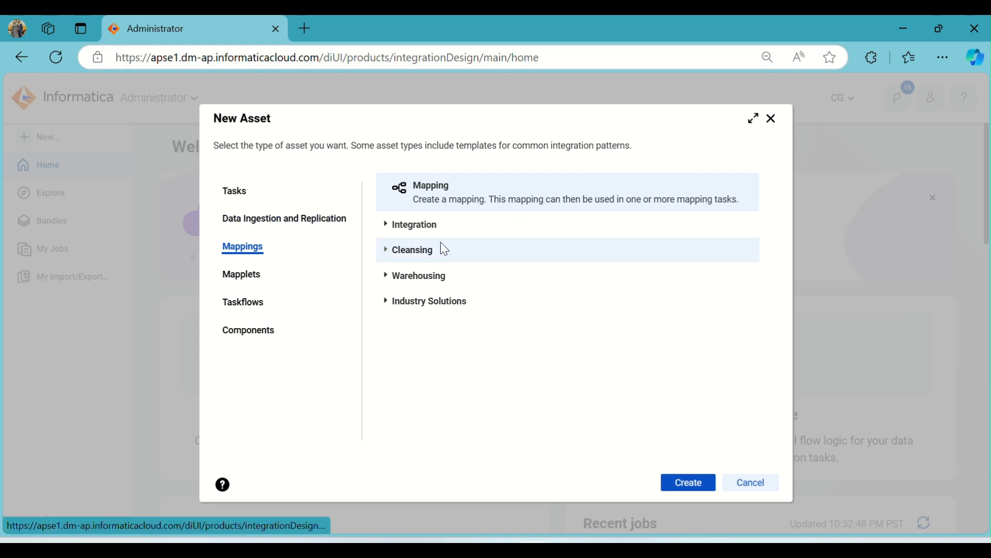
pyautogui.click(681, 485)
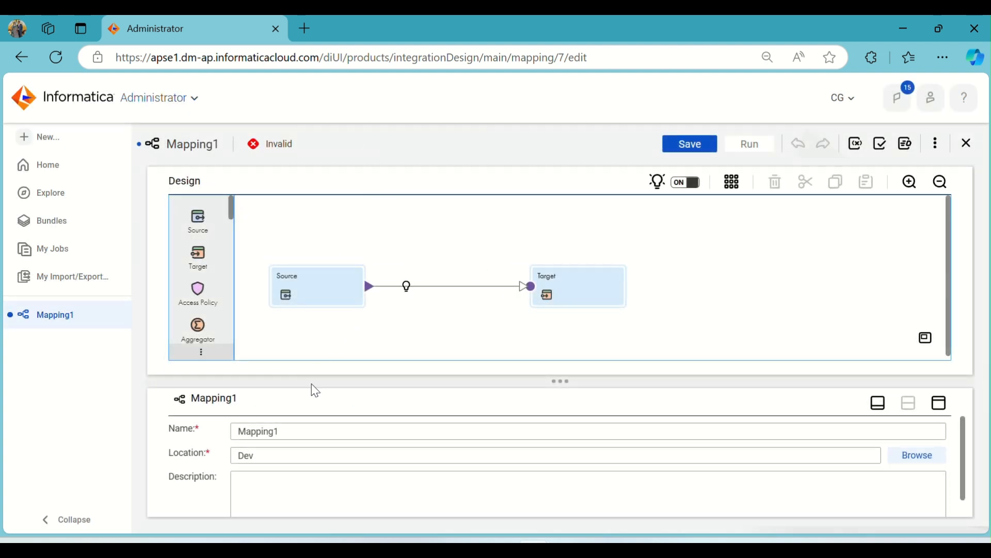
pyautogui.moveTo(303, 429); pyautogui.dragTo(220, 429)
pyautogui.write('m_Agg')
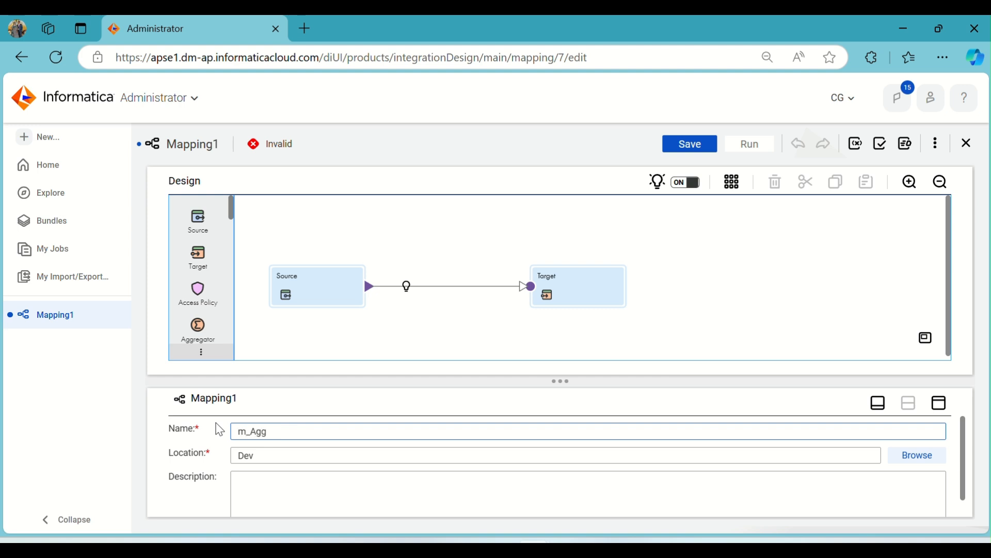
pyautogui.write('_Transformation')
pyautogui.click(326, 291)
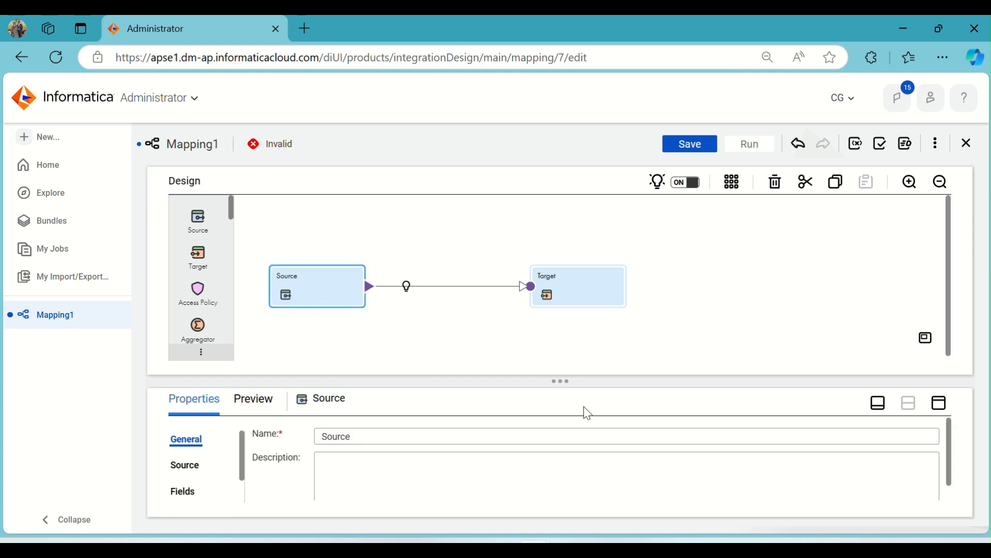
# Check scenario 1 in the Word notes and run the "select * from Trans_details;" query in Oracle SQL Developer
pyautogui.click(573, 550)
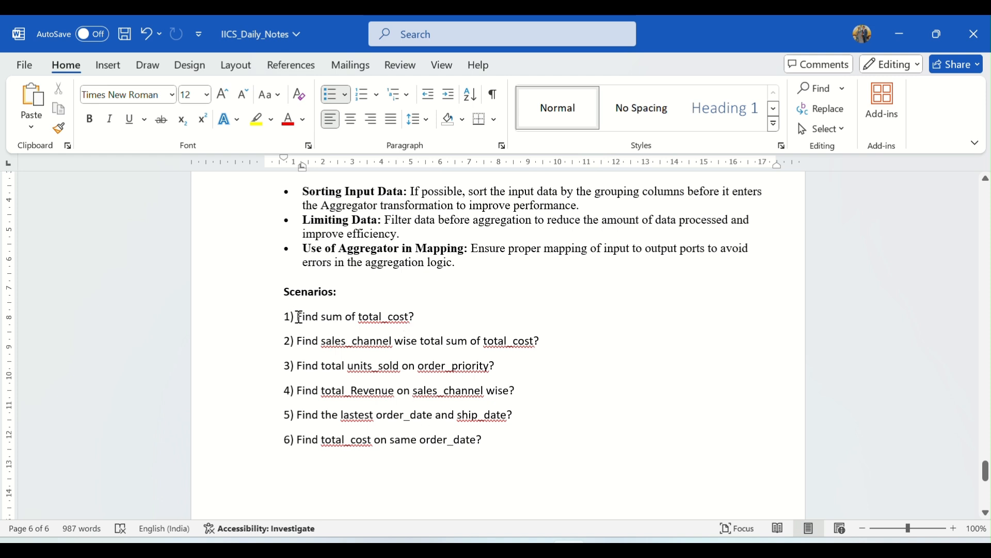
pyautogui.moveTo(298, 317); pyautogui.dragTo(420, 316)
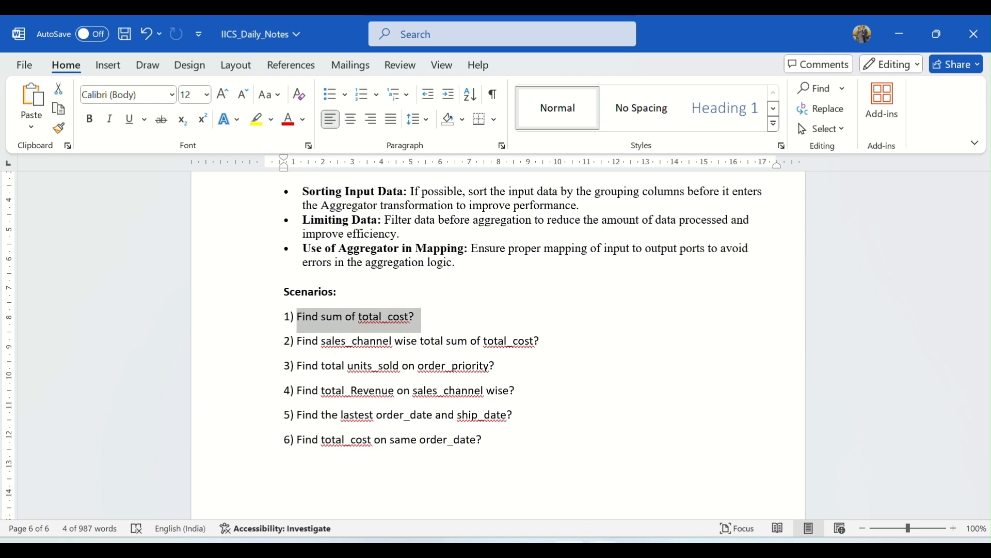
pyautogui.click(604, 550)
pyautogui.click(359, 151)
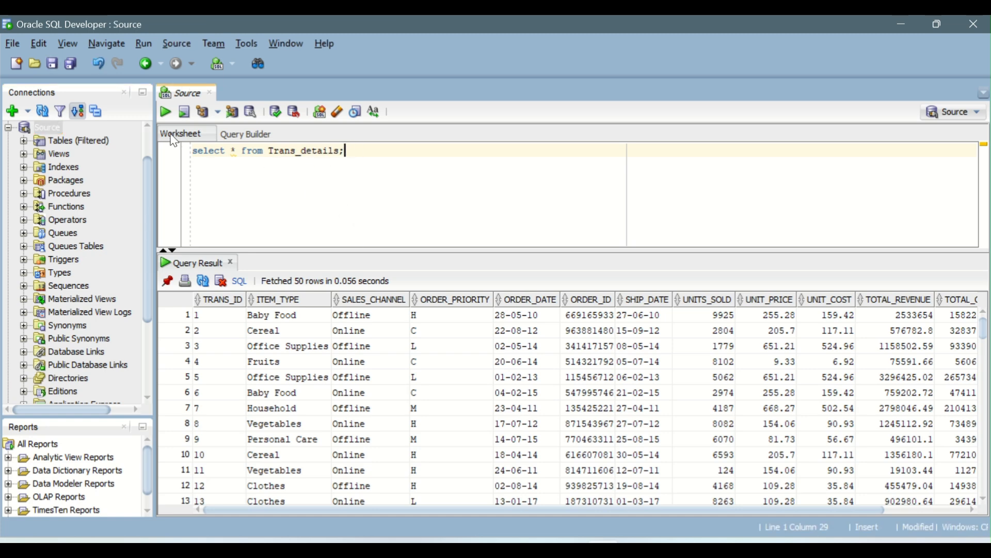
pyautogui.click(169, 114)
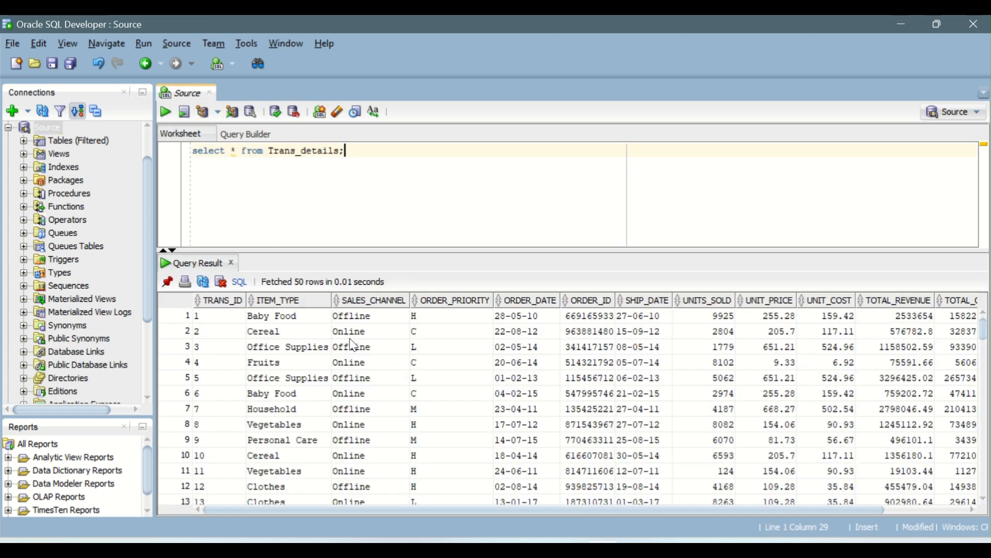
# Compare the "Find sum of total_cost" scenario in the Word notes with the TOTAL_COST column of the Trans_details query result
pyautogui.hotkey('alt', 'Tab')
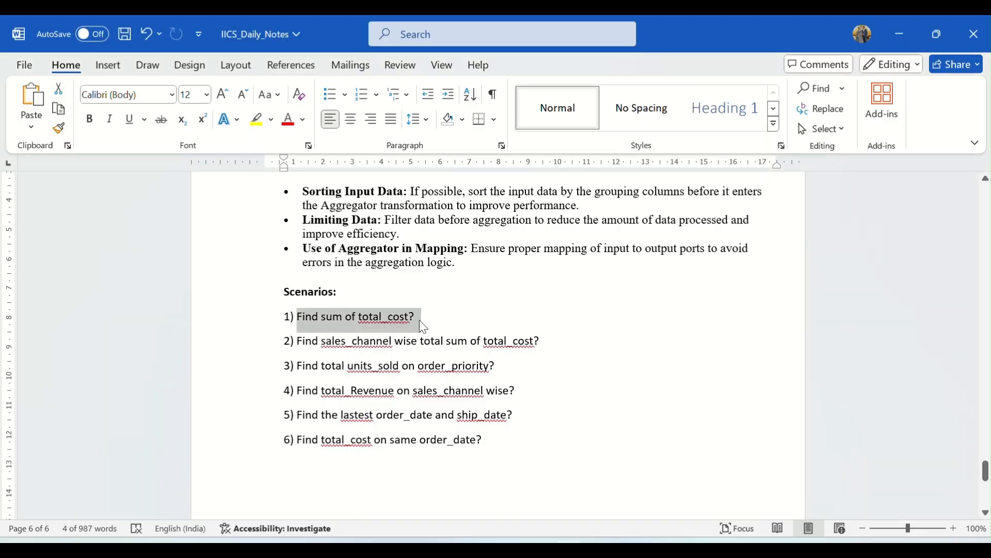
pyautogui.hotkey('alt', 'Tab')
pyautogui.moveTo(407, 507); pyautogui.dragTo(594, 507)
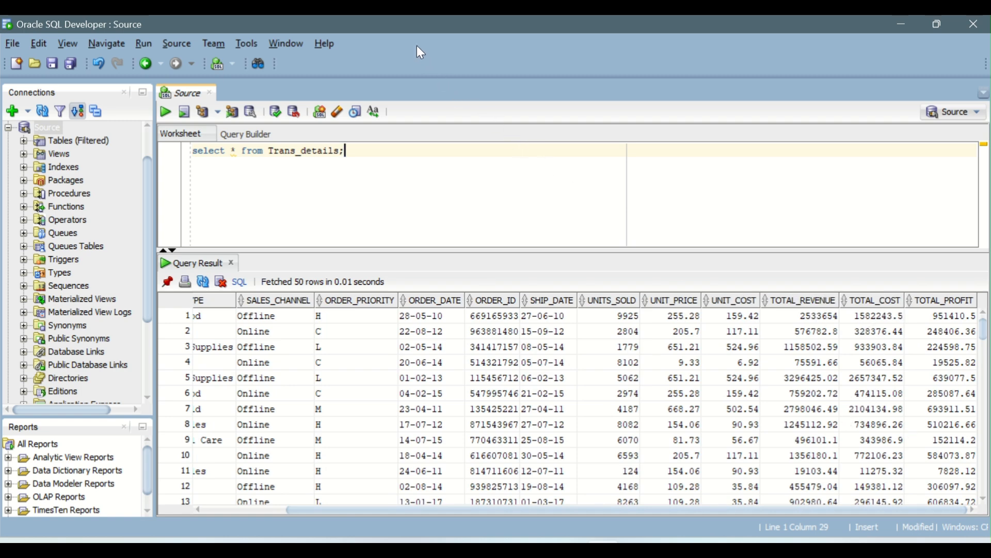
pyautogui.hotkey('alt', 'Tab')
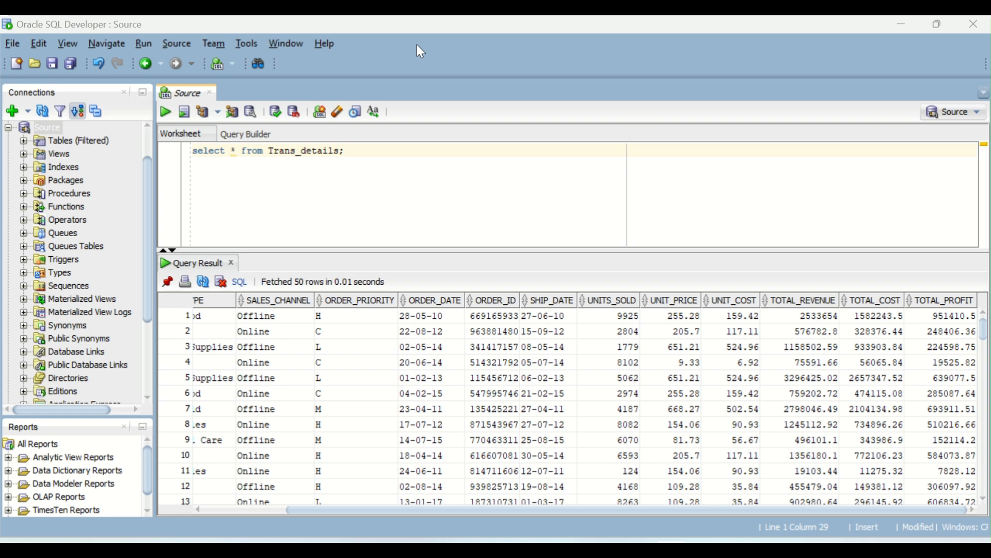
pyautogui.hotkey('alt', 'Tab')
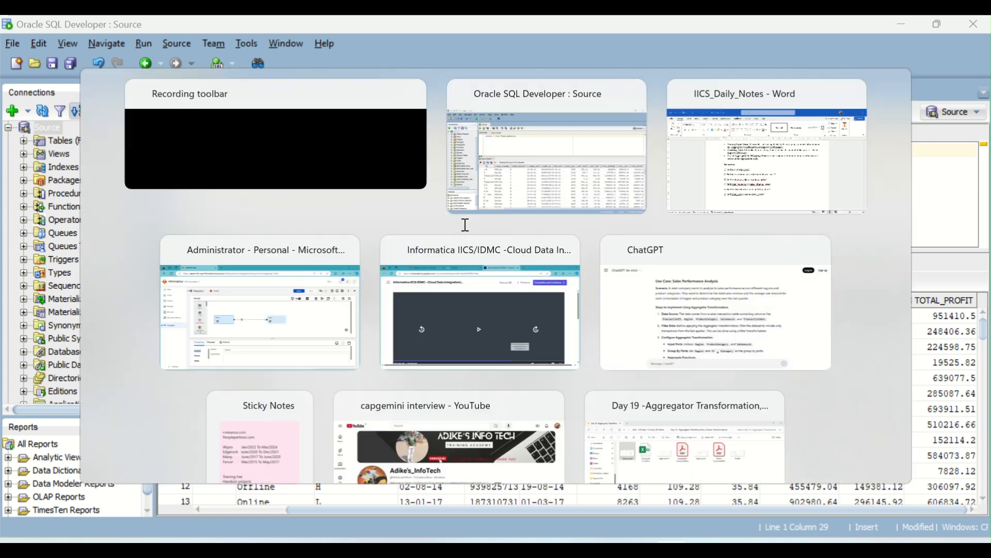
pyautogui.hotkey('alt', 'Tab')
pyautogui.hotkey('alt', 'Tab')
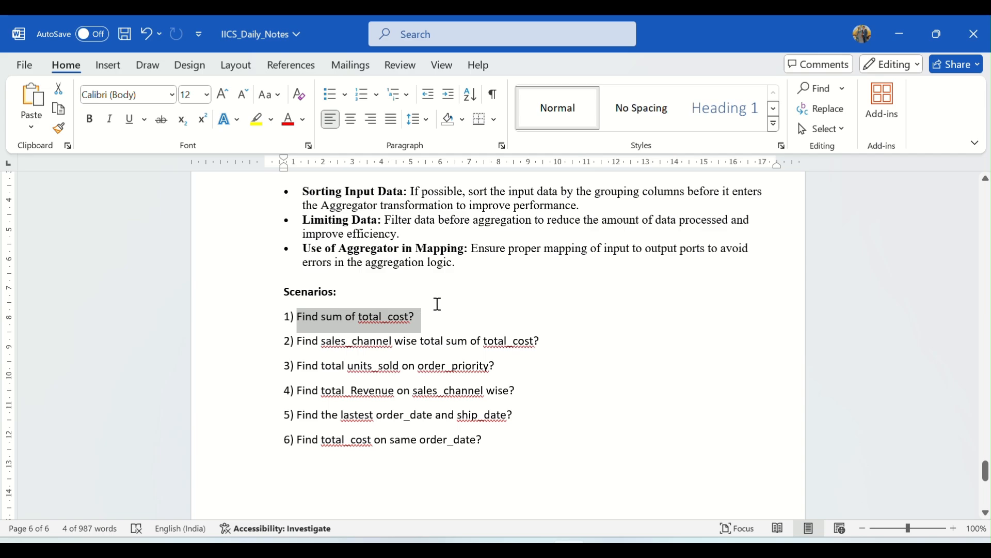
# Switch to Oracle SQL Developer and begin a second query below the existing one with "select Trans_id,"
pyautogui.hotkey('alt', 'Tab')
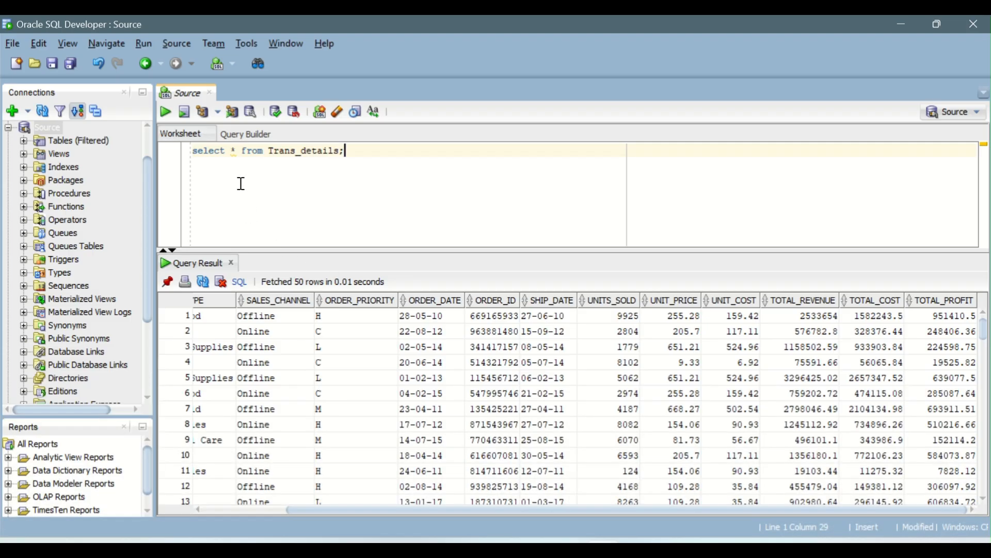
pyautogui.press('Return')
pyautogui.press('Return')
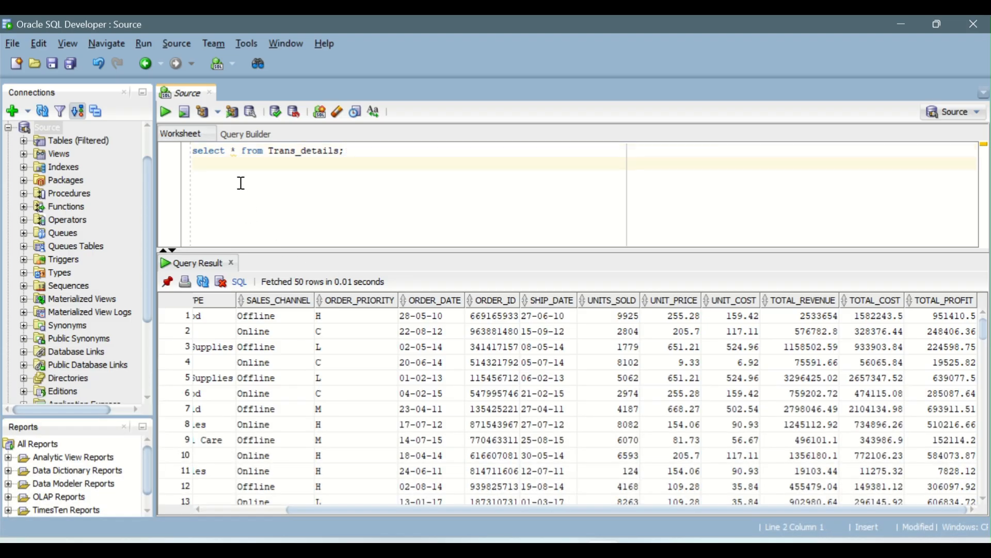
pyautogui.write('select ')
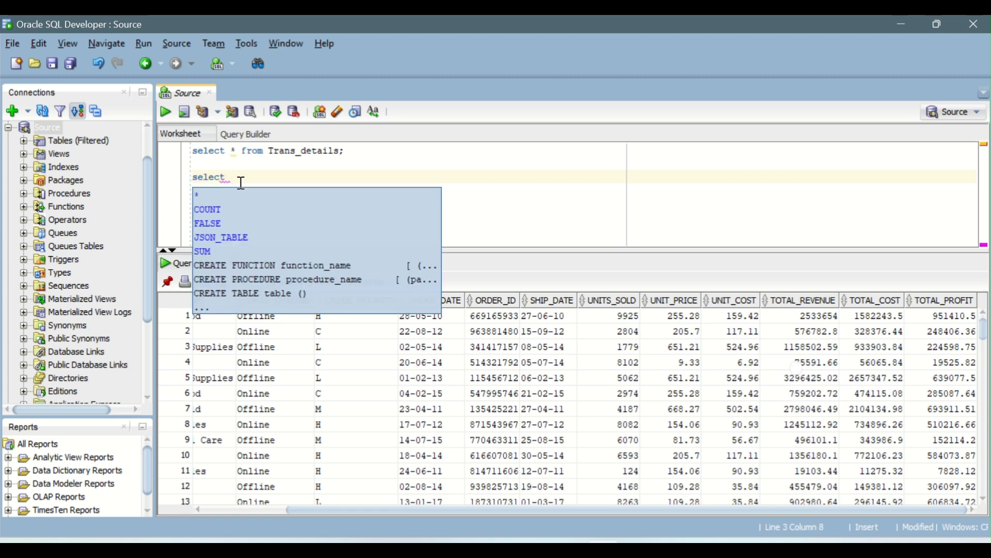
pyautogui.write('Trans_id')
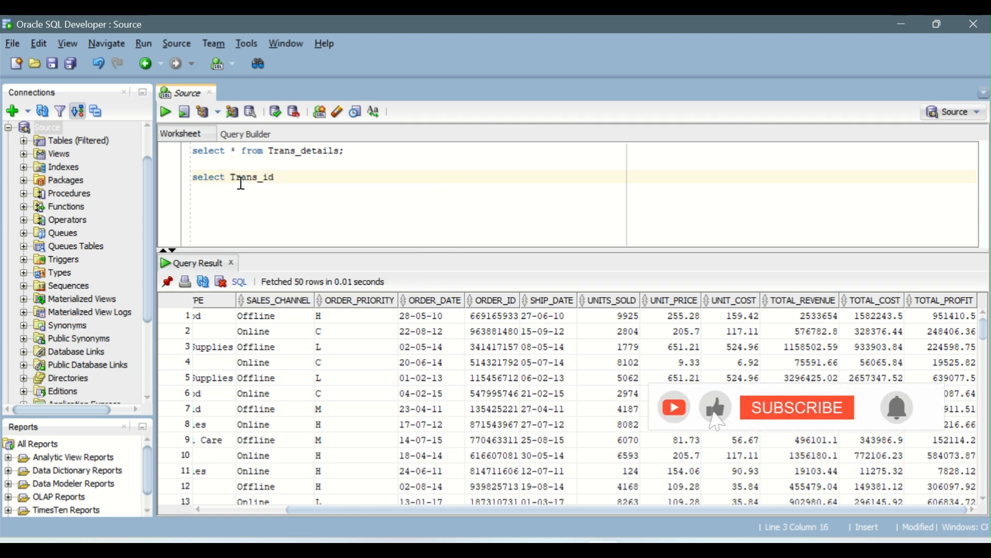
pyautogui.write(',')
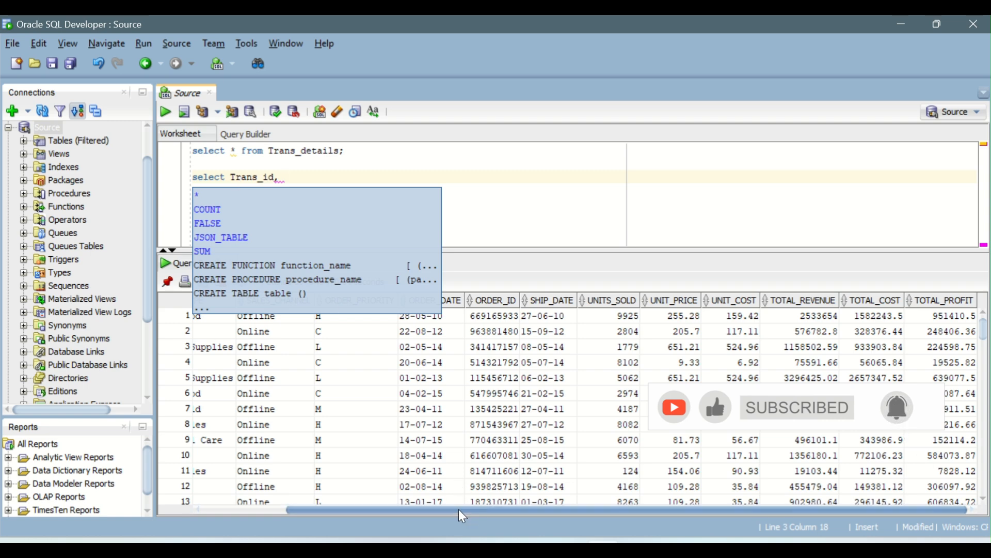
# Add the item_type and total_cost columns to the new query's select list, checking the column names in the query result
pyautogui.moveTo(458, 509); pyautogui.dragTo(299, 513)
pyautogui.click(323, 405)
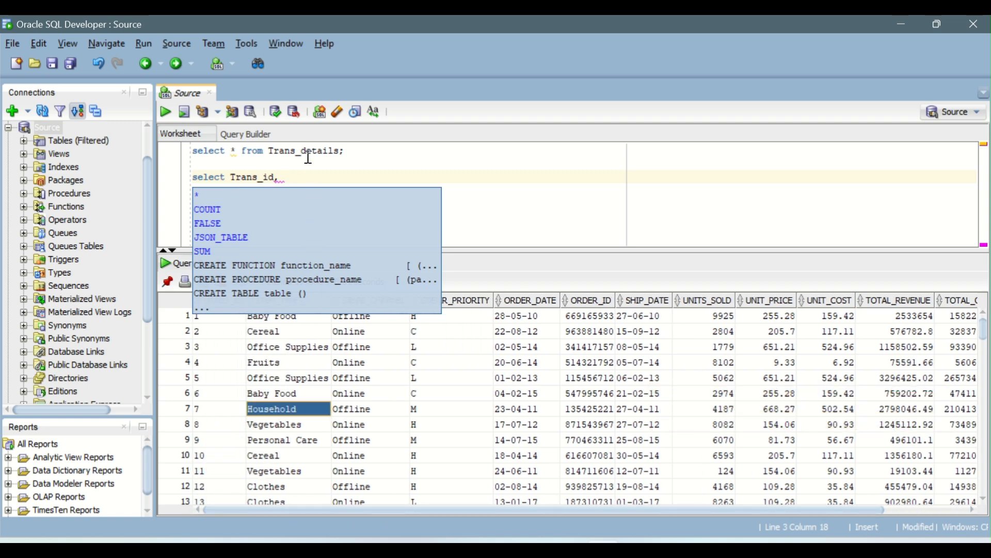
pyautogui.click(305, 176)
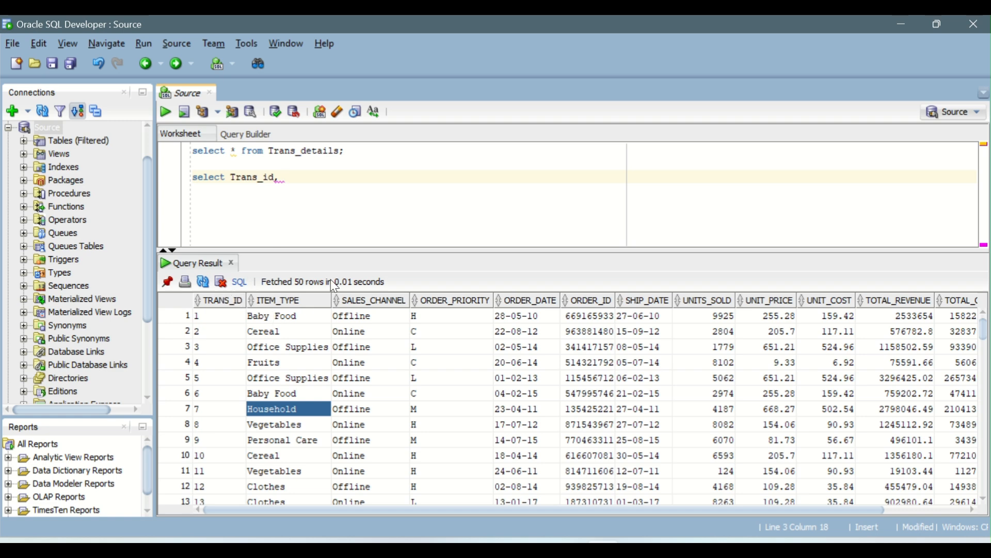
pyautogui.write('item_type,')
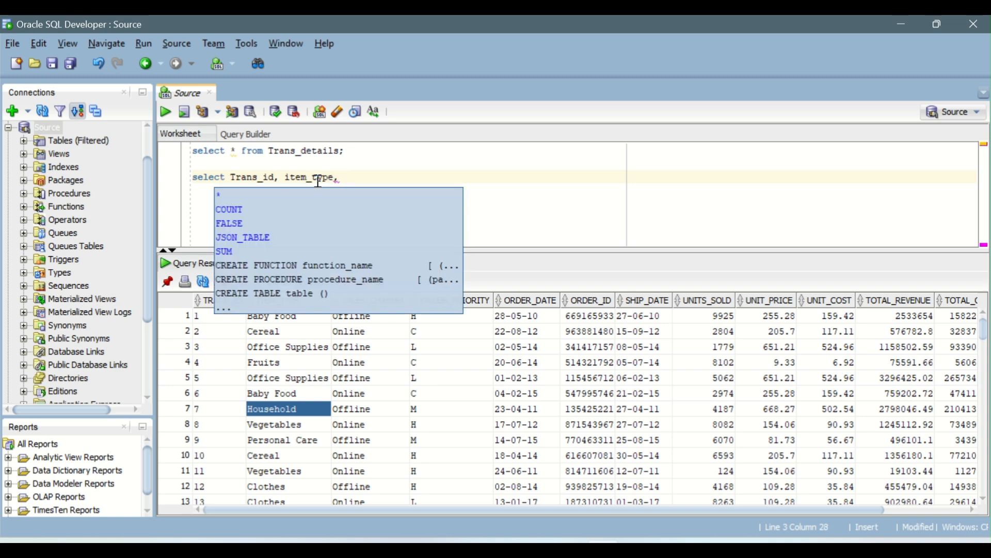
pyautogui.write(' total_')
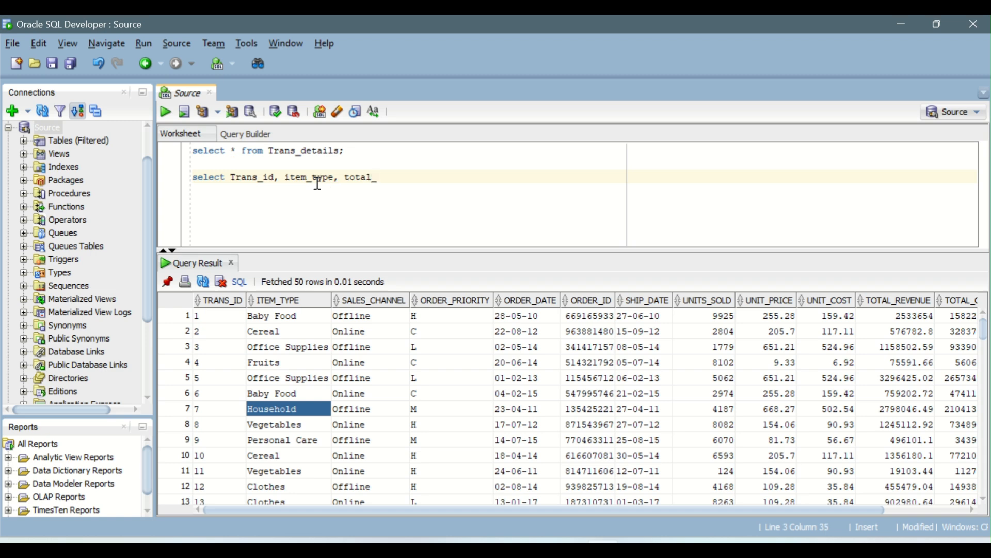
pyautogui.moveTo(616, 510); pyautogui.dragTo(762, 523)
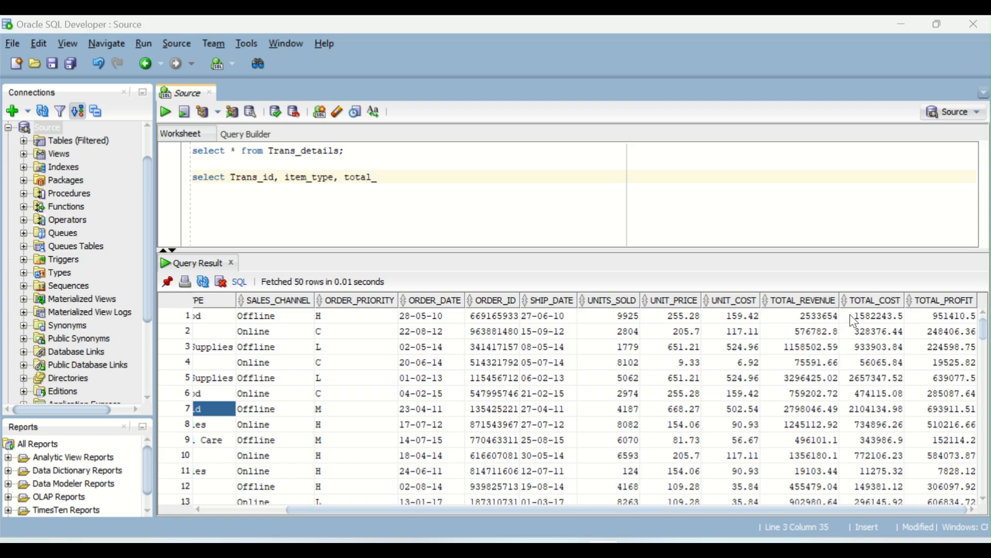
pyautogui.hotkey('alt', 'Tab')
pyautogui.hotkey('alt', 'Tab')
pyautogui.write('cost')
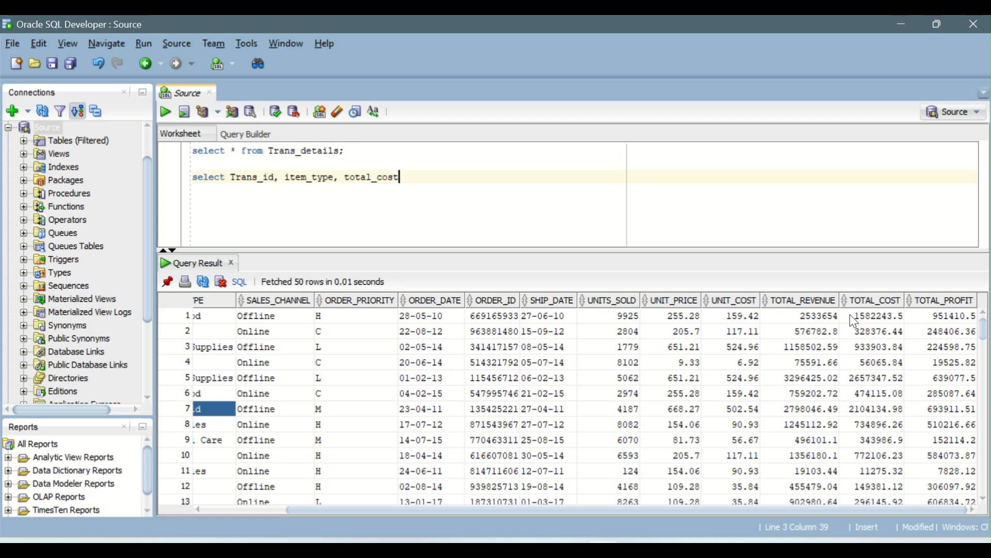
# Extend the select list with "sum(total_cost) as sum_ttl_cost" and follow it with the from keyword
pyautogui.press('Left')
pyautogui.press('Left')
pyautogui.press('Left')
pyautogui.press('Left')
pyautogui.press('Left')
pyautogui.press('Left')
pyautogui.press('Right')
pyautogui.press('Right')
pyautogui.press('Right')
pyautogui.press('Right')
pyautogui.press('Right')
pyautogui.press('Right')
pyautogui.press('Right')
pyautogui.write(', ')
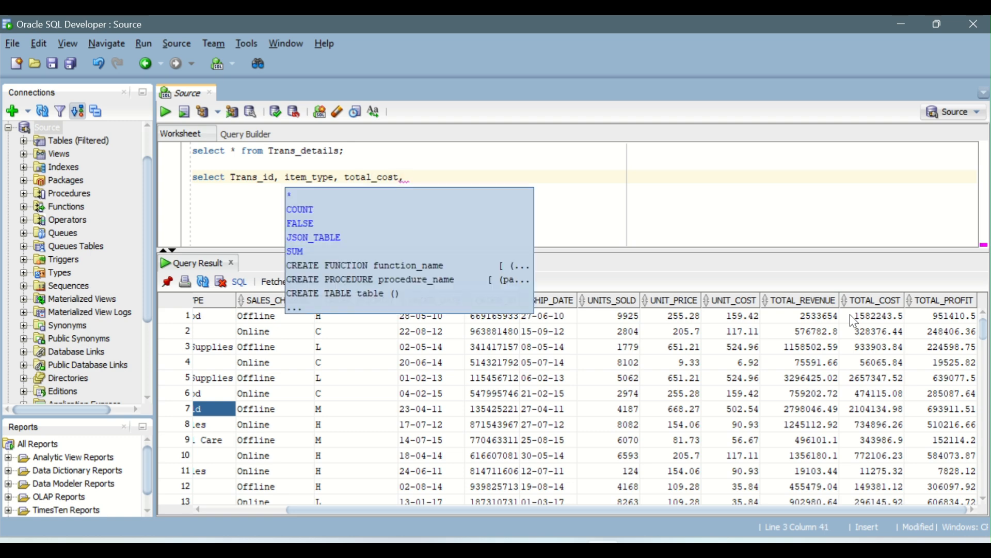
pyautogui.write('sum(')
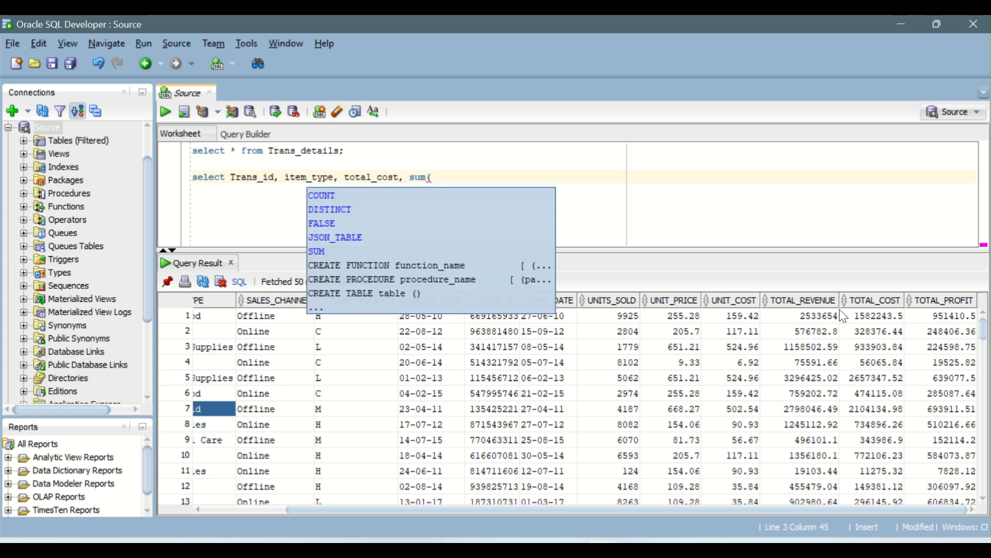
pyautogui.press('Escape')
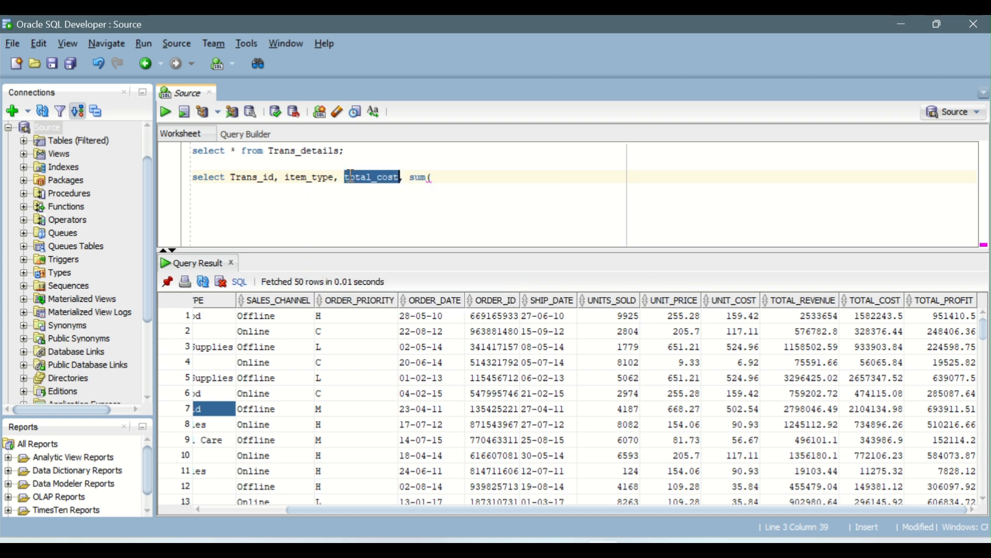
pyautogui.write('total_cost')
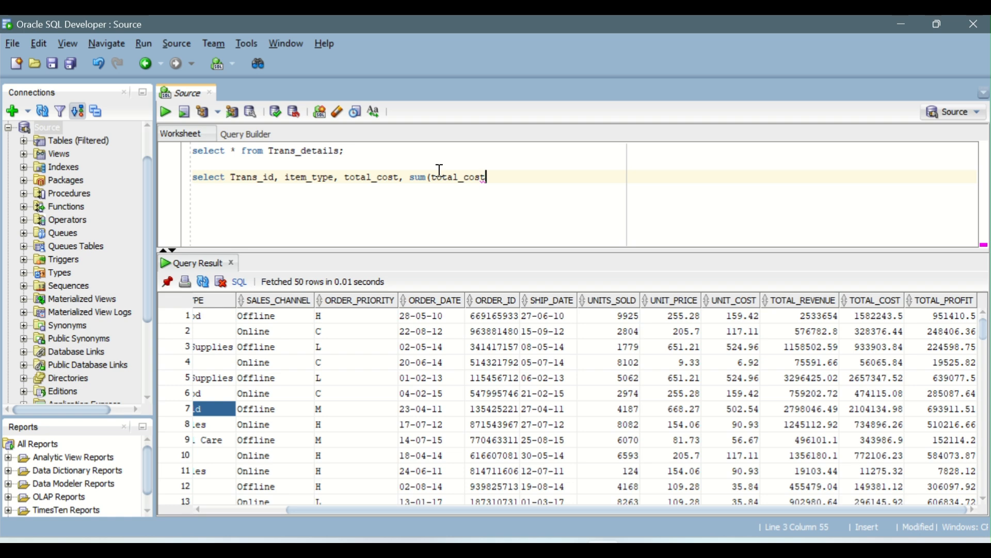
pyautogui.write(') as')
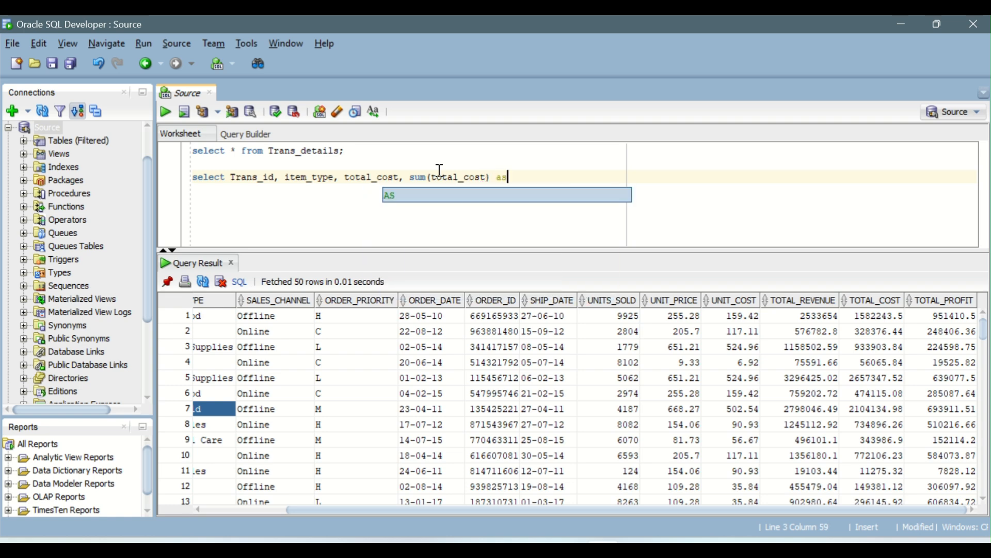
pyautogui.write(' sum')
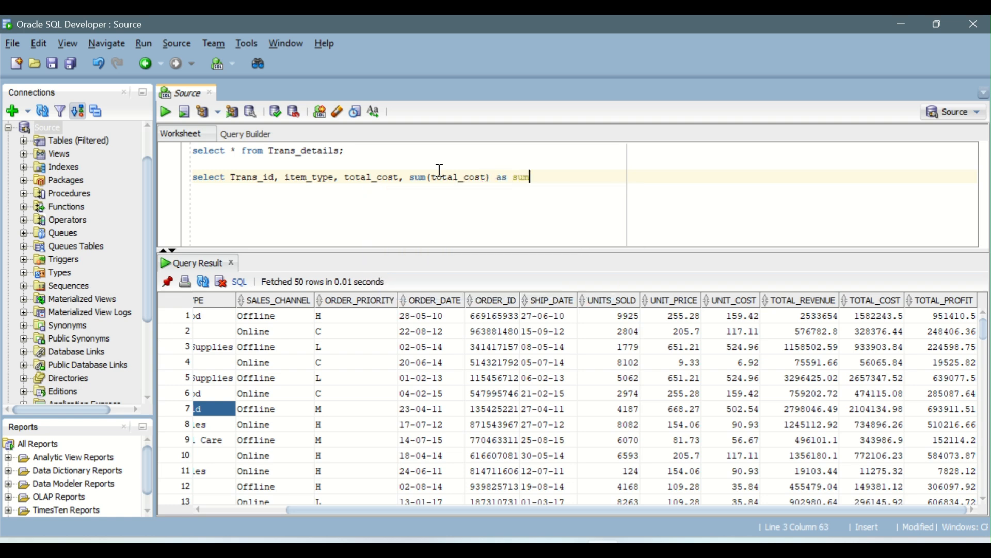
pyautogui.write('_ttl_cost from')
# Complete the from clause with the Trans_details table copied from the first query, end it with a semicolon and run it
pyautogui.doubleClick(301, 153)
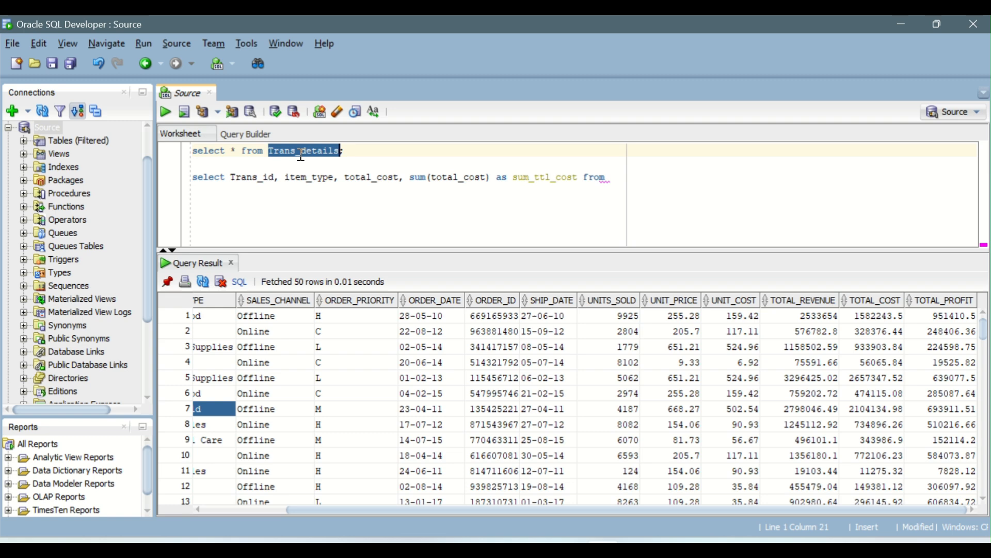
pyautogui.hotkey('ctrl', 'c')
pyautogui.click(617, 174)
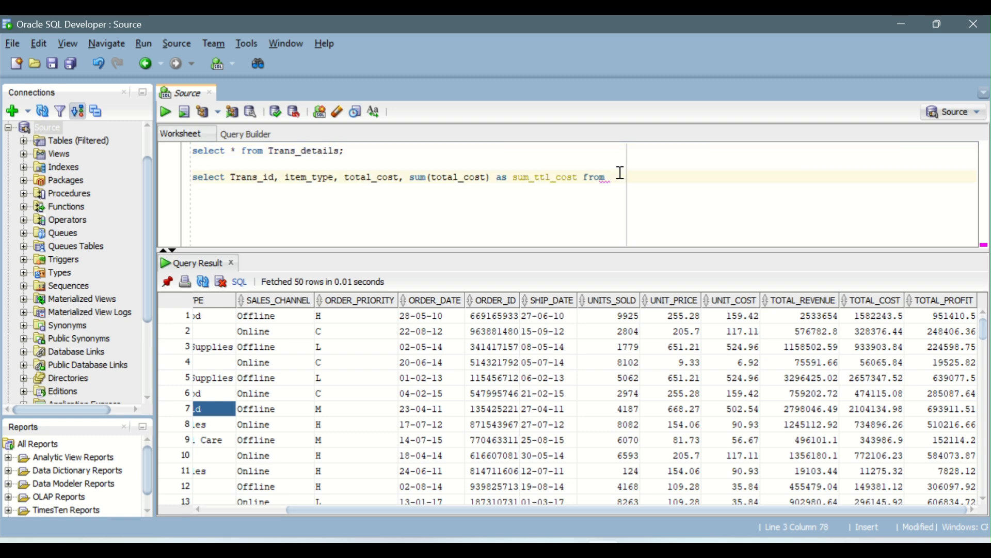
pyautogui.hotkey('ctrl', 'v')
pyautogui.write(';')
pyautogui.hotkey('ctrl', 'Return')
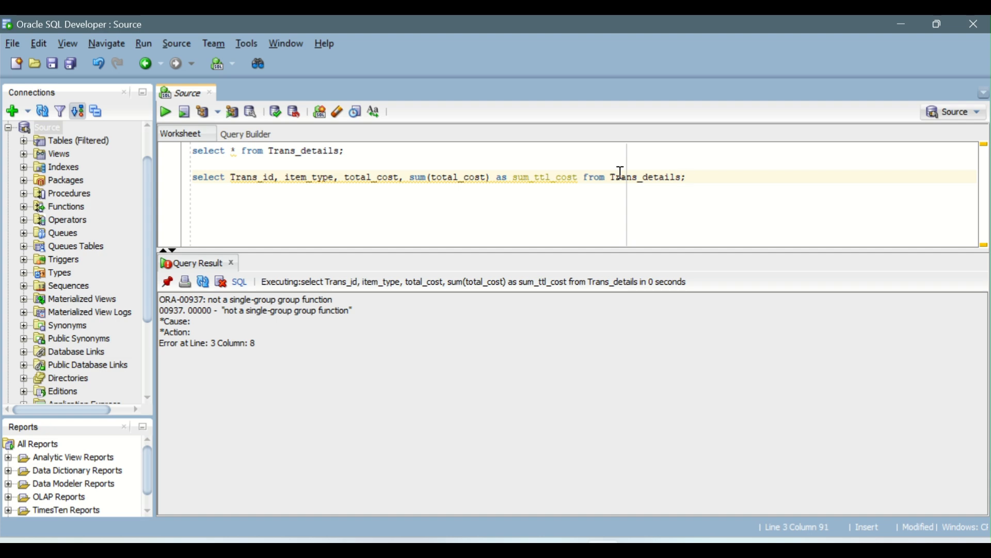
# Add "group by" before the second query's semicolon and rerun "select * from Trans_details;" to look up the column names
pyautogui.write('group by')
pyautogui.click(342, 150)
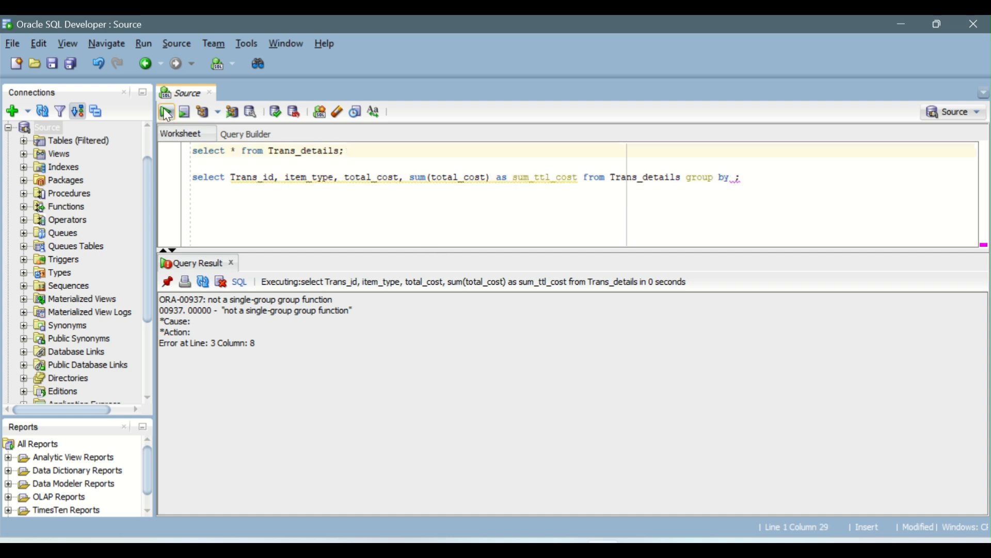
pyautogui.click(167, 113)
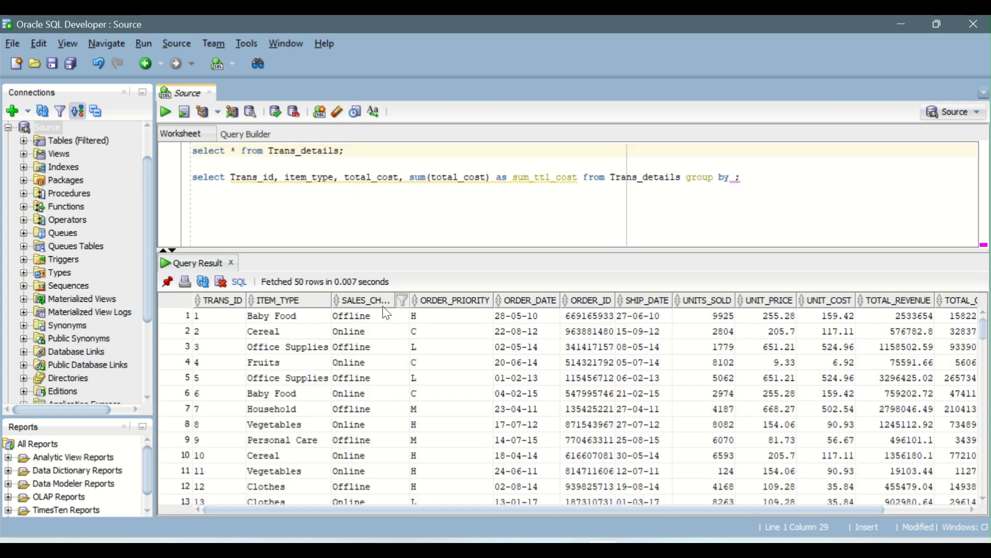
# Enter sales_channel as the grouping column in the second query's group by clause
pyautogui.click(737, 176)
pyautogui.write('sales_cha')
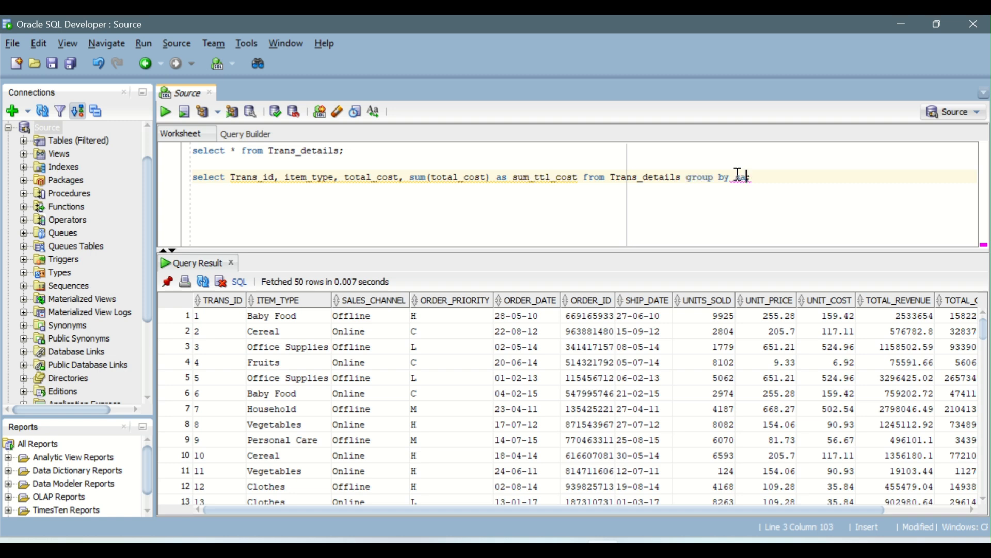
pyautogui.write('nnel')
pyautogui.press('Left')
pyautogui.press('Left')
pyautogui.press('Left')
pyautogui.press('Left')
pyautogui.press('Left')
# Insert "Trans_id, item_type, total_cost," before sales_channel in the group by clause and run the query
pyautogui.click(737, 176)
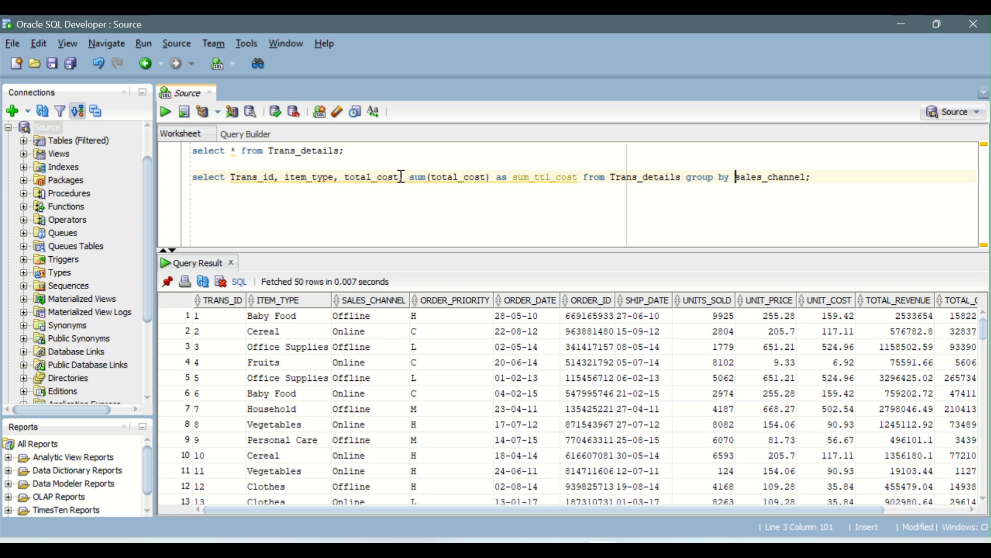
pyautogui.moveTo(402, 177); pyautogui.dragTo(231, 177)
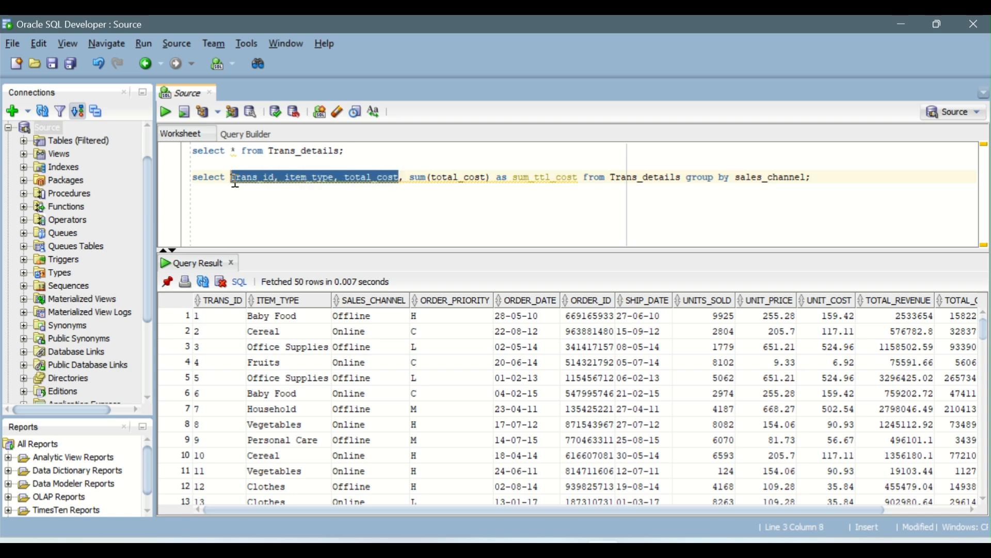
pyautogui.click(738, 176)
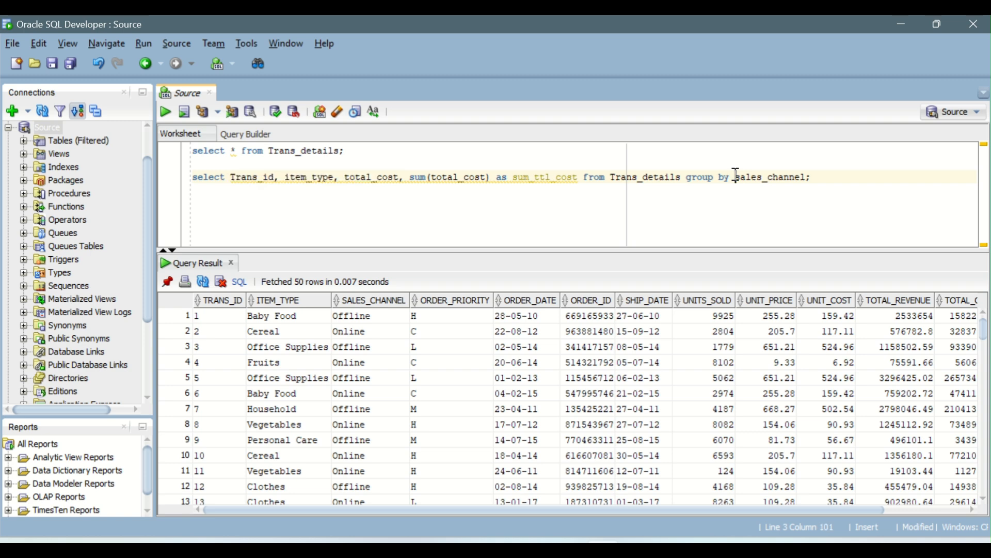
pyautogui.hotkey('ctrl', 'v')
pyautogui.write(',')
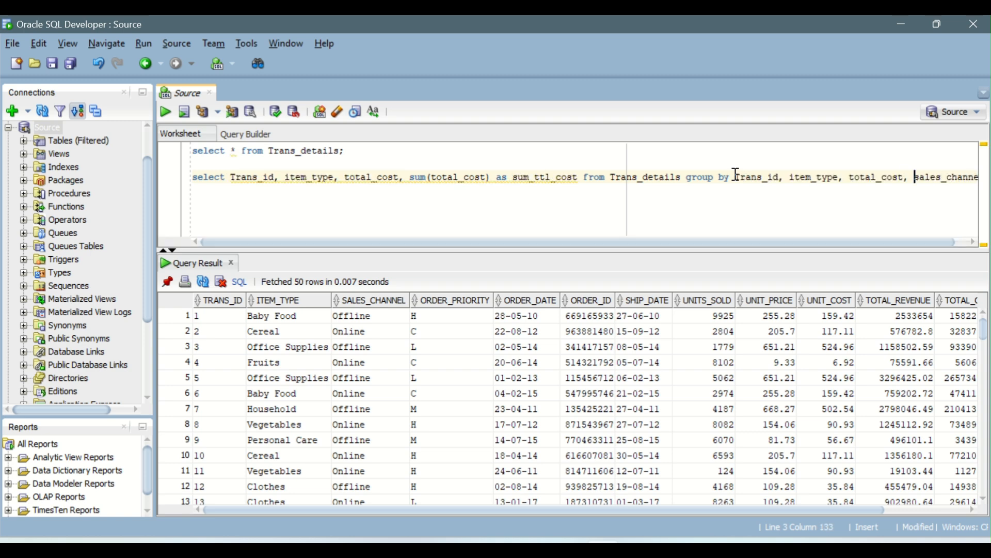
pyautogui.hotkey('ctrl', 'Return')
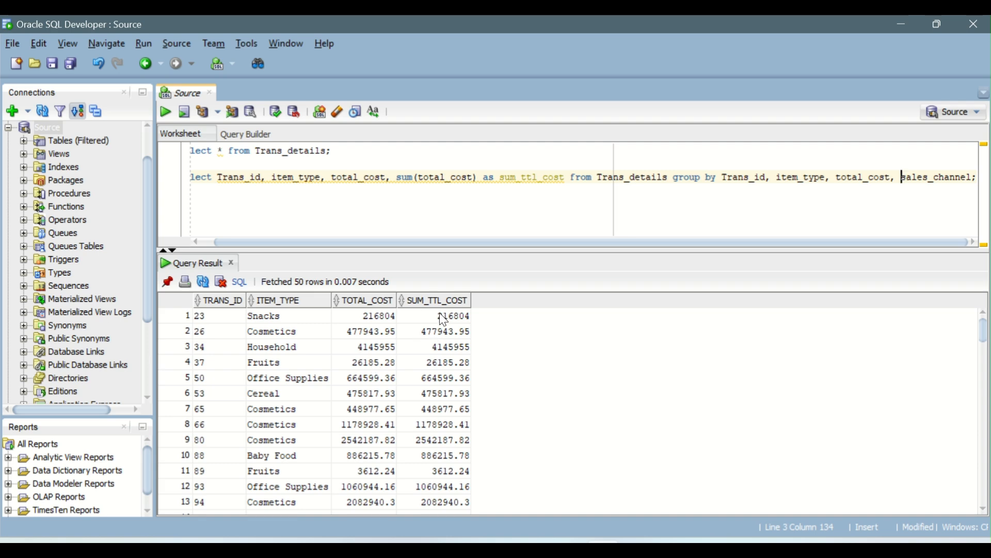
# Examine the SUM_TTL_COST values across the rows of the grouped query result
pyautogui.moveTo(439, 316); pyautogui.dragTo(451, 374)
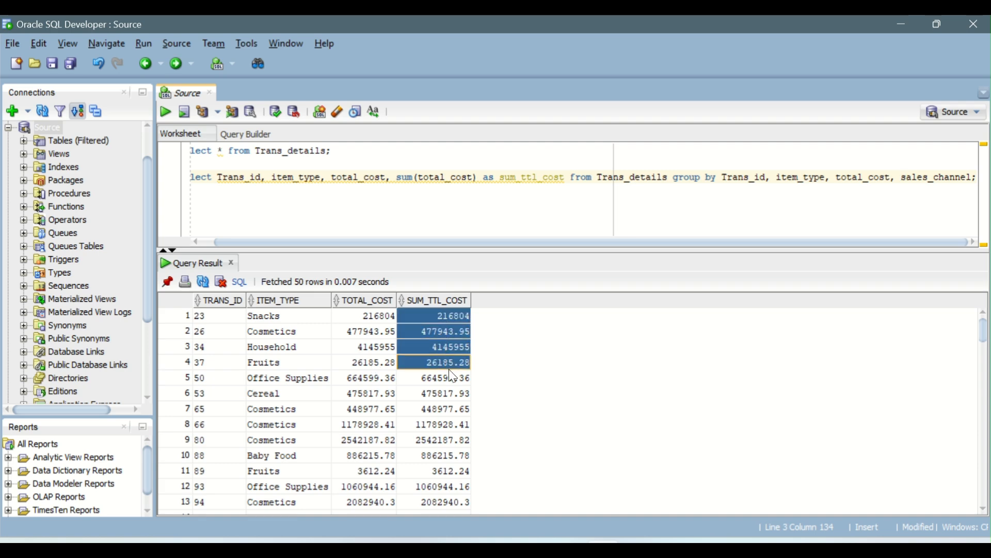
pyautogui.scroll(-20, 349, 383)
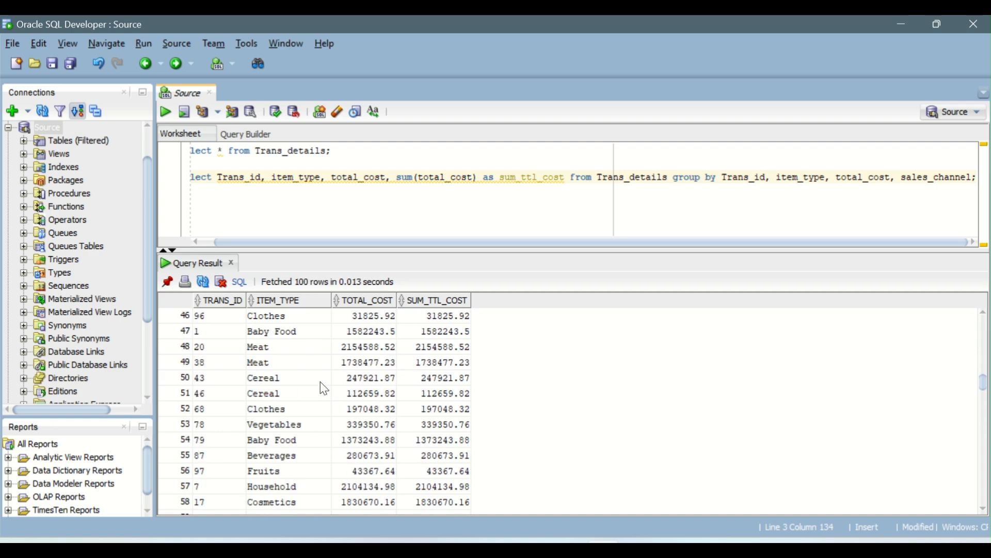
pyautogui.scroll(20, 321, 390)
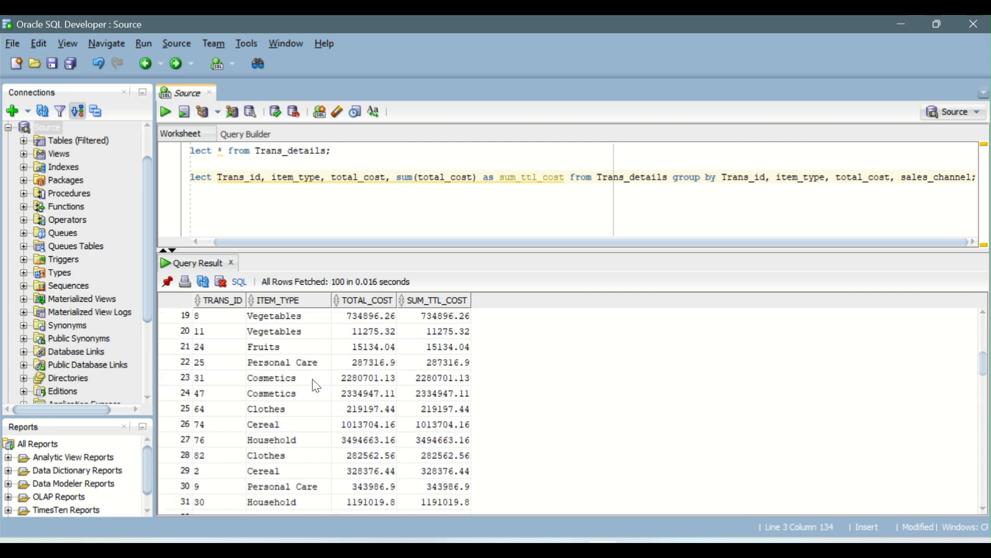
# Move the second query's from clause onto an indented new line and compare TOTAL_COST with SUM_TTL_COST in the result rows
pyautogui.click(572, 178)
pyautogui.press('Return')
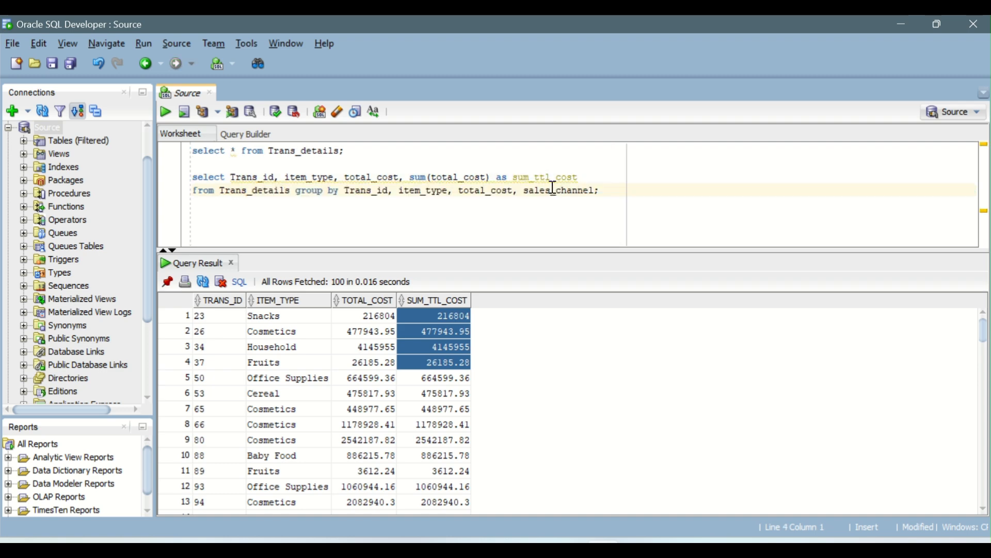
pyautogui.press('Tab')
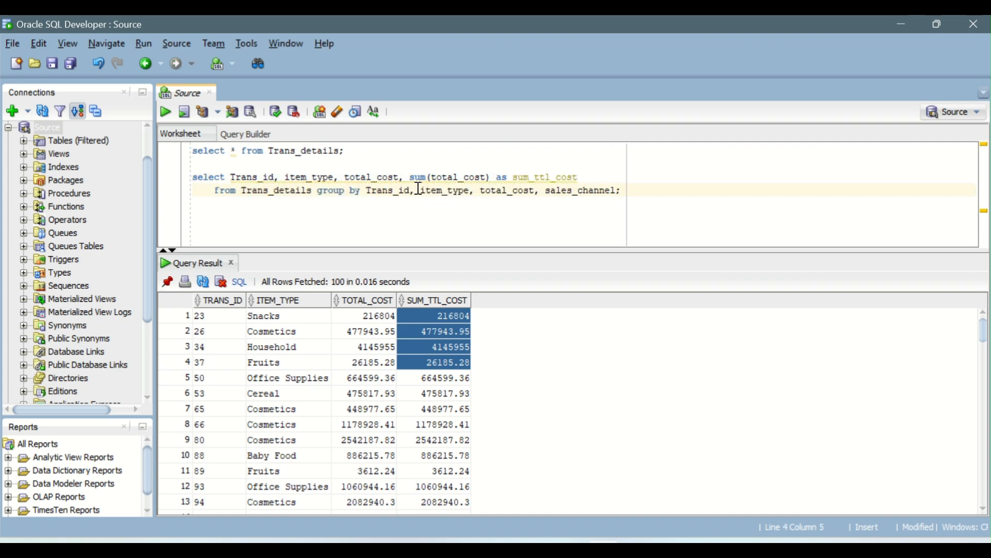
pyautogui.click(378, 316)
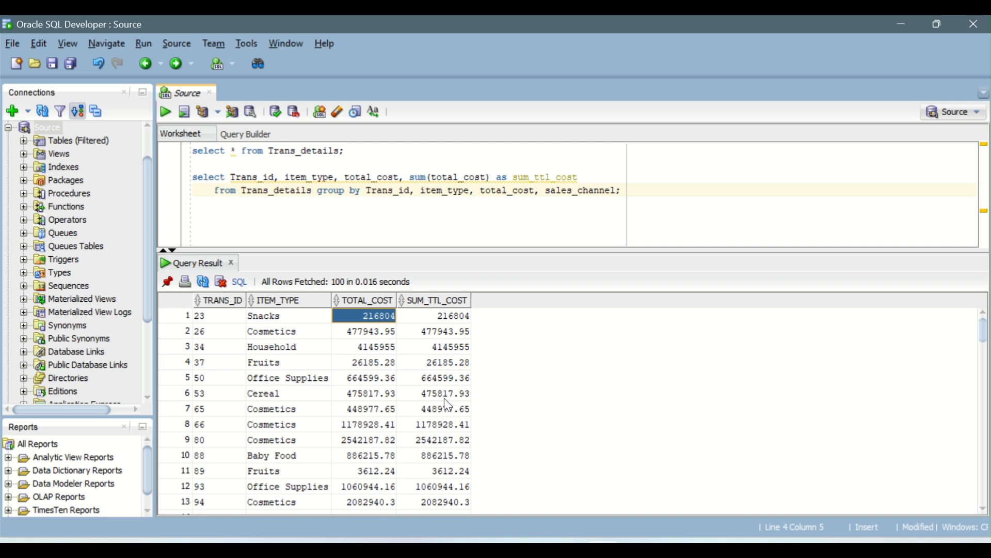
pyautogui.scroll(-8, 448, 405)
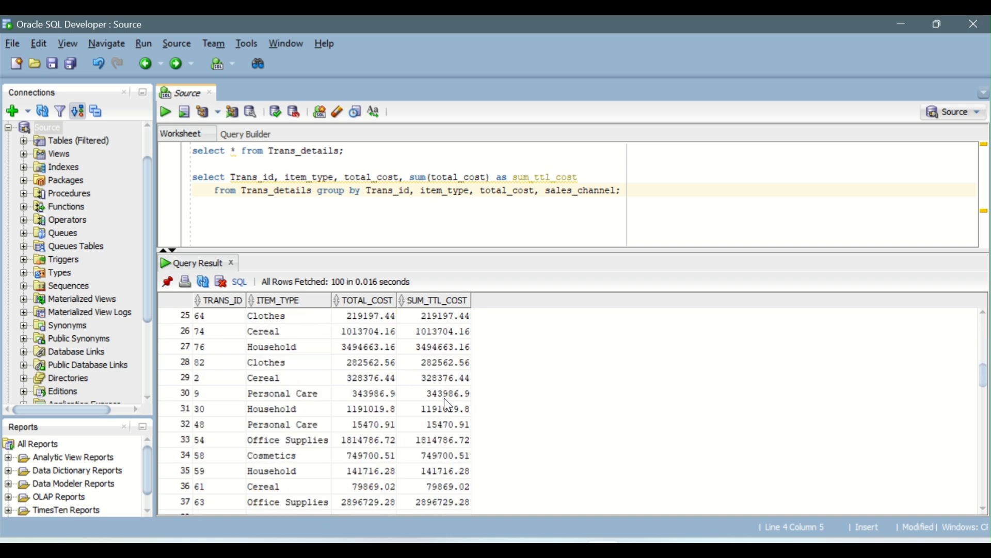
# Add sales_channel before the sum in the second query's select list, run the query, and review the SALES_CHANNEL values
pyautogui.scroll(-12, 448, 405)
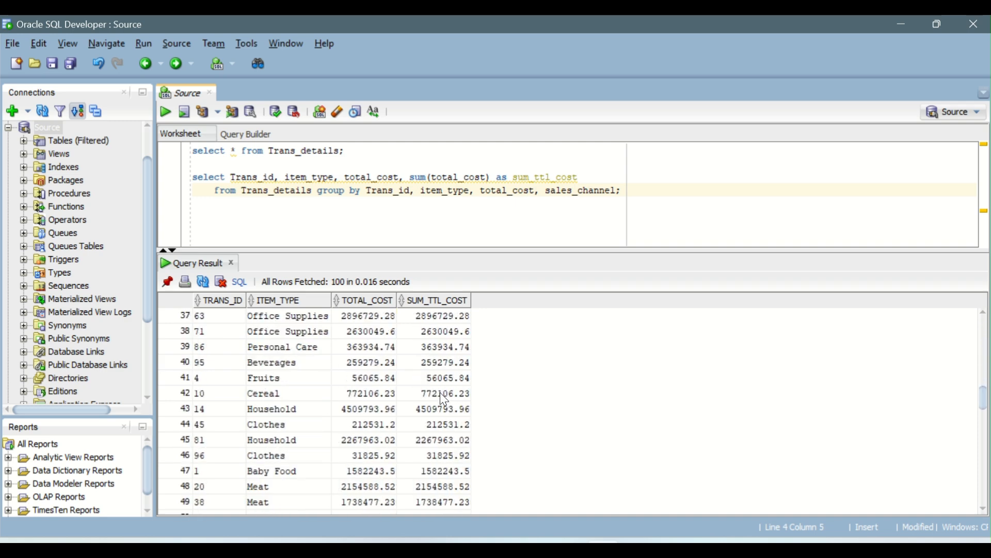
pyautogui.doubleClick(573, 192)
pyautogui.hotkey('ctrl', 'c')
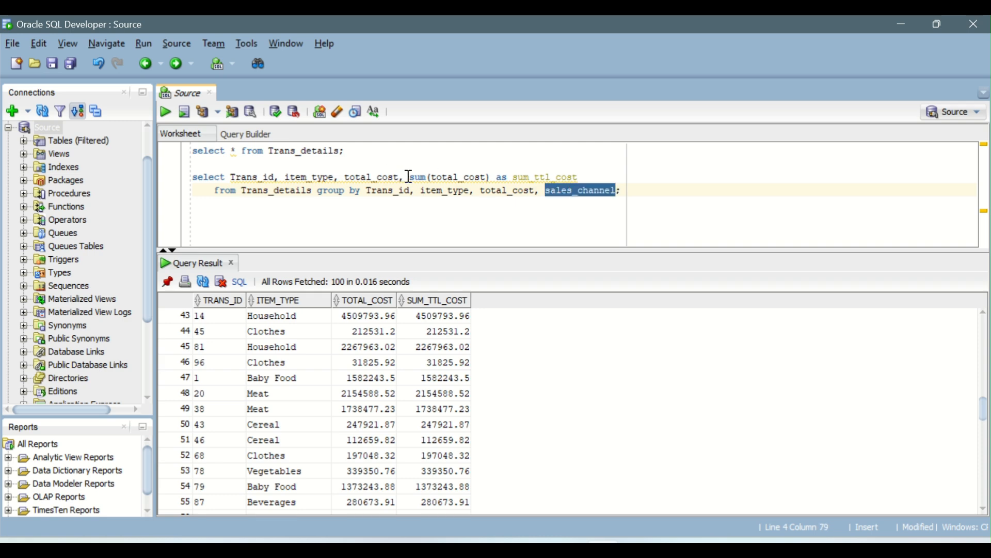
pyautogui.click(410, 177)
pyautogui.hotkey('ctrl', 'v')
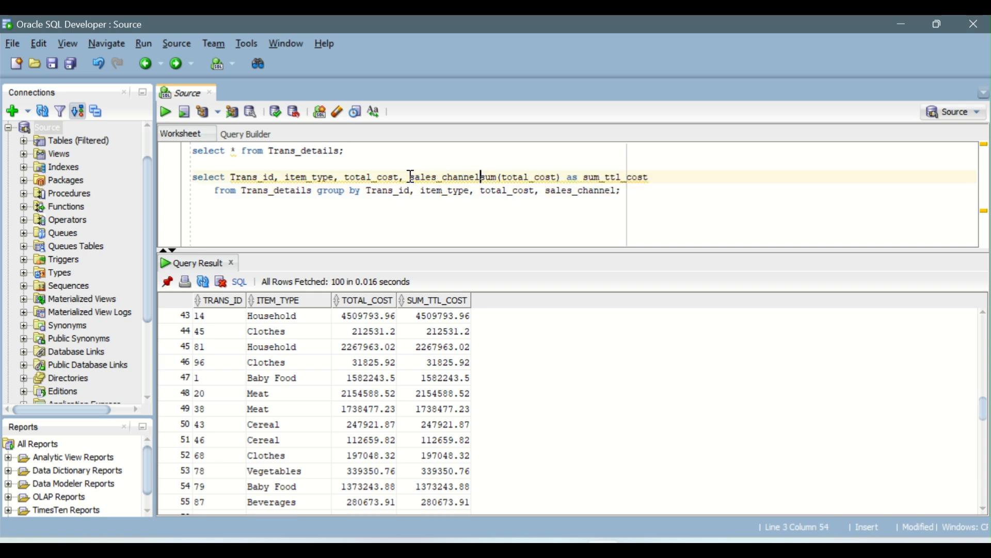
pyautogui.write(',')
pyautogui.hotkey('ctrl', 'Return')
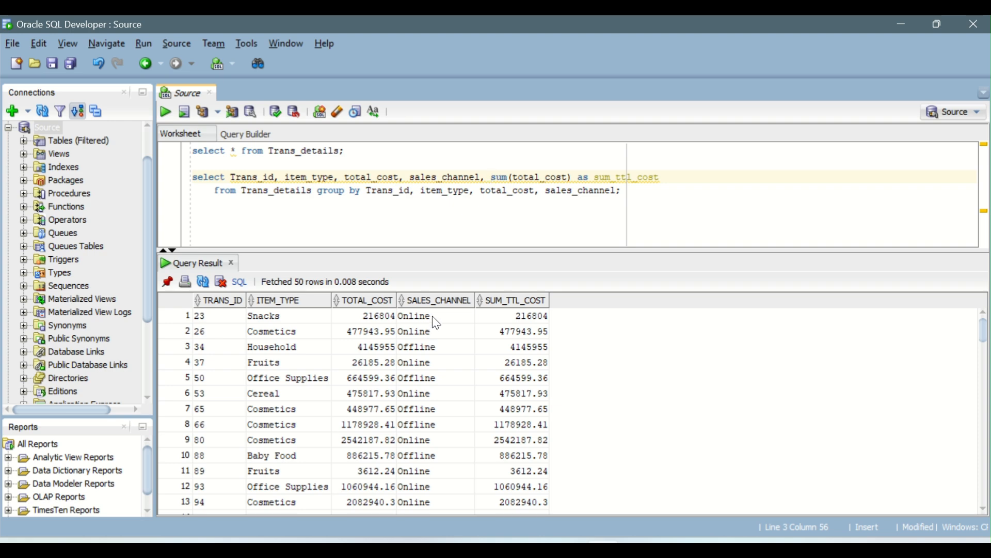
pyautogui.moveTo(434, 318); pyautogui.dragTo(437, 342)
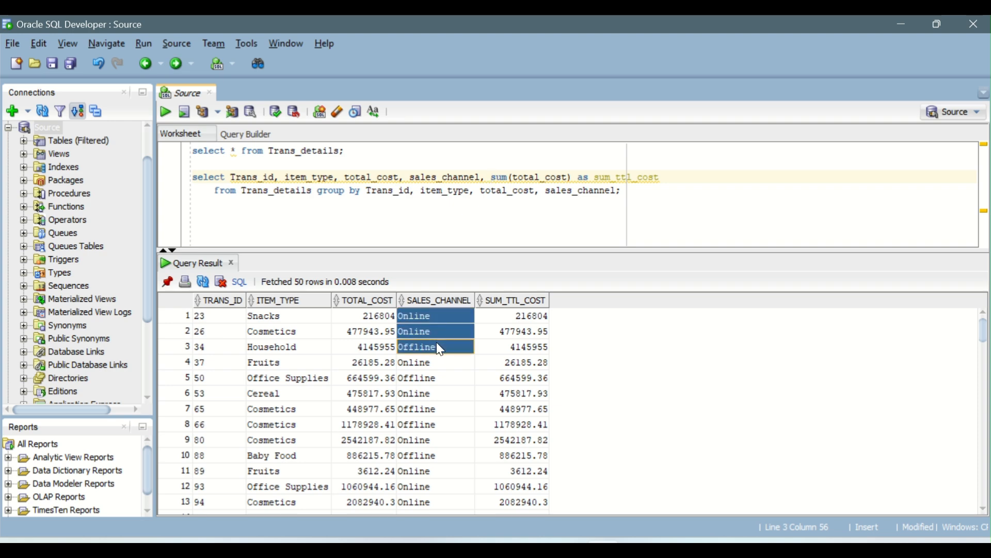
pyautogui.scroll(-10, 436, 341)
pyautogui.scroll(10, 428, 338)
# Remove Trans_id, item_type and total_cost from the second query's select list and group by clause, and run the query
pyautogui.moveTo(407, 177); pyautogui.dragTo(231, 176)
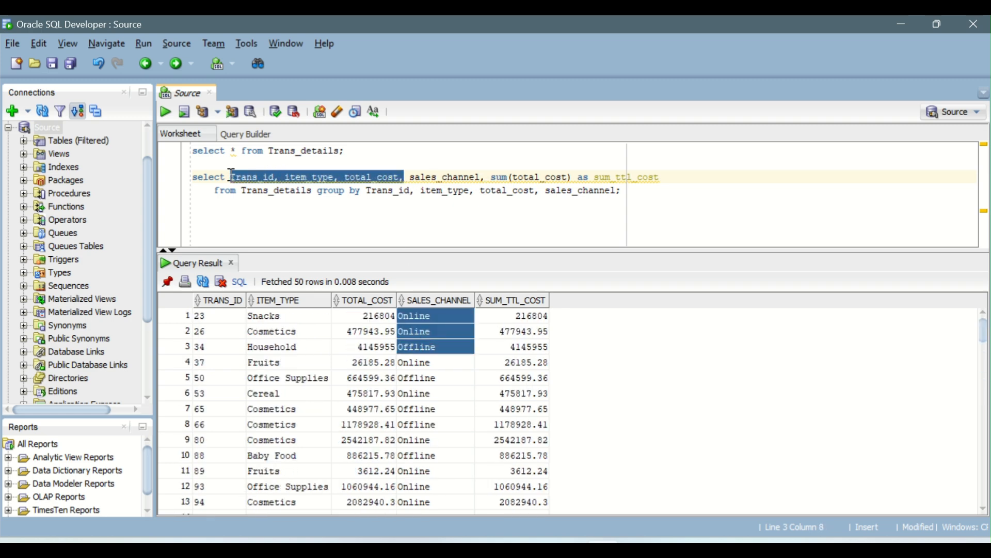
pyautogui.press('Delete')
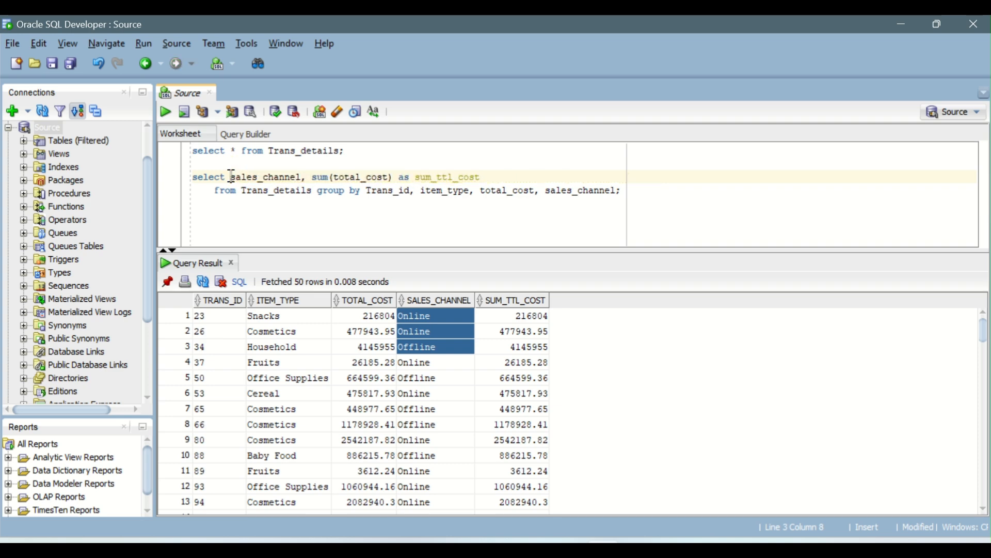
pyautogui.moveTo(546, 189); pyautogui.dragTo(368, 195)
pyautogui.press('Delete')
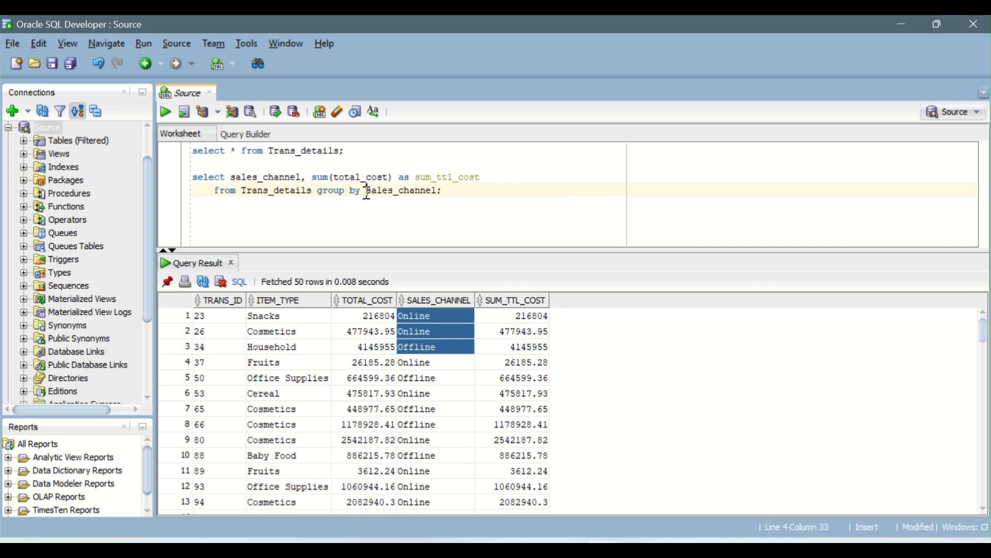
pyautogui.hotkey('ctrl', 'Return')
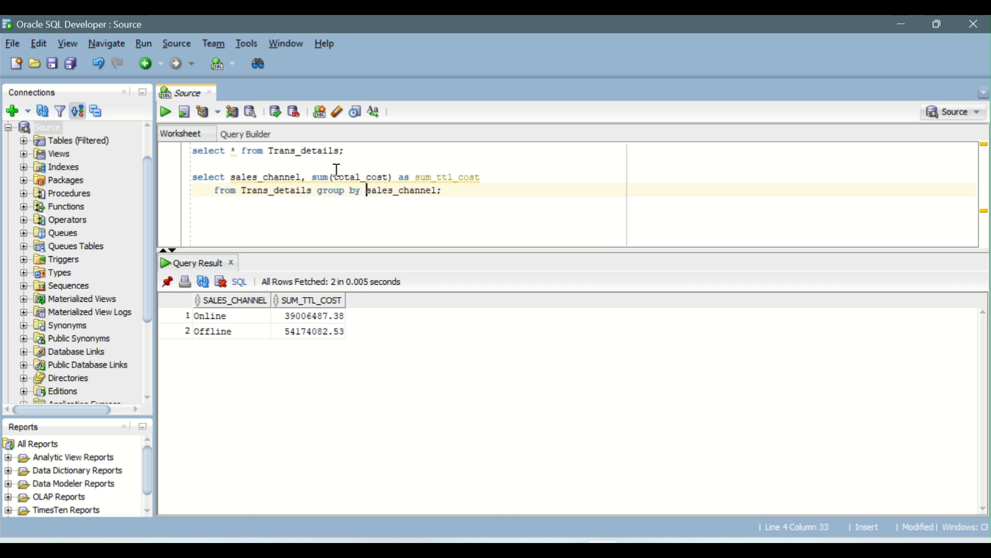
# Compare the summed total cost for the Online and Offline sales channels in the grouped result
pyautogui.moveTo(338, 166); pyautogui.dragTo(388, 176)
pyautogui.click(378, 190)
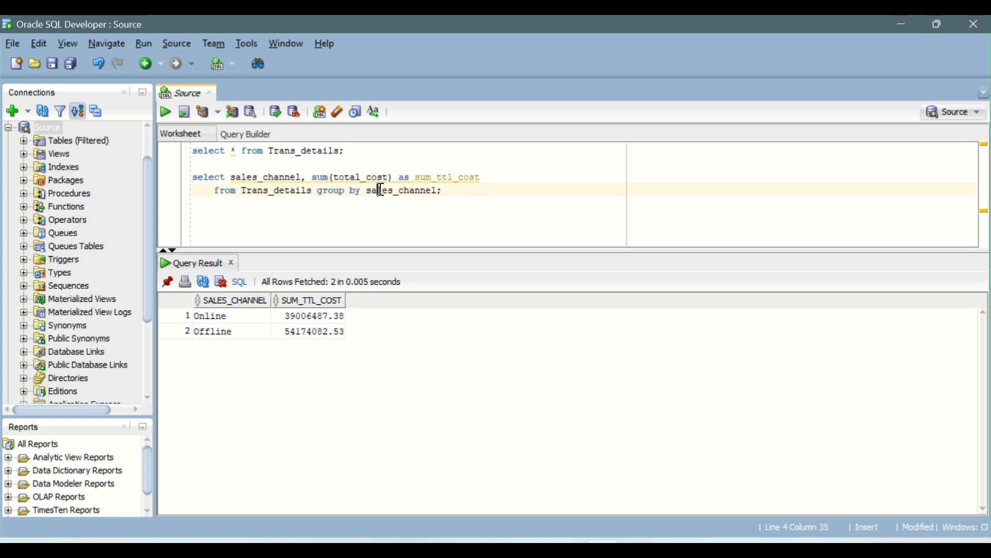
pyautogui.click(229, 319)
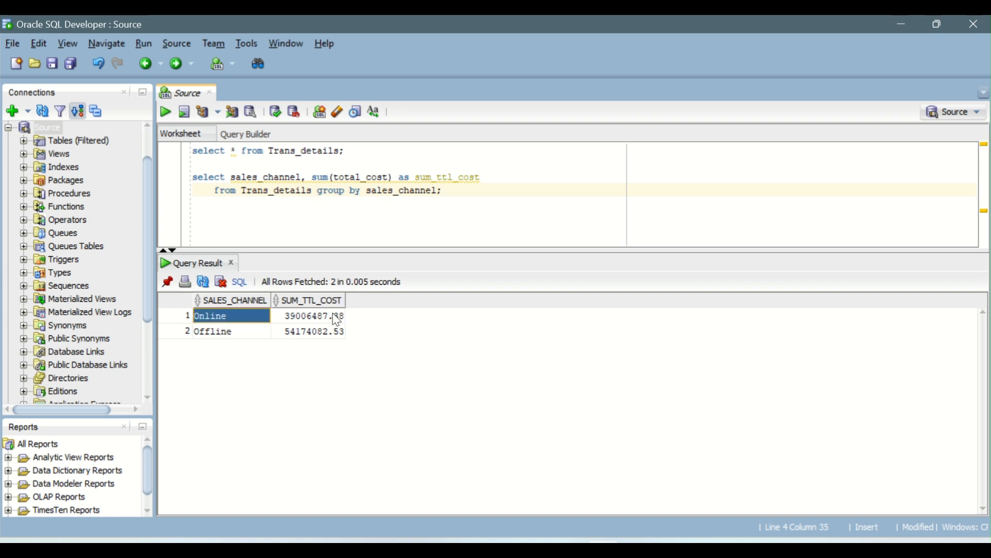
pyautogui.click(302, 319)
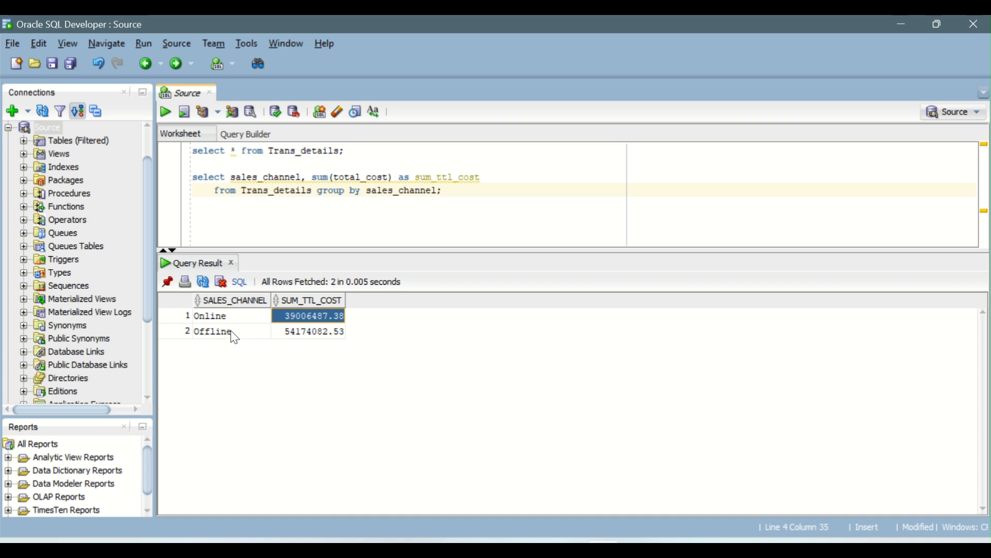
pyautogui.click(231, 334)
pyautogui.click(296, 335)
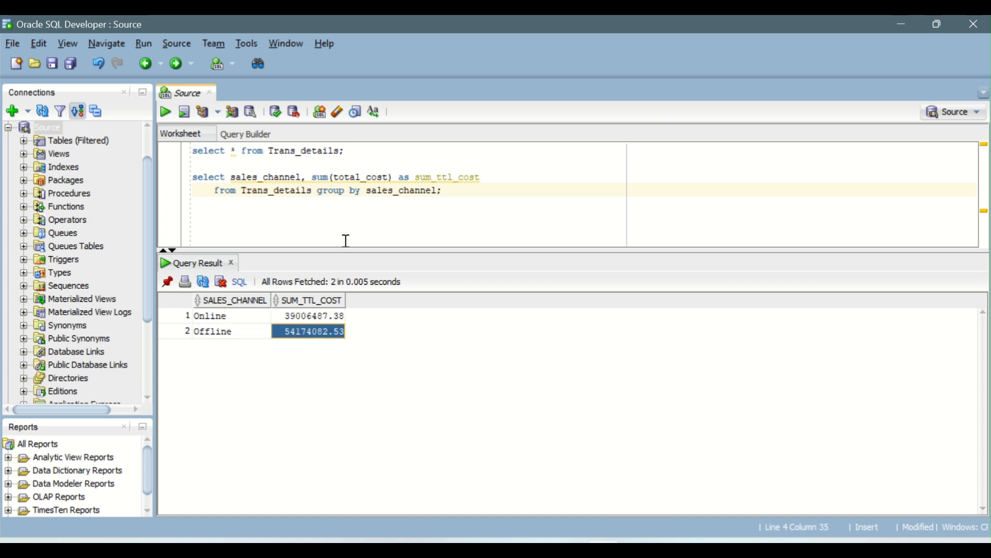
pyautogui.click(452, 195)
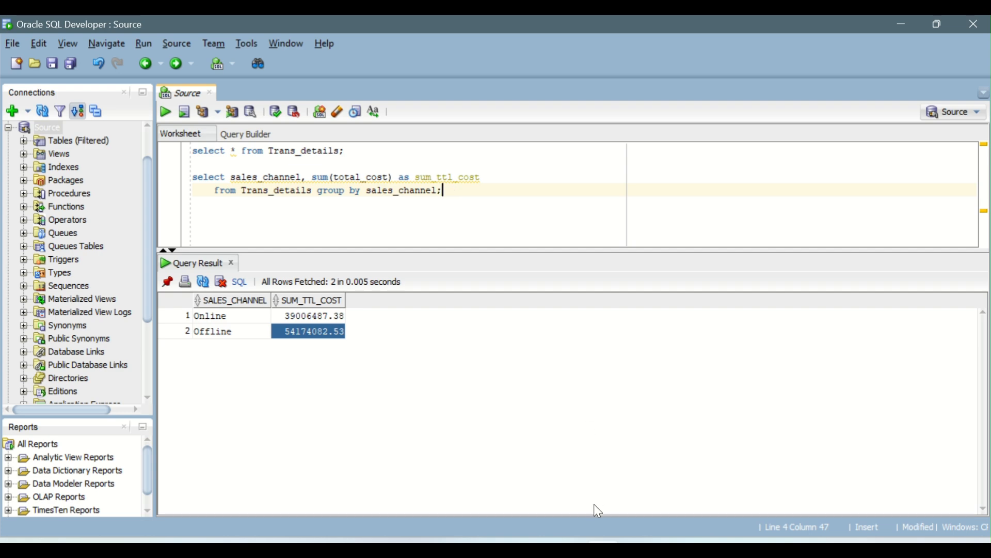
# Switch to Mapping1 in Informatica and set the Source transformation's connection to Source (Oracle)
pyautogui.click(581, 481)
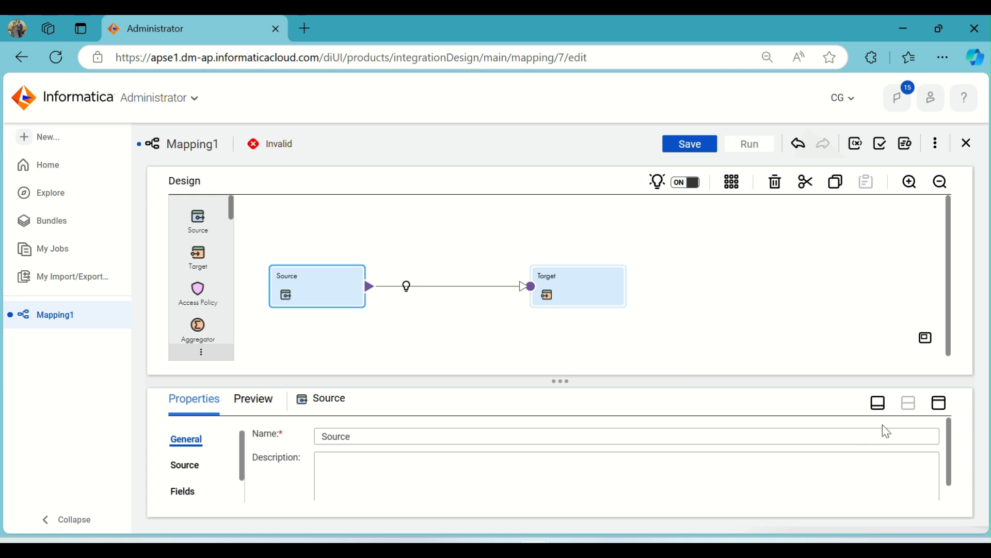
pyautogui.click(939, 403)
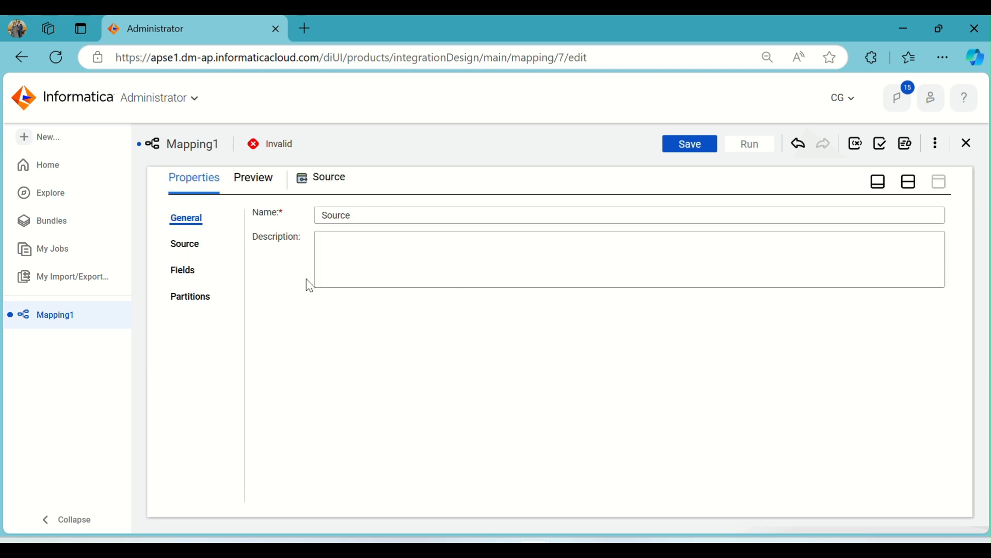
pyautogui.click(195, 252)
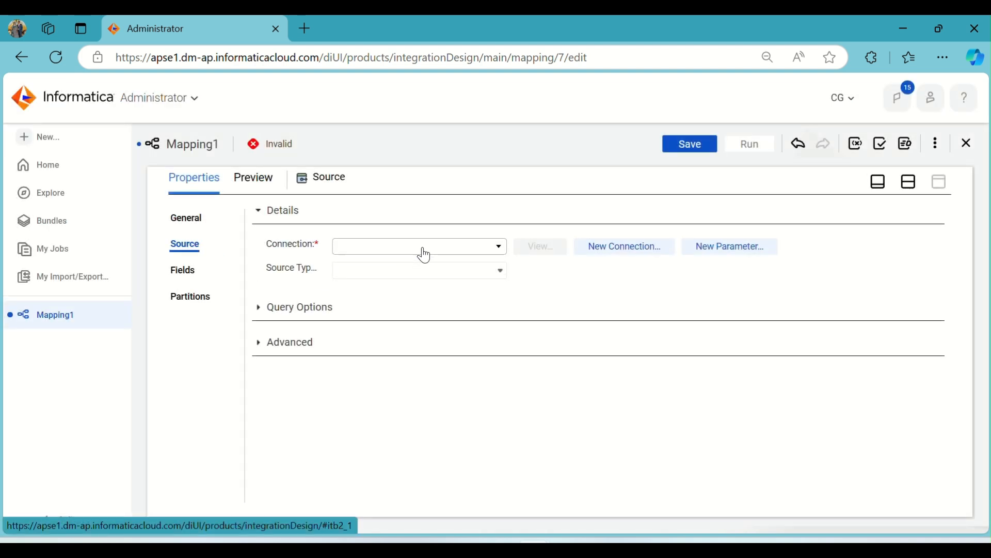
pyautogui.click(424, 254)
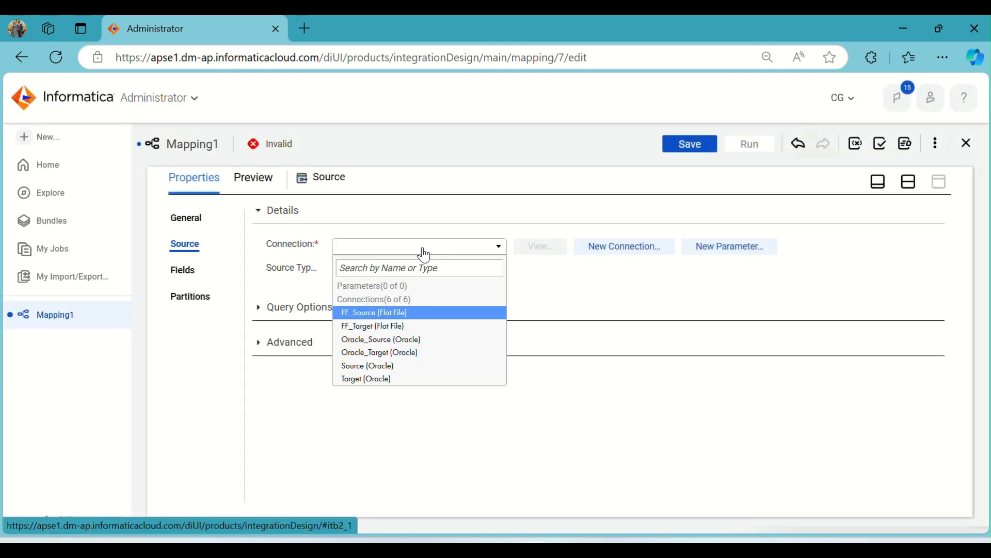
pyautogui.click(400, 366)
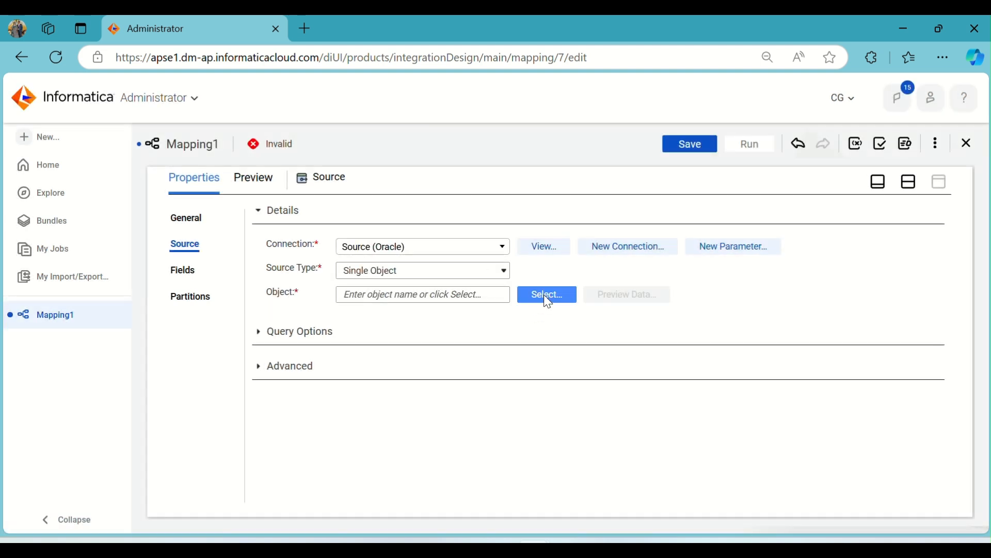
# Choose the TRANS_DETAILS table as the Source transformation's object
pyautogui.click(547, 298)
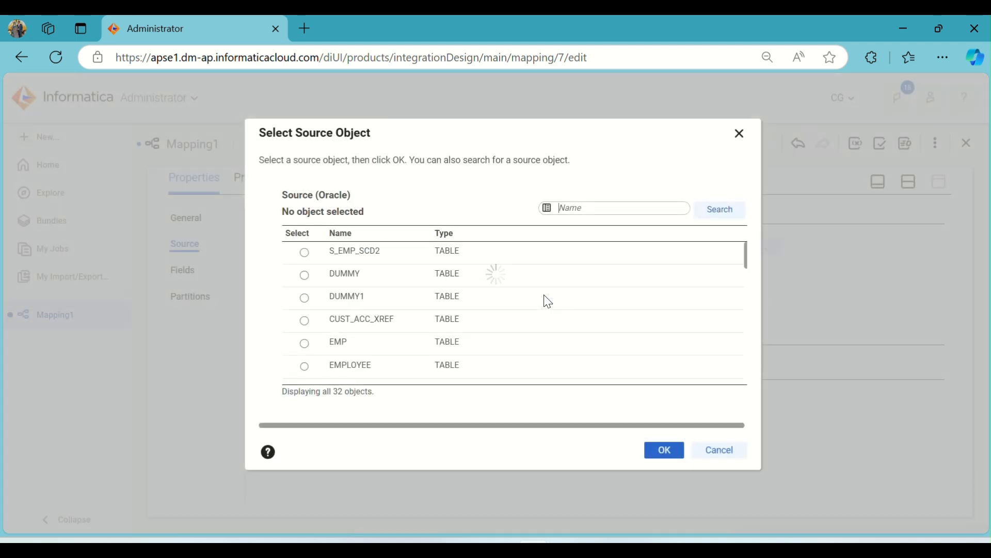
pyautogui.scroll(-5, 485, 295)
pyautogui.scroll(3, 485, 296)
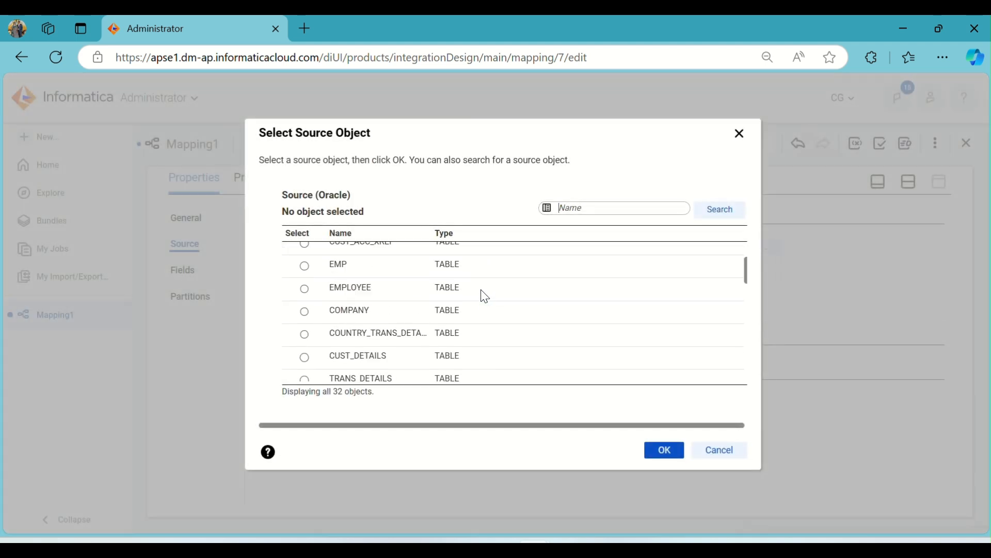
pyautogui.scroll(-5, 484, 296)
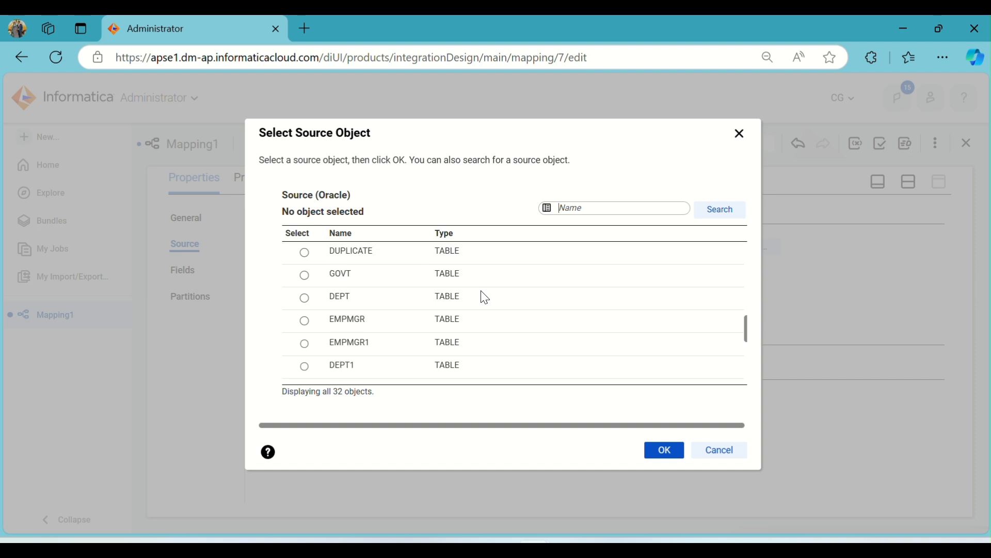
pyautogui.scroll(-5, 484, 298)
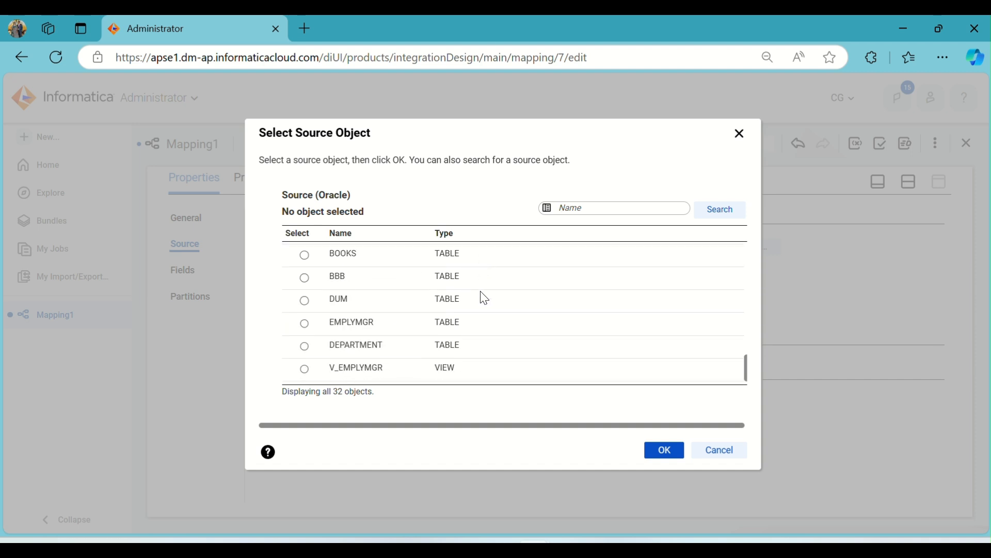
pyautogui.scroll(10, 483, 297)
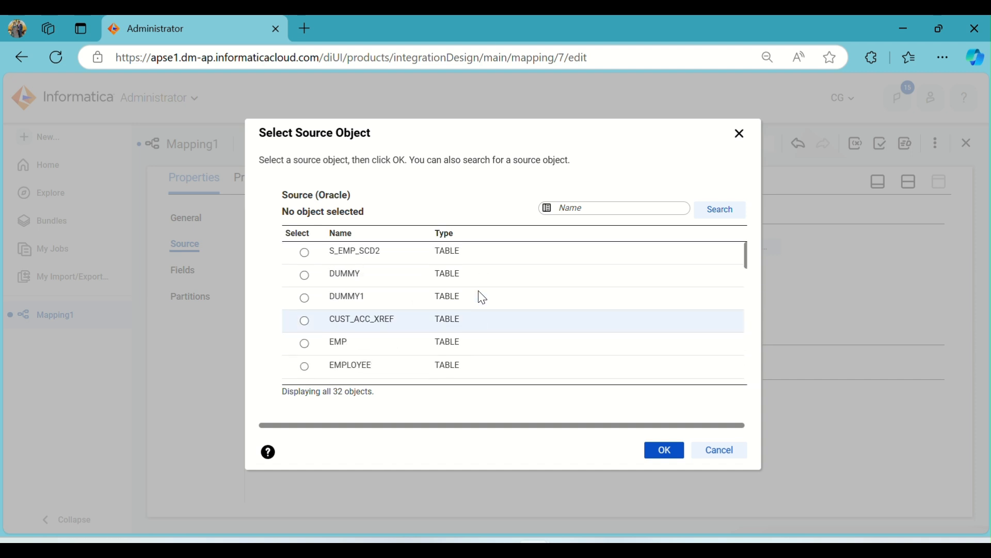
pyautogui.scroll(-4, 482, 297)
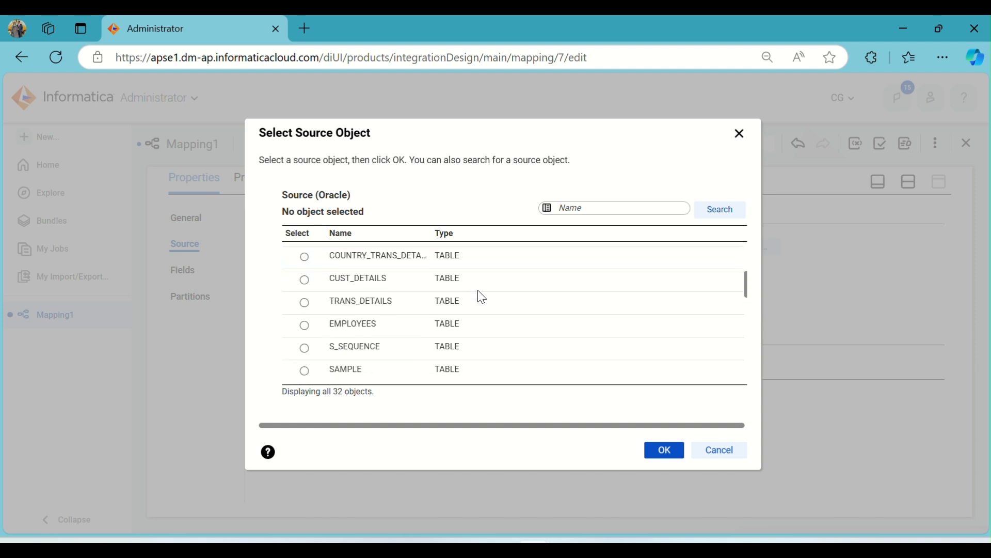
pyautogui.click(395, 302)
pyautogui.click(663, 450)
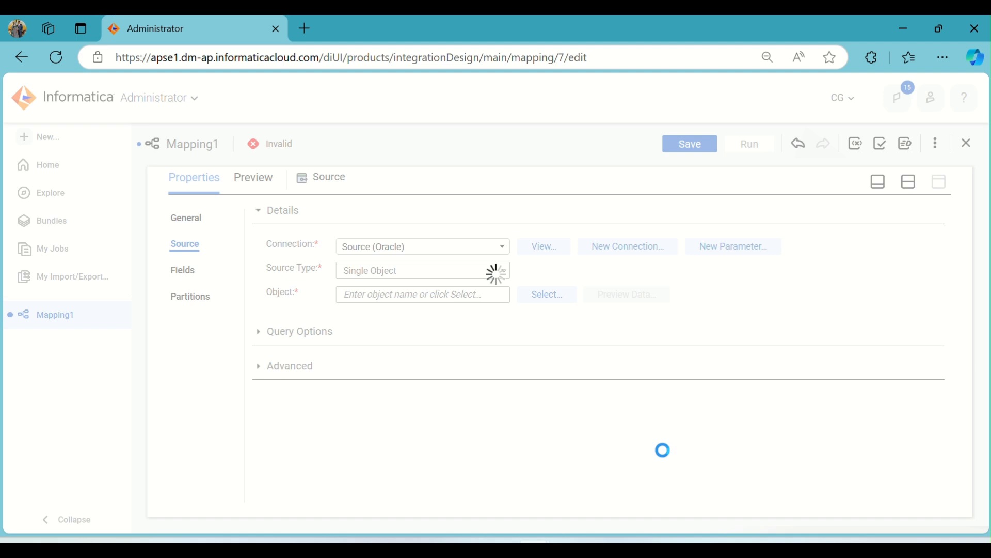
# Insert an Aggregator transformation between Source and Target in the mapping and review its incoming fields
pyautogui.click(908, 181)
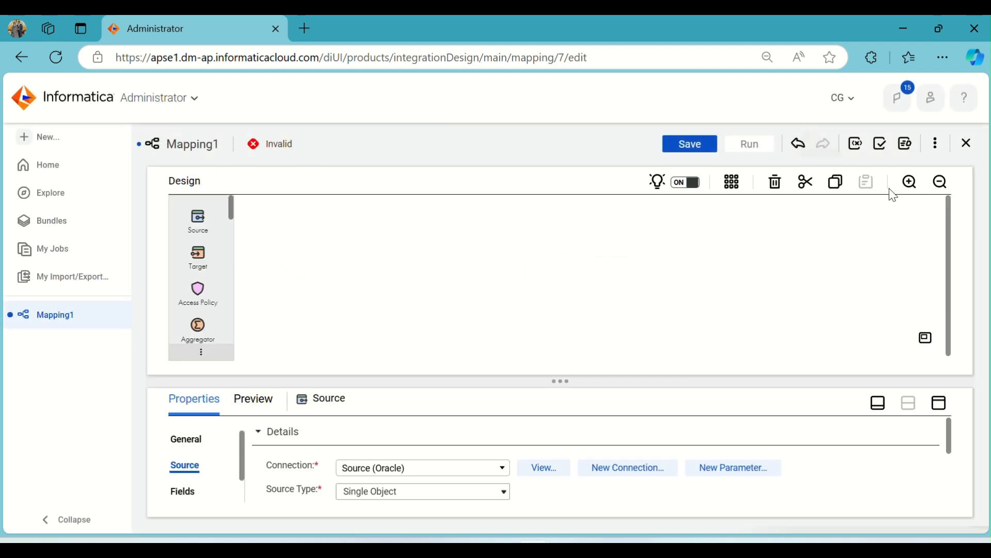
pyautogui.click(408, 287)
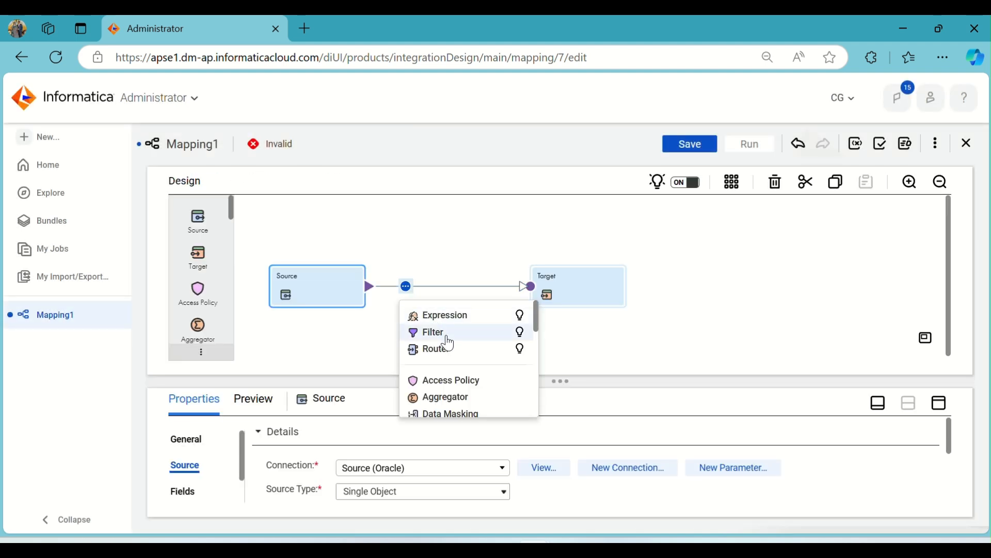
pyautogui.click(458, 397)
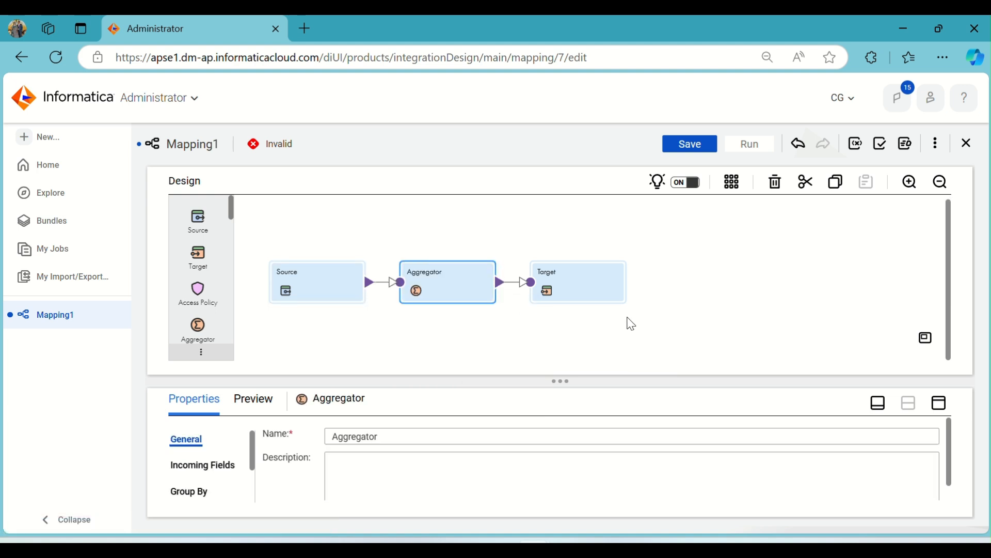
pyautogui.click(939, 403)
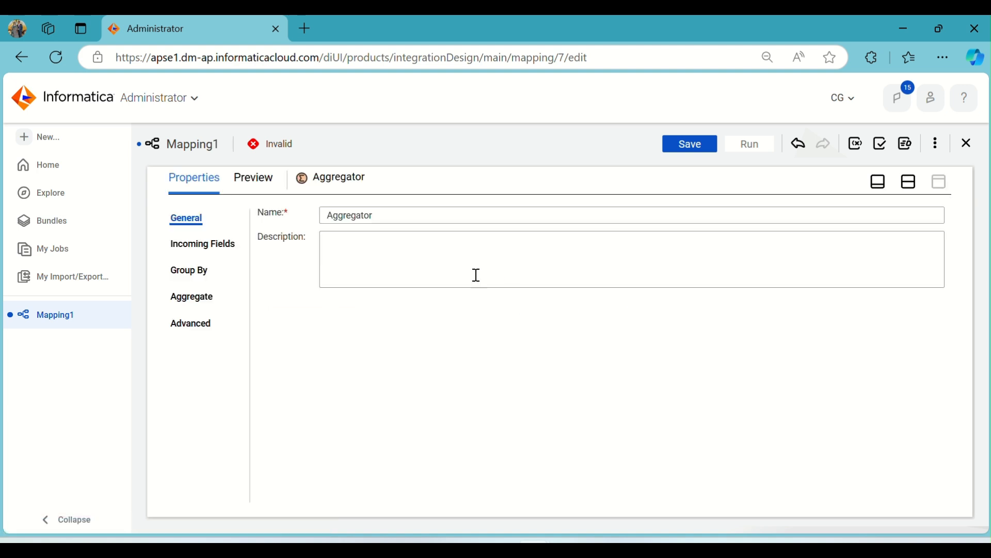
pyautogui.click(199, 242)
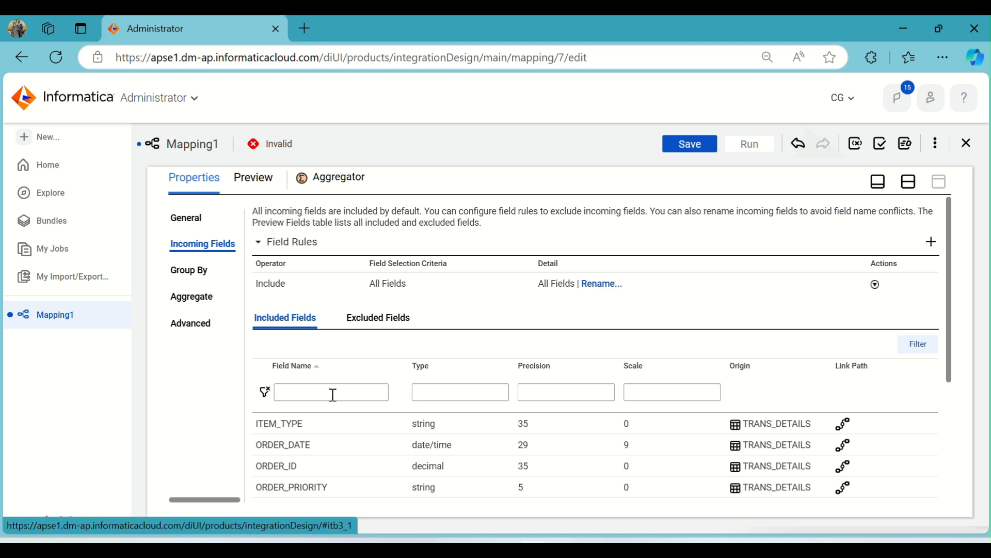
pyautogui.scroll(-4, 335, 400)
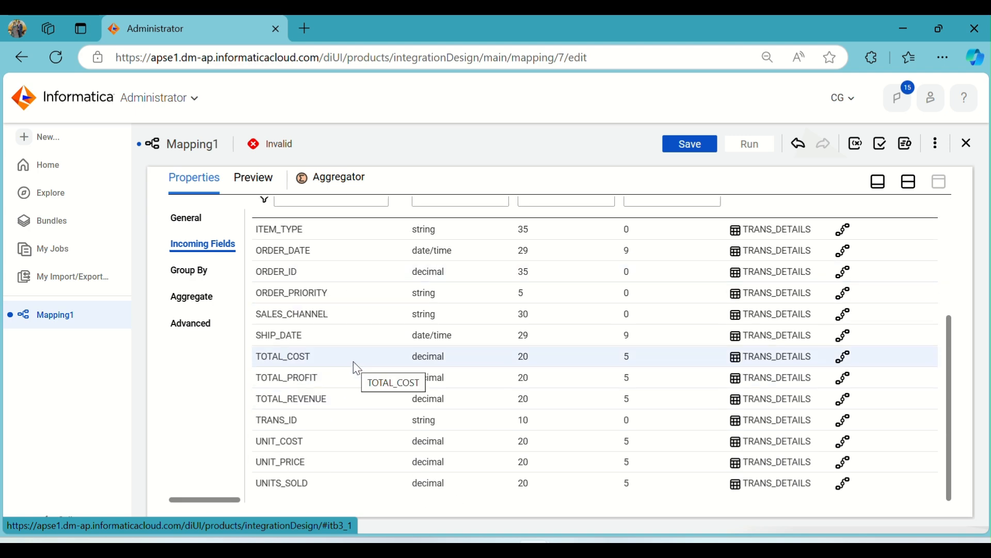
pyautogui.scroll(4, 356, 367)
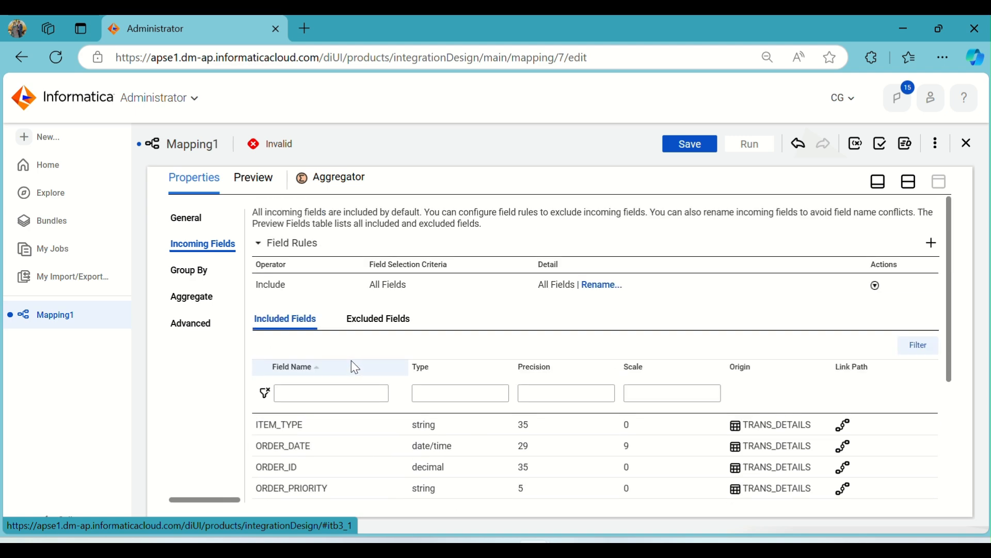
# Add an output field named sum_ttl_cost with type decimal to the Aggregator's aggregate fields
pyautogui.click(198, 275)
pyautogui.click(191, 296)
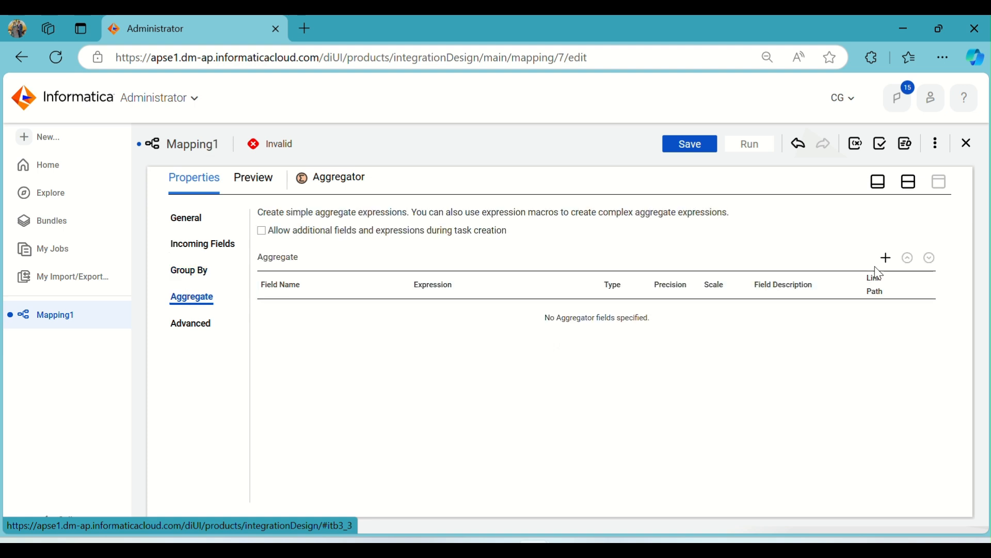
pyautogui.click(886, 258)
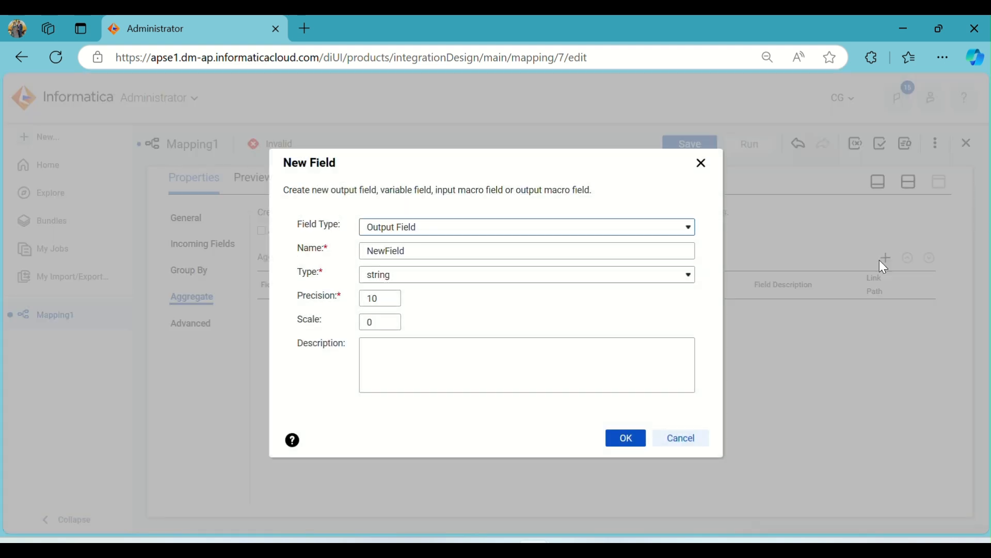
pyautogui.doubleClick(417, 256)
pyautogui.write('sum_ttl_cost')
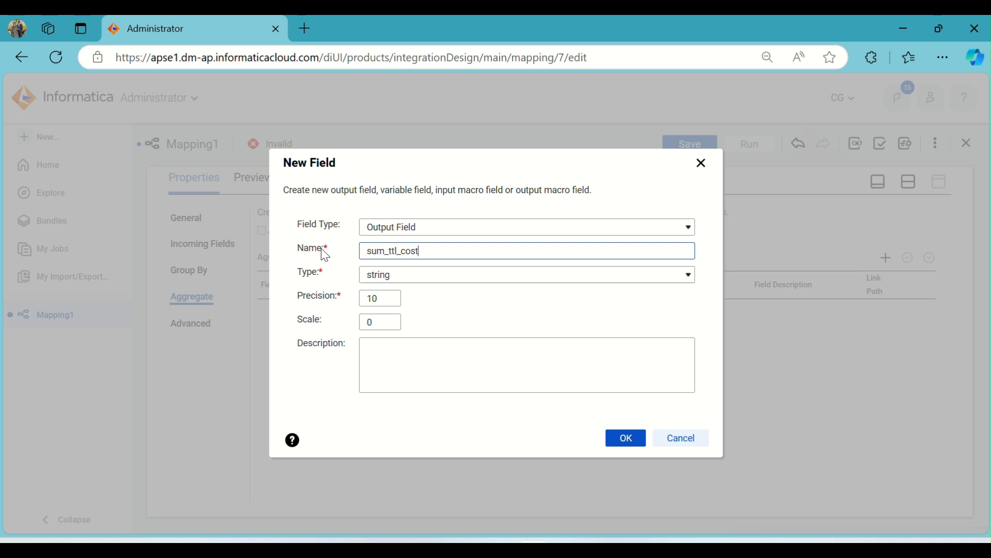
pyautogui.click(379, 278)
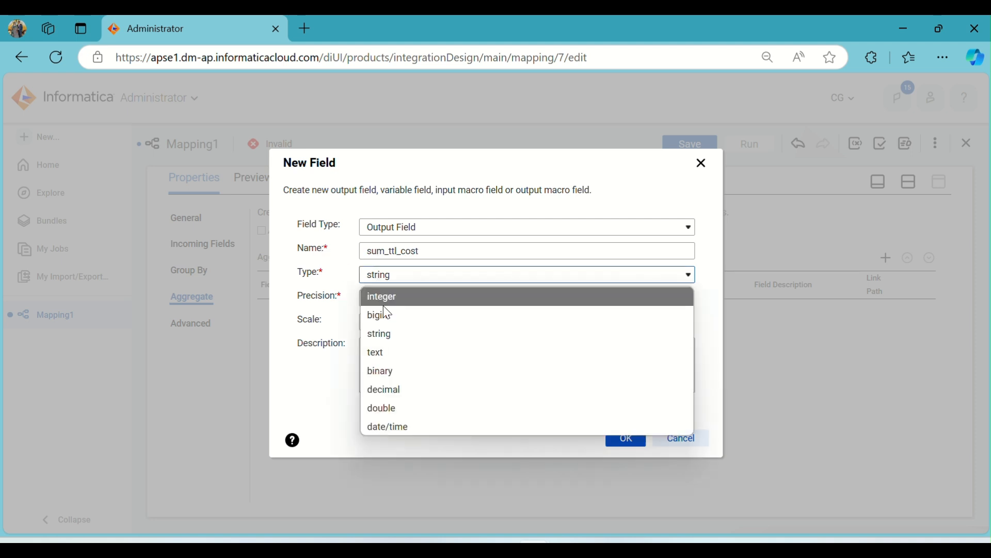
pyautogui.click(399, 390)
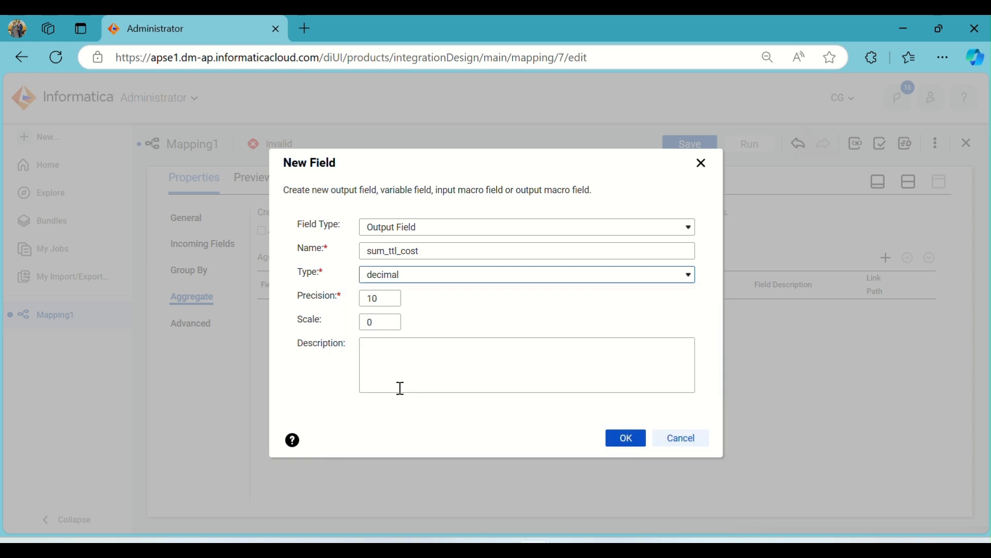
pyautogui.click(623, 445)
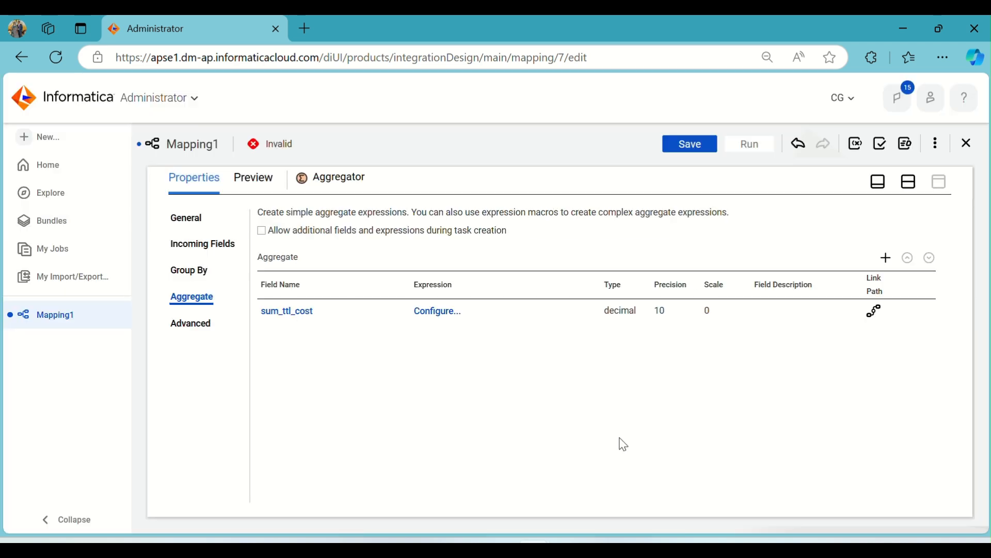
# Insert the built-in aggregate function Sum into the sum_ttl_cost field's expression
pyautogui.click(429, 313)
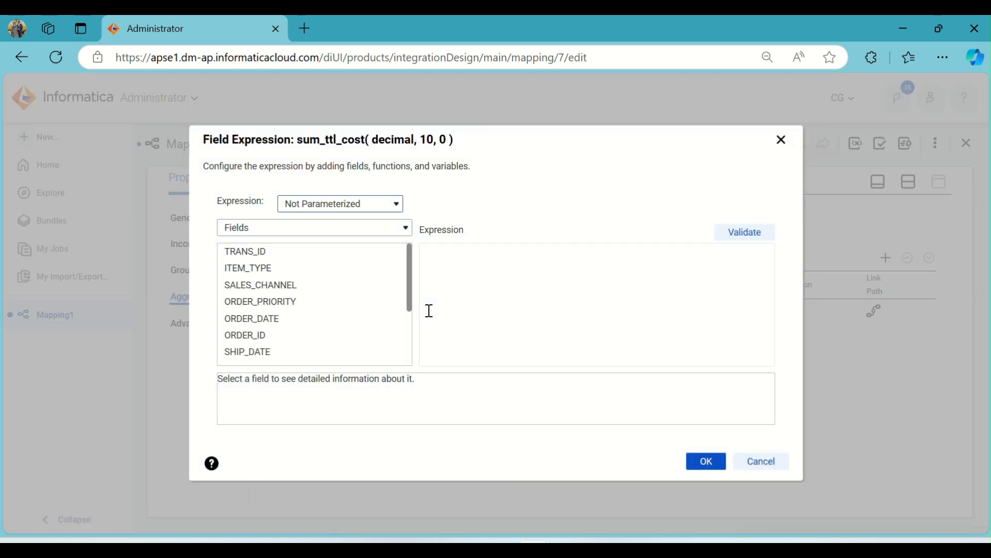
pyautogui.click(311, 231)
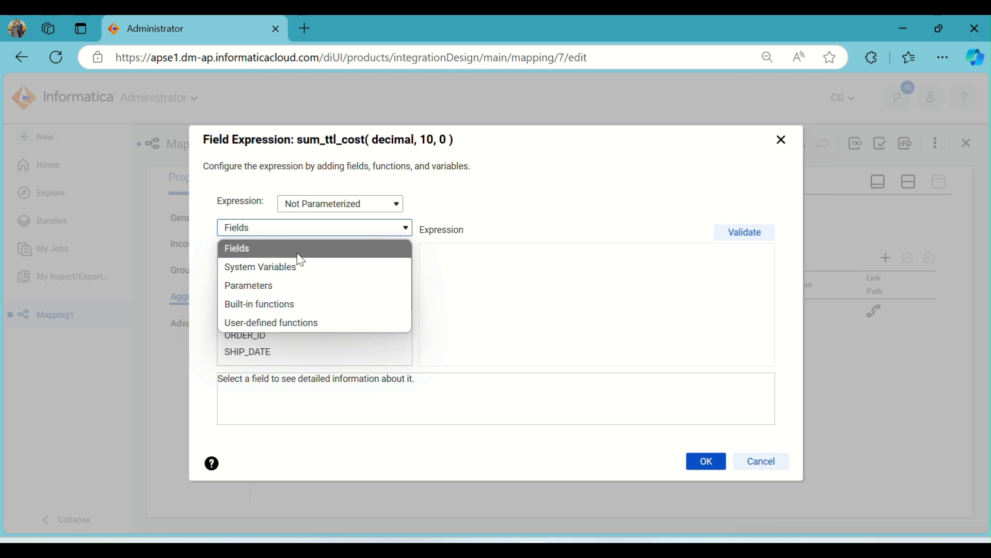
pyautogui.click(271, 307)
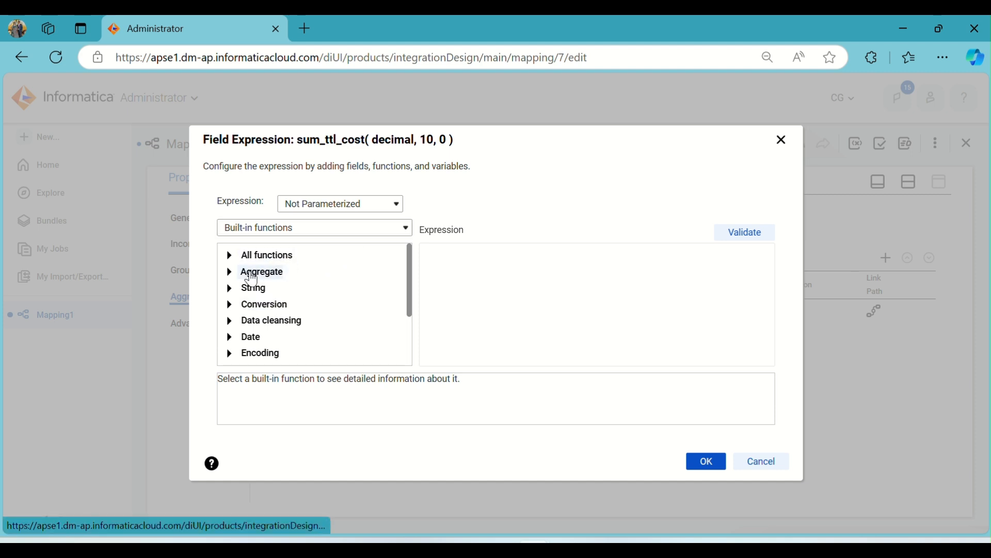
pyautogui.click(230, 273)
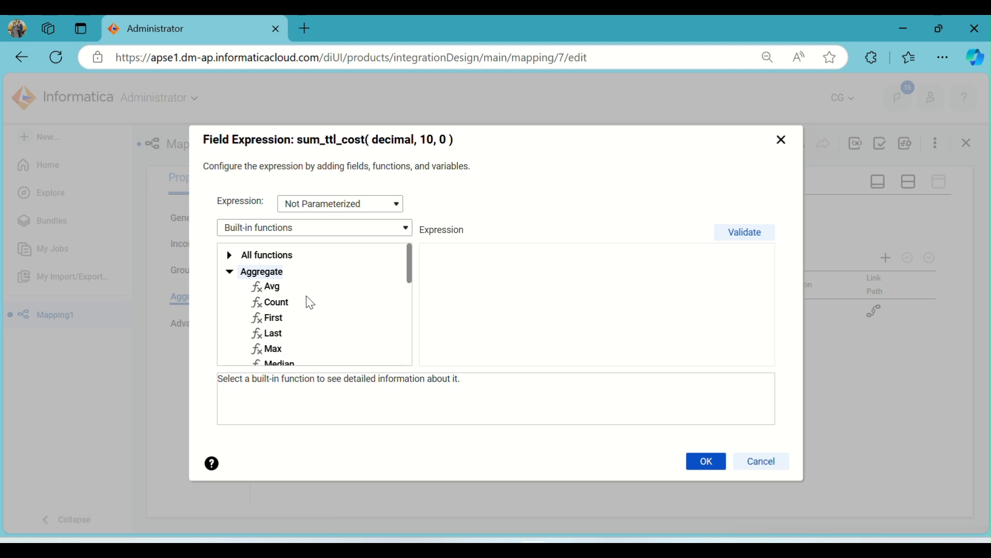
pyautogui.scroll(-2, 279, 302)
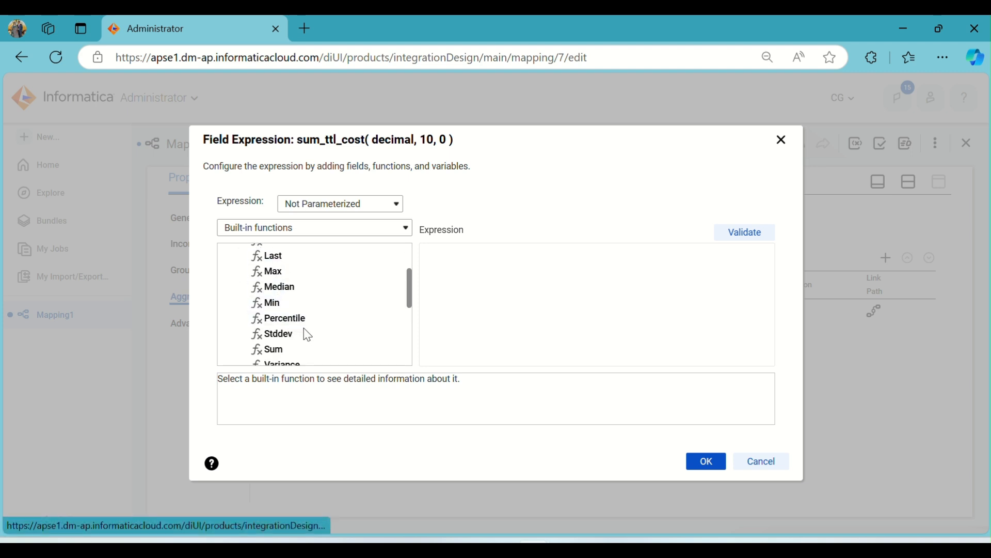
pyautogui.scroll(-2, 308, 334)
pyautogui.scroll(4, 309, 335)
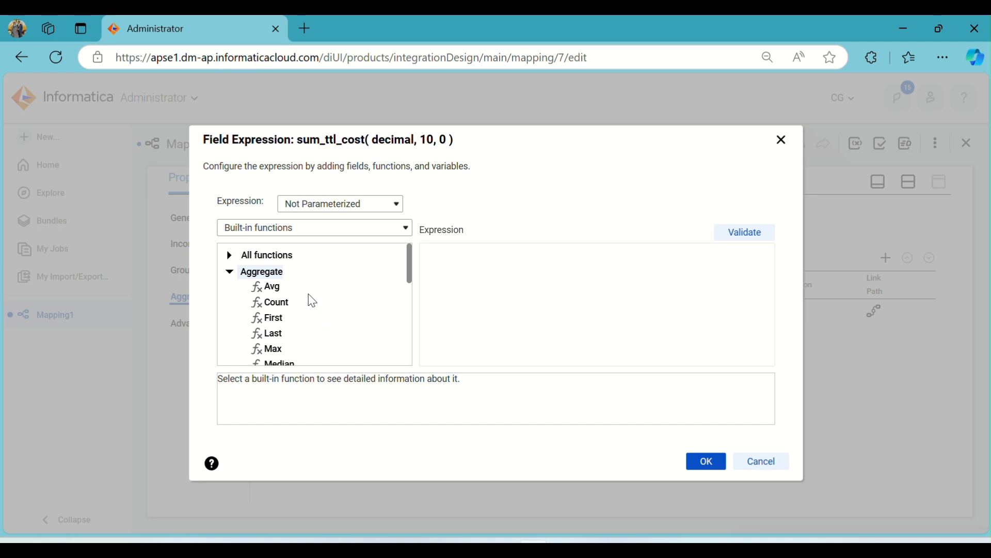
pyautogui.scroll(-2, 307, 297)
pyautogui.scroll(2, 305, 297)
pyautogui.scroll(-2, 282, 323)
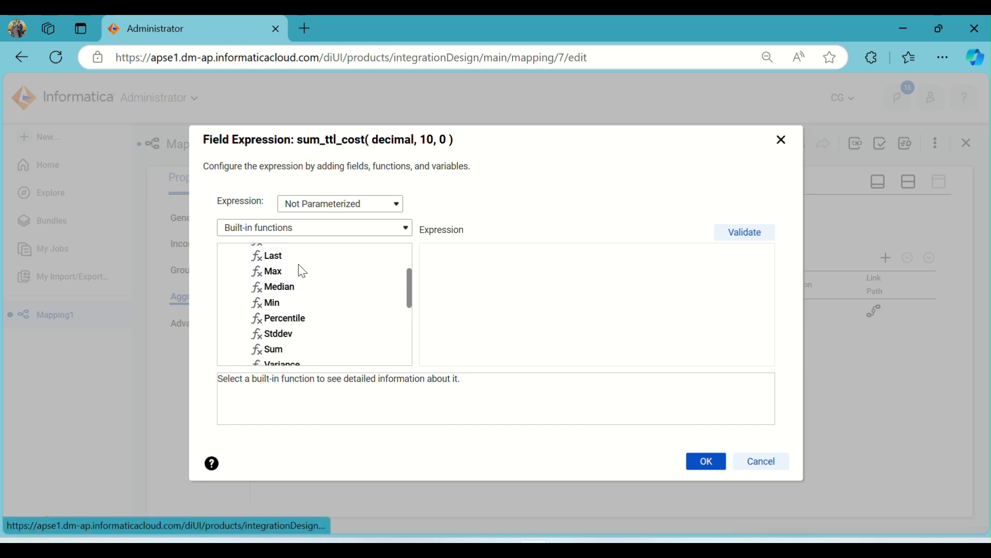
pyautogui.click(295, 319)
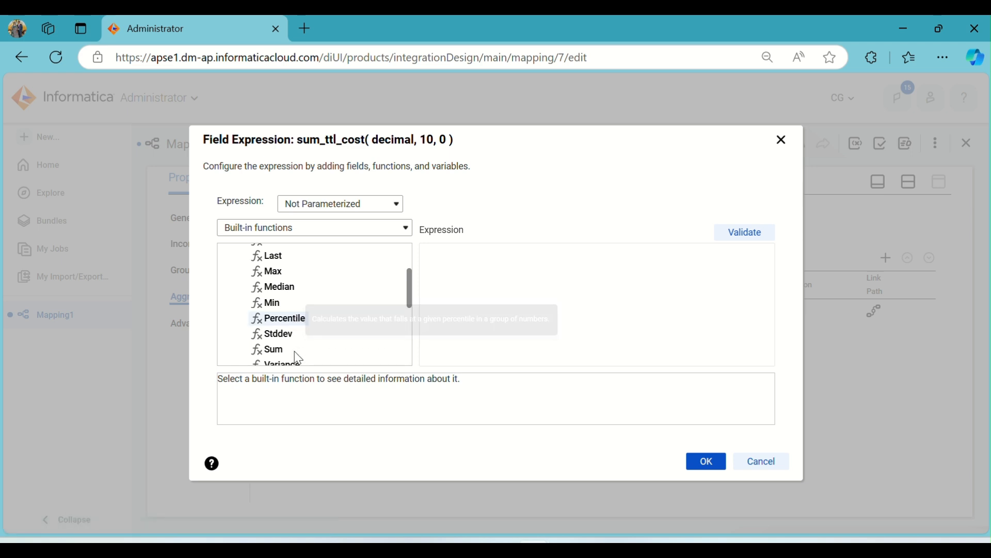
pyautogui.scroll(2, 301, 356)
pyautogui.scroll(-4, 303, 301)
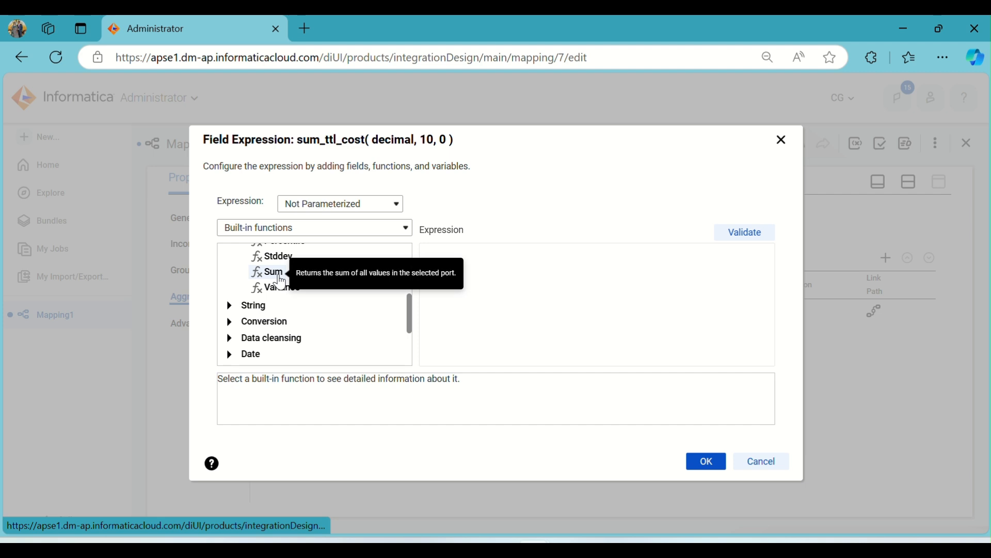
pyautogui.doubleClick(273, 273)
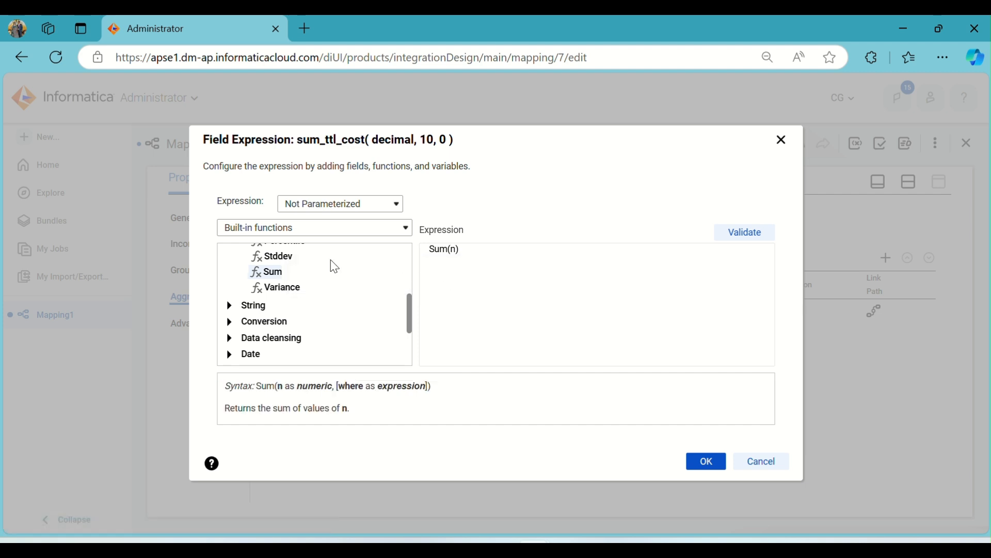
# Complete the expression as Sum(TOTAL_COST) using the incoming TOTAL_COST field, validate it and accept it
pyautogui.scroll(1, 309, 259)
pyautogui.click(279, 235)
pyautogui.click(271, 250)
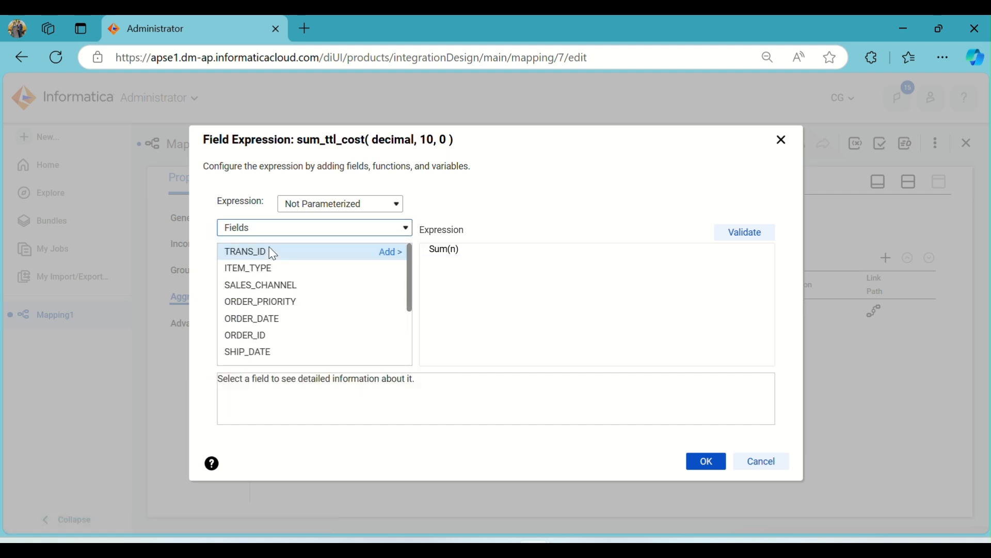
pyautogui.click(455, 250)
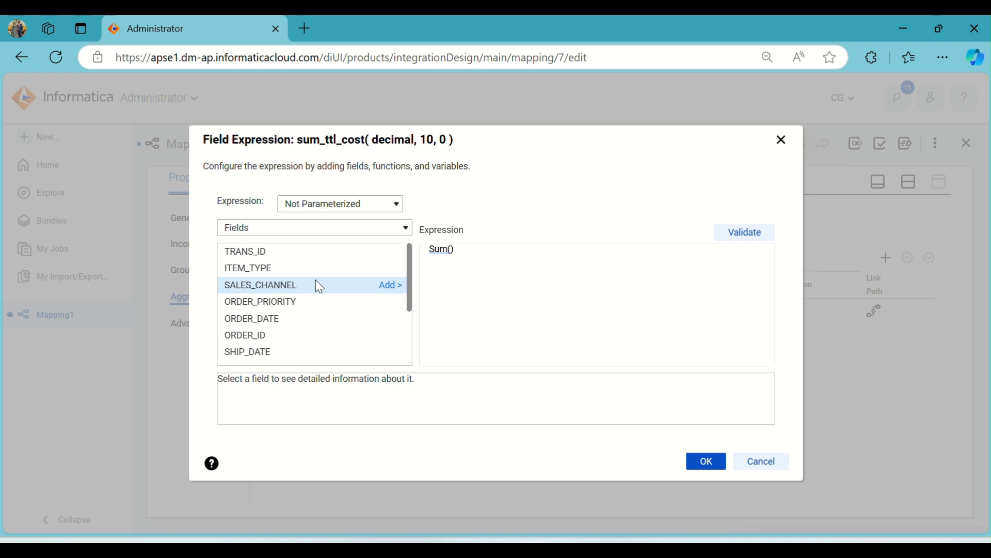
pyautogui.scroll(-3, 317, 283)
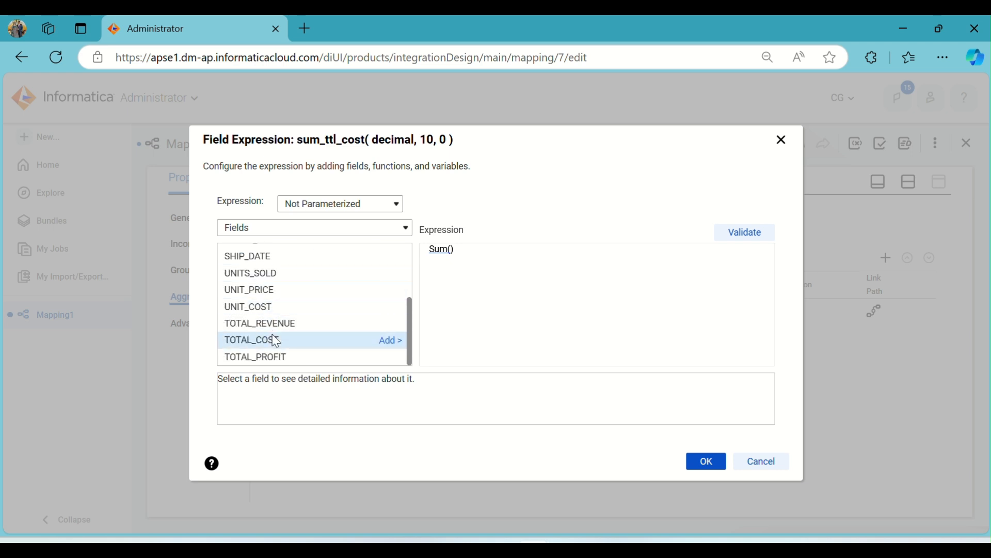
pyautogui.click(392, 341)
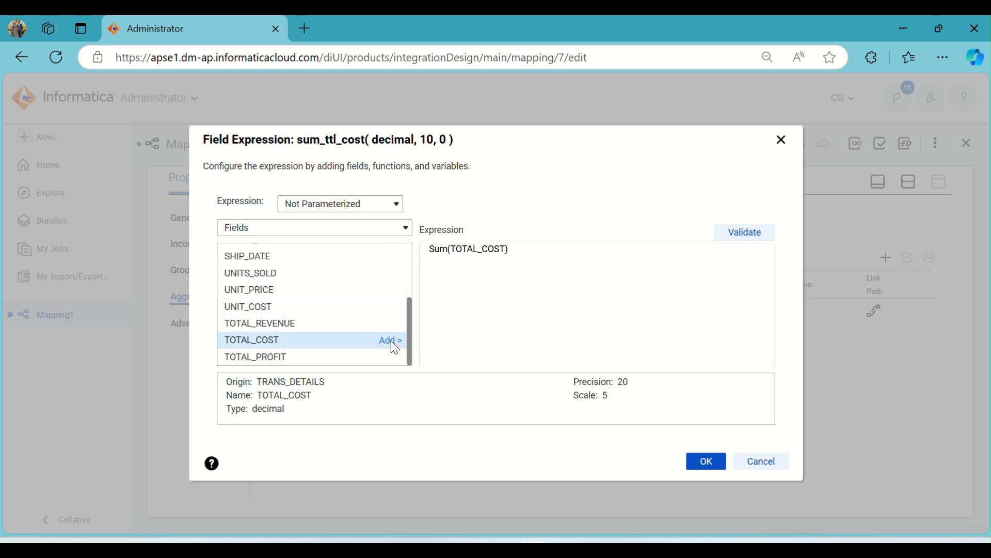
pyautogui.click(760, 231)
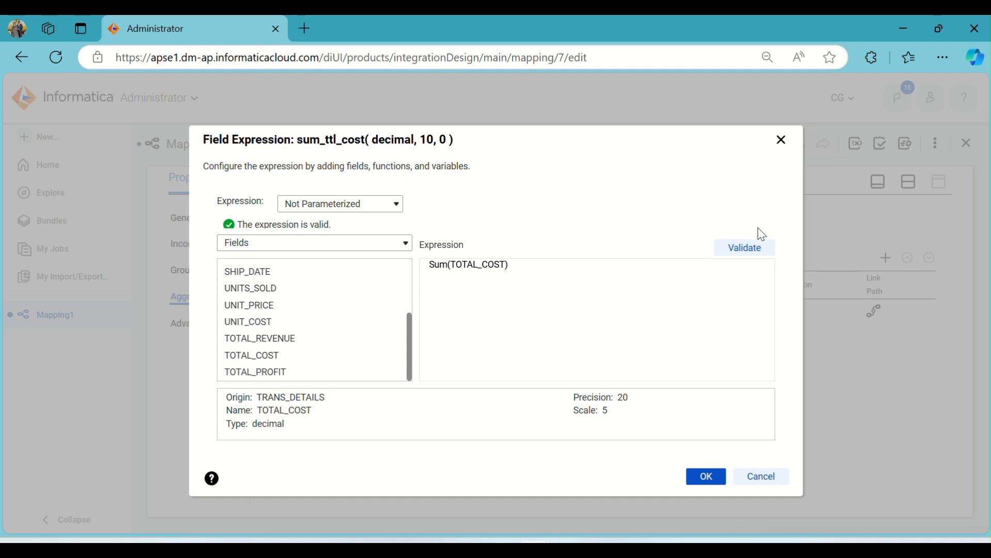
pyautogui.click(707, 484)
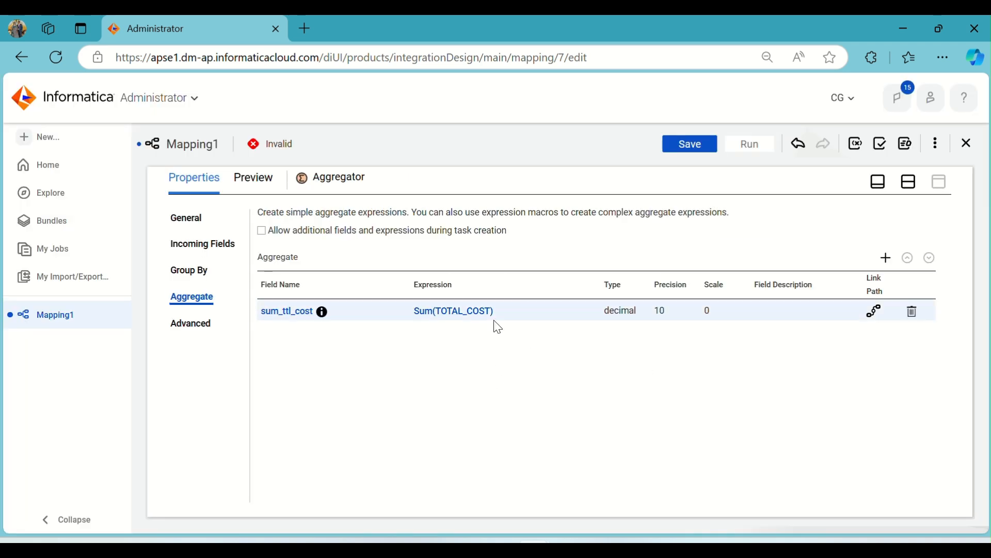
# Examine the fields available for grouping in the Aggregator and remove the empty group-by row
pyautogui.click(182, 270)
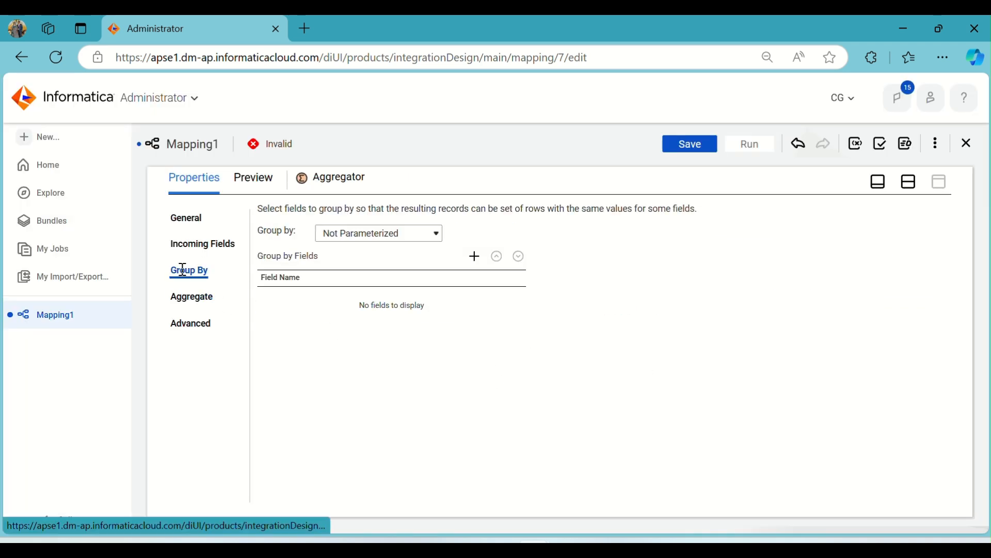
pyautogui.click(477, 261)
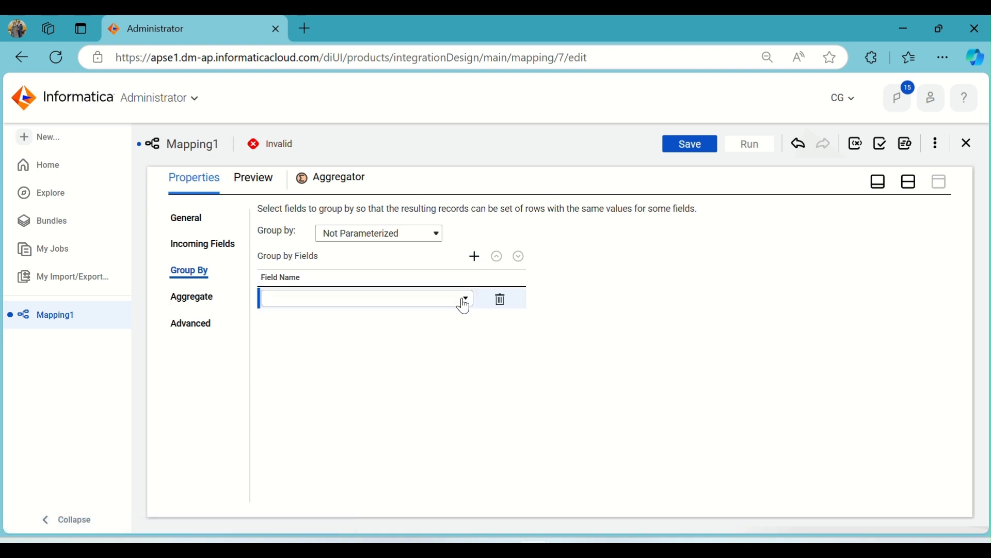
pyautogui.click(346, 304)
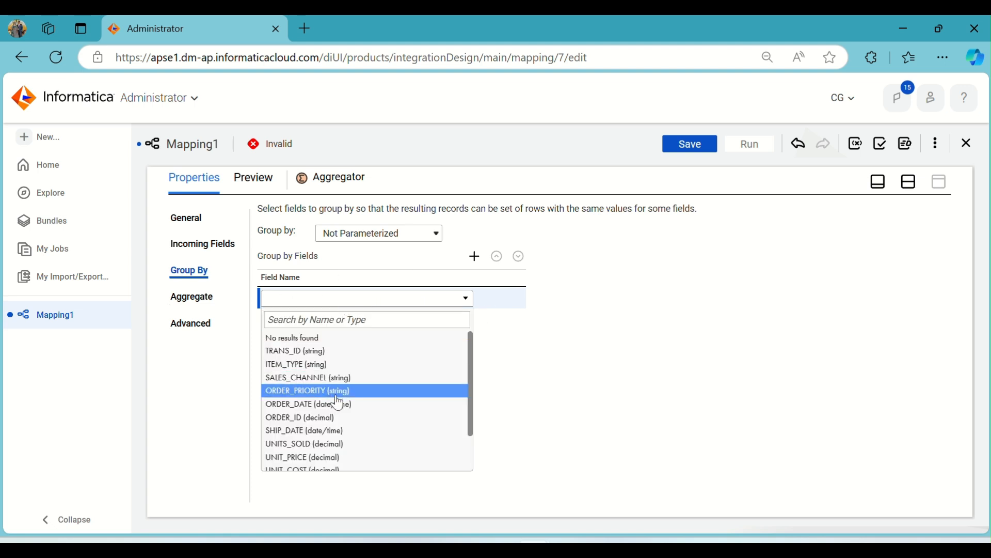
pyautogui.scroll(-1, 336, 402)
pyautogui.scroll(-1, 334, 395)
pyautogui.scroll(1, 330, 412)
pyautogui.scroll(-1, 331, 383)
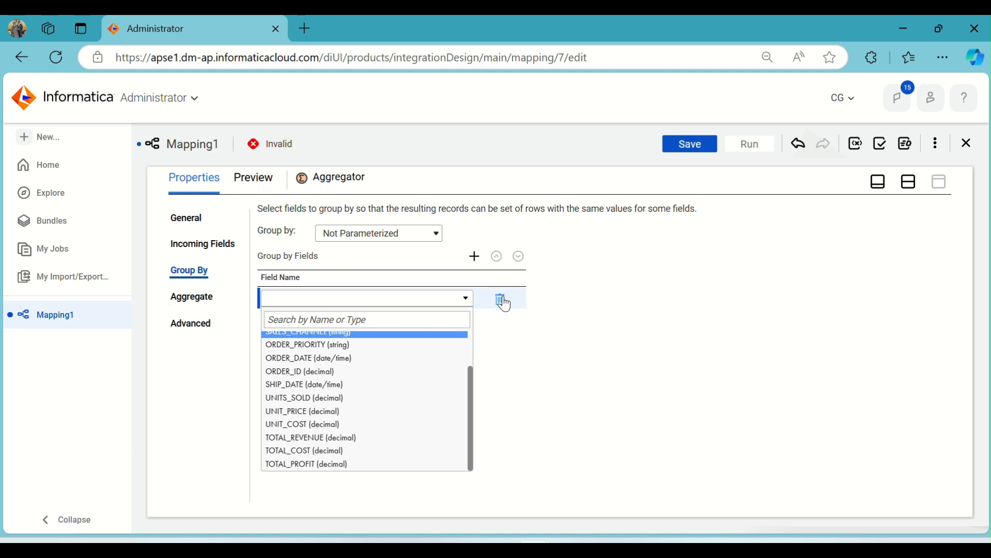
pyautogui.click(504, 302)
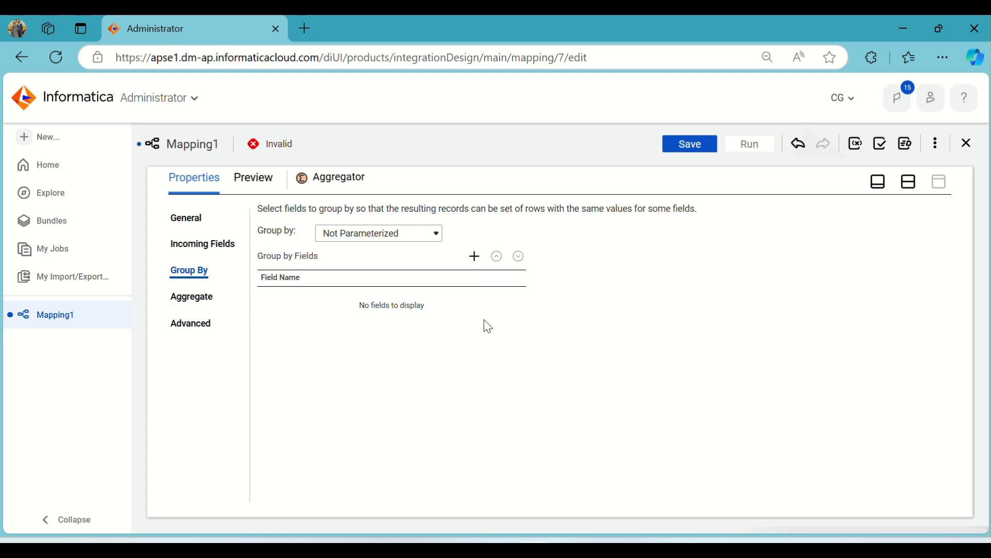
# Review the Aggregator's advanced settings and its Transformation Scope options, keeping All Input
pyautogui.click(198, 333)
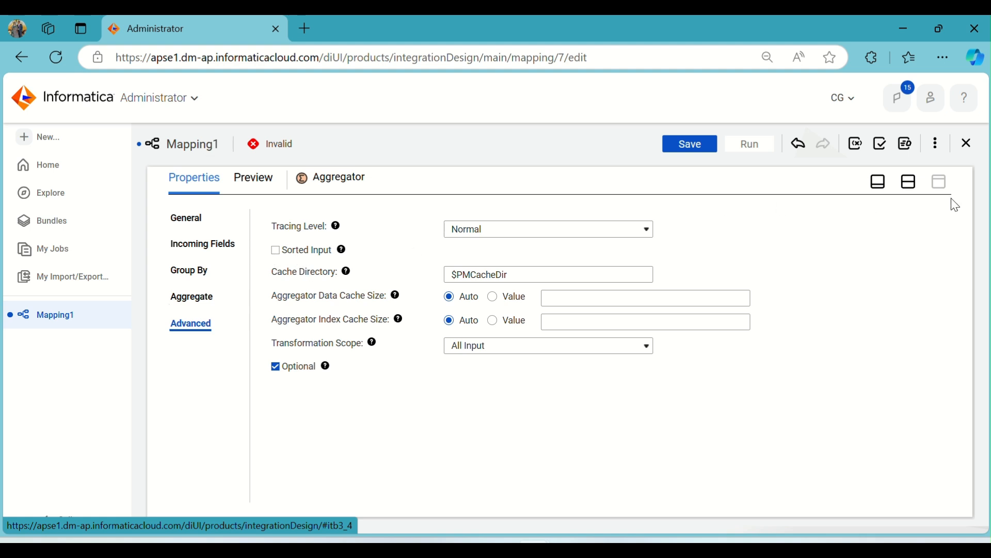
pyautogui.click(909, 181)
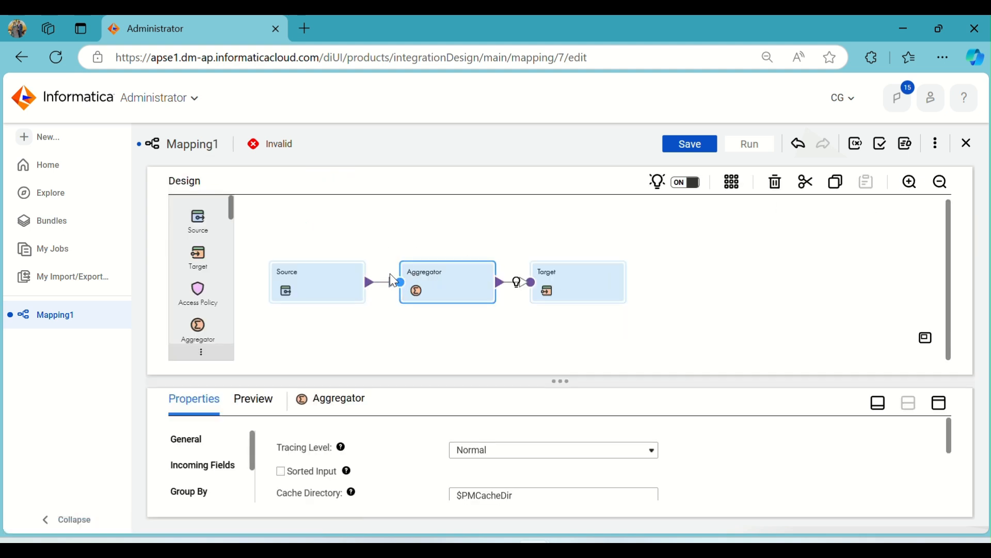
pyautogui.click(942, 405)
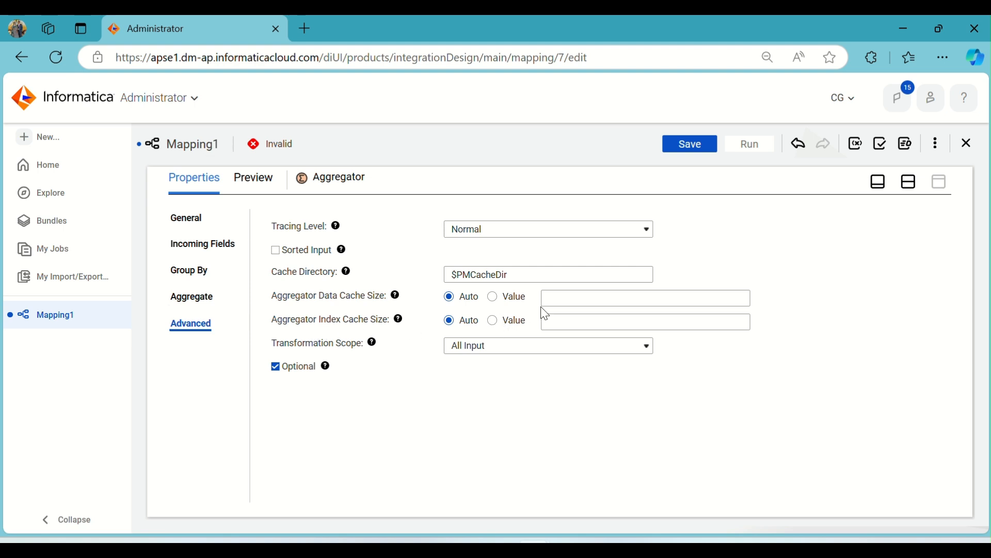
pyautogui.click(506, 354)
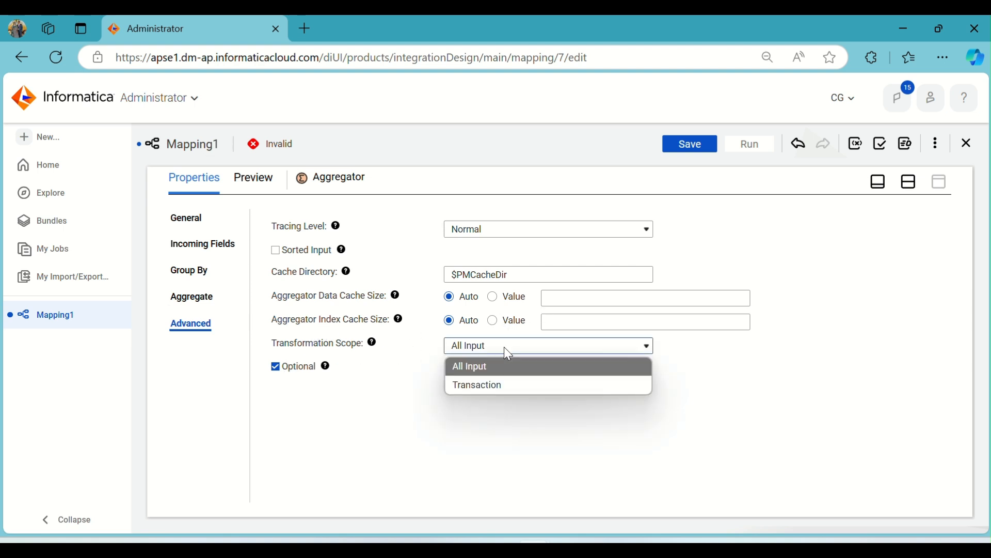
pyautogui.click(492, 369)
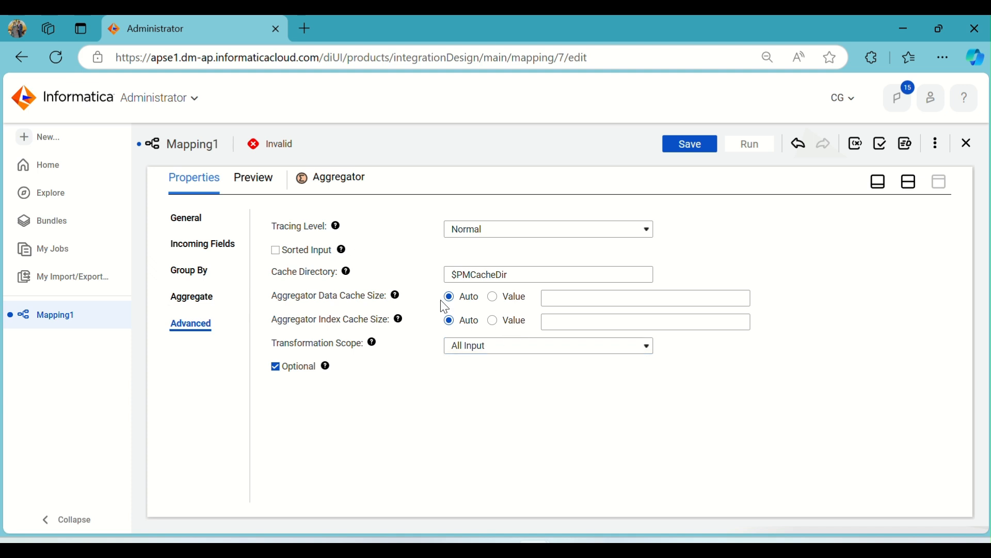
# Open the Target transformation's target settings and choose the Target (Oracle) connection
pyautogui.click(909, 181)
pyautogui.click(623, 273)
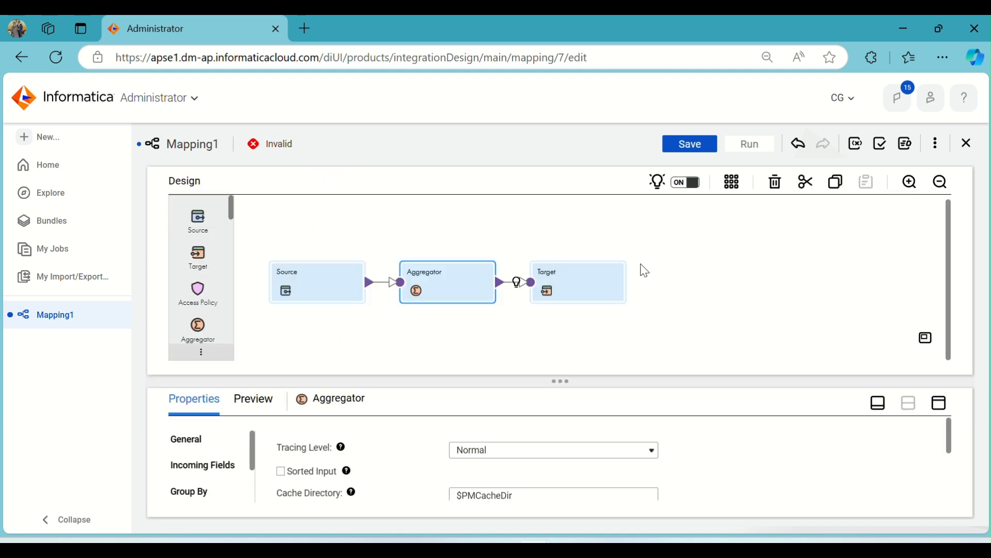
pyautogui.click(938, 402)
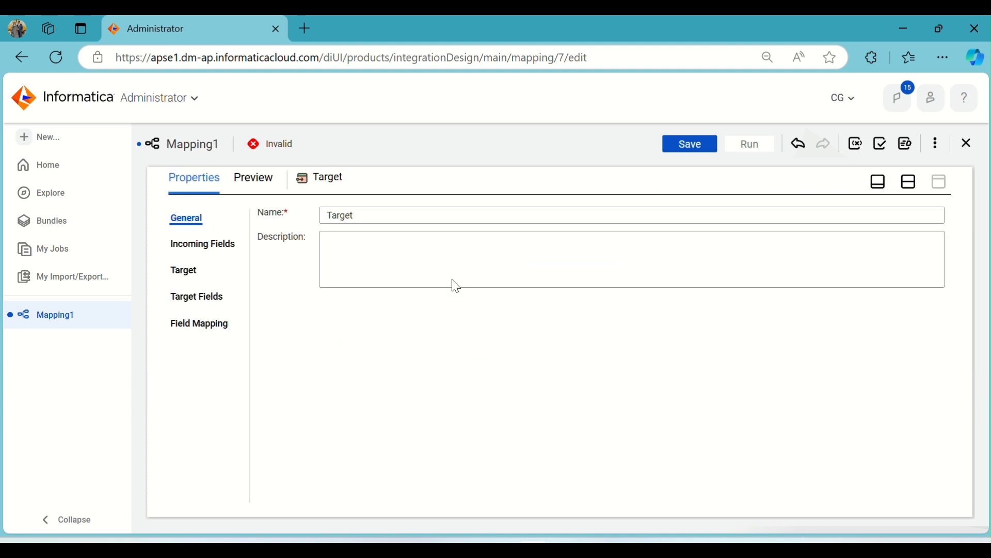
pyautogui.click(200, 270)
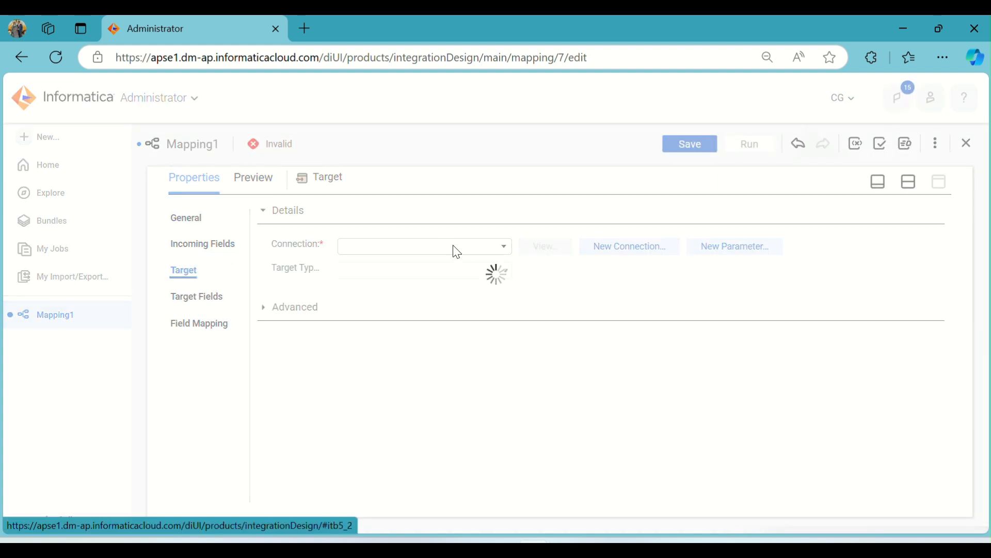
pyautogui.click(457, 251)
pyautogui.click(398, 380)
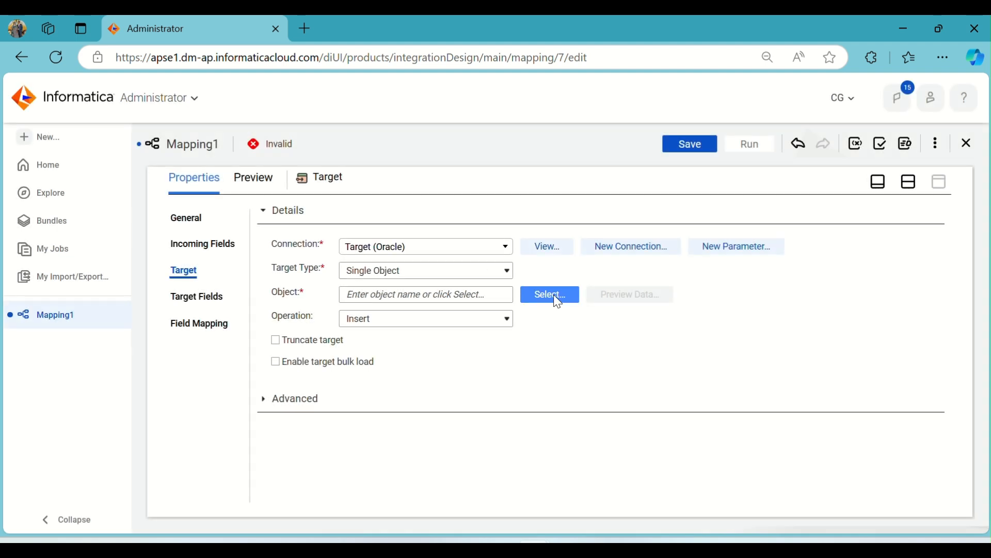
# Select the existing T_TRANS_DETAILS table as the target object and enable truncating the target
pyautogui.click(554, 294)
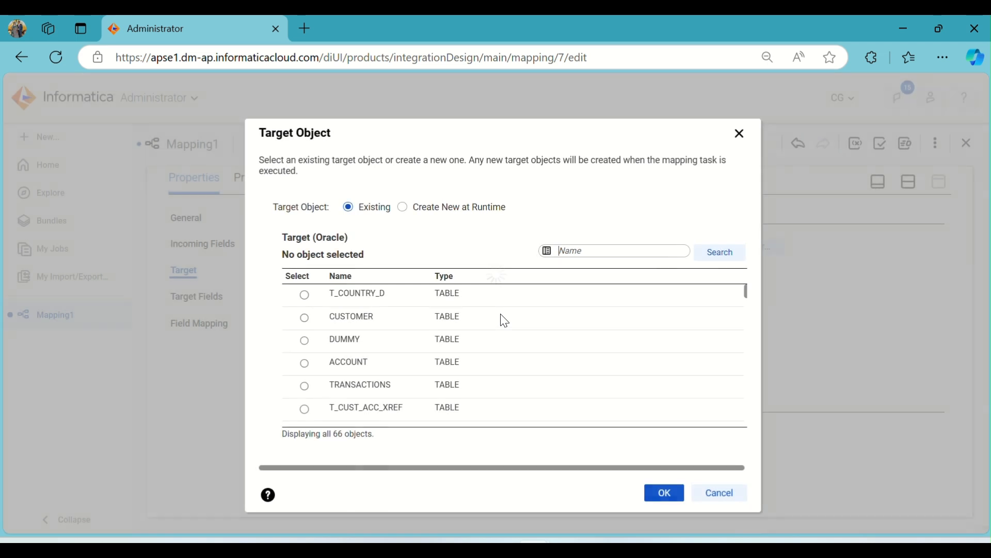
pyautogui.scroll(-3, 423, 351)
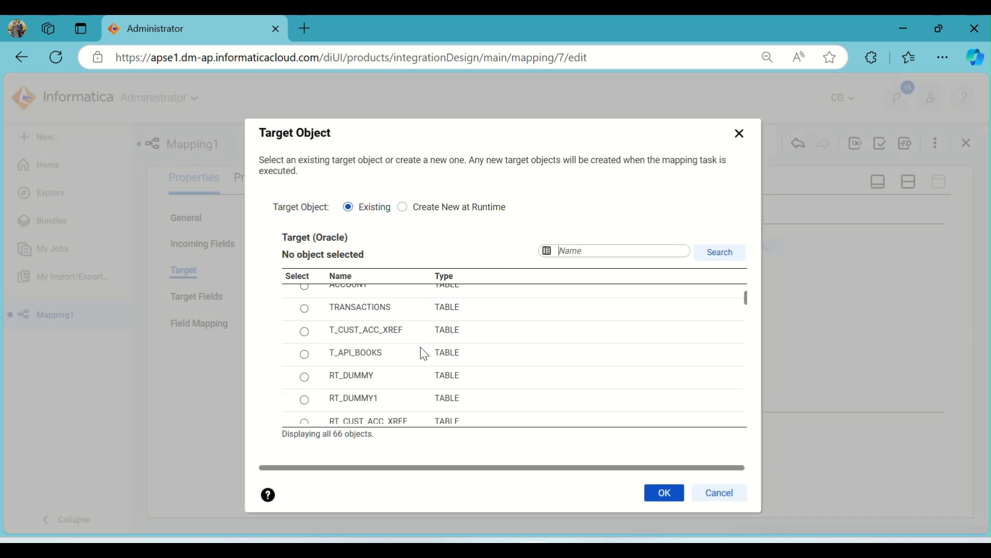
pyautogui.scroll(-4, 424, 353)
pyautogui.scroll(-3, 423, 352)
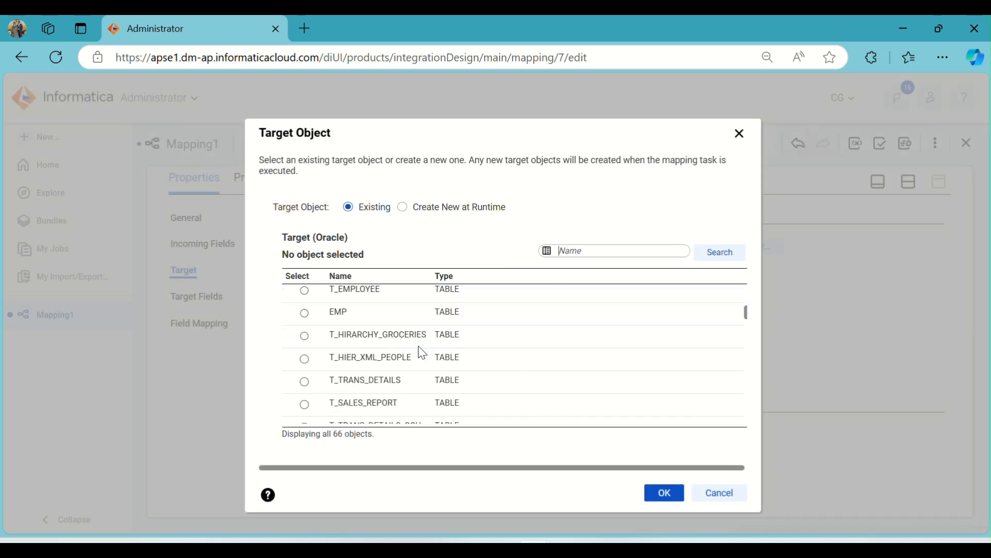
pyautogui.click(410, 380)
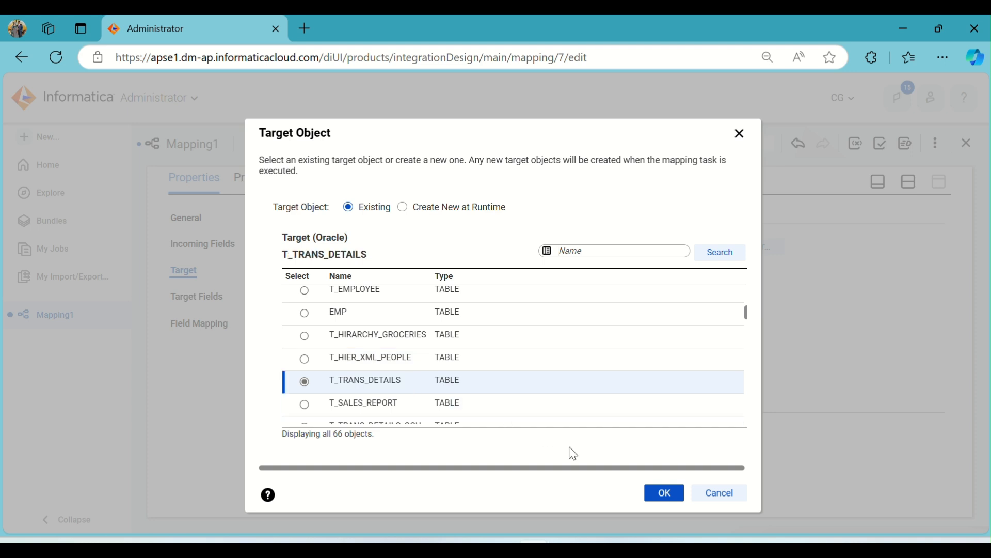
pyautogui.click(655, 500)
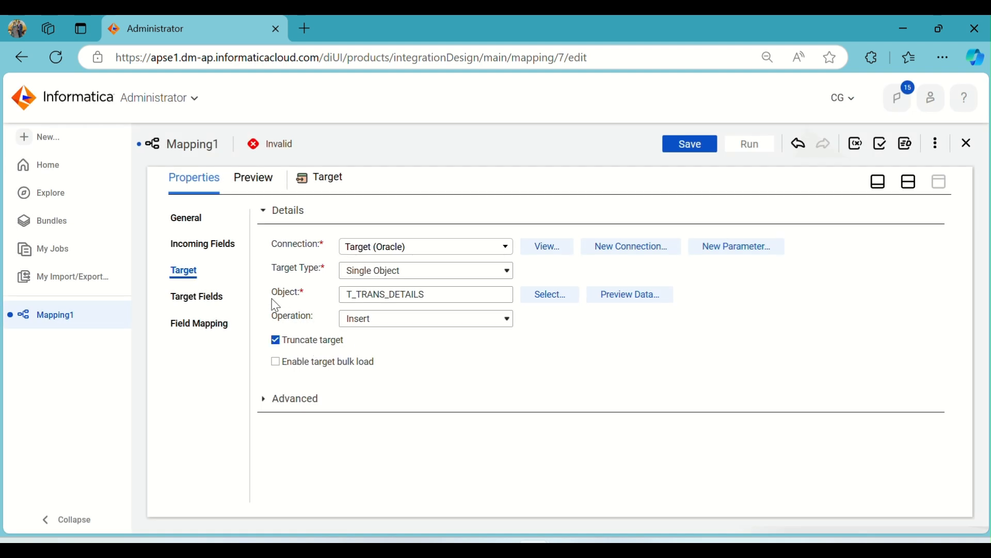
# Review the target's fields, then map the incoming fields to them automatically with Smart Map
pyautogui.click(204, 297)
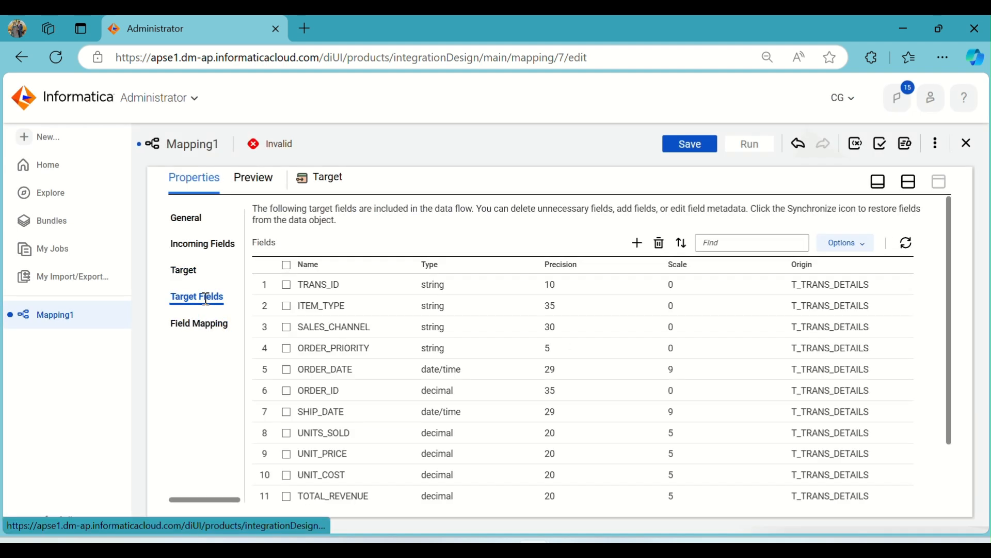
pyautogui.click(200, 324)
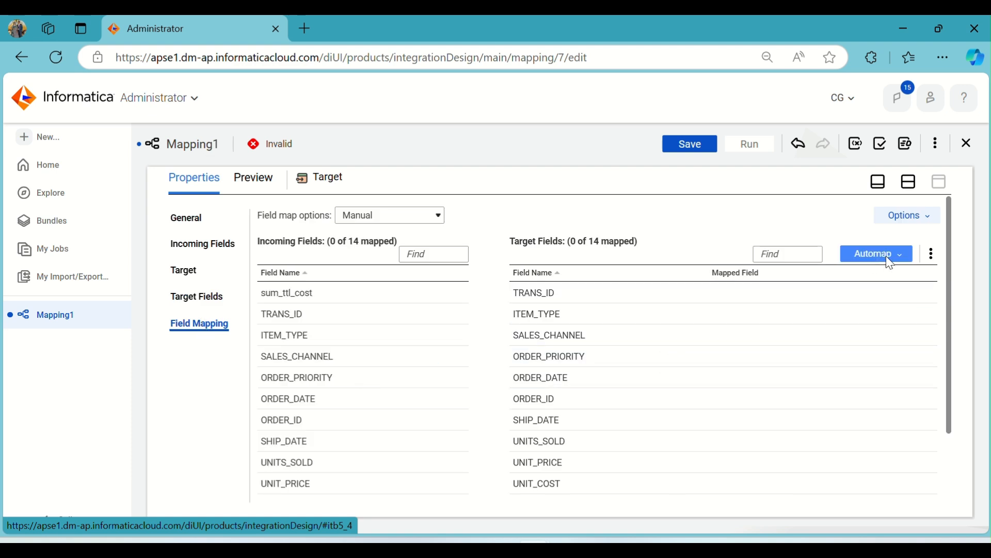
pyautogui.click(889, 258)
pyautogui.click(845, 302)
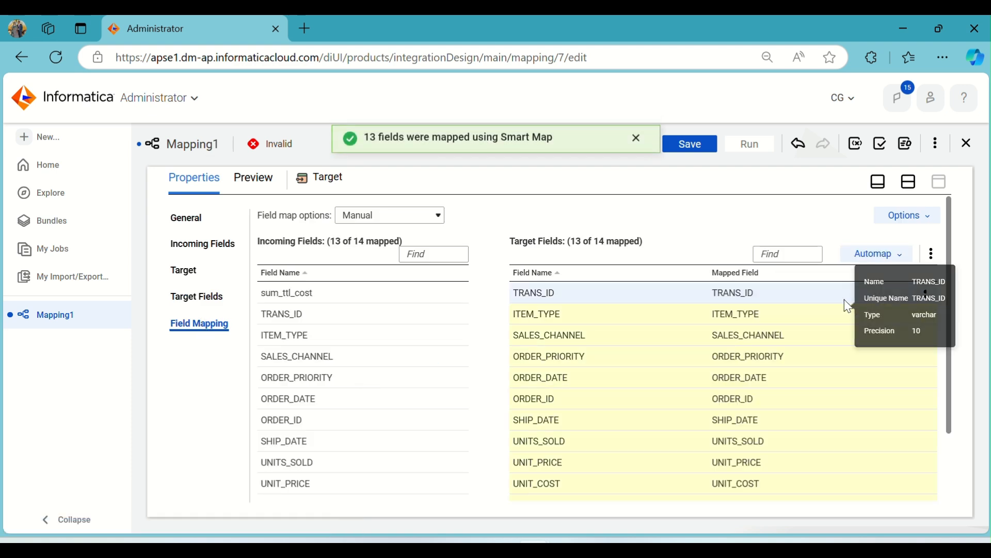
# Compare the incoming fields with the mapped target fields to find what Smart Map left unmapped
pyautogui.scroll(-2, 480, 360)
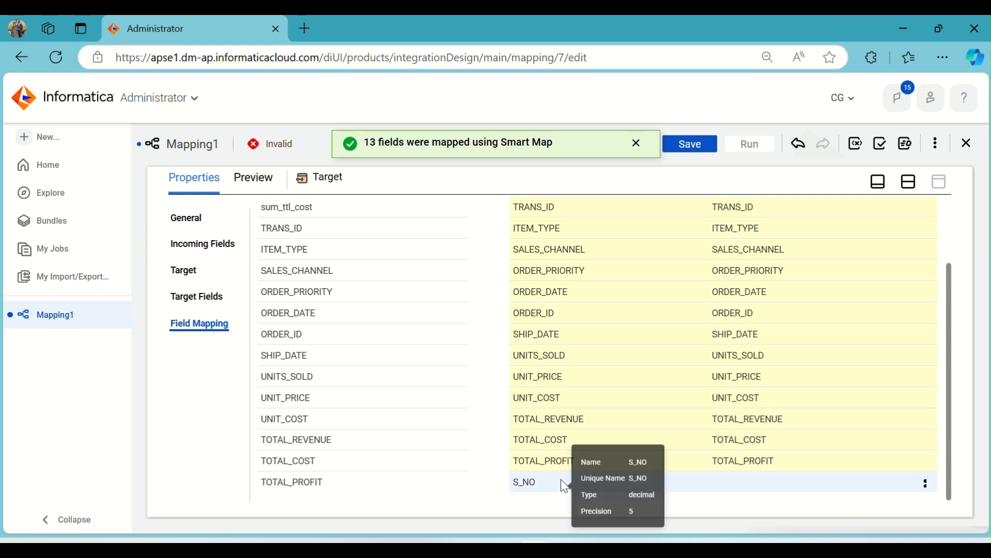
pyautogui.scroll(2, 441, 452)
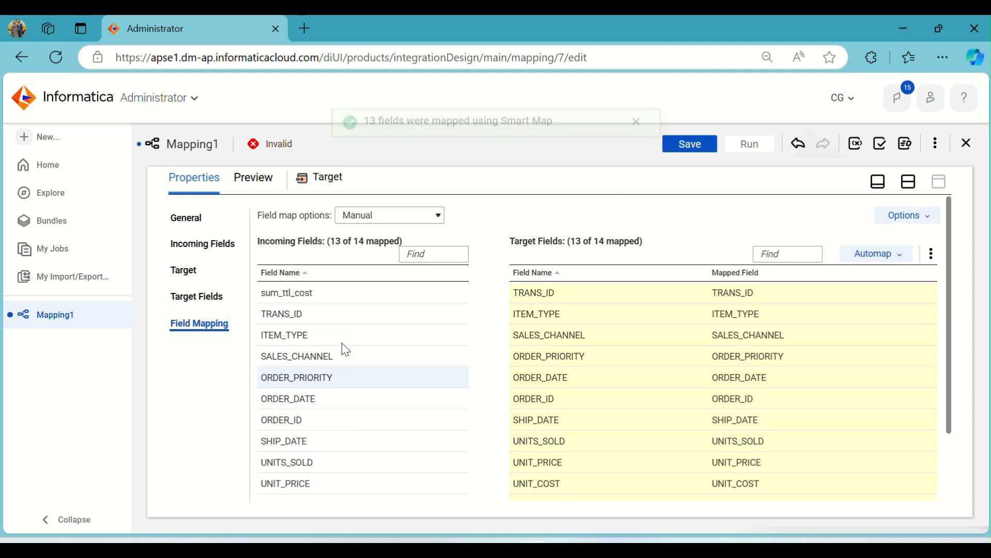
pyautogui.scroll(-2, 511, 316)
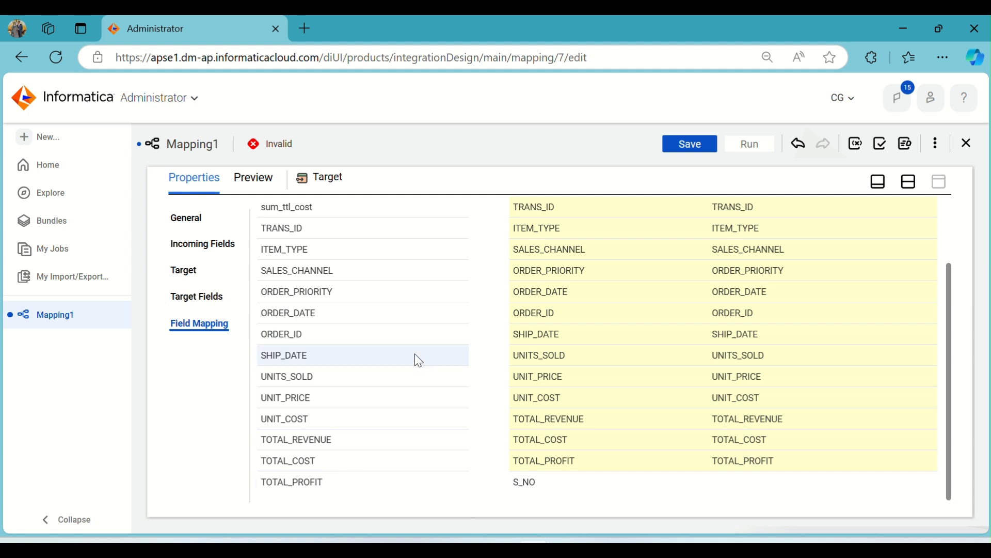
pyautogui.scroll(3, 411, 349)
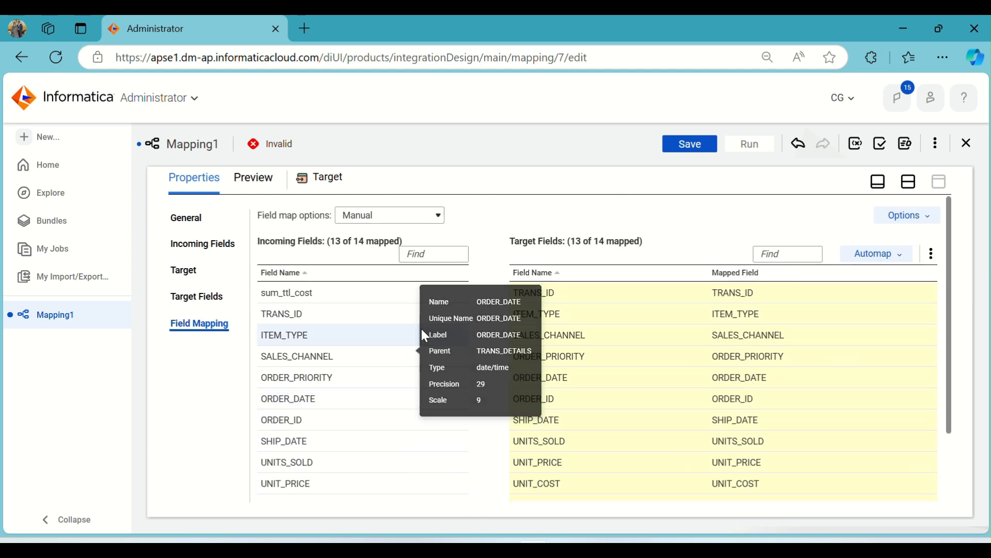
pyautogui.scroll(-3, 542, 327)
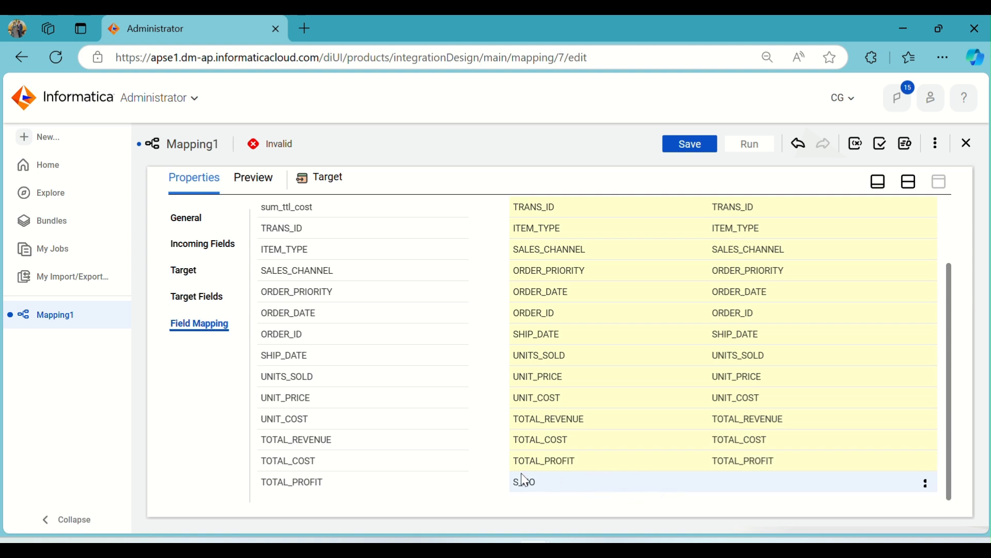
pyautogui.scroll(3, 364, 391)
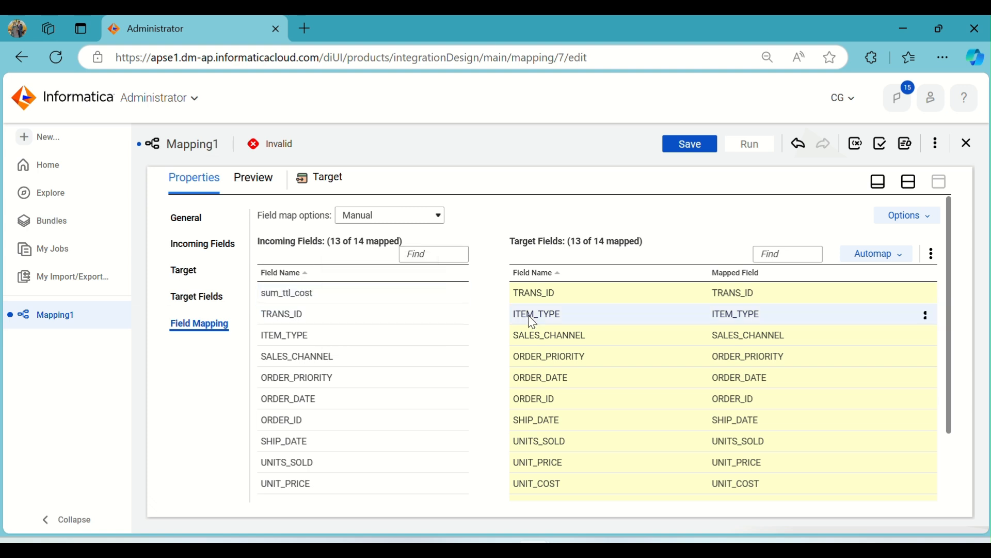
pyautogui.scroll(-3, 597, 329)
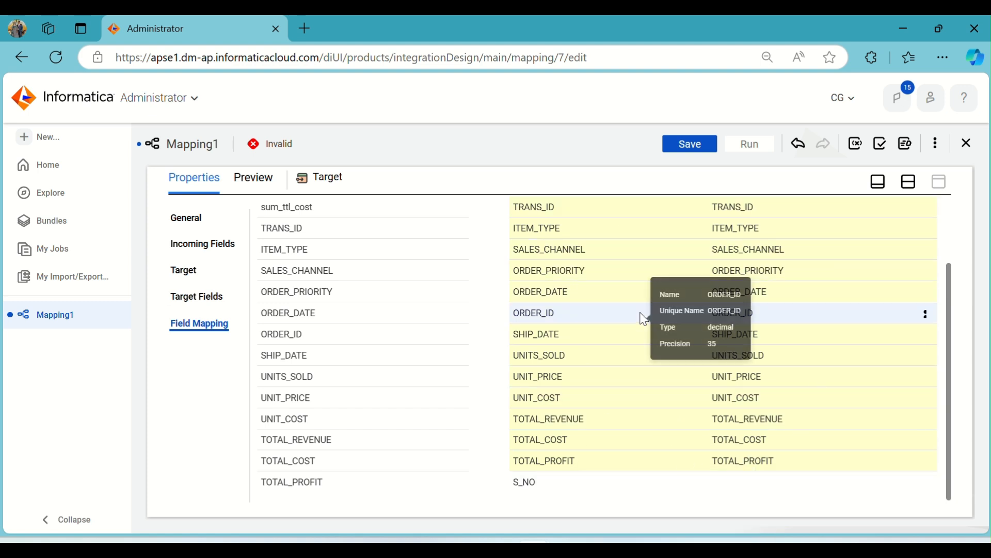
pyautogui.scroll(3, 643, 318)
# Map the incoming sum_ttl_cost field to the S_NO target field
pyautogui.scroll(-3, 643, 318)
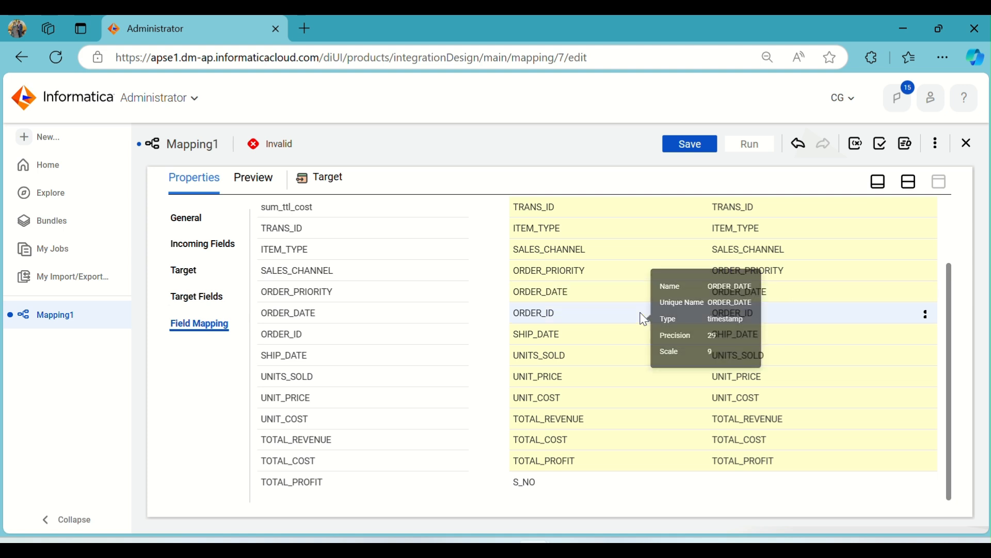
pyautogui.scroll(3, 643, 318)
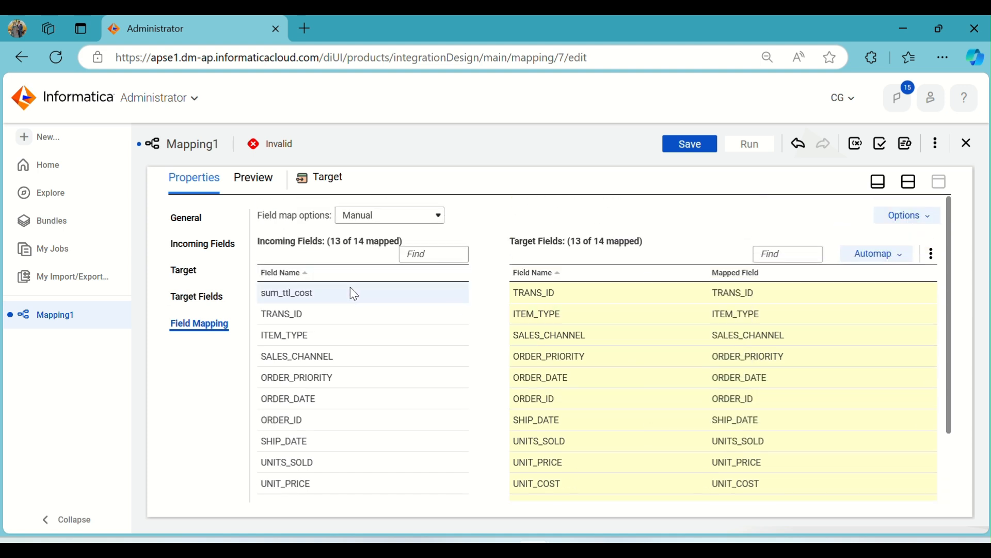
pyautogui.scroll(-2, 351, 297)
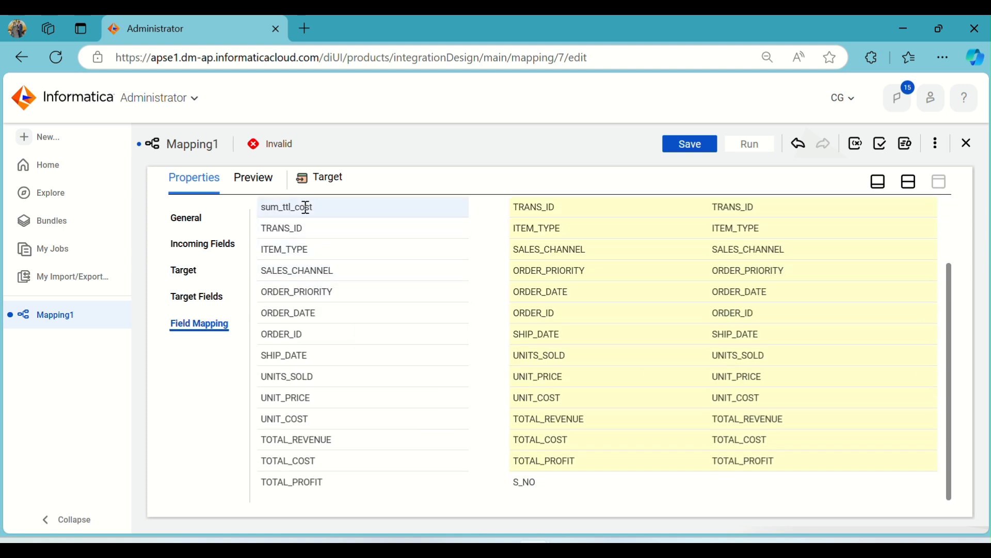
pyautogui.moveTo(305, 206); pyautogui.dragTo(754, 480)
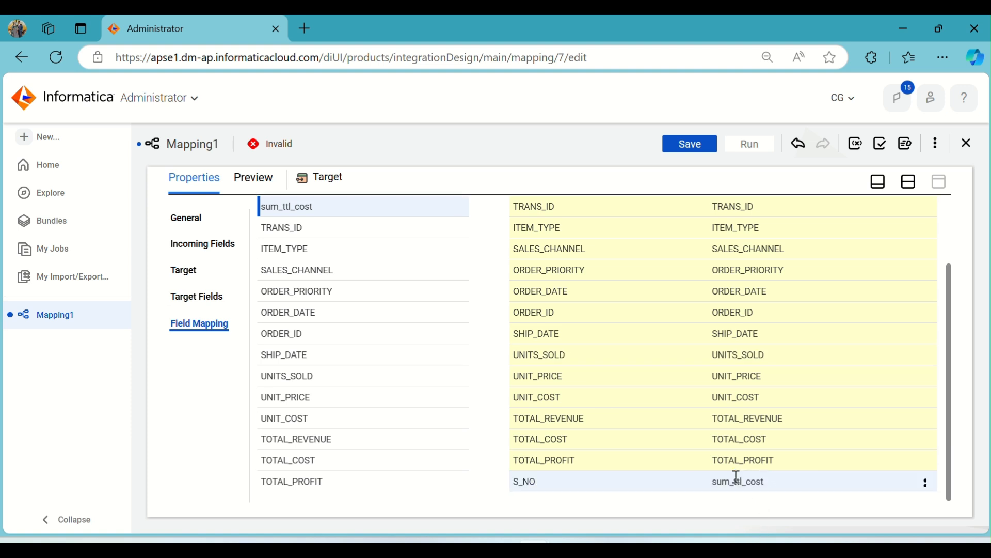
# Arrange the transformations on the design canvas and save the mapping as m_Agg_Transformation
pyautogui.click(909, 182)
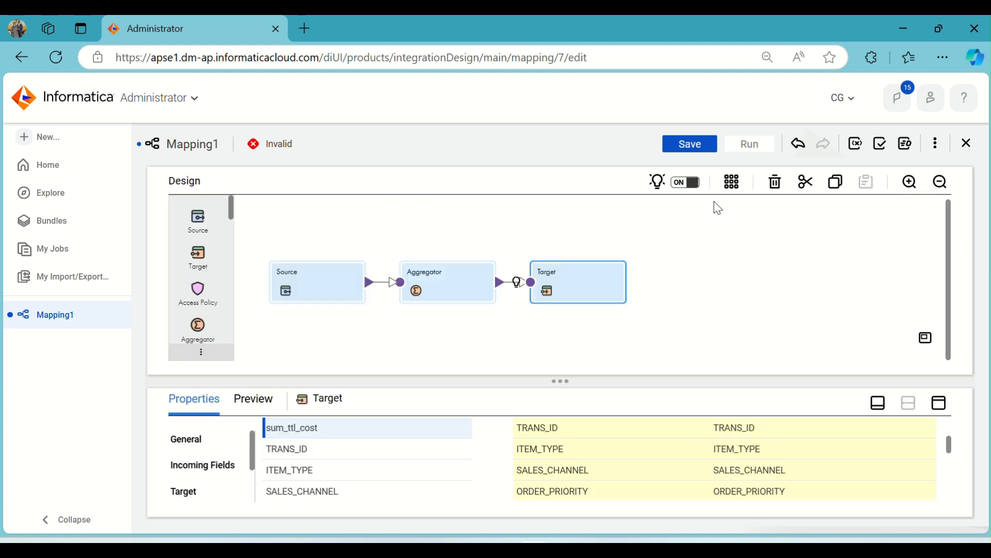
pyautogui.click(732, 181)
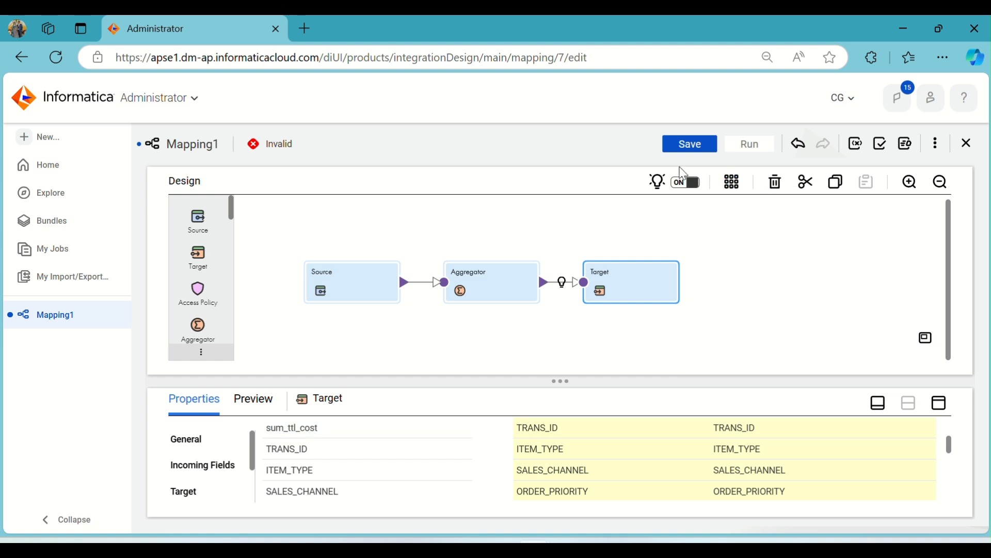
pyautogui.click(674, 150)
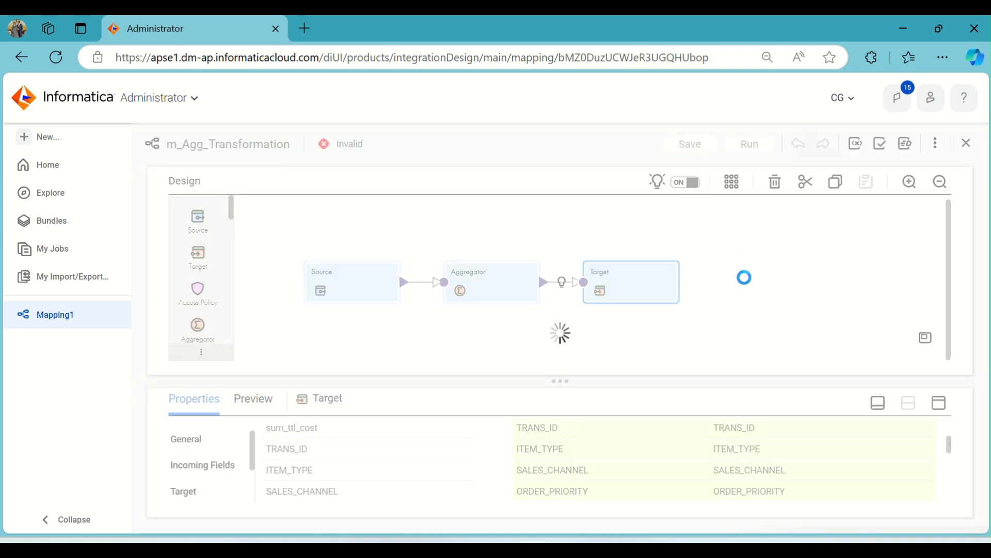
# Run the m_Agg_Transformation mapping in the preselected runtime environment and open its job listing
pyautogui.click(762, 150)
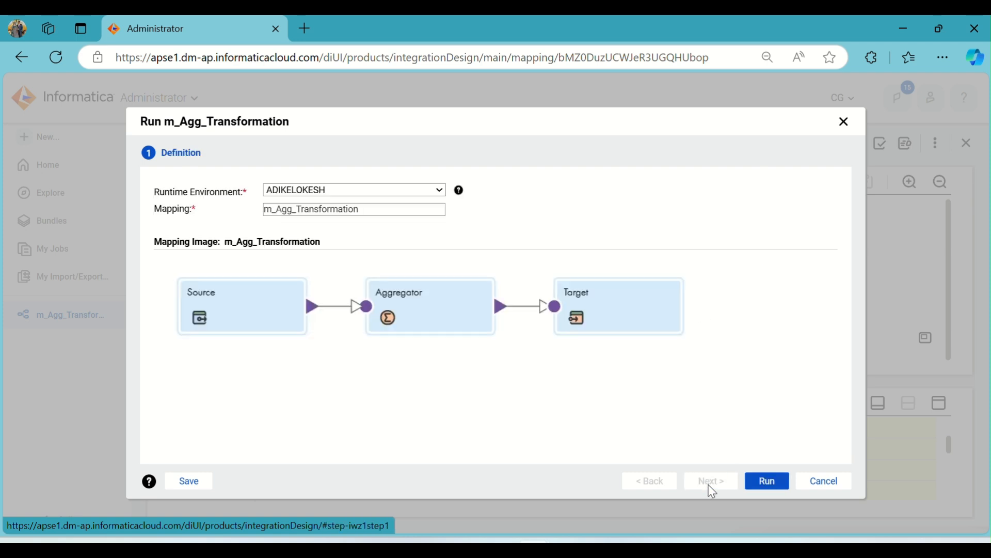
pyautogui.click(771, 484)
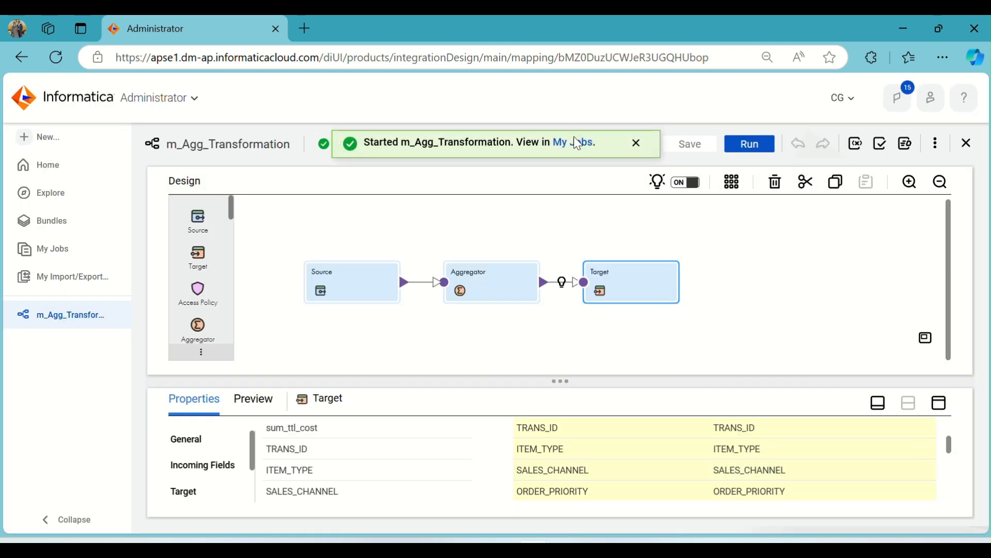
pyautogui.click(576, 143)
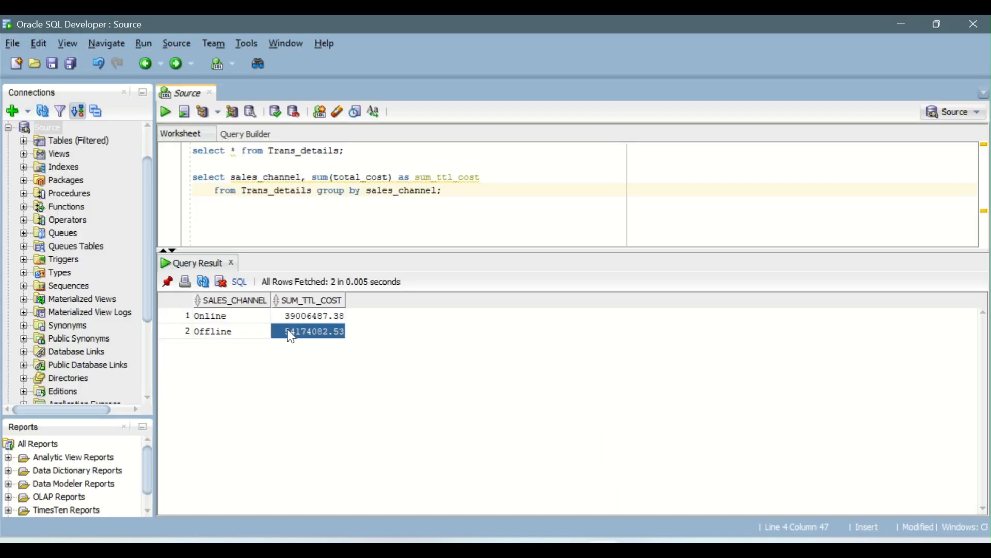
# Switch to Oracle SQL Developer and examine the SALES_CHANNEL results and the group by clause that produces them
pyautogui.moveTo(217, 319); pyautogui.dragTo(216, 336)
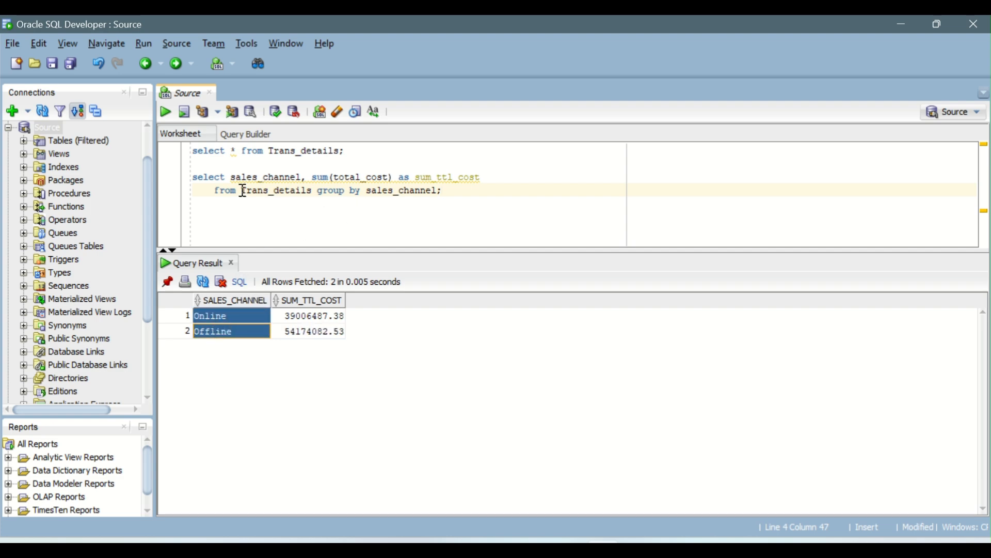
pyautogui.moveTo(313, 192); pyautogui.dragTo(439, 202)
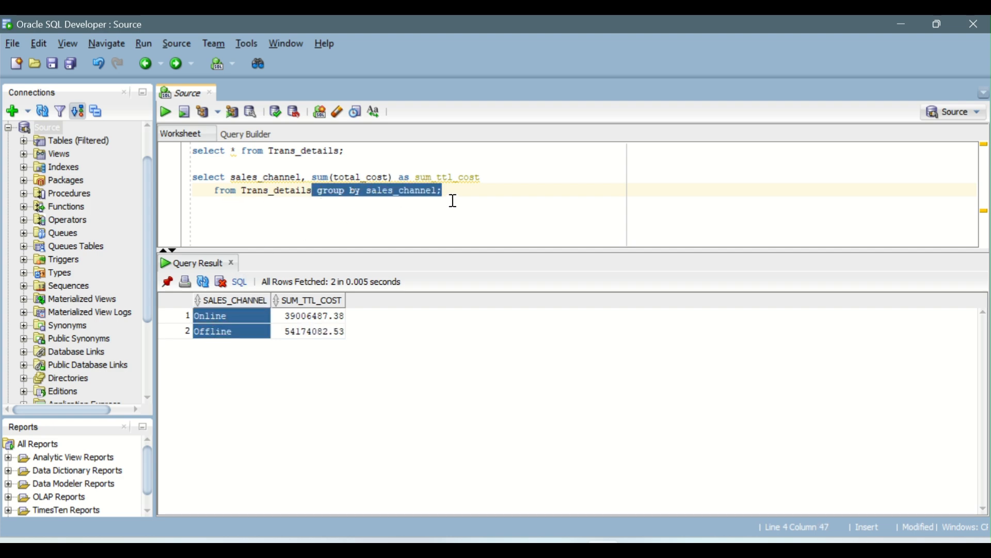
pyautogui.click(453, 200)
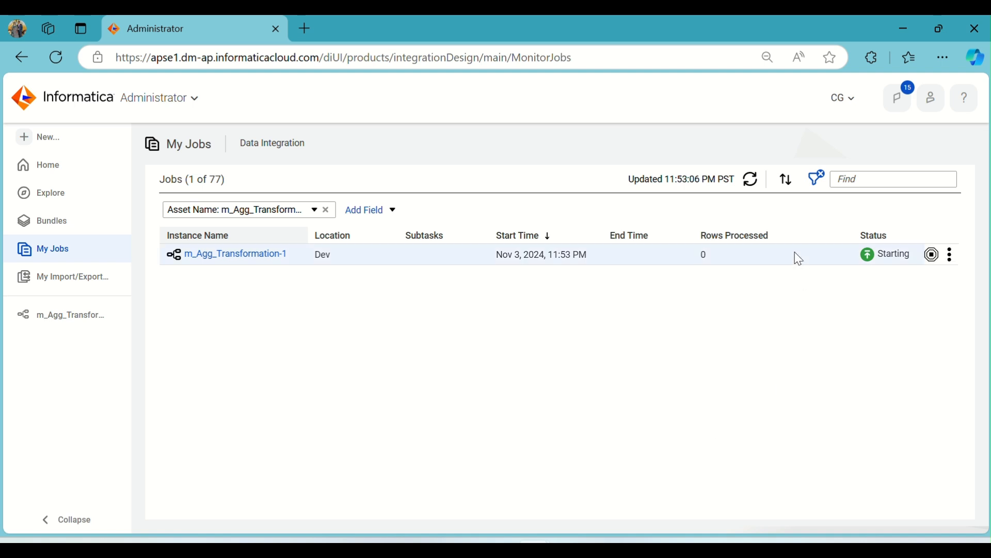
# Return to Informatica, refresh the job status and open the m_Agg_Transformation-1 job
pyautogui.click(746, 186)
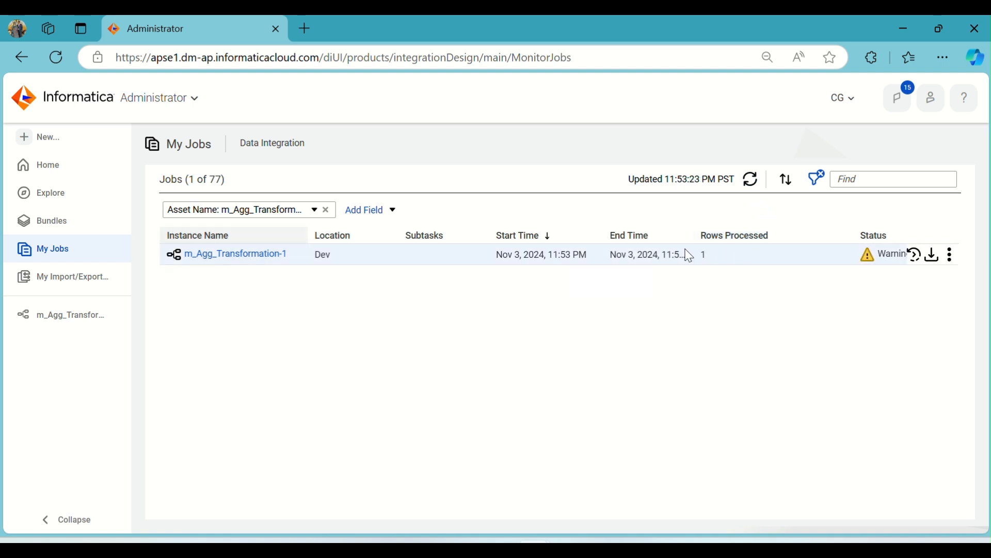
pyautogui.click(274, 255)
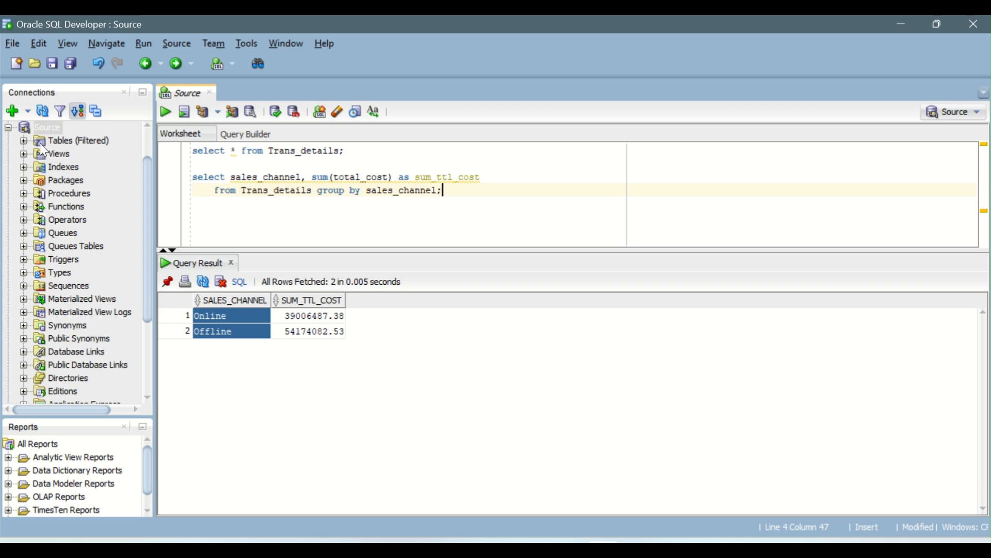
# Open a worksheet for the Target connection, run select * from T_Trans_details; and inspect the table's columns
pyautogui.click(8, 128)
pyautogui.doubleClick(52, 182)
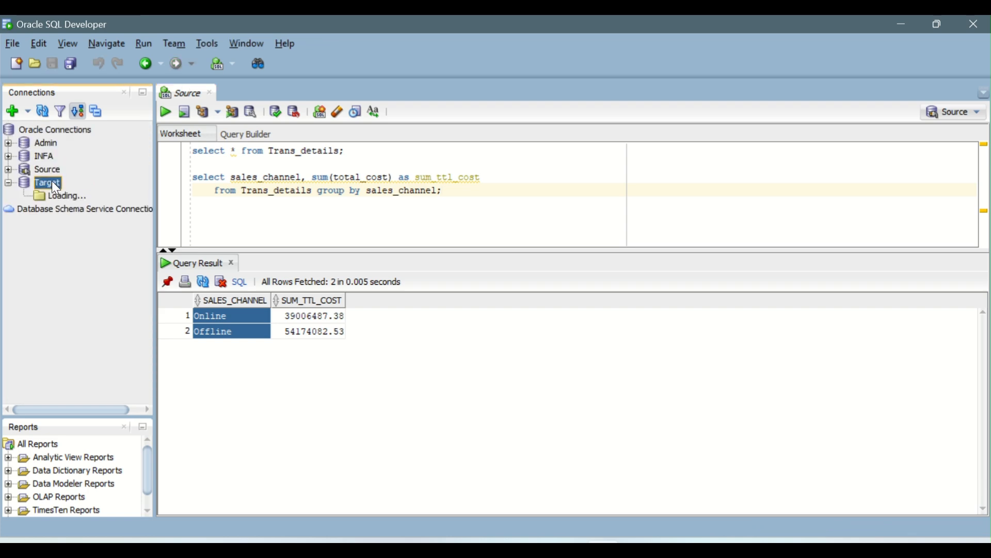
pyautogui.click(181, 93)
pyautogui.moveTo(334, 152); pyautogui.dragTo(192, 152)
pyautogui.hotkey('ctrl', 'c')
pyautogui.click(227, 93)
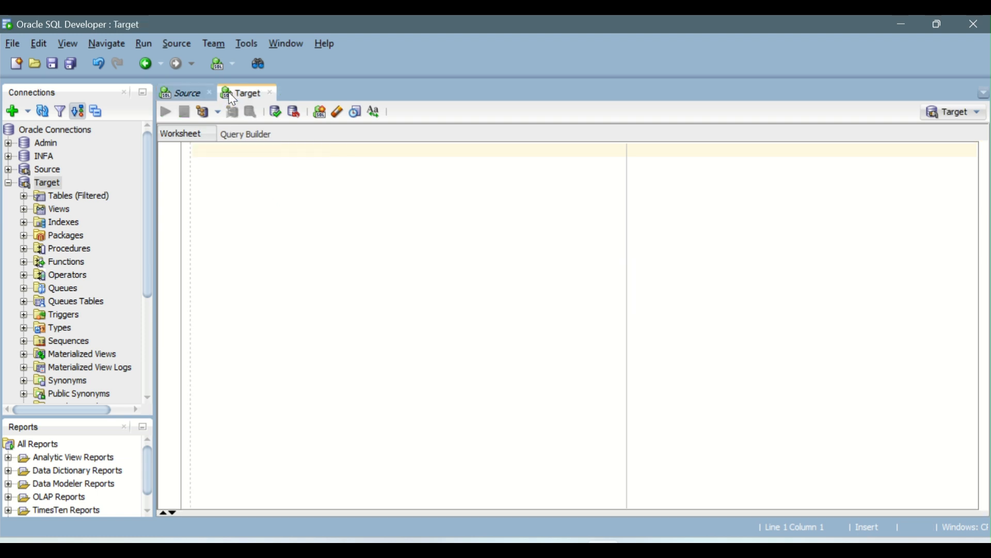
pyautogui.hotkey('ctrl', 'v')
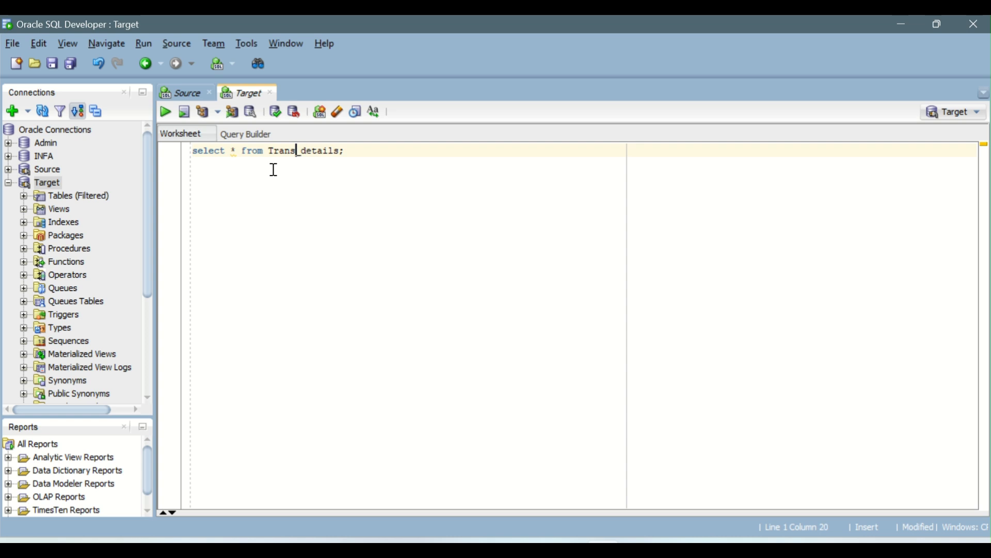
pyautogui.write('T_')
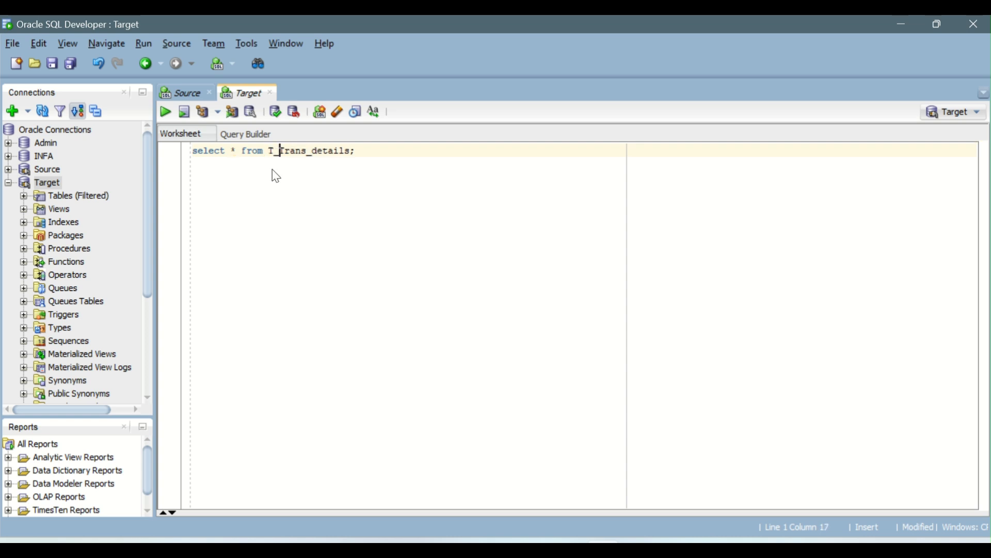
pyautogui.hotkey('ctrl', 'Return')
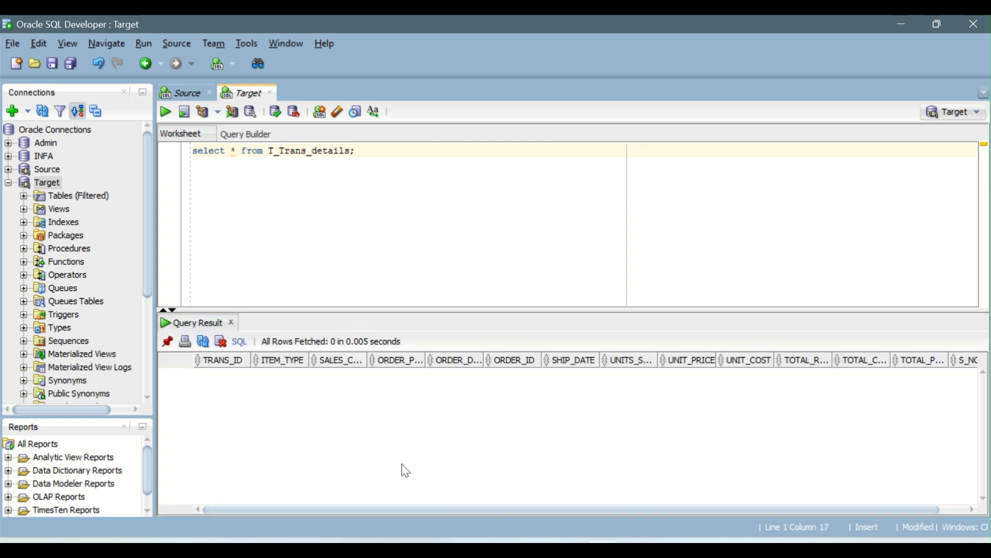
pyautogui.moveTo(415, 511); pyautogui.dragTo(442, 511)
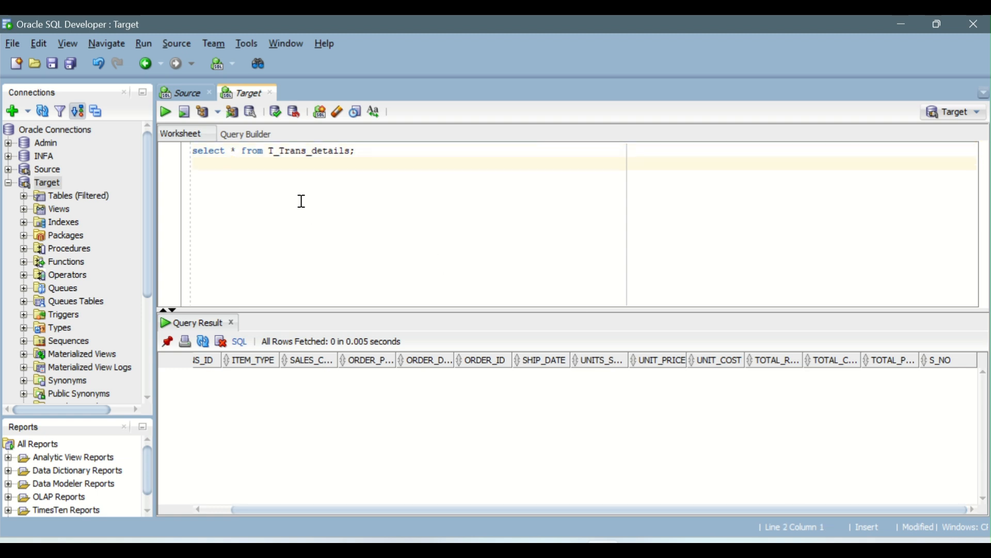
# Write and execute ALTER TABLE statements on T_Trans_details that drop column s_no and add sum_tt_cost as decimal(10,2)
pyautogui.press('Return')
pyautogui.write('drop column')
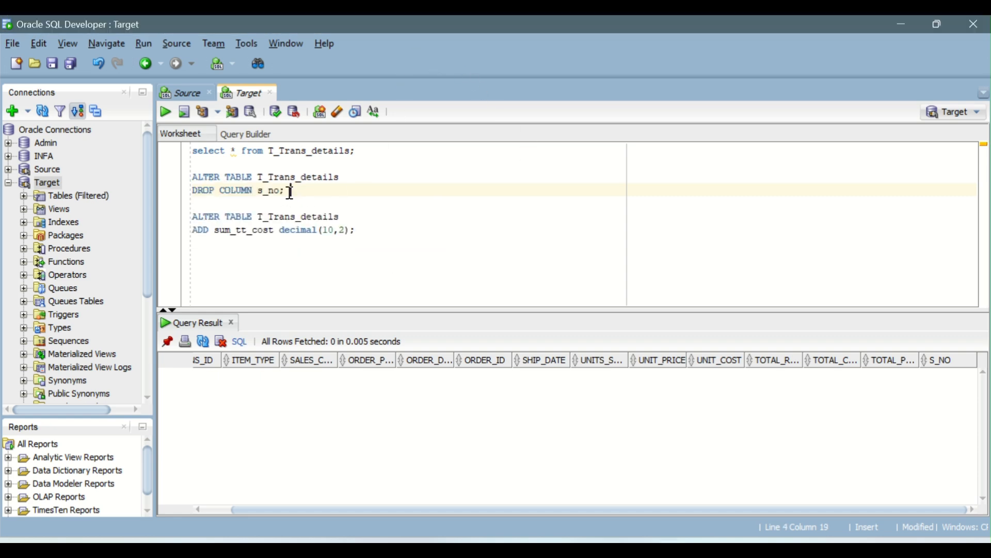
pyautogui.click(163, 111)
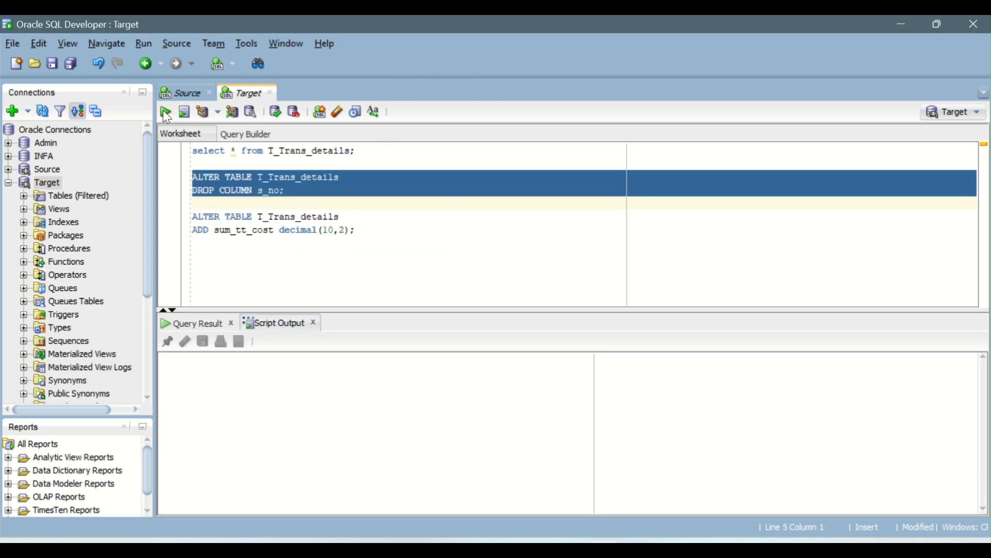
pyautogui.click(329, 231)
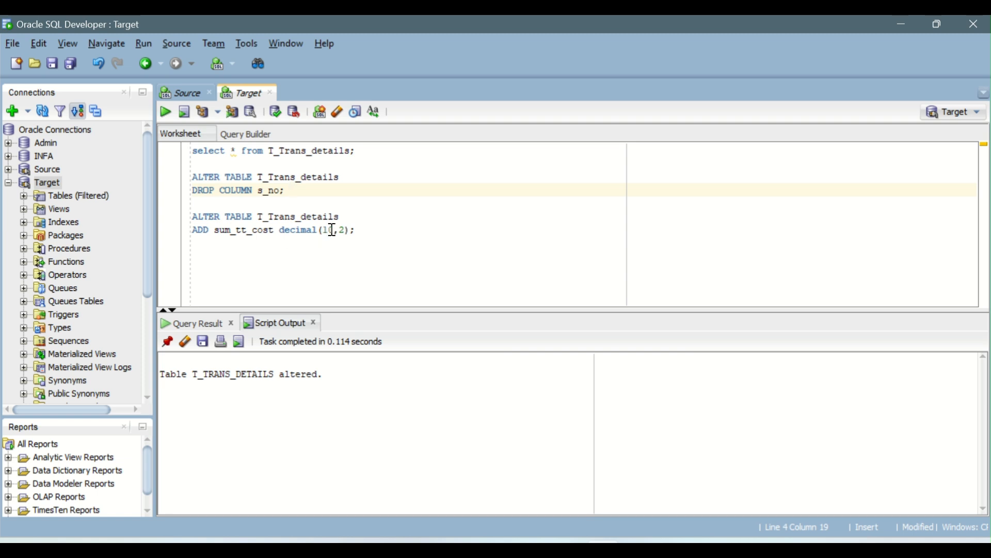
pyautogui.click(165, 110)
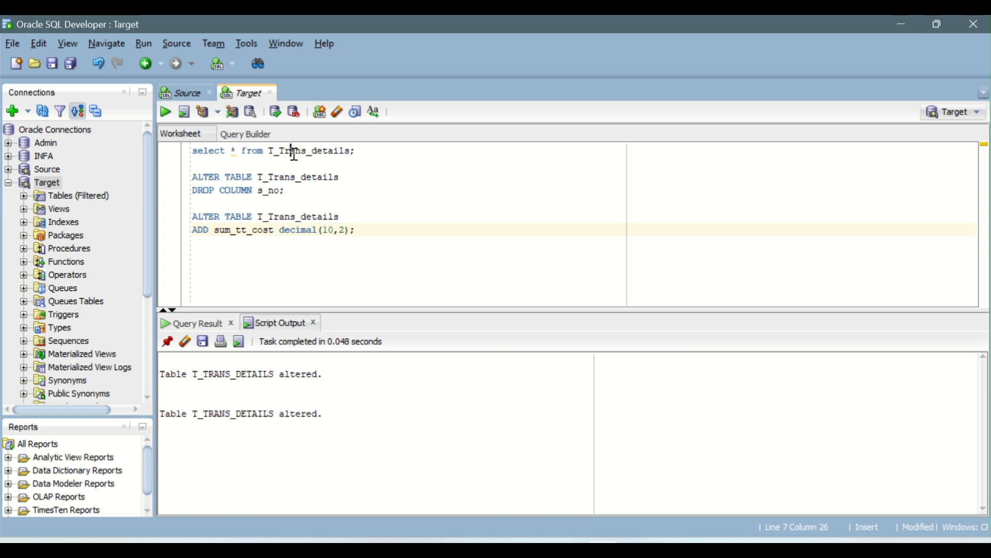
# Rerun the T_Trans_details query and widen the last result column to read its full heading
pyautogui.click(294, 152)
pyautogui.click(167, 112)
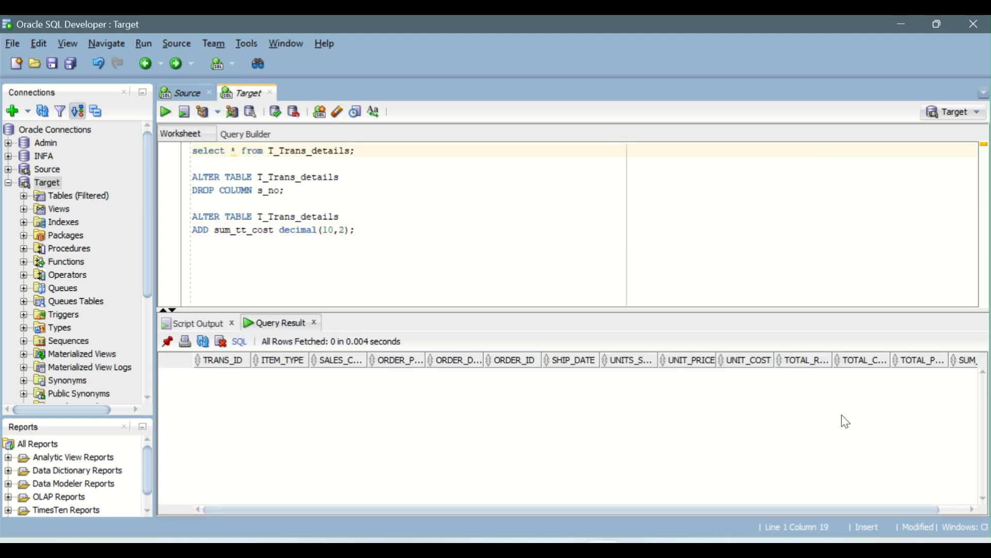
pyautogui.moveTo(640, 510); pyautogui.dragTo(667, 511)
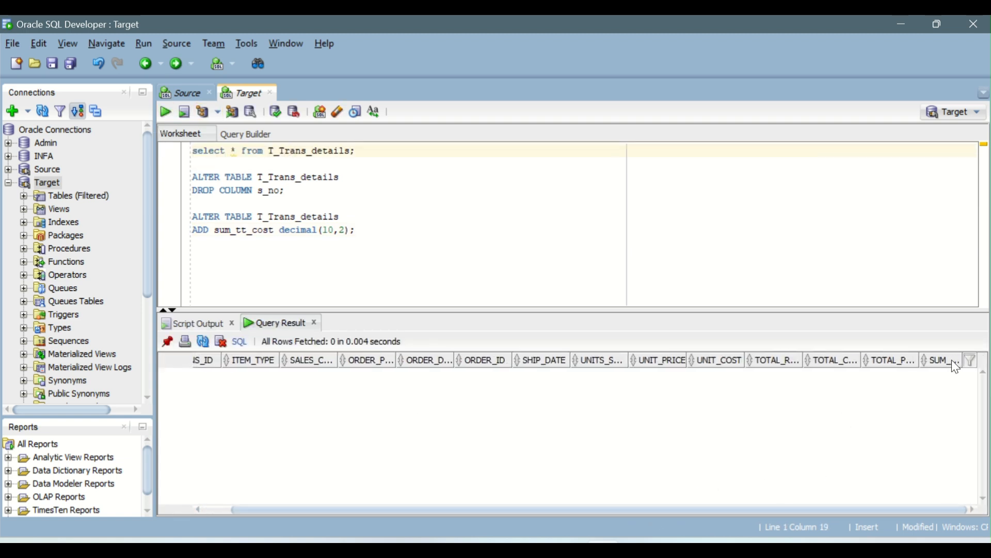
pyautogui.moveTo(920, 357); pyautogui.dragTo(874, 358)
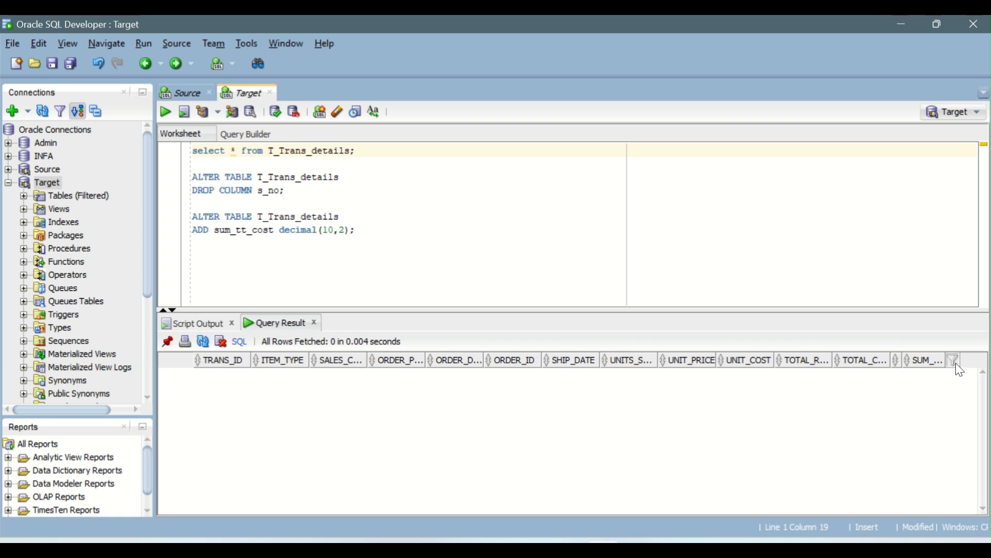
pyautogui.moveTo(961, 359); pyautogui.dragTo(974, 360)
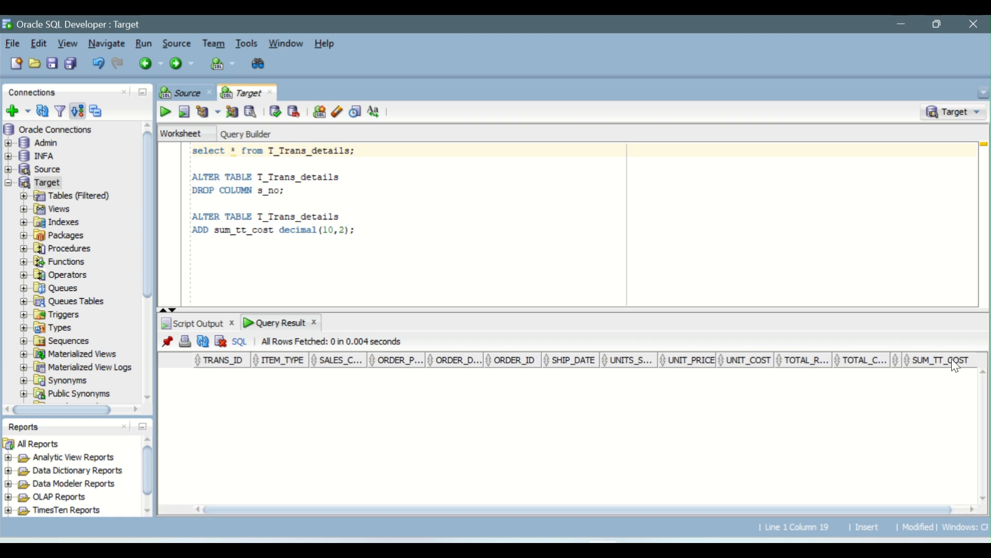
# Switch to Informatica and restart the m_Agg_Transformation-1 job with its existing settings
pyautogui.hotkey('alt', 'Tab')
pyautogui.hotkey('alt', 'Tab')
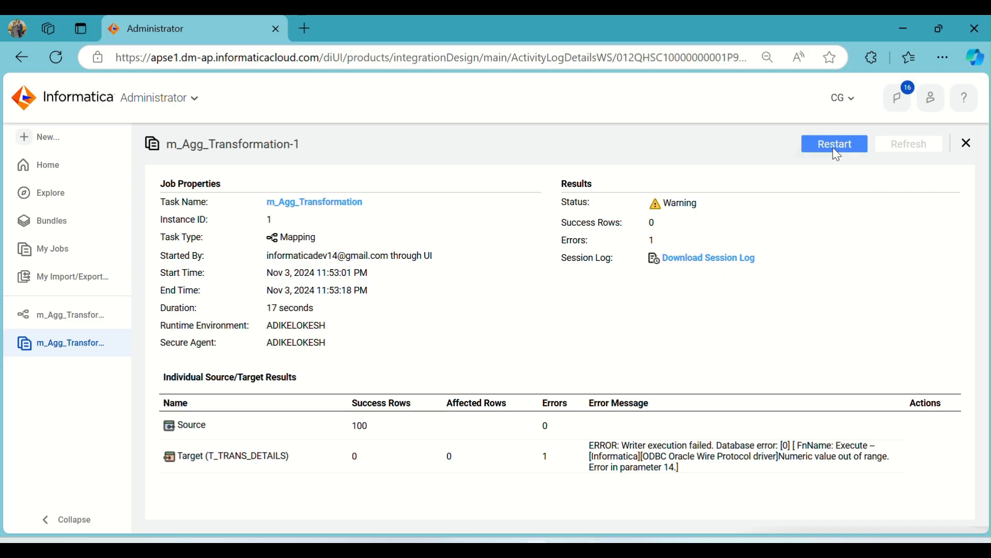
pyautogui.click(833, 147)
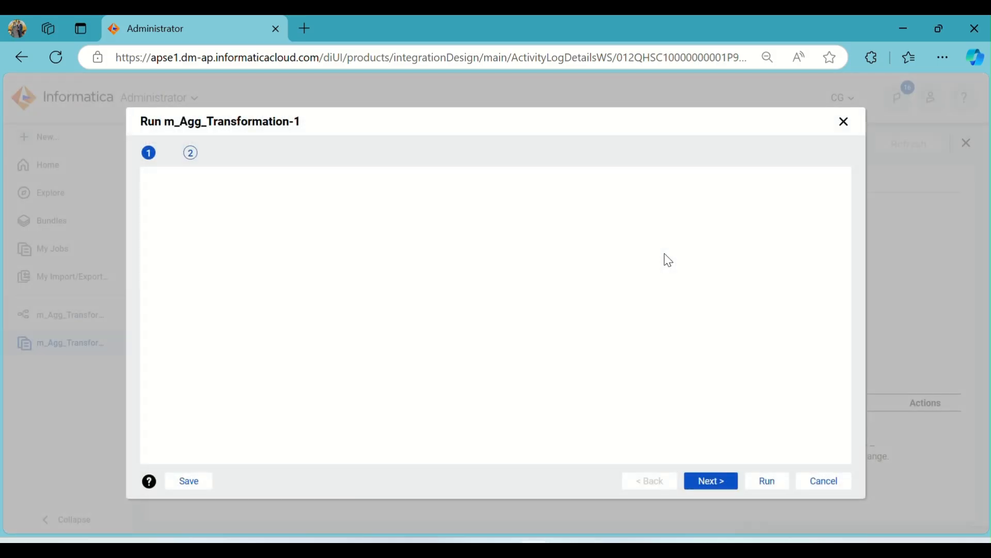
pyautogui.click(771, 480)
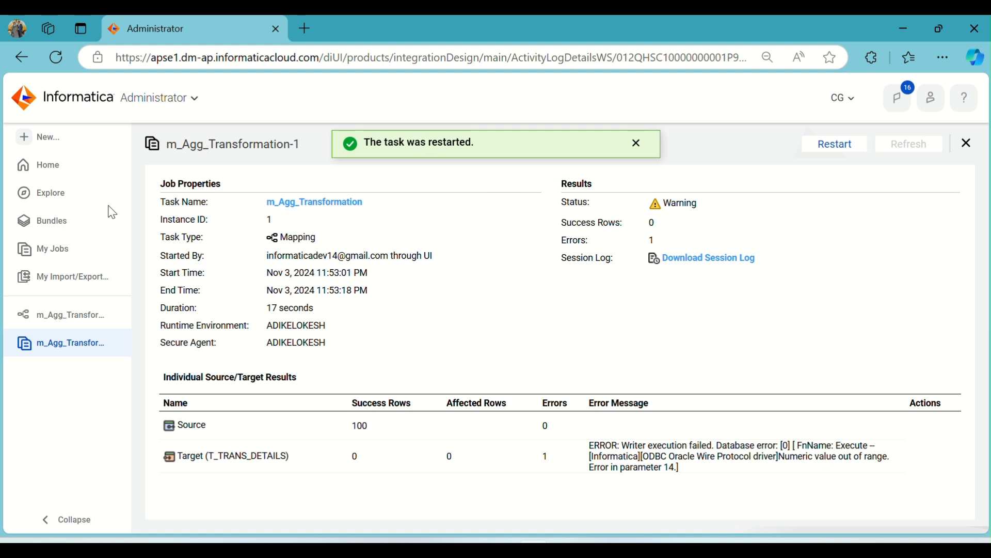
# Open the job listing, refresh the status until the restarted run ends, and open the m_Agg_Transformation-2 job details
pyautogui.click(45, 251)
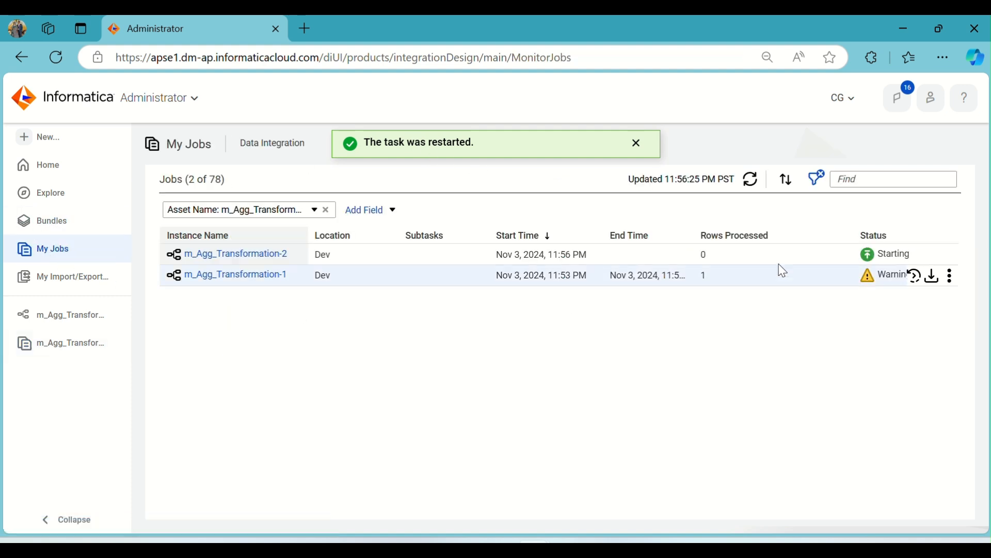
pyautogui.click(749, 180)
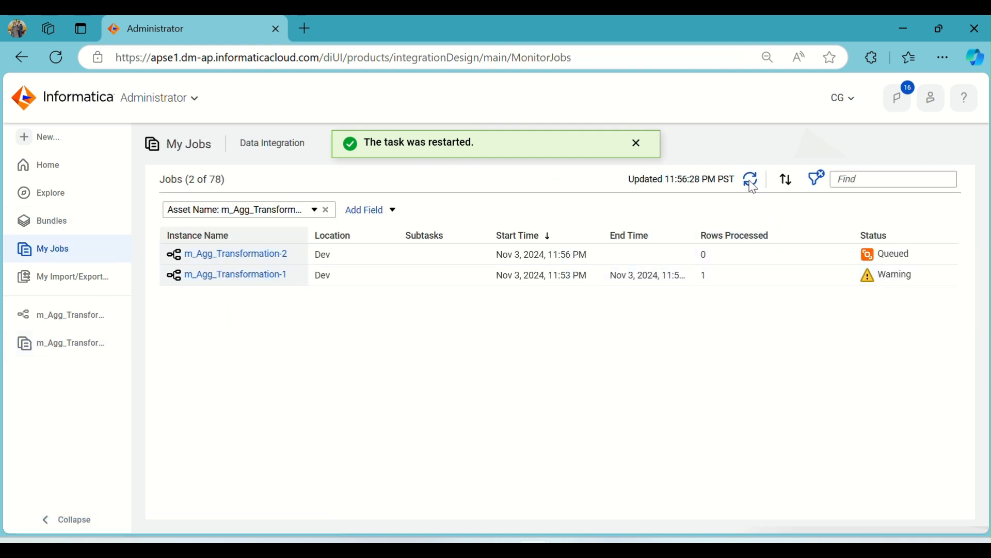
pyautogui.click(752, 184)
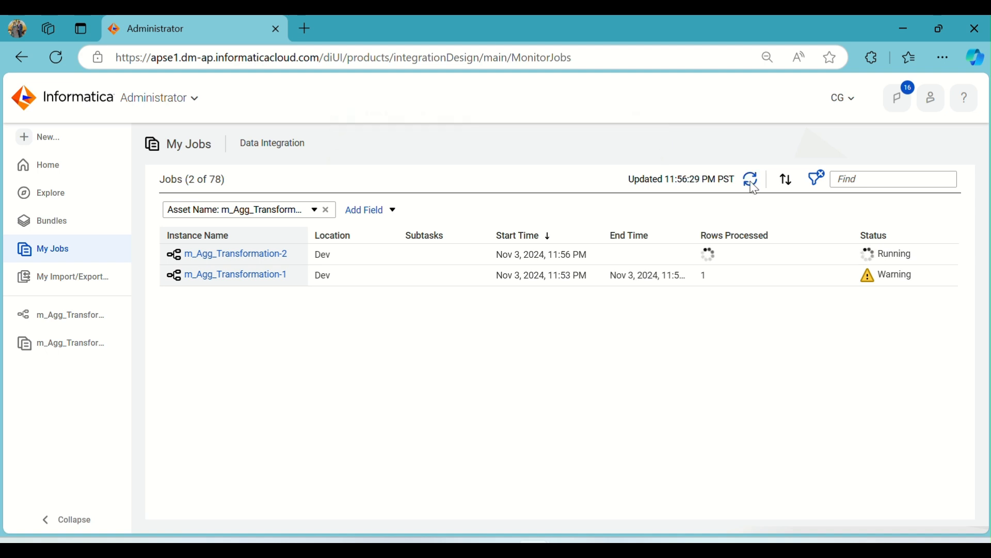
pyautogui.click(752, 182)
pyautogui.click(751, 182)
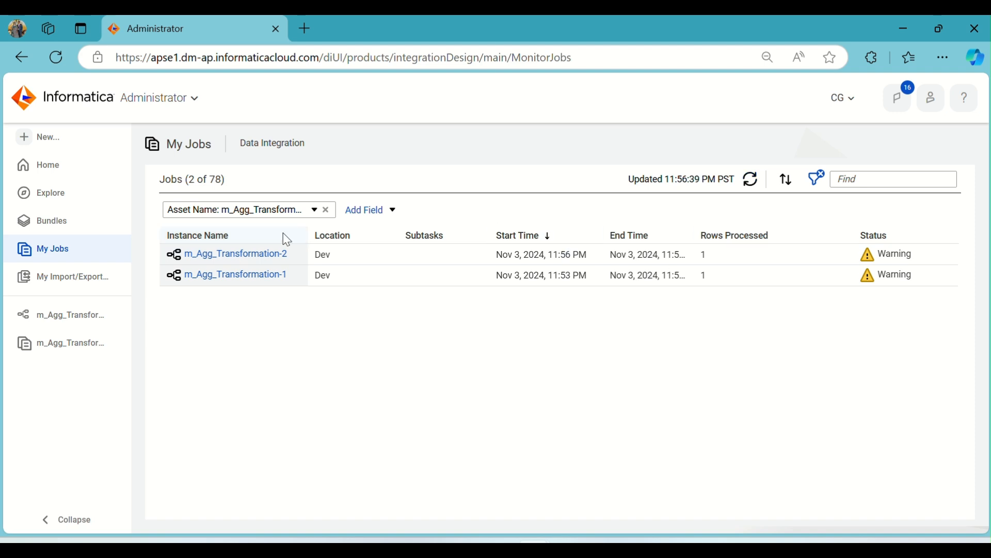
pyautogui.click(235, 255)
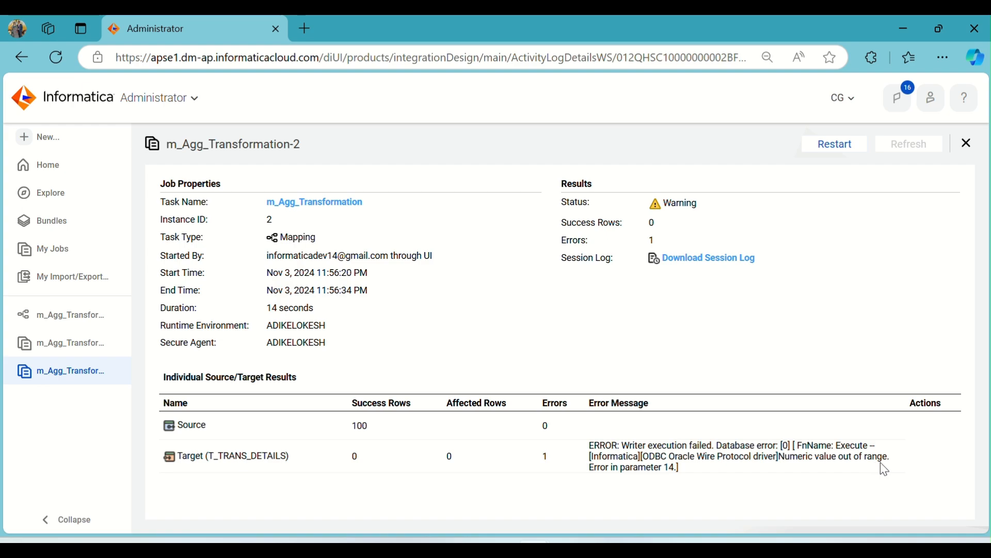
# Switch to Oracle SQL Developer, review the Target and Source worksheets, and return to Informatica
pyautogui.click(604, 548)
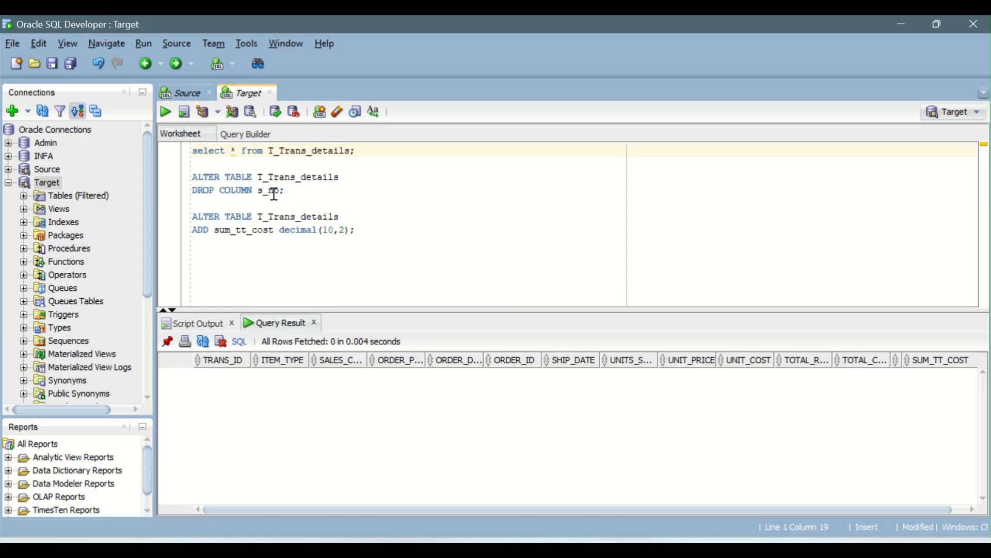
pyautogui.click(204, 96)
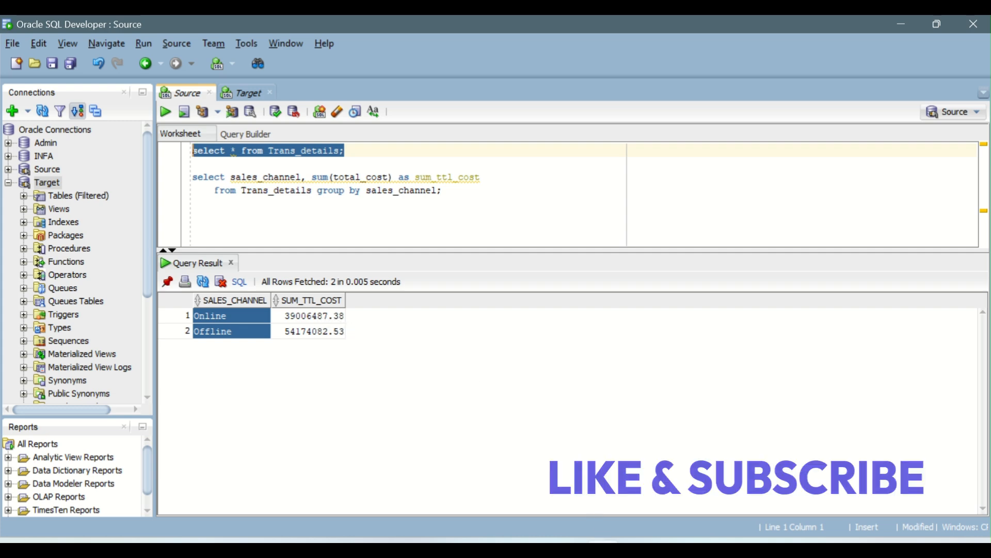
pyautogui.click(534, 548)
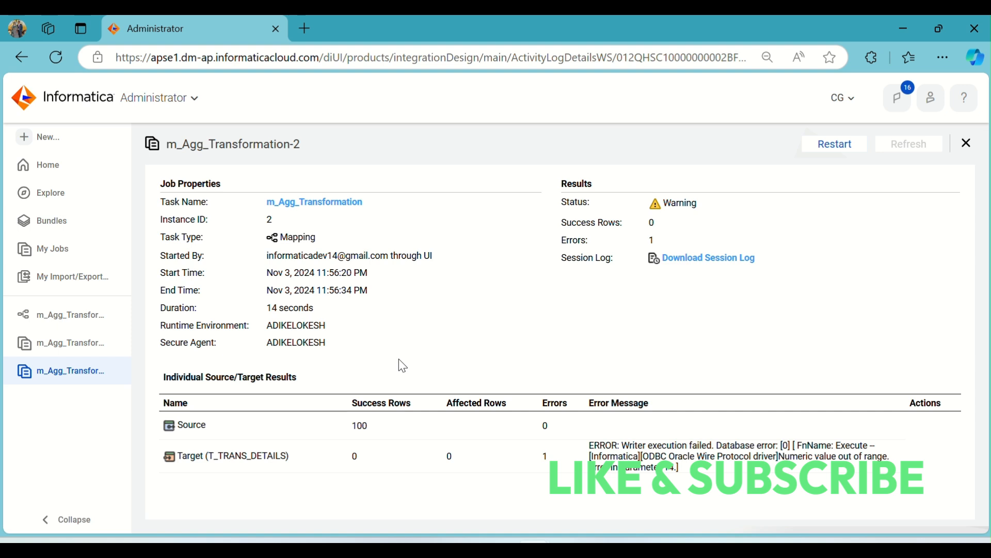
# Open the m_Agg_Transformation mapping, maximize the Target's properties and examine its field mapping and the Automap options
pyautogui.click(67, 315)
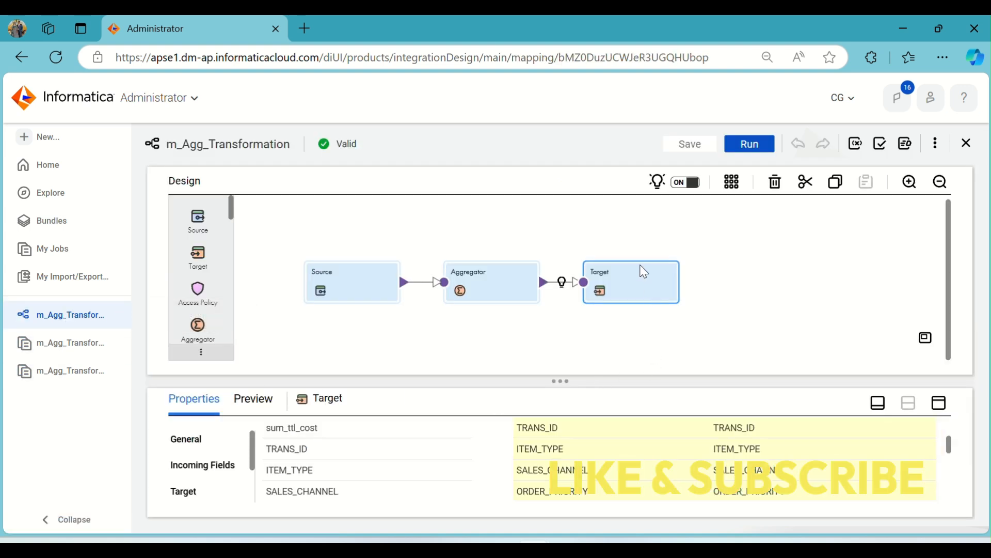
pyautogui.scroll(-5, 817, 460)
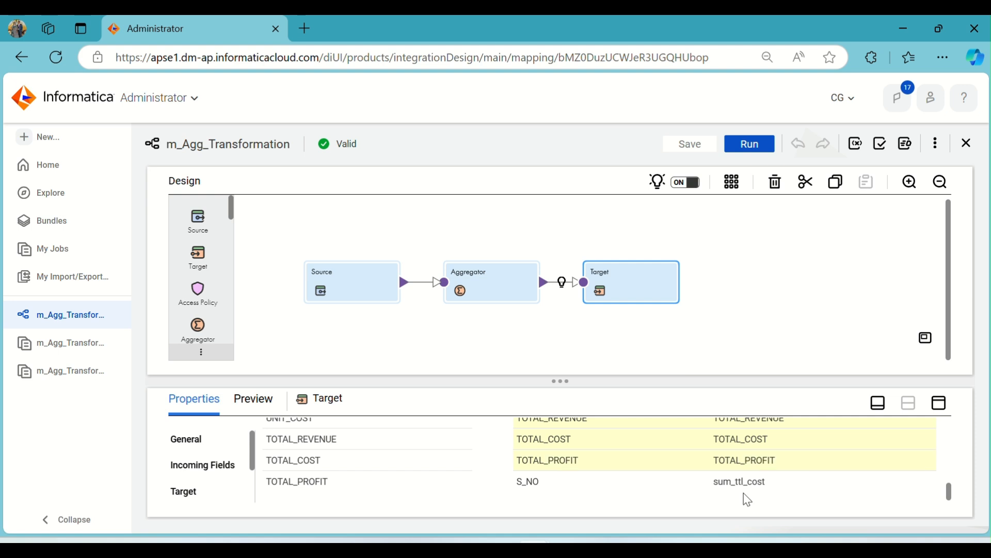
pyautogui.click(938, 403)
pyautogui.scroll(3, 485, 316)
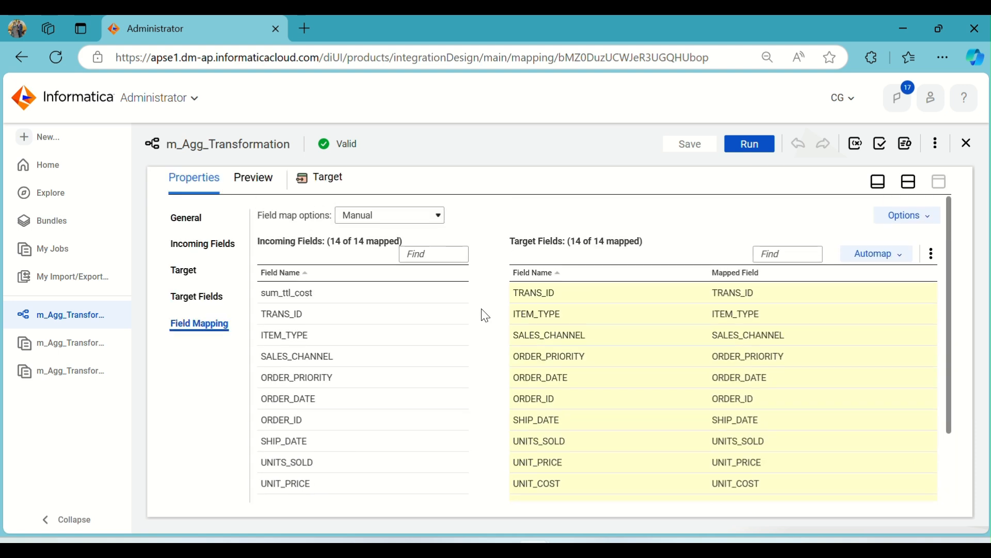
pyautogui.click(908, 257)
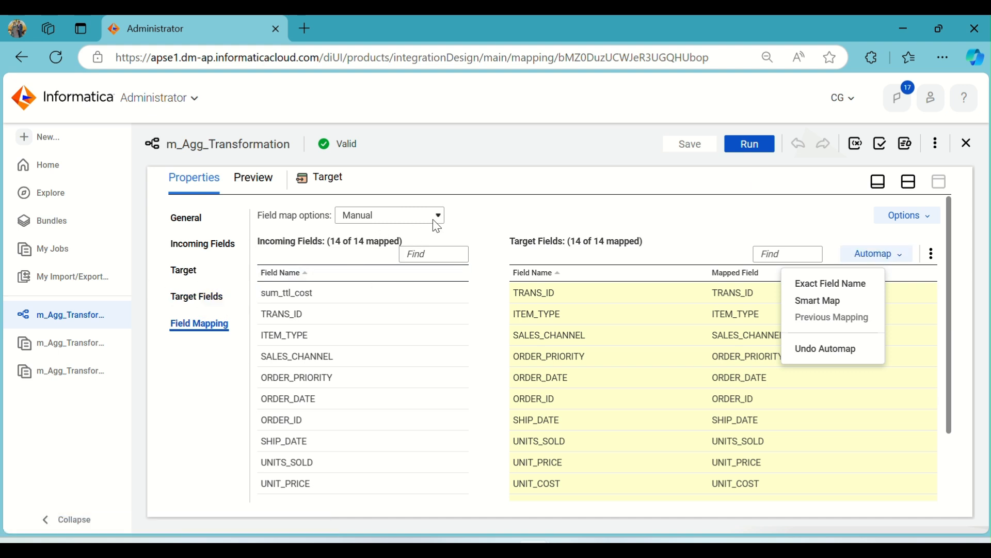
# Synchronize all target fields of the Target transformation with the T_TRANS_DETAILS table
pyautogui.click(196, 297)
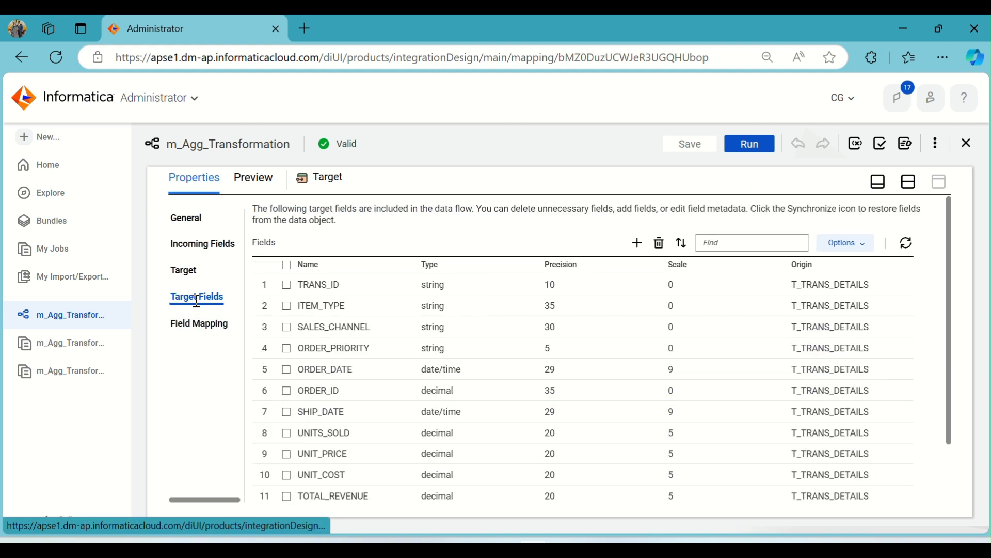
pyautogui.click(907, 243)
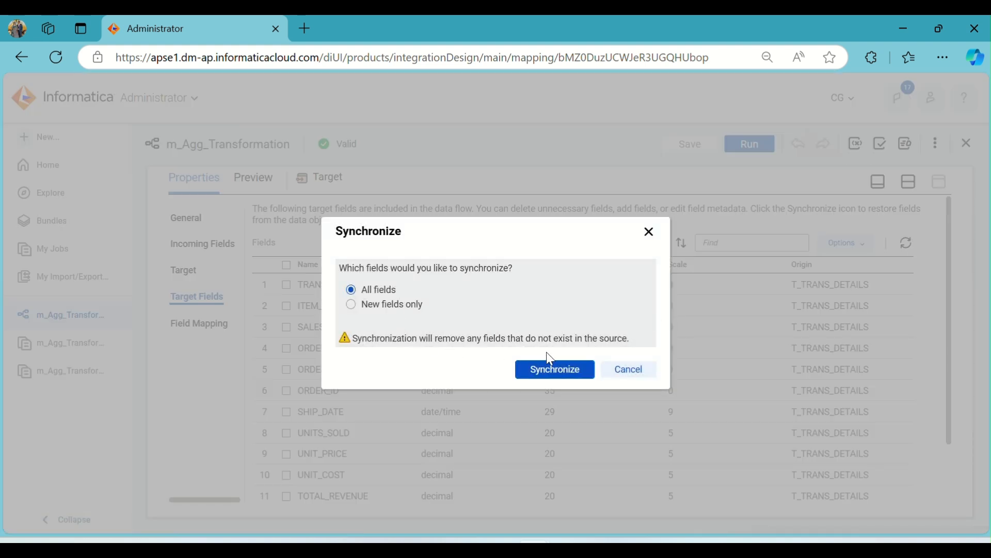
pyautogui.click(559, 372)
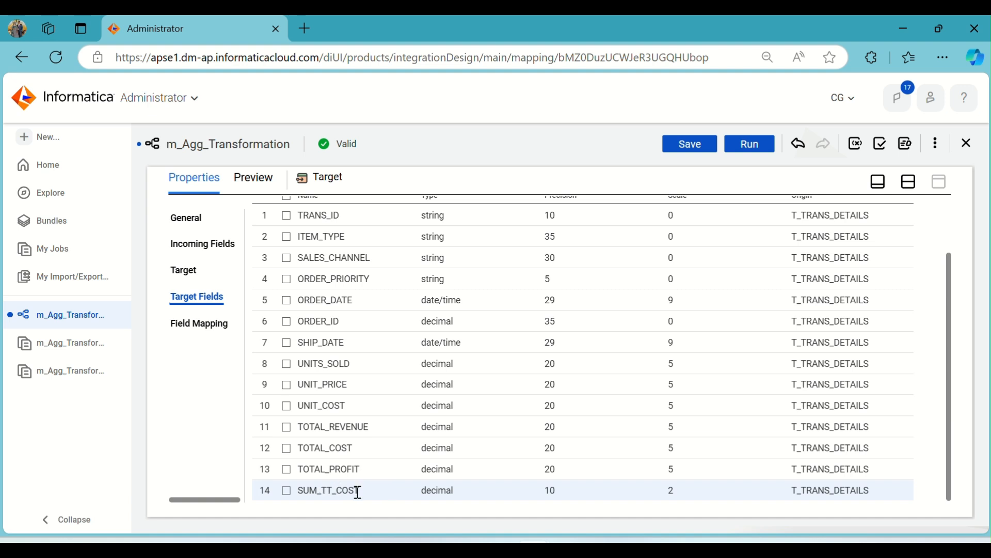
# Map the incoming sum_ttl_cost field to the SUM_TT_COST target field and save the mapping
pyautogui.click(202, 326)
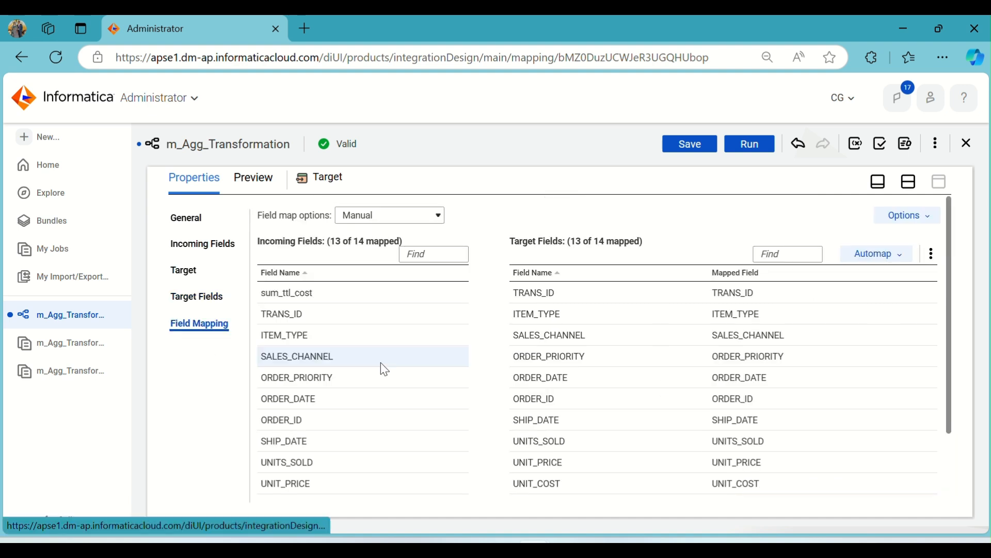
pyautogui.scroll(-2, 825, 337)
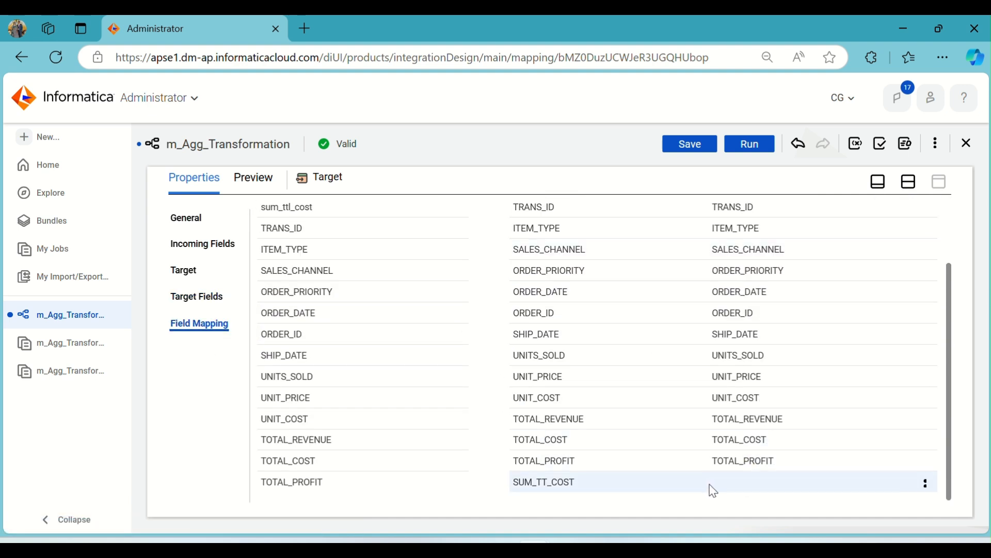
pyautogui.scroll(2, 327, 268)
pyautogui.click(302, 295)
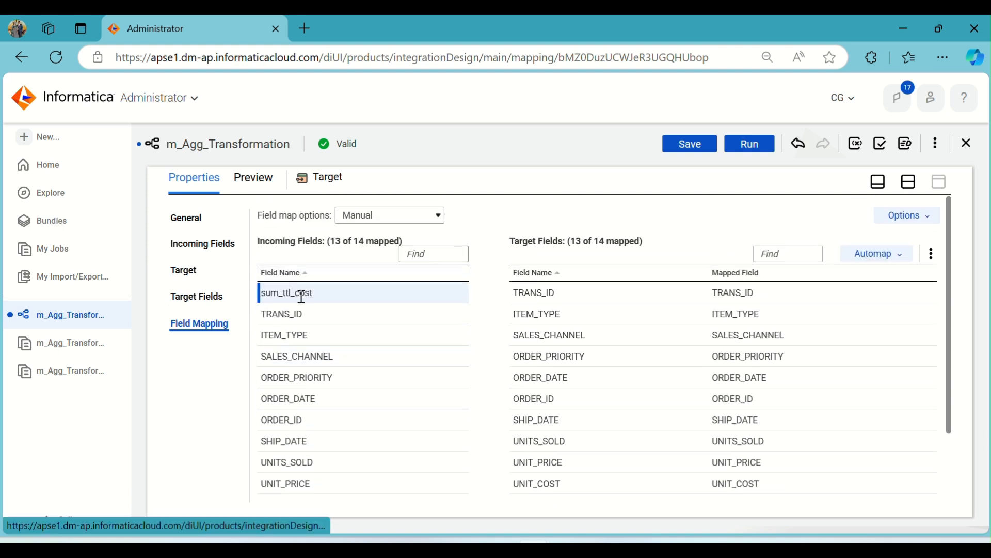
pyautogui.moveTo(302, 294); pyautogui.dragTo(732, 482)
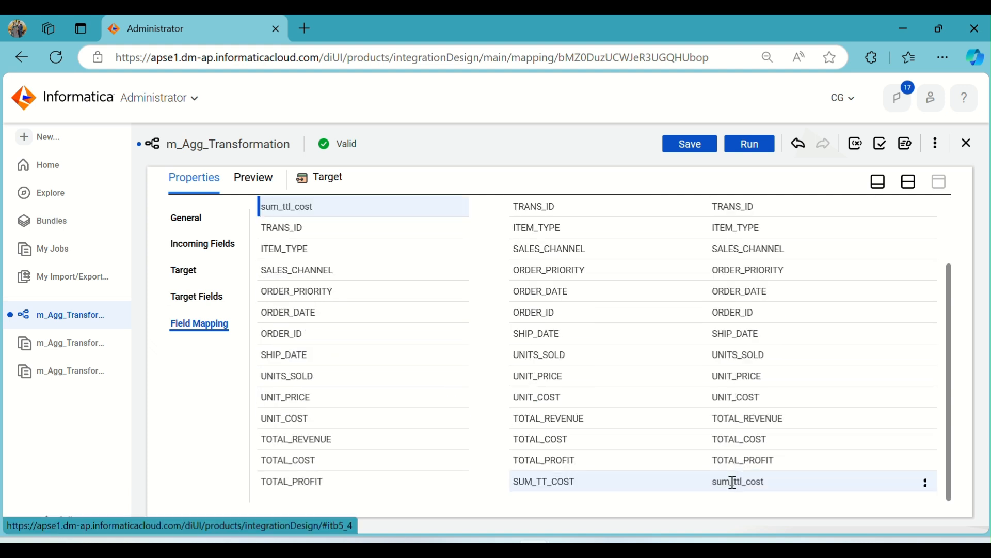
pyautogui.click(909, 181)
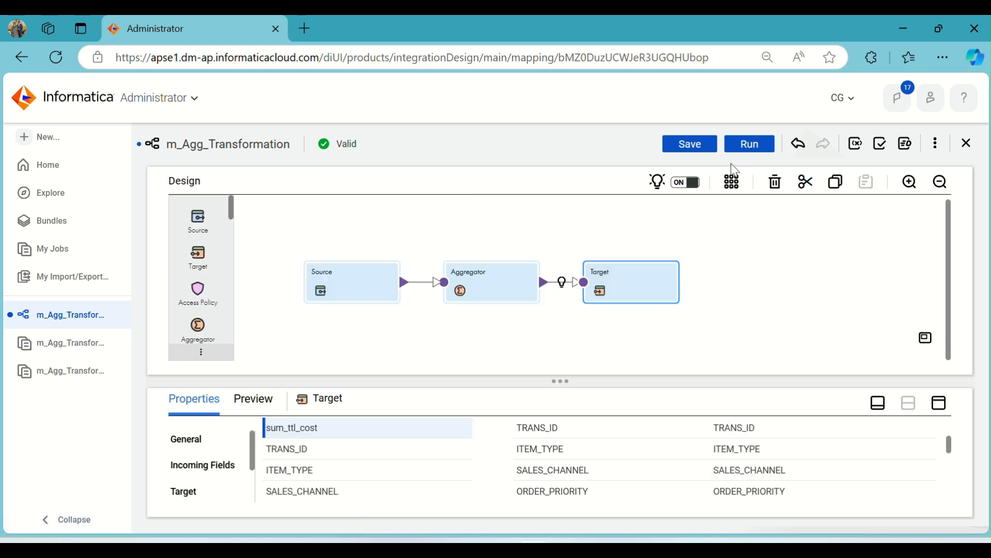
pyautogui.click(703, 149)
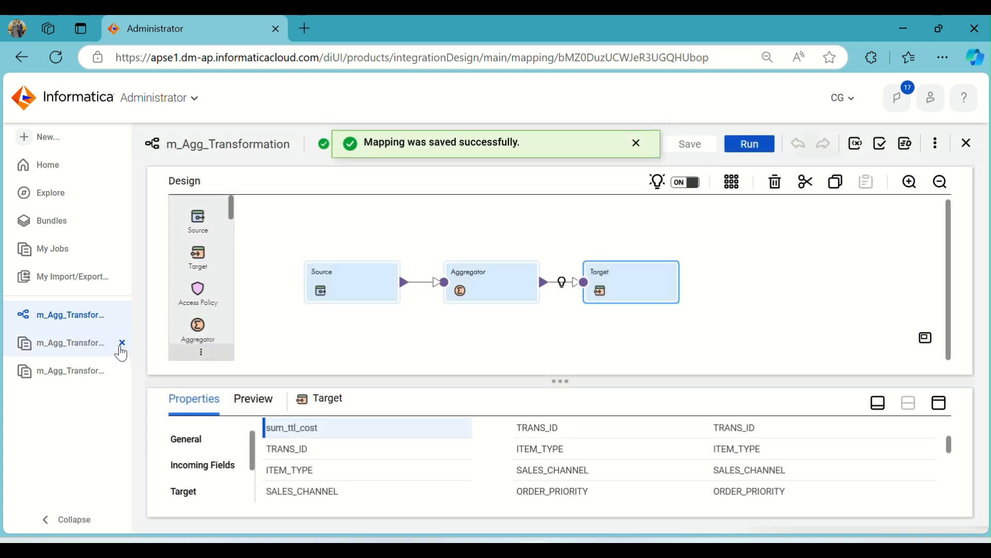
# Close the two old job detail pages and run the m_Agg_Transformation mapping
pyautogui.click(122, 345)
pyautogui.click(122, 344)
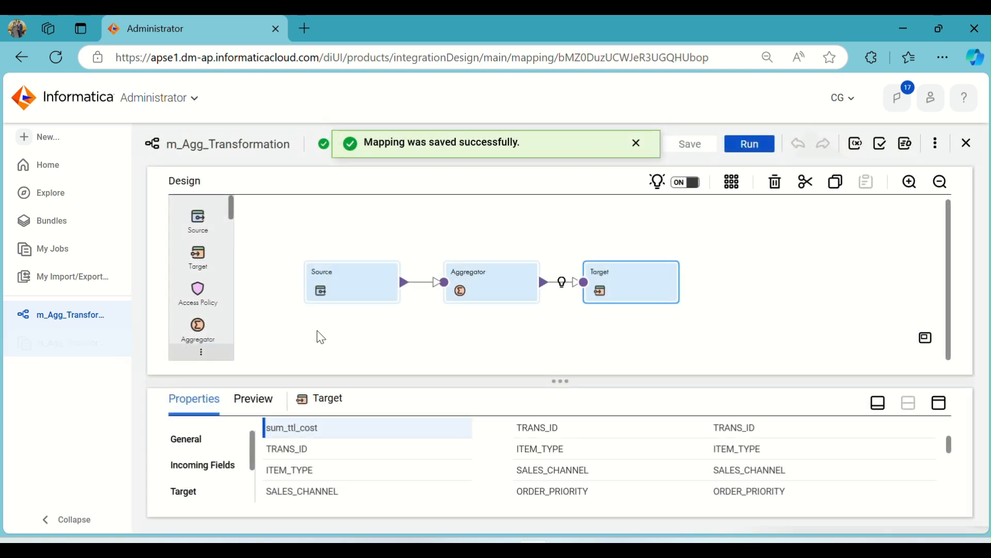
pyautogui.click(767, 150)
pyautogui.click(766, 483)
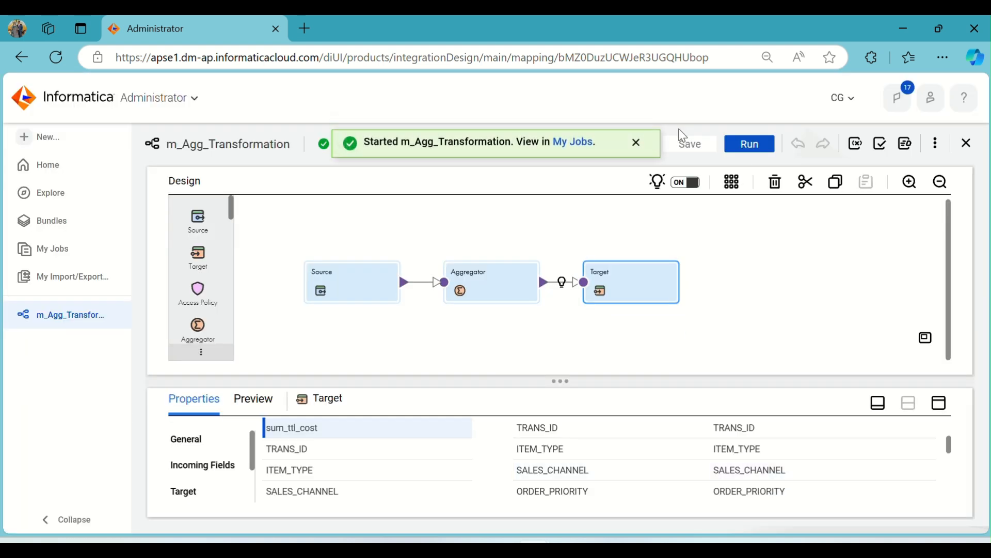
# Open the job listing and refresh the status until the m_Agg_Transformation-3 run ends
pyautogui.click(580, 144)
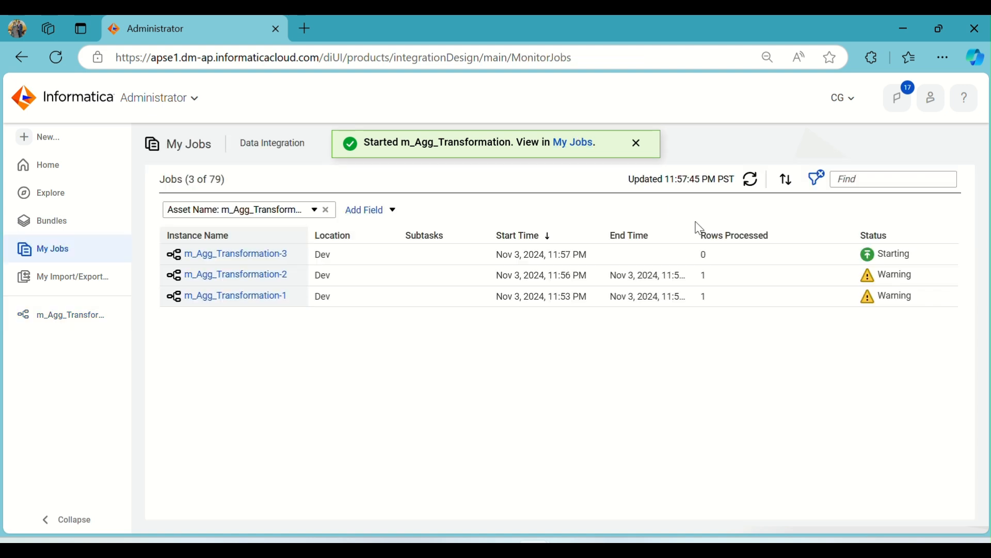
pyautogui.click(754, 186)
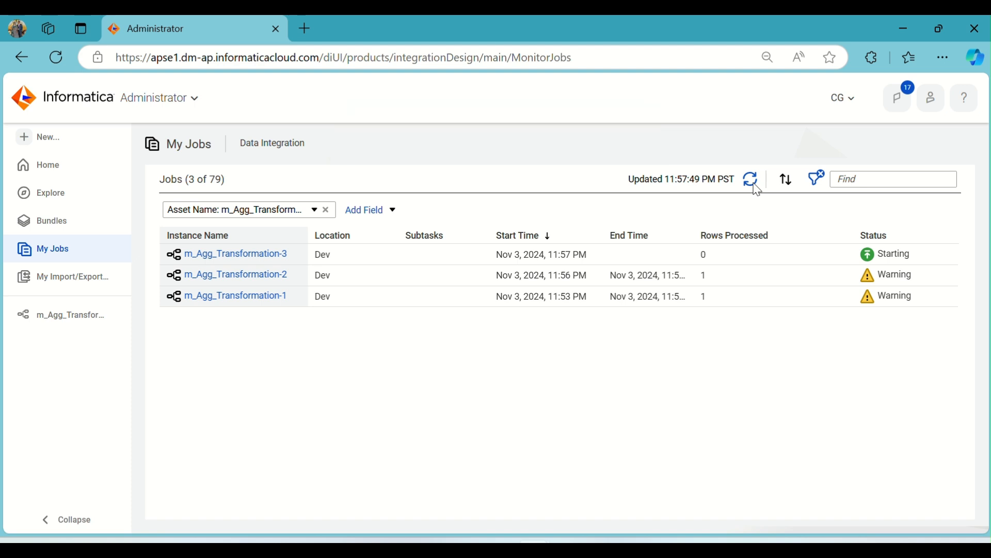
pyautogui.click(755, 186)
pyautogui.click(755, 187)
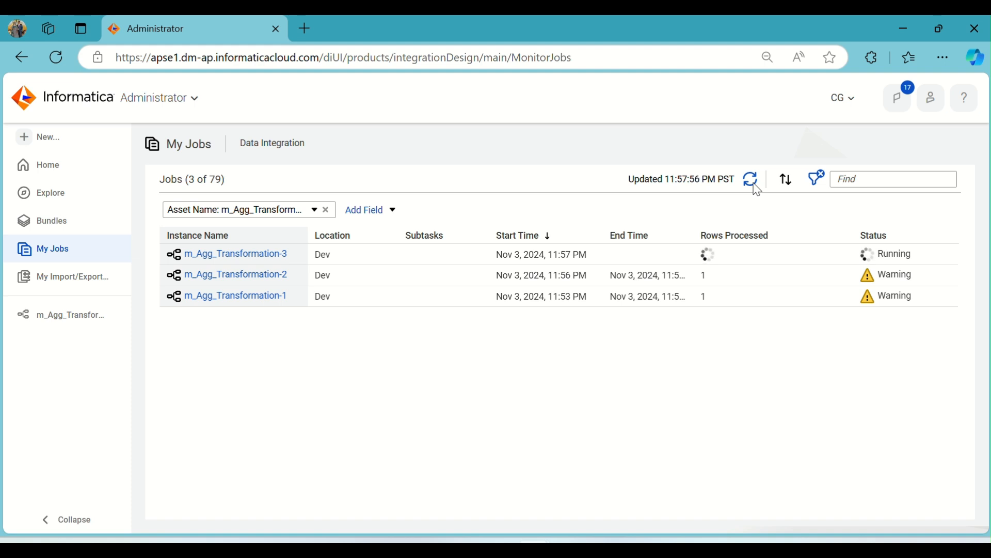
pyautogui.click(755, 187)
pyautogui.click(756, 187)
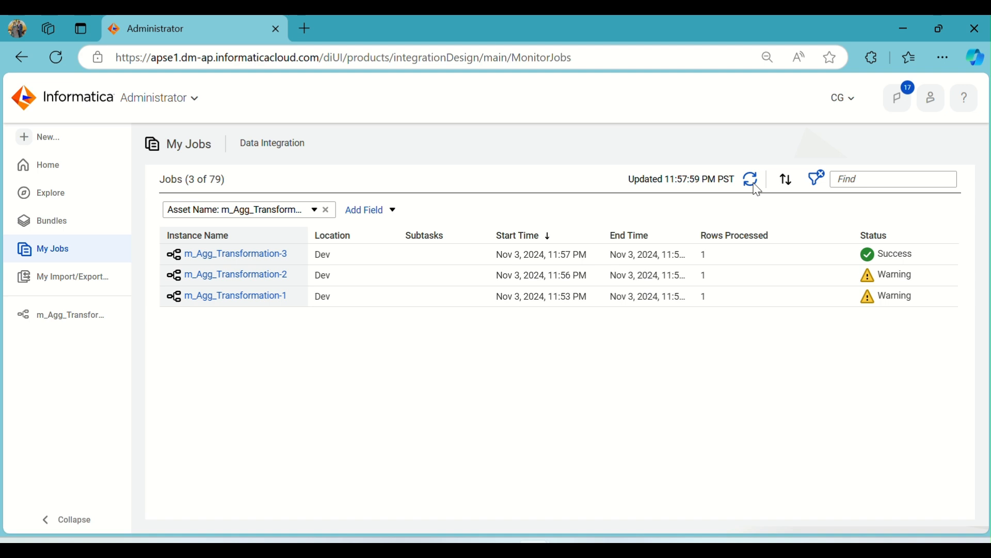
pyautogui.click(755, 187)
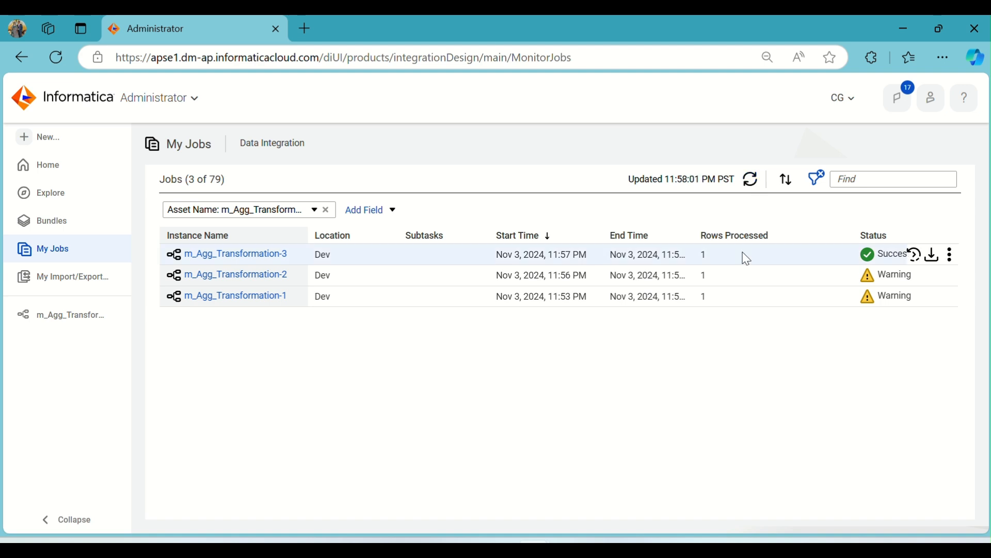
# Open the m_Agg_Transformation-3 job details and examine the source and target row results
pyautogui.click(280, 255)
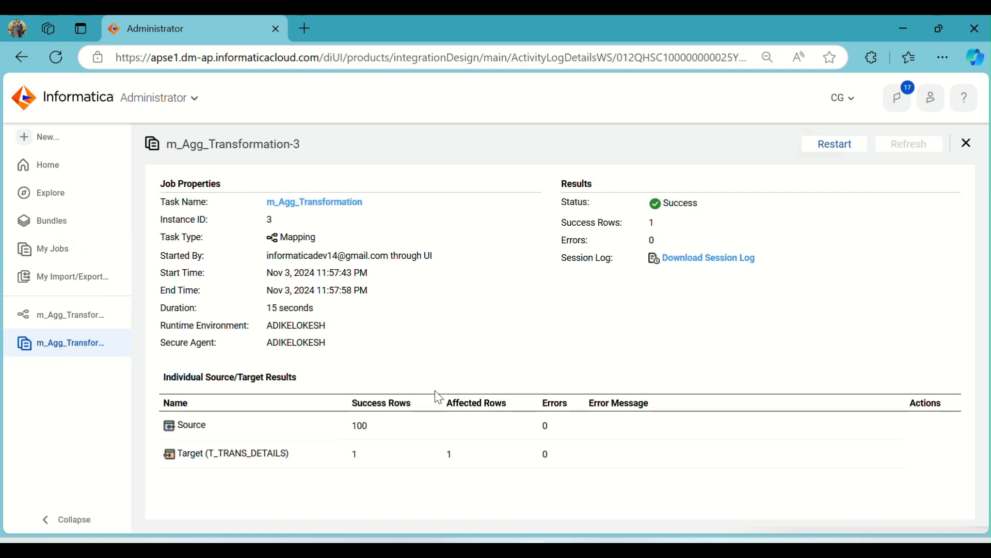
pyautogui.doubleClick(352, 426)
pyautogui.click(398, 464)
# Return to the mapping, maximize the Aggregator's properties, and review its Group By and Aggregate settings
pyautogui.click(85, 317)
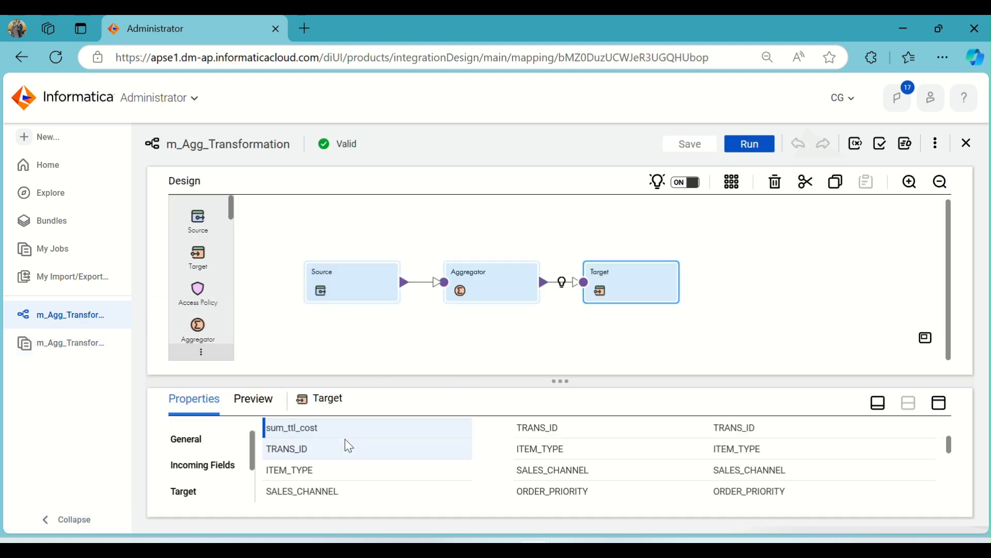
pyautogui.click(200, 443)
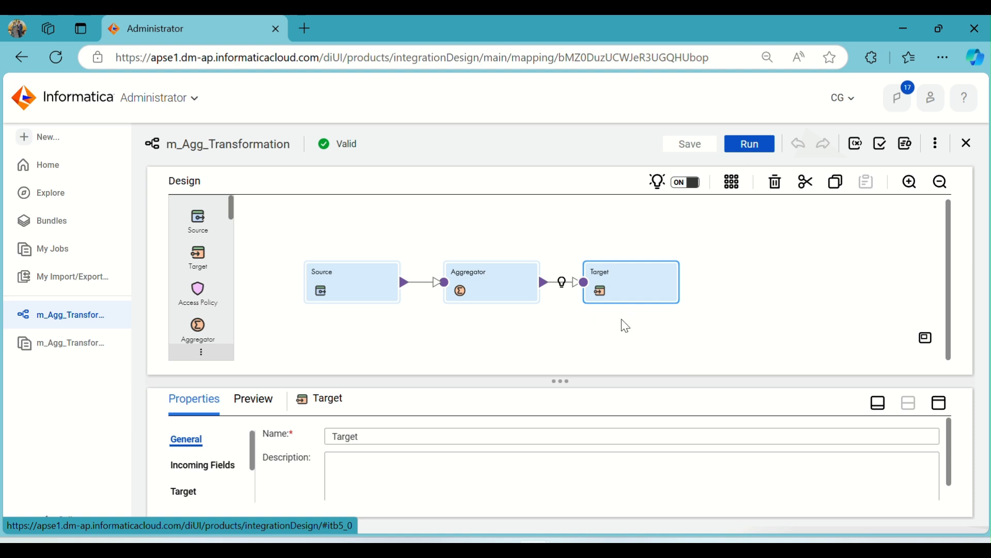
pyautogui.click(493, 295)
pyautogui.click(940, 403)
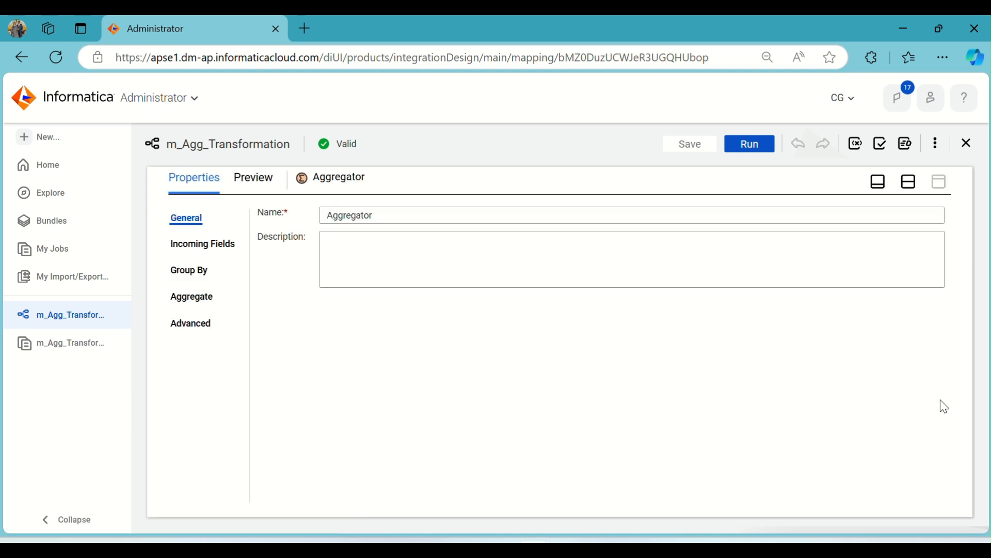
pyautogui.click(209, 273)
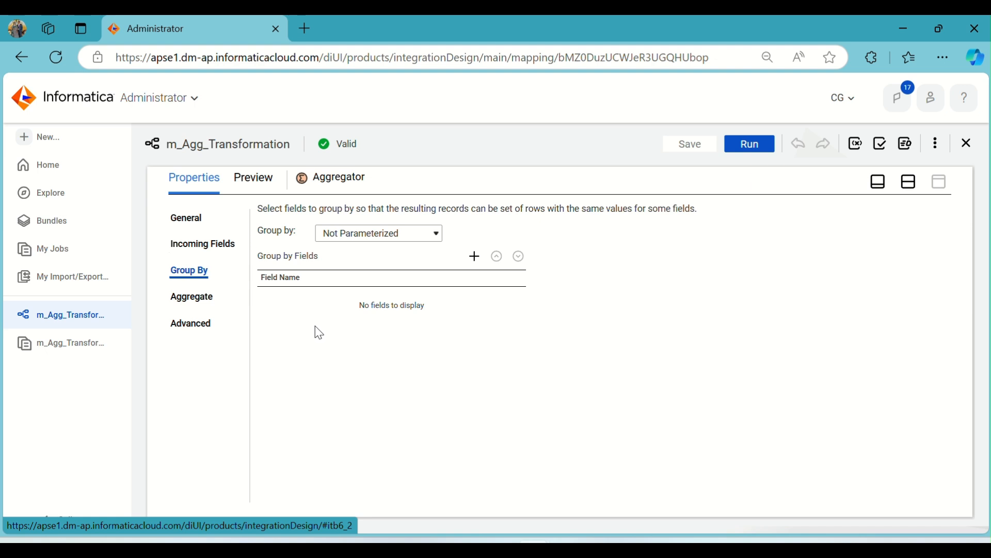
pyautogui.click(199, 299)
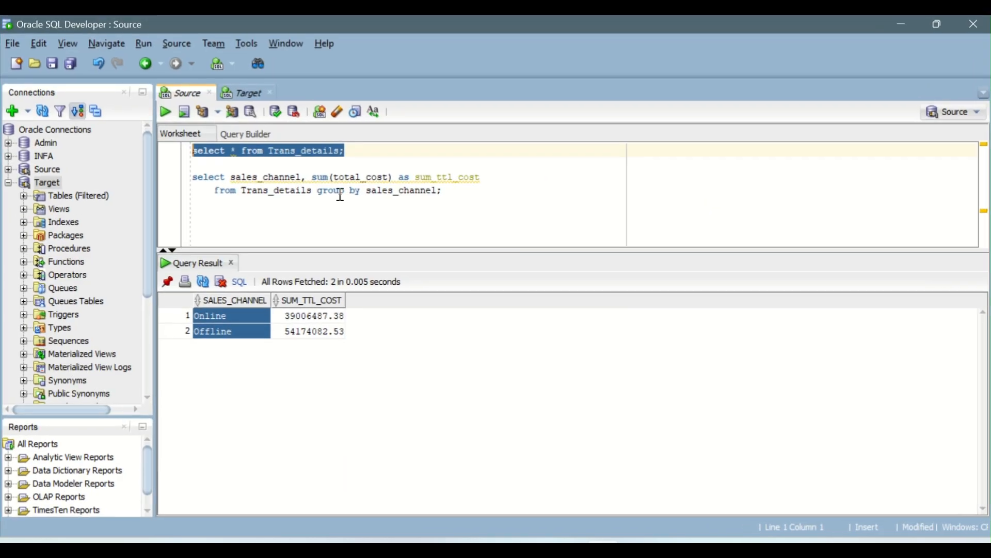
# In Oracle SQL Developer, run the T_Trans_details query in the Target worksheet and check the loaded row's TRANS_ID
pyautogui.click(244, 94)
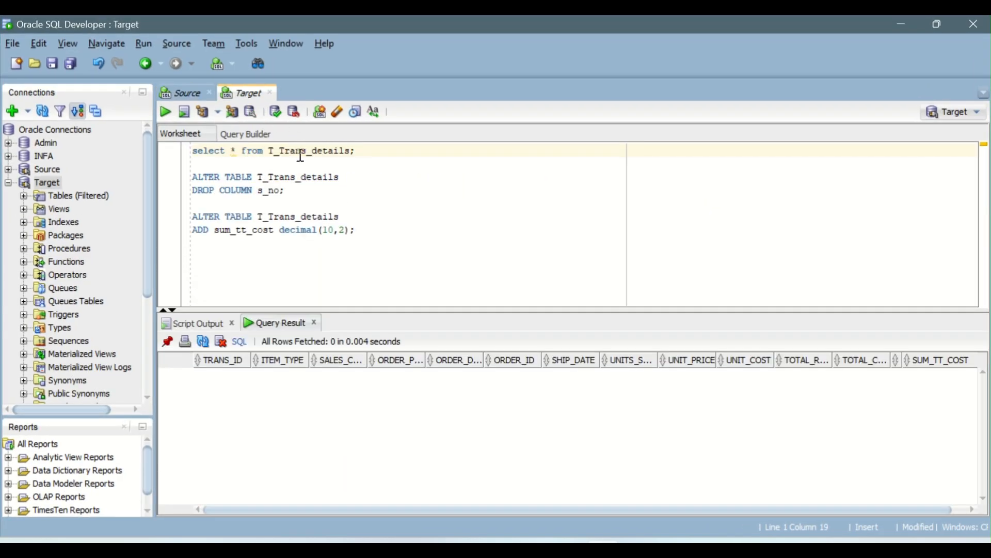
pyautogui.click(166, 112)
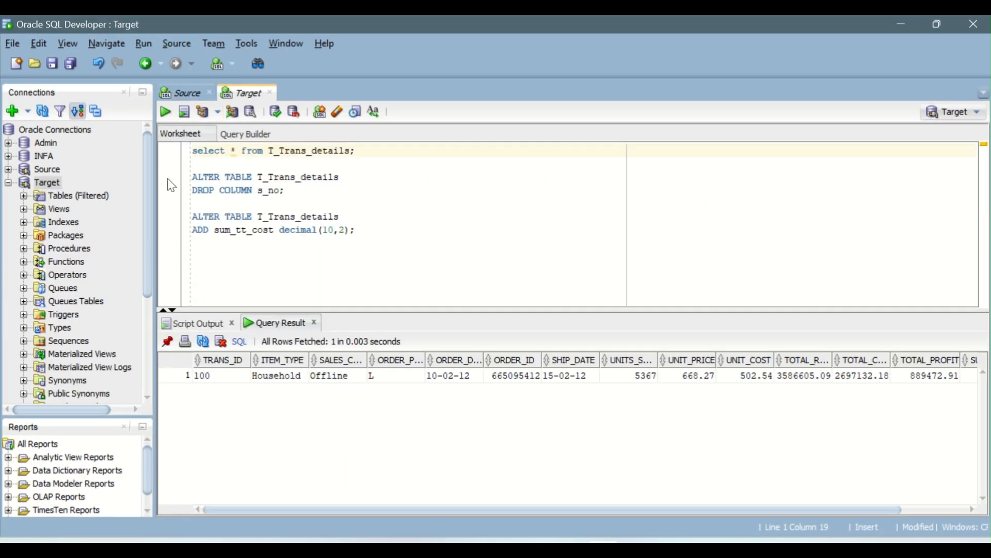
pyautogui.click(222, 380)
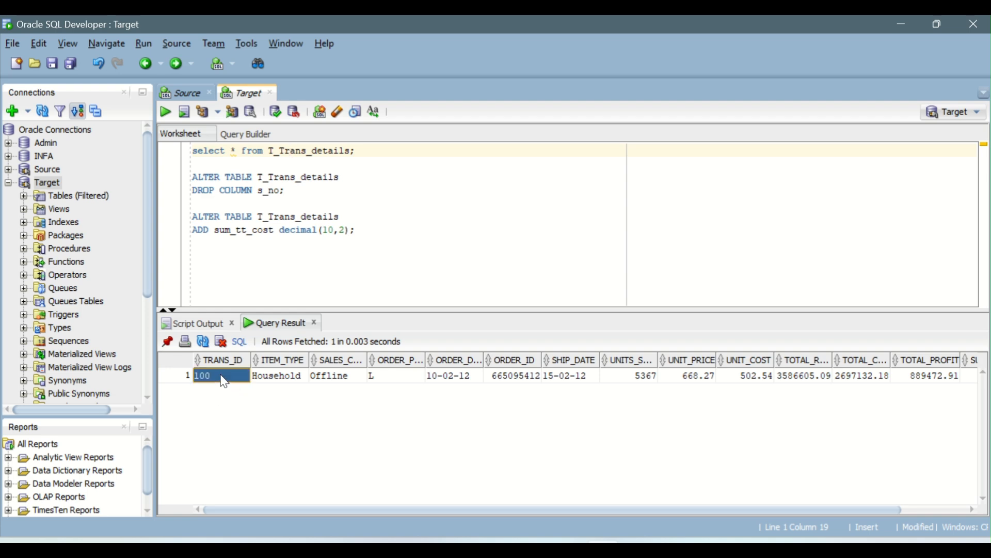
# Query all of Trans_details in the Source worksheet, count its rows, and examine the last record
pyautogui.click(195, 98)
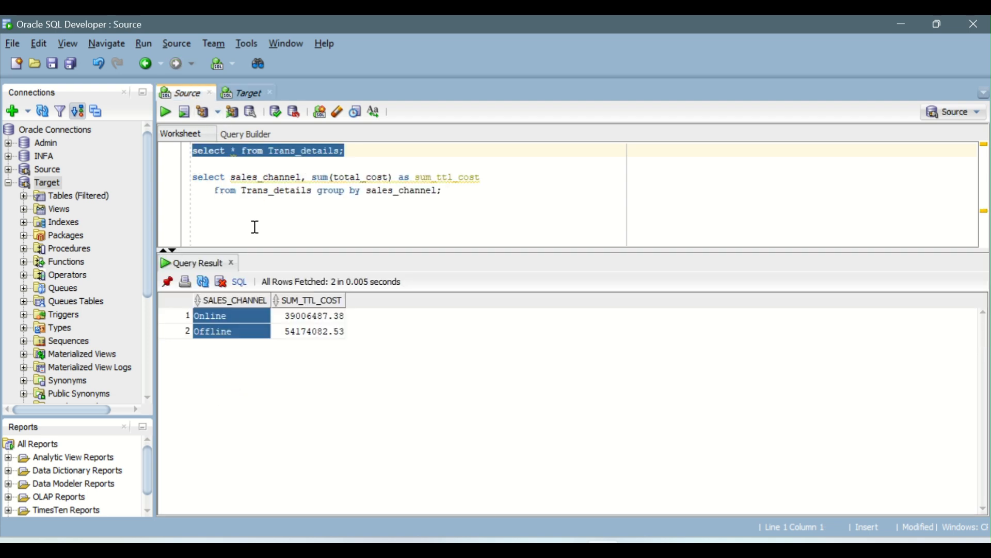
pyautogui.click(243, 151)
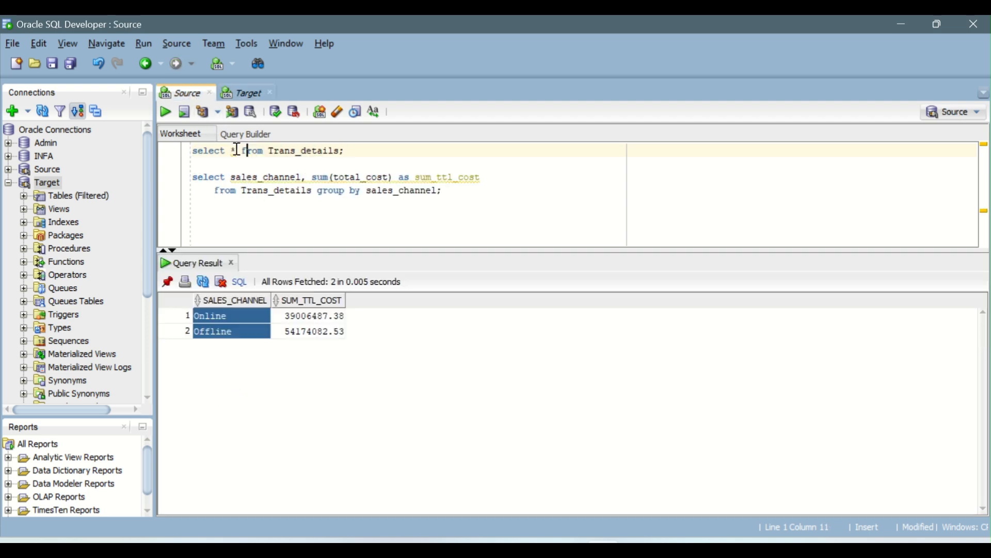
pyautogui.click(167, 114)
pyautogui.rightClick(362, 366)
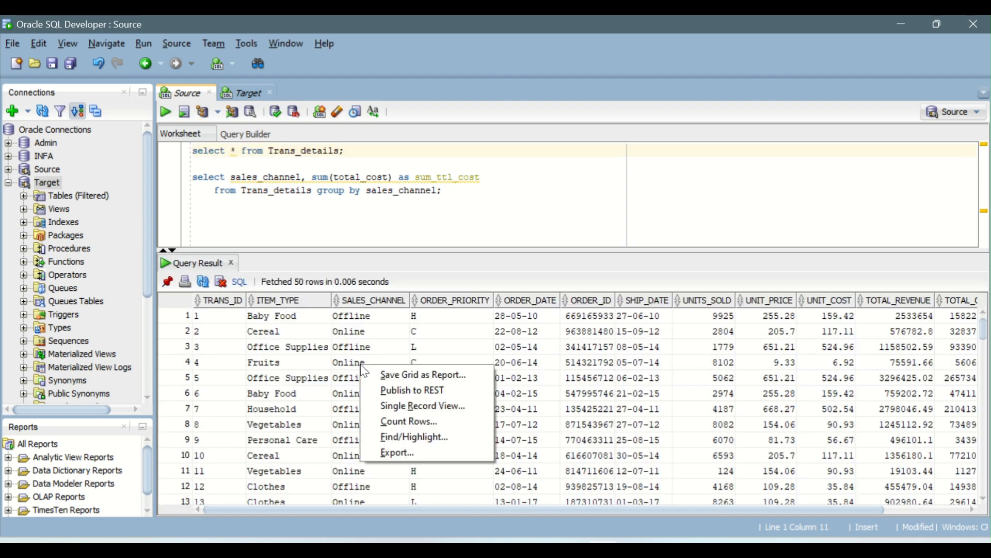
pyautogui.click(416, 424)
pyautogui.click(528, 312)
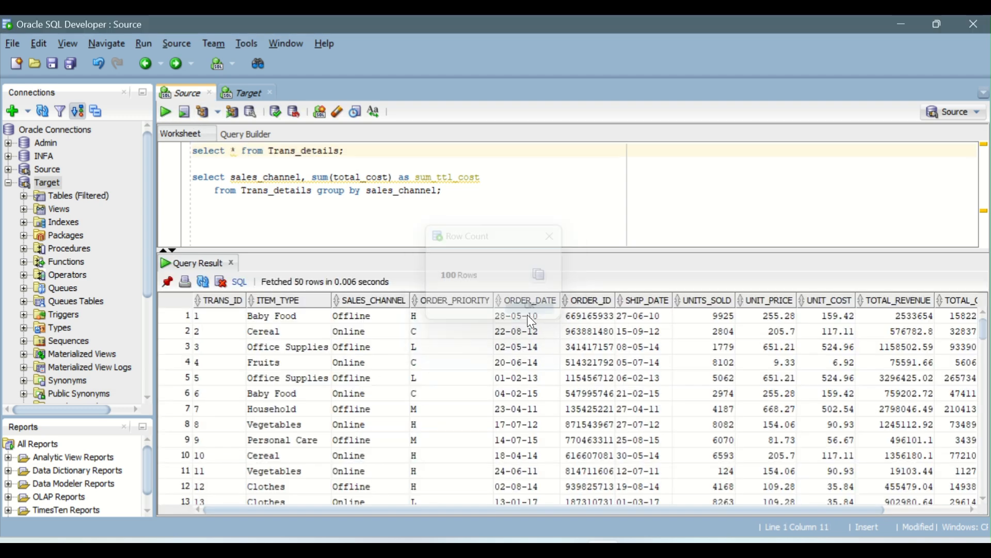
pyautogui.moveTo(986, 327); pyautogui.dragTo(984, 488)
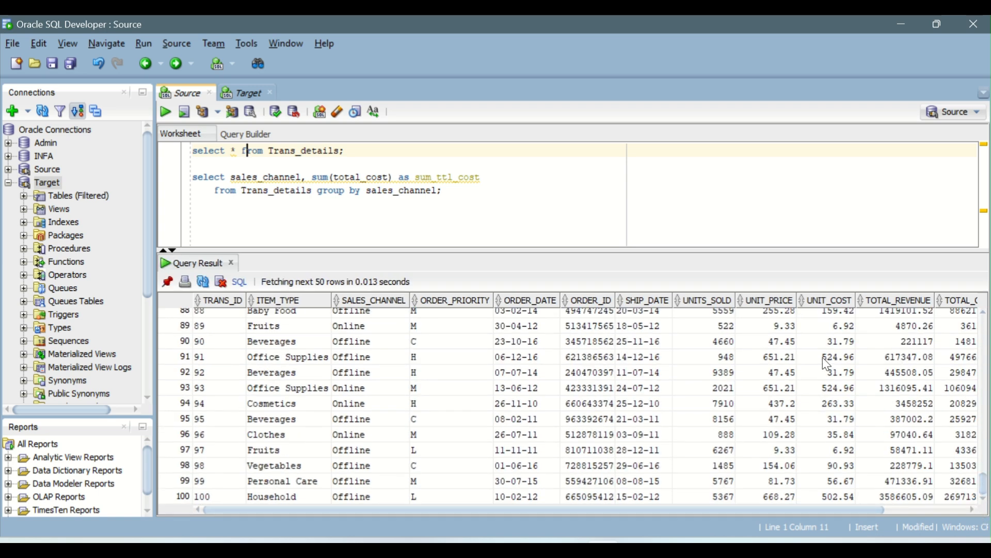
pyautogui.click(271, 496)
# Examine the SUM_TT_COST value in the Target result, and run the total_cost sum query grouped by sales_channel in the Source worksheet
pyautogui.click(245, 94)
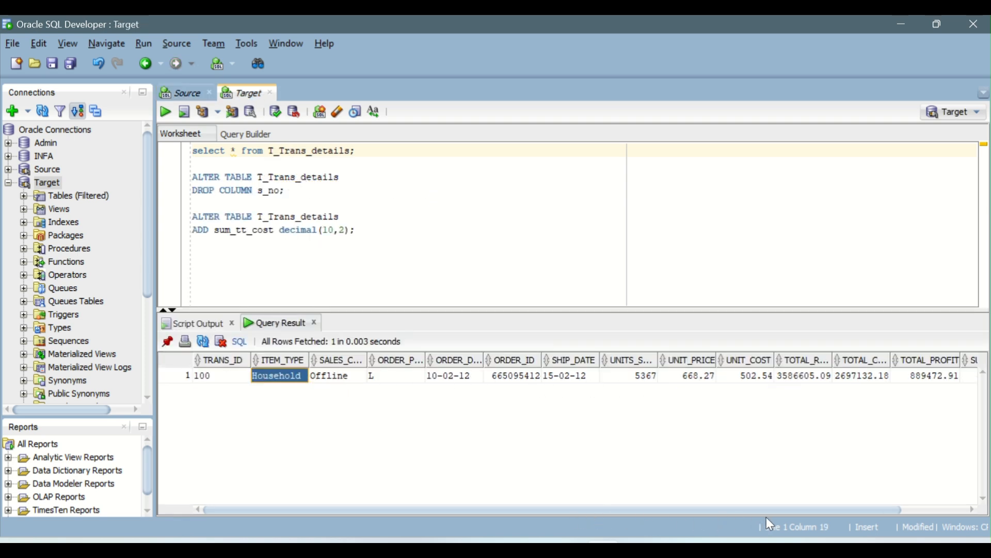
pyautogui.moveTo(764, 510); pyautogui.dragTo(970, 510)
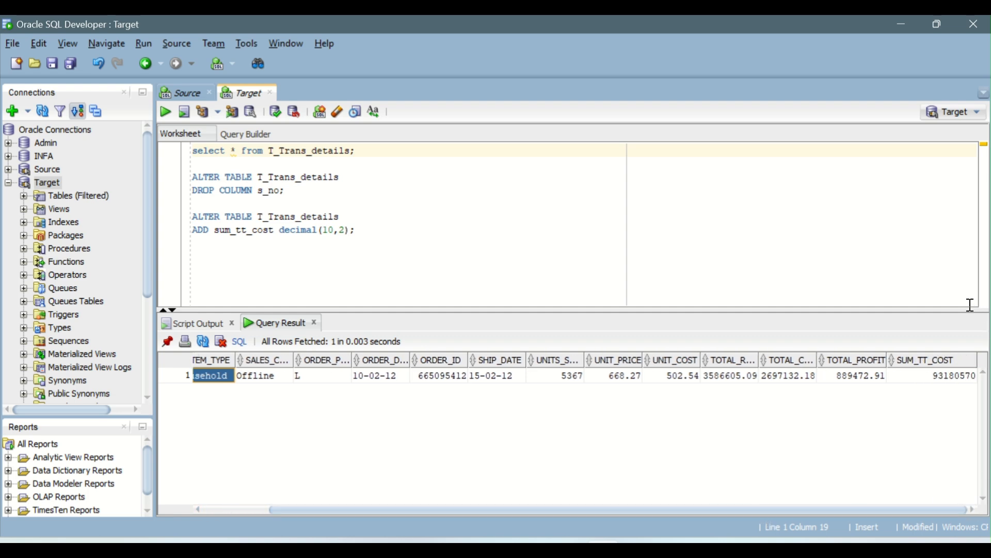
pyautogui.click(926, 380)
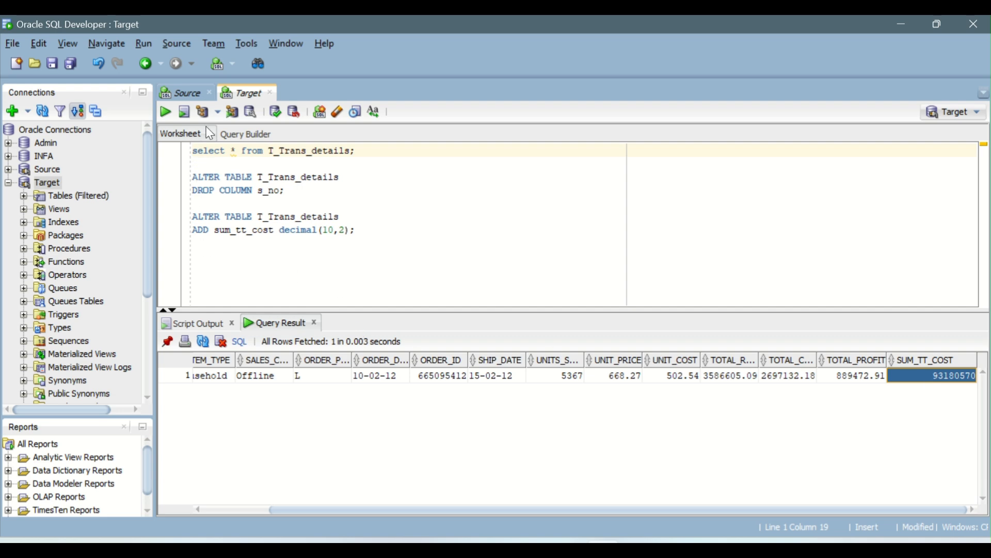
pyautogui.click(190, 98)
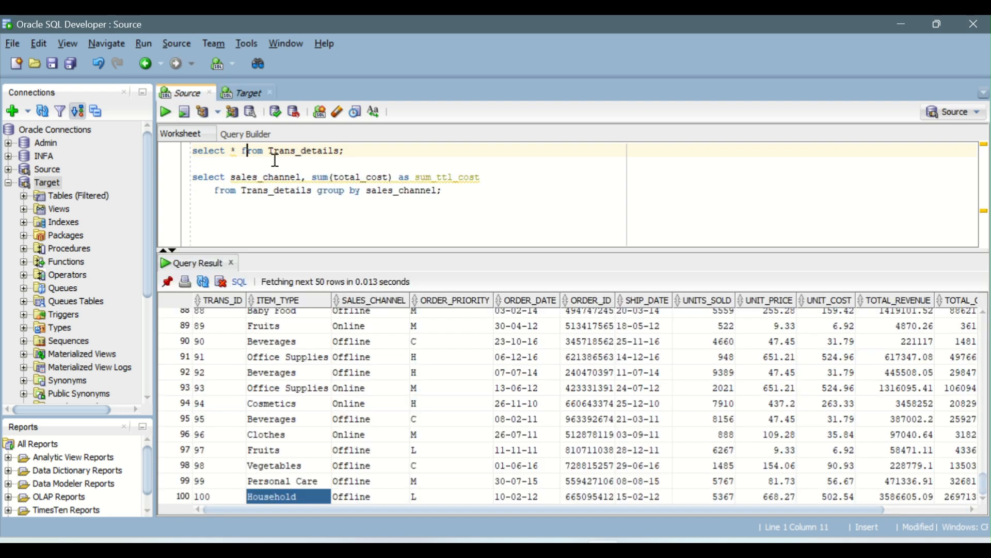
pyautogui.click(166, 112)
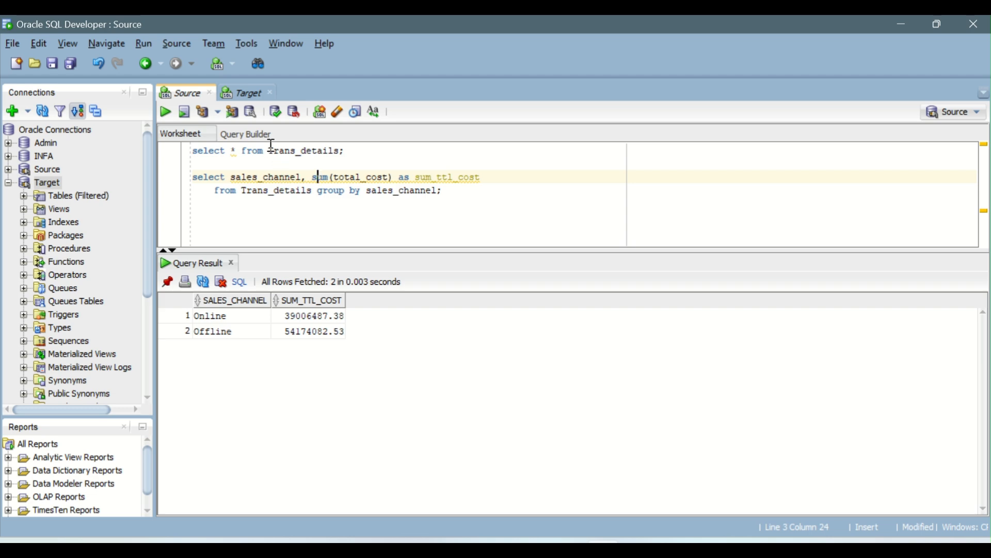
# Review the loaded row in the Target worksheet again and switch to the Informatica browser window
pyautogui.click(257, 97)
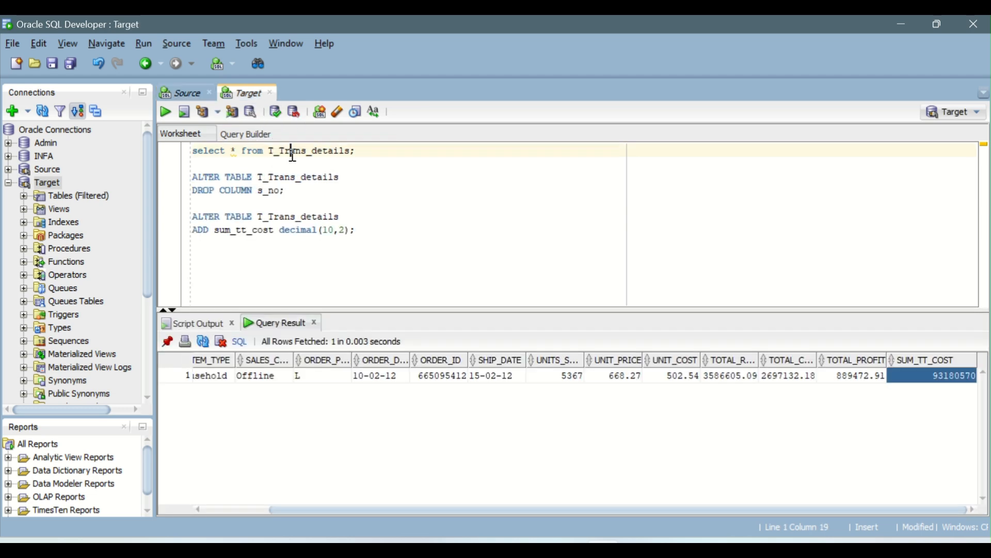
pyautogui.click(450, 375)
pyautogui.hotkey('alt', 'Tab')
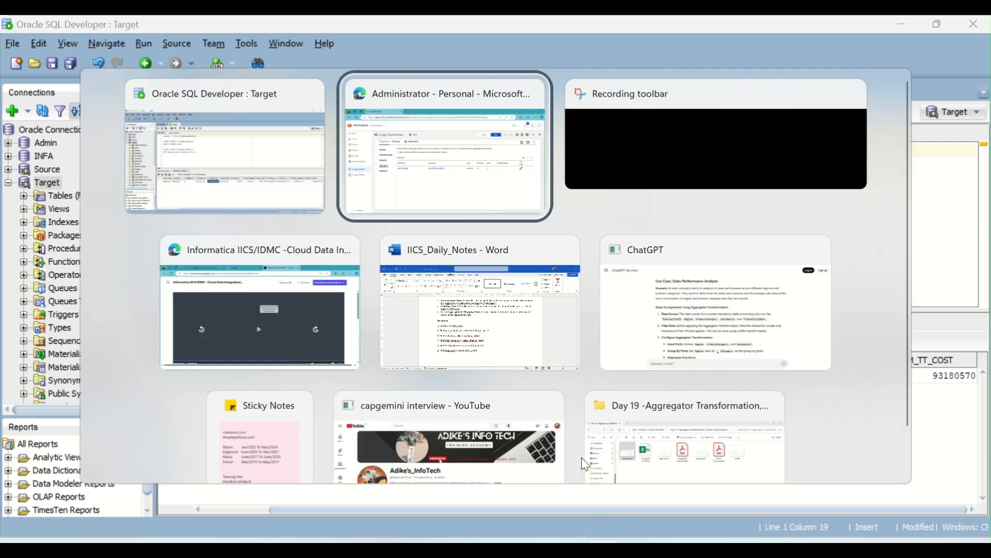
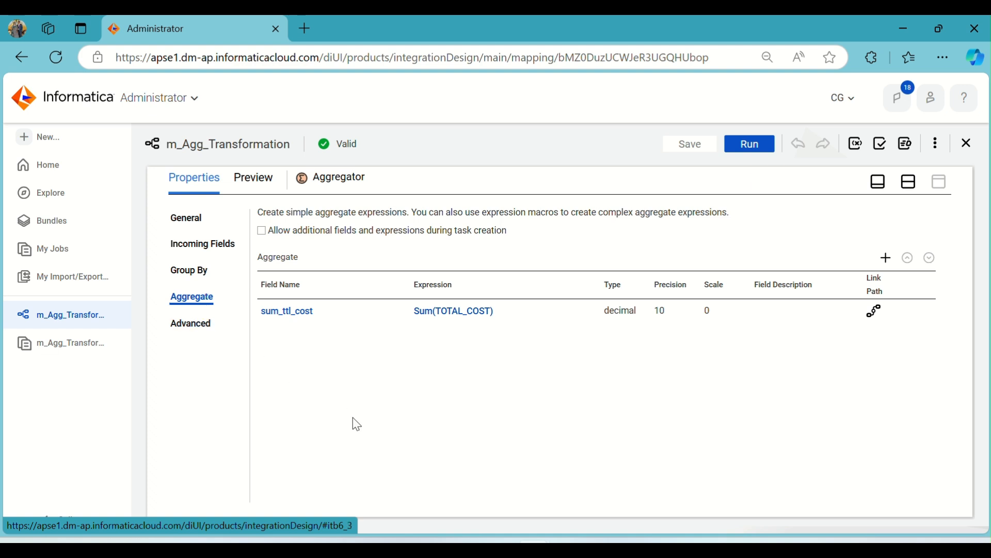
# Add SALES_CHANNEL as a group-by field in the Aggregator
pyautogui.click(207, 273)
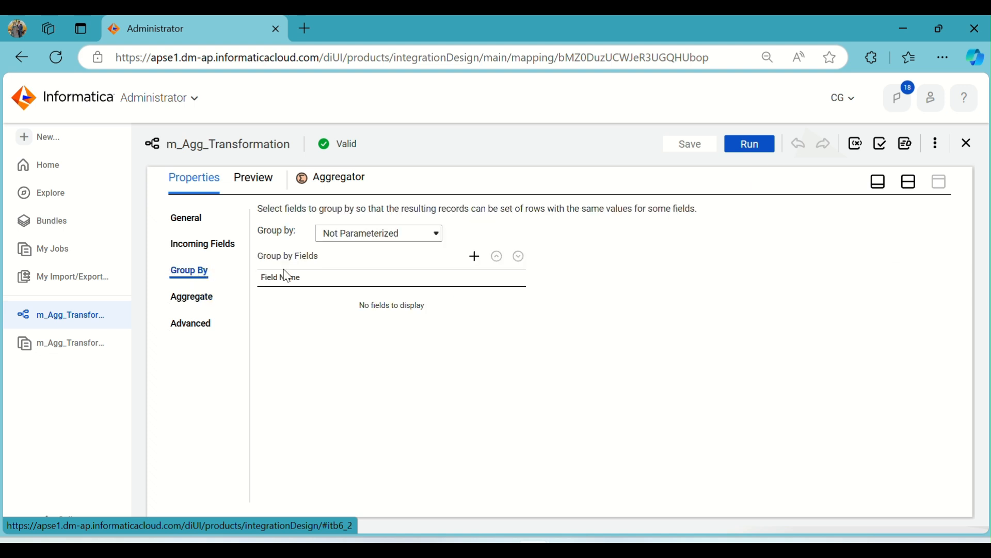
pyautogui.click(478, 261)
pyautogui.click(462, 310)
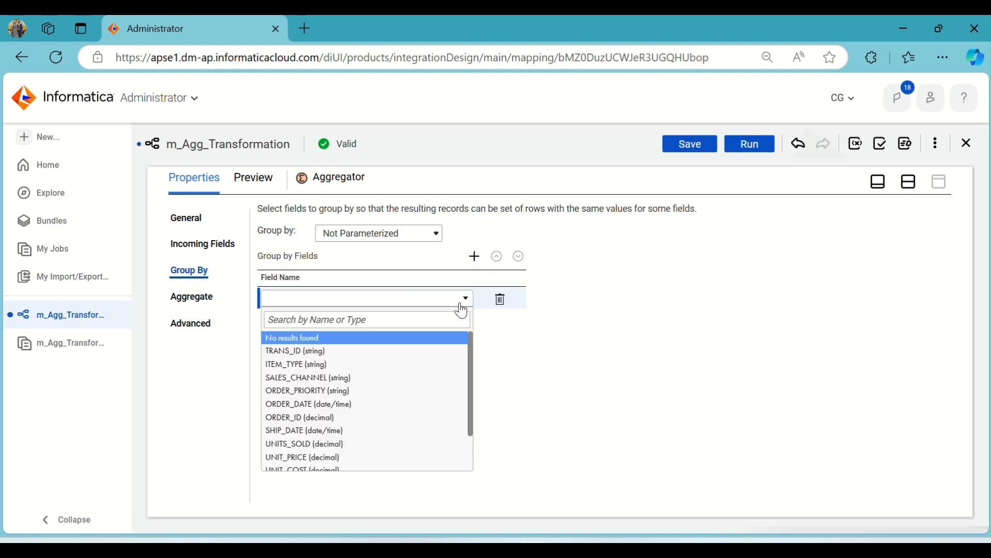
pyautogui.click(363, 379)
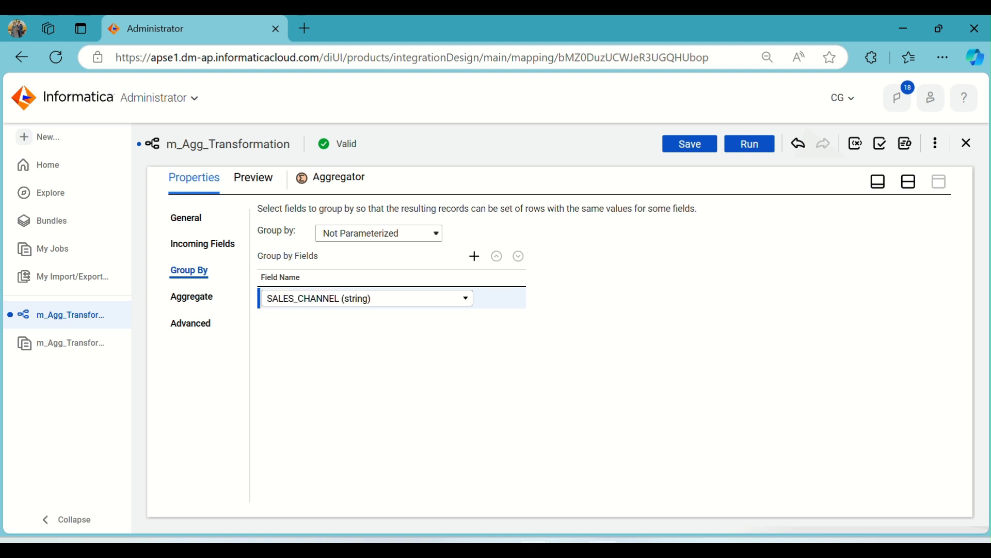
# Review the sales_channel grouping in Oracle SQL Developer's Source query and return to the Informatica browser window
pyautogui.click(604, 547)
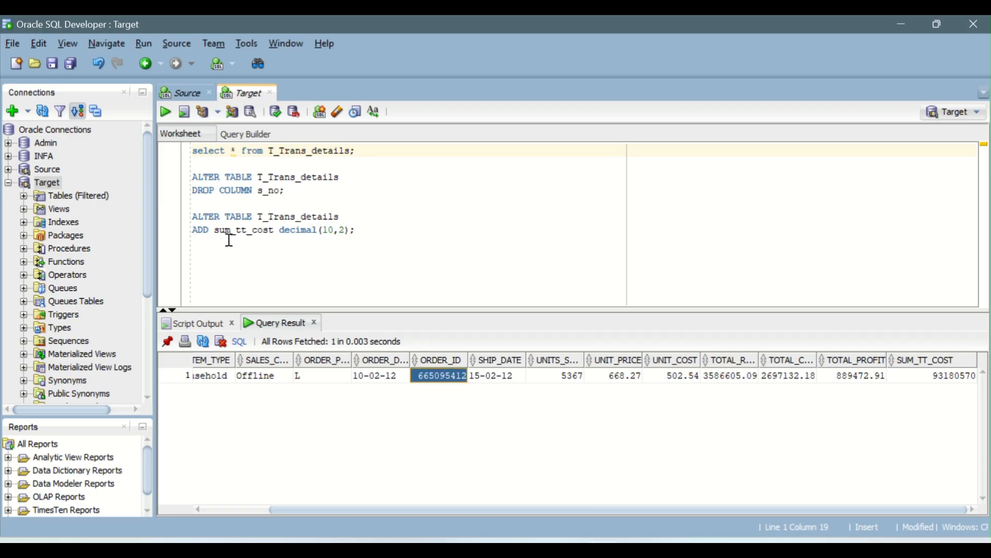
pyautogui.click(192, 94)
pyautogui.moveTo(236, 177); pyautogui.dragTo(301, 177)
pyautogui.moveTo(365, 194); pyautogui.dragTo(441, 191)
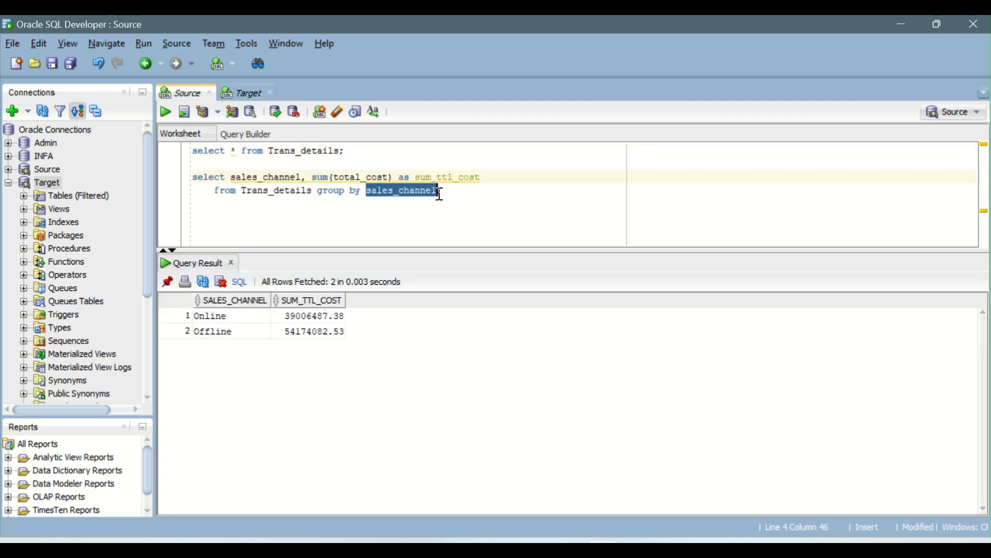
pyautogui.hotkey('alt', 'Tab')
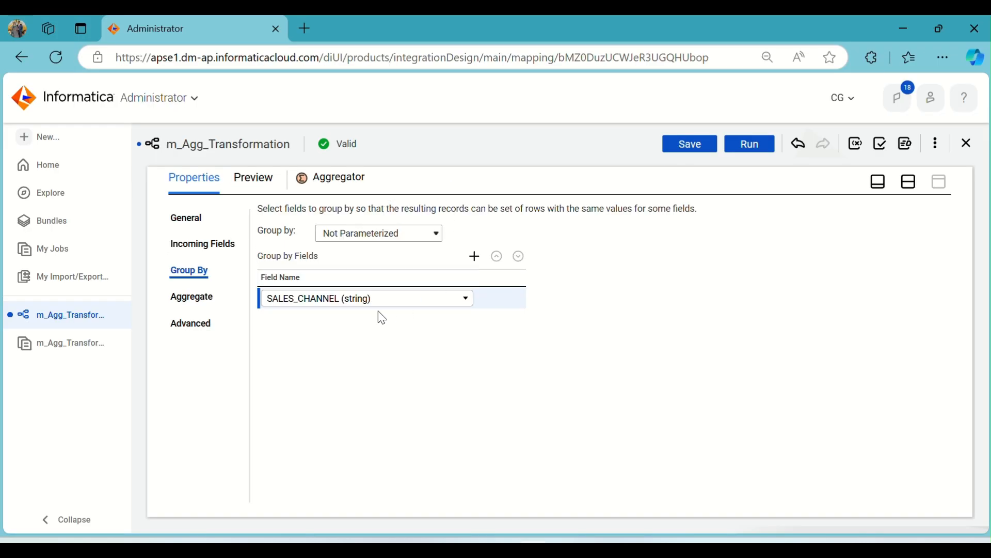
# Review the Aggregator's aggregate expression and group-by field, and save and run the m_Agg_Transformation mapping
pyautogui.click(192, 302)
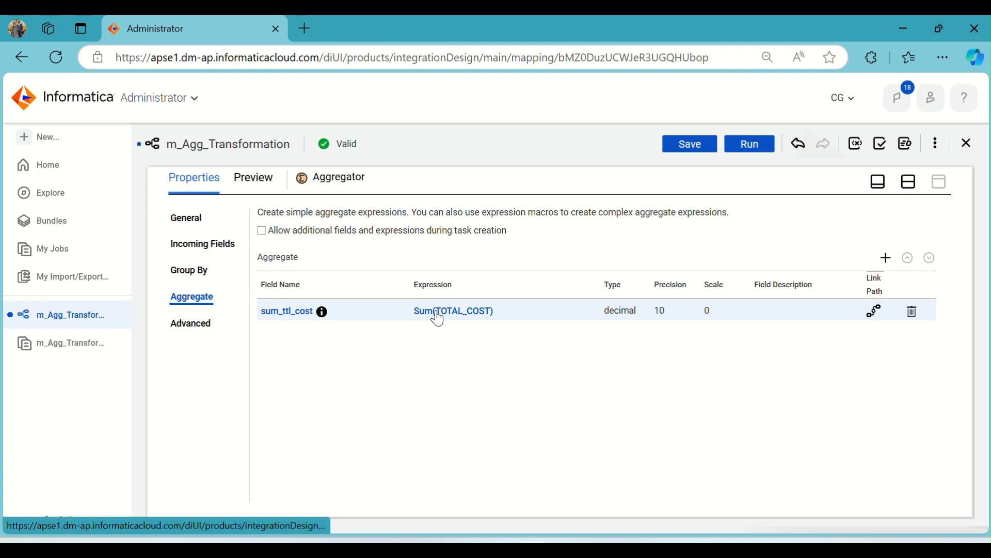
pyautogui.click(200, 274)
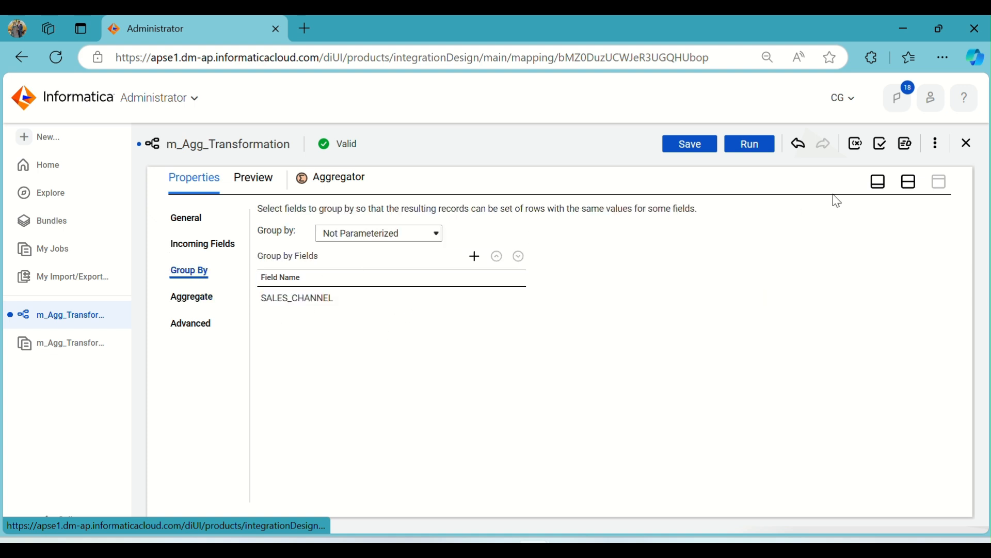
pyautogui.click(911, 185)
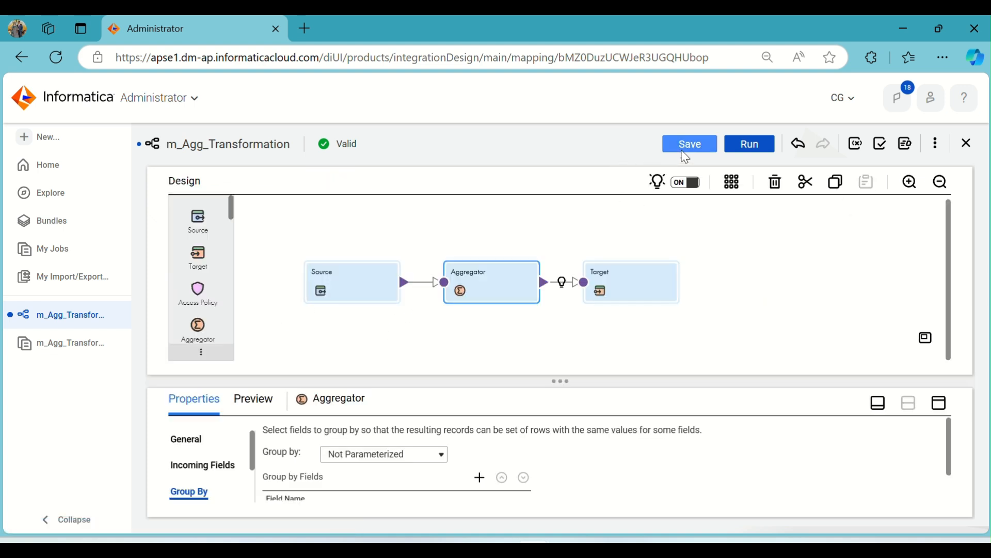
pyautogui.click(691, 151)
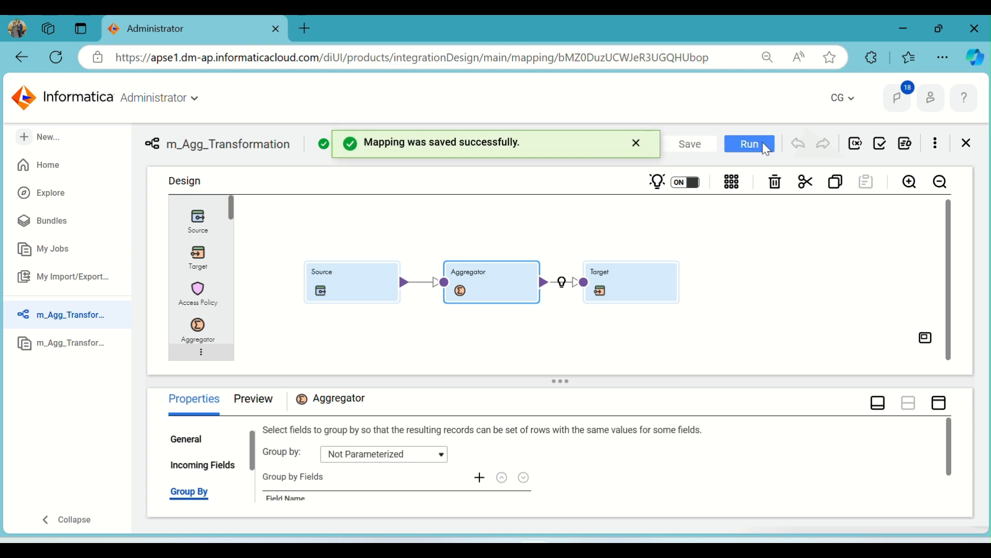
pyautogui.click(766, 150)
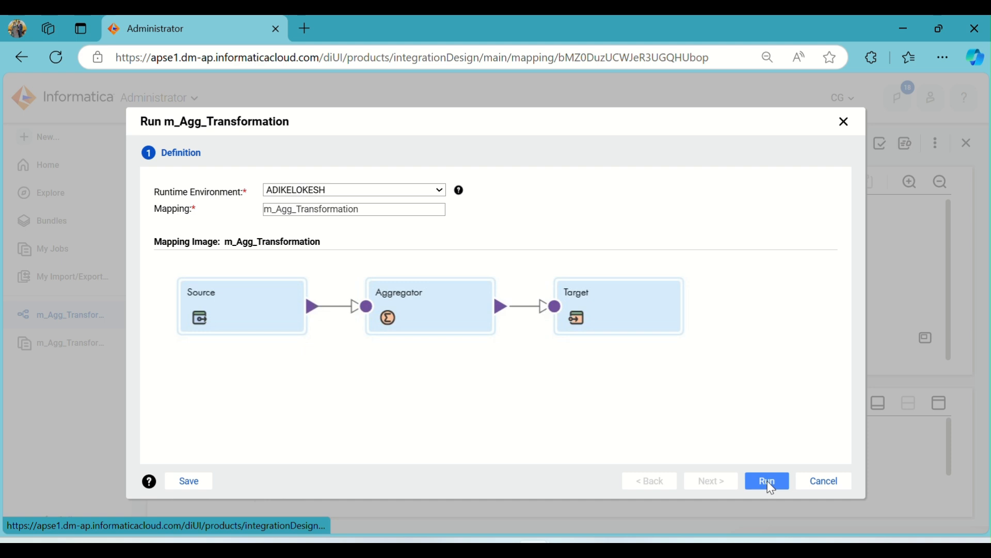
pyautogui.click(767, 481)
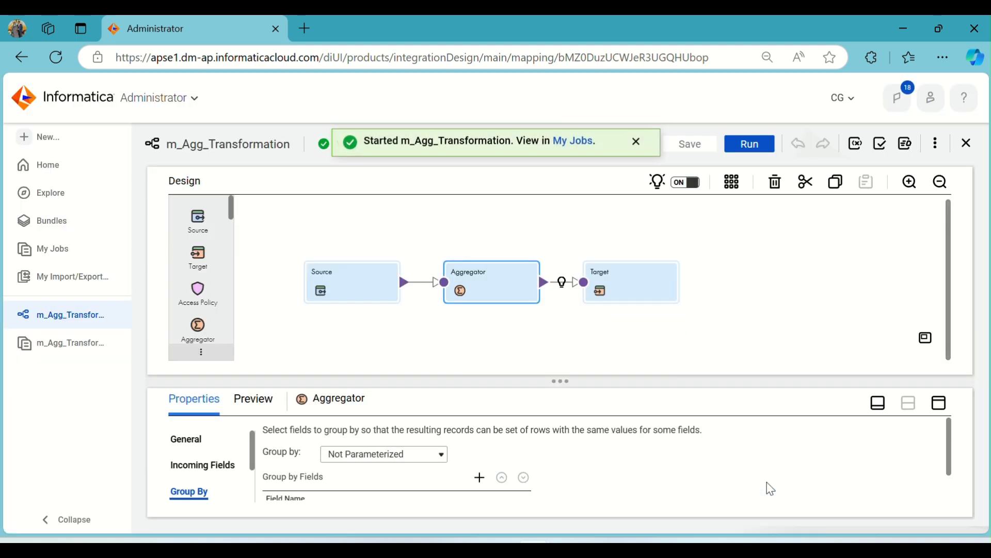
# Open the job list for the started mapping and refresh it to check the latest run's status
pyautogui.click(570, 146)
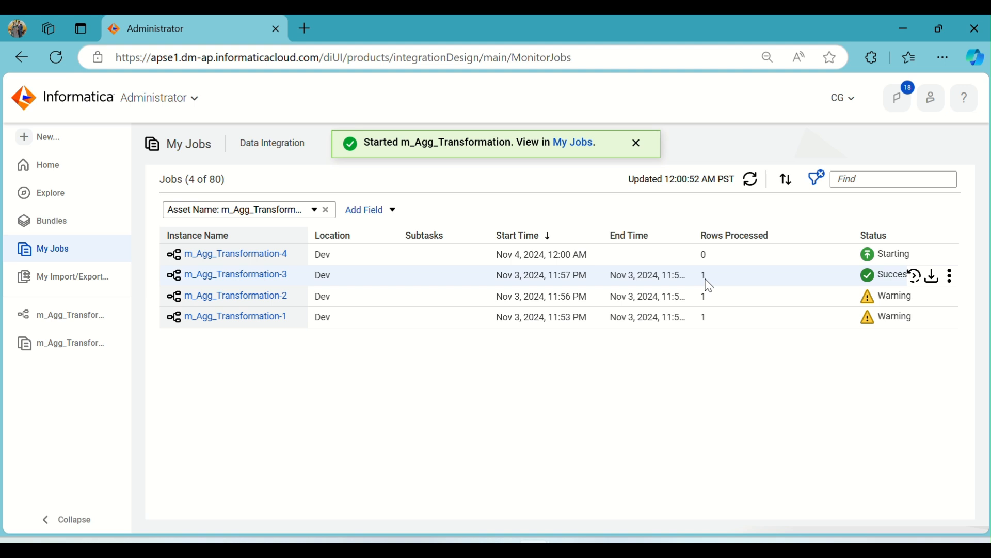
pyautogui.click(747, 177)
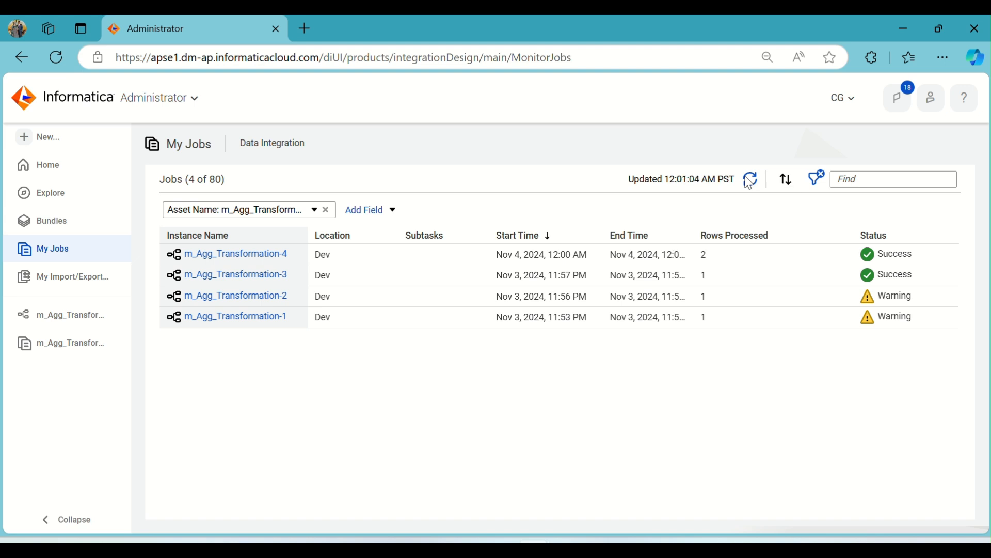
pyautogui.click(750, 181)
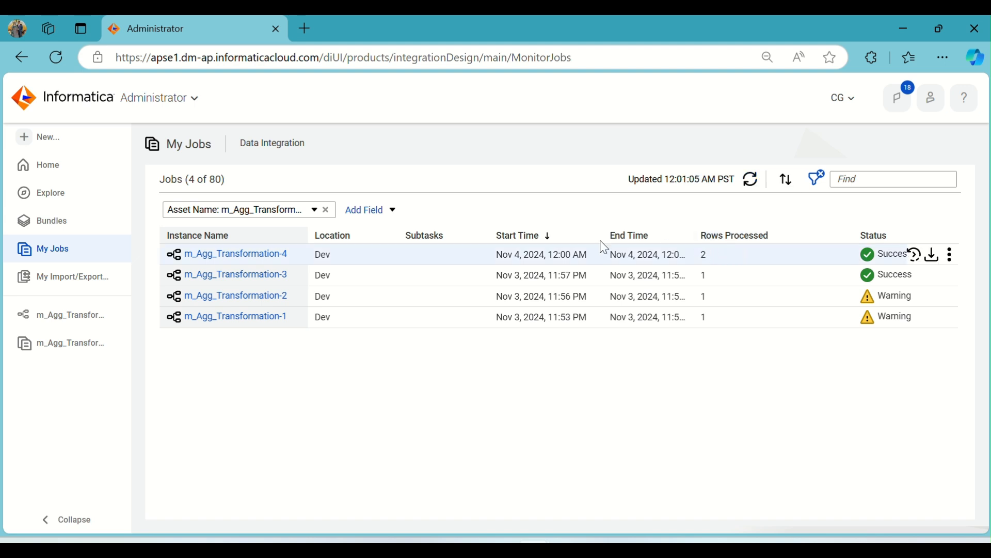
# Open the latest m_Agg_Transformation job and examine its source success rows and target success and affected rows
pyautogui.click(285, 255)
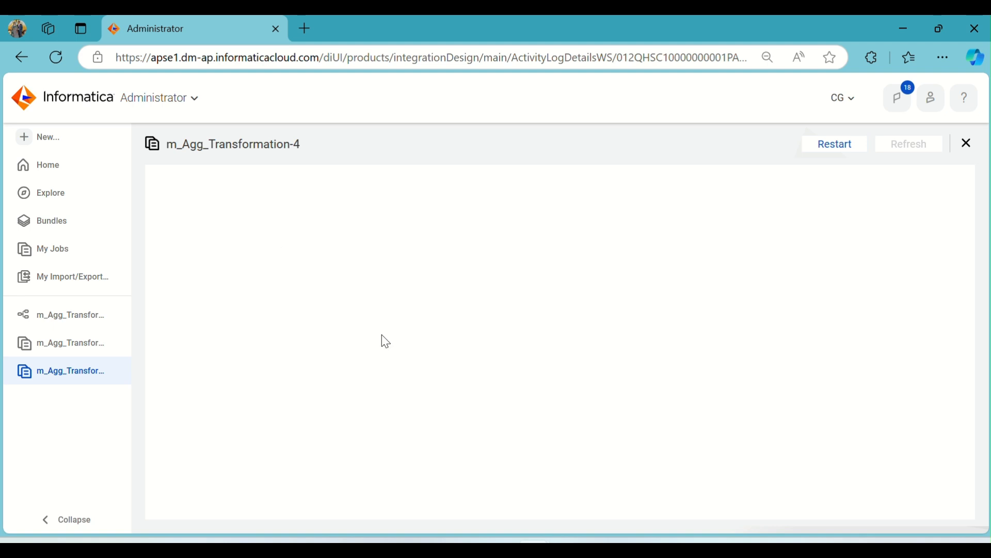
pyautogui.doubleClick(361, 426)
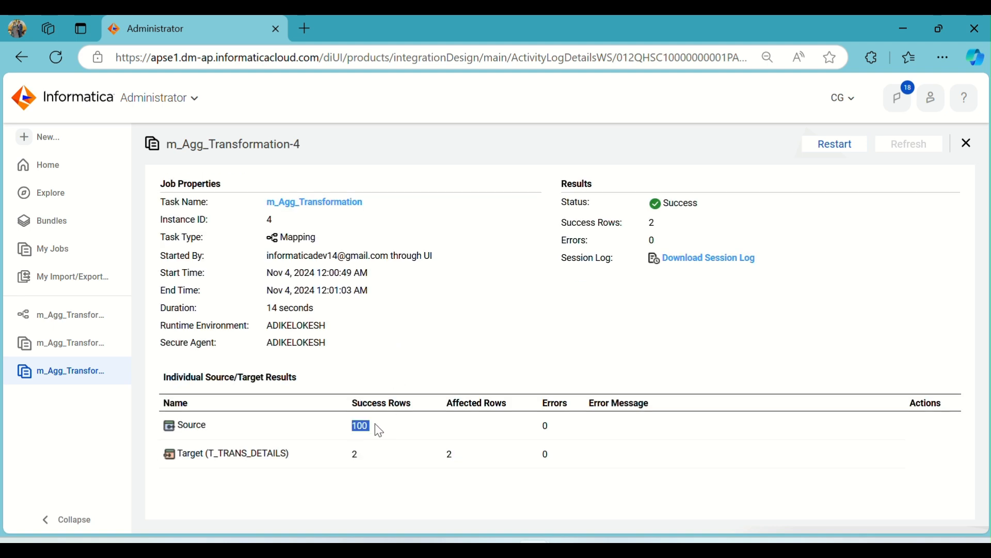
pyautogui.doubleClick(355, 454)
pyautogui.moveTo(446, 463); pyautogui.dragTo(464, 464)
pyautogui.click(502, 492)
# Switch to Oracle SQL Developer, rerun the T_Trans_details query in the Target worksheet, and check the rows' TRANS_ID and sales channel
pyautogui.click(603, 547)
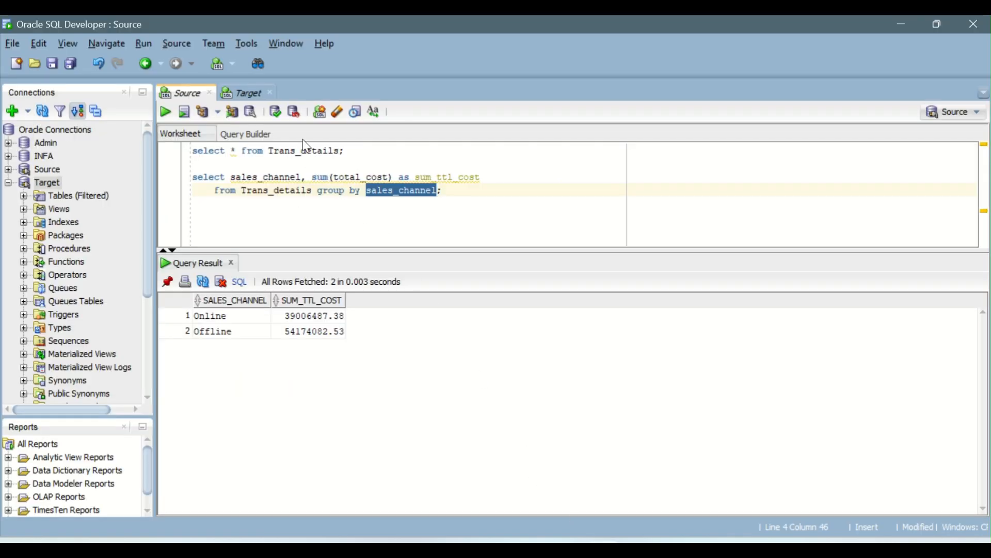
pyautogui.click(245, 93)
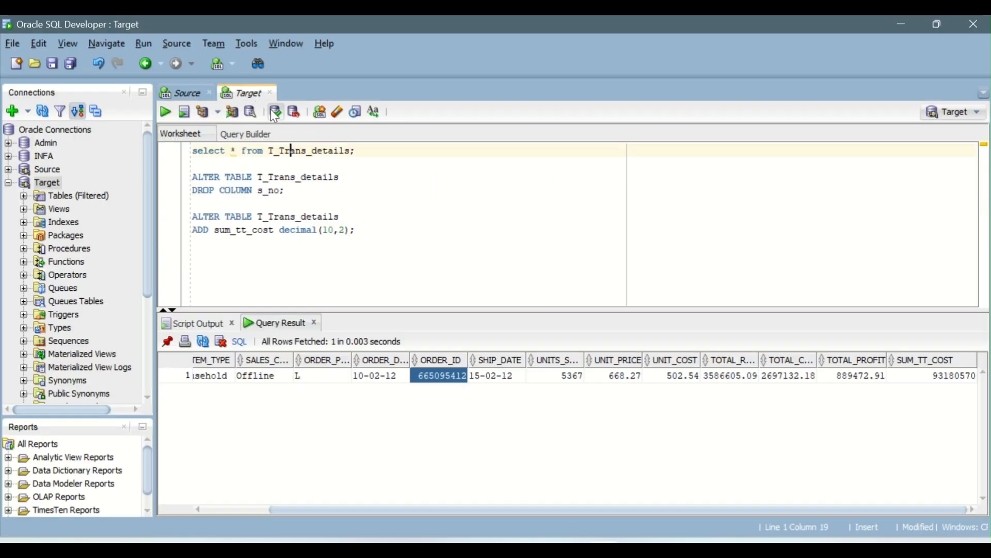
pyautogui.click(165, 115)
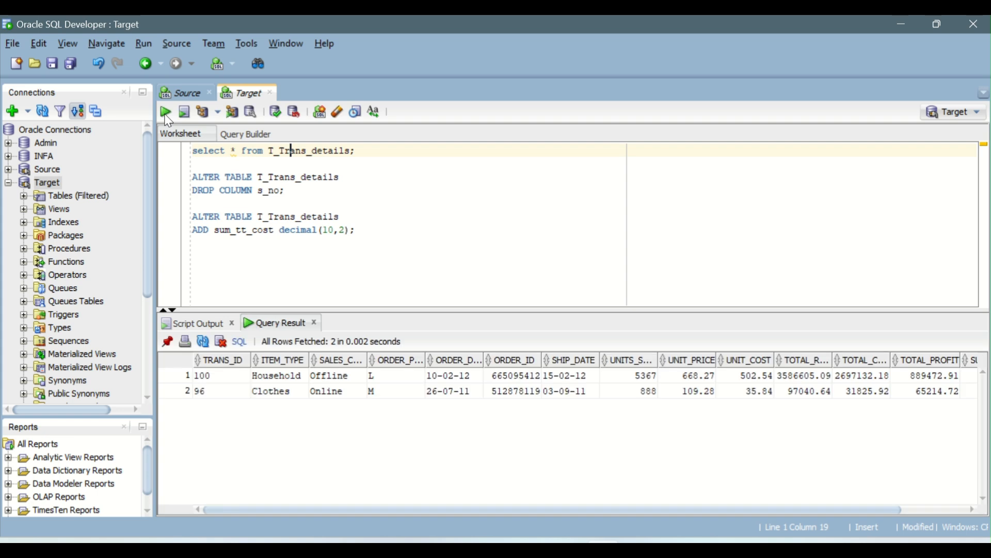
pyautogui.moveTo(215, 377); pyautogui.dragTo(226, 398)
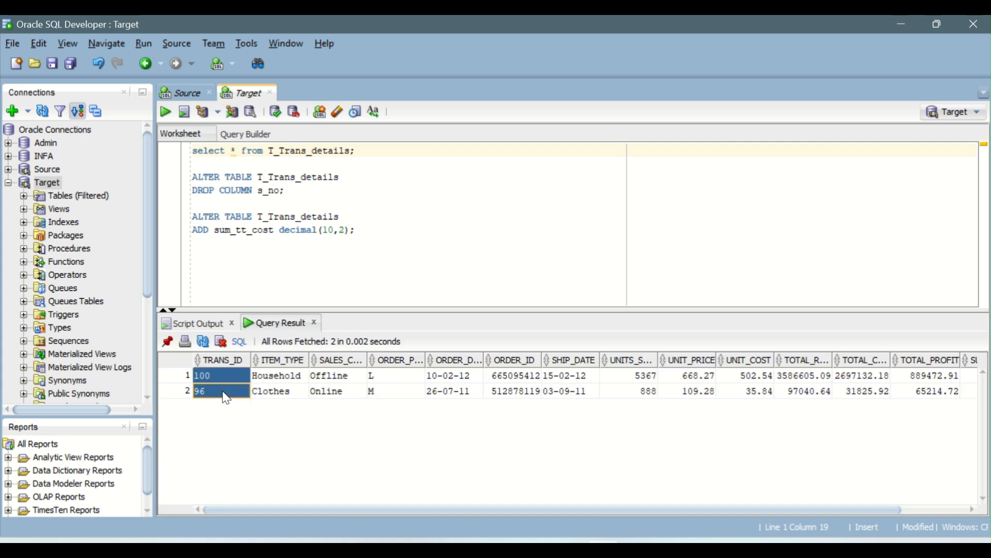
pyautogui.click(337, 377)
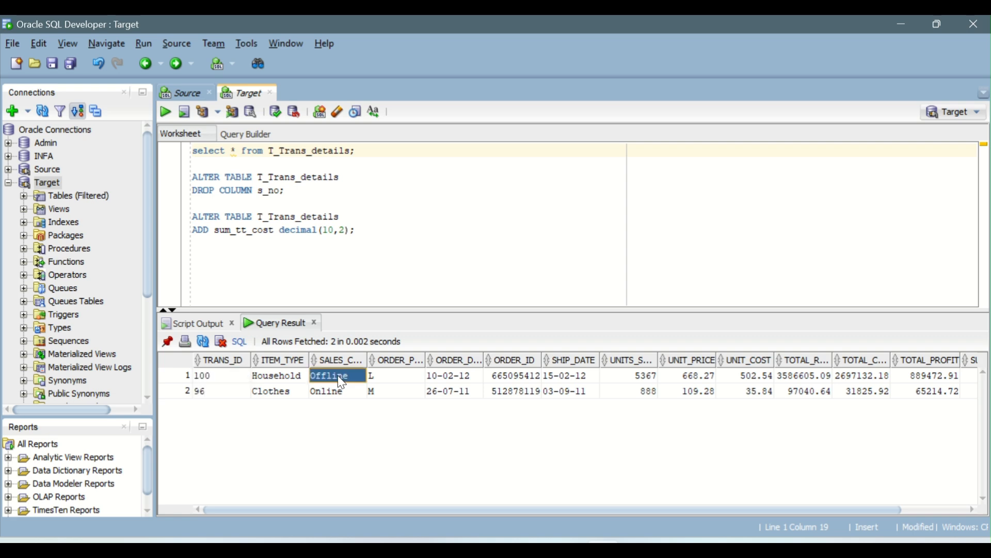
pyautogui.click(342, 397)
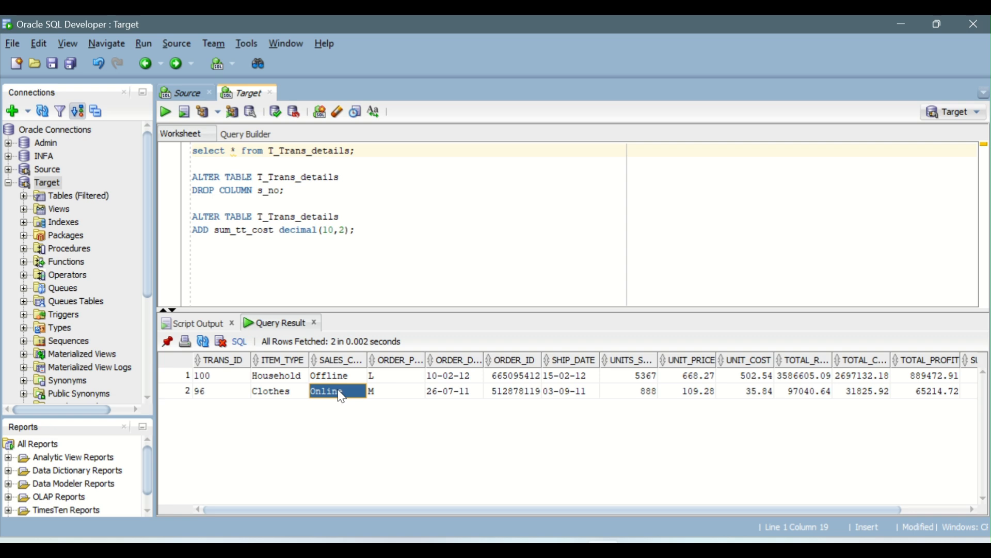
# Examine the SUM_TT_COST value for each sales channel in the Target query result
pyautogui.moveTo(441, 511); pyautogui.dragTo(507, 514)
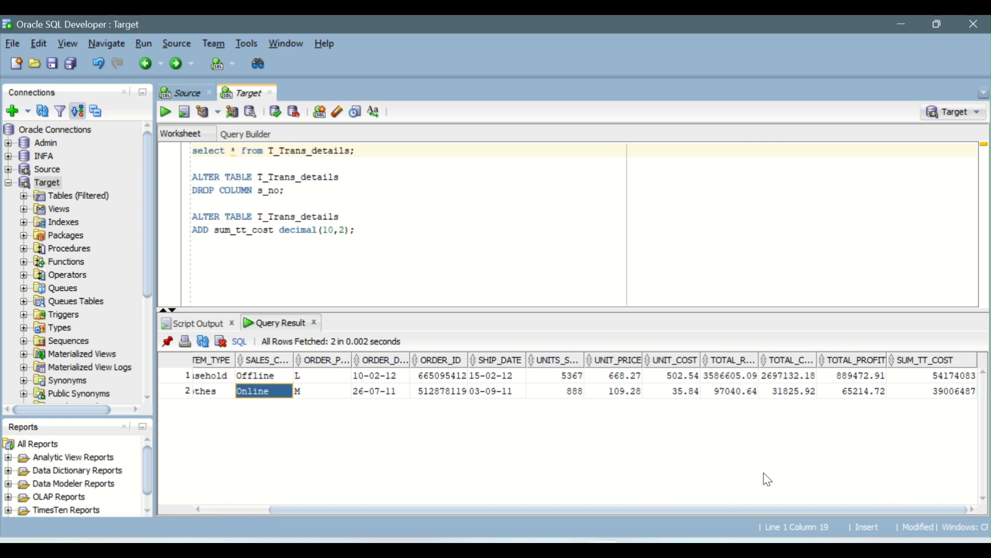
pyautogui.click(938, 377)
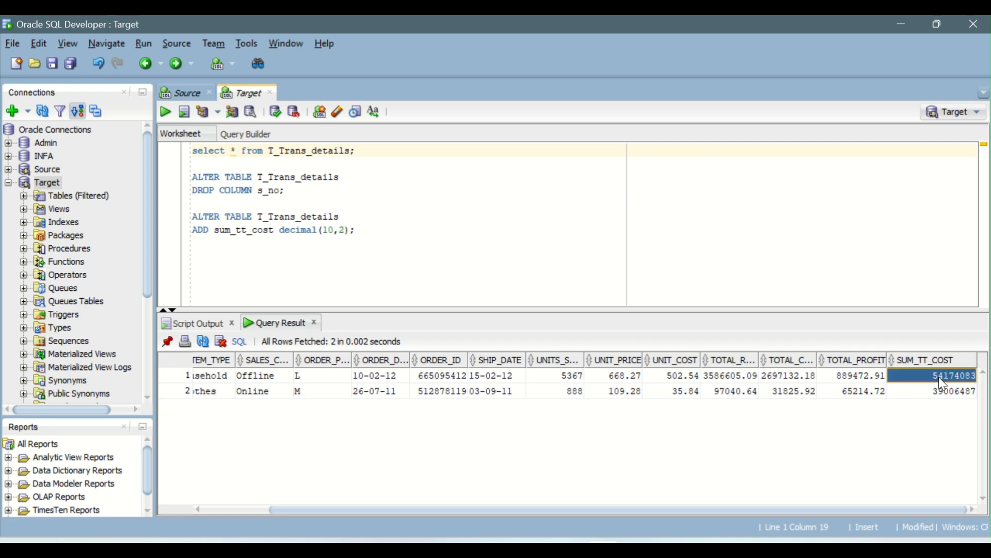
pyautogui.click(923, 398)
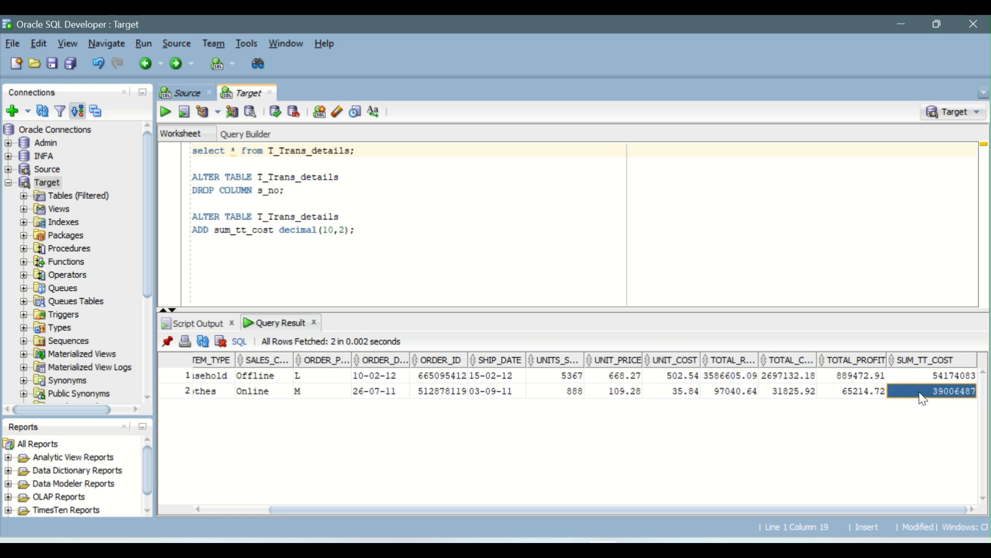
pyautogui.click(259, 377)
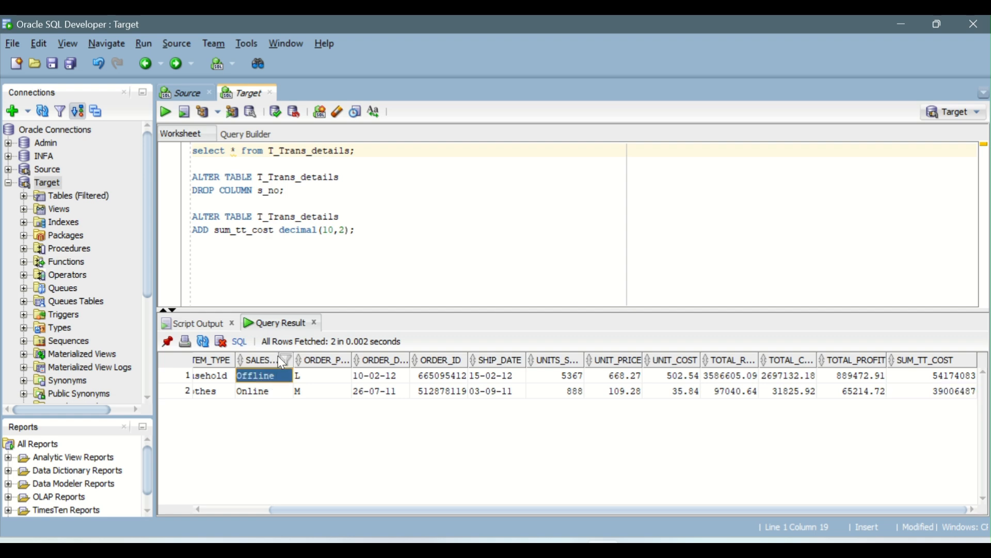
pyautogui.click(952, 378)
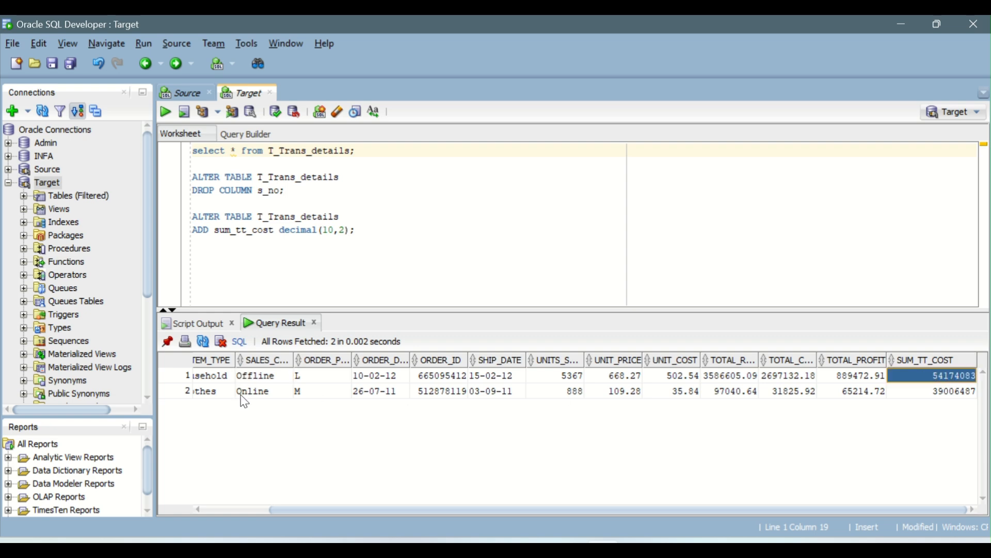
pyautogui.click(242, 397)
pyautogui.click(942, 394)
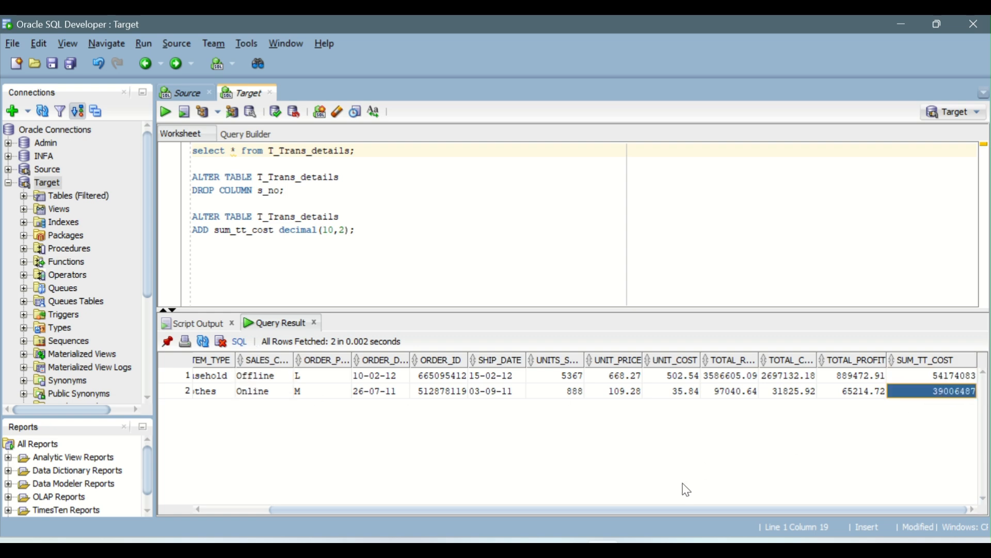
pyautogui.moveTo(680, 510); pyautogui.dragTo(589, 507)
# Compare the Source worksheet's SUM_TTL_COST per sales channel with the Target result's SUM_TT_COST values
pyautogui.moveTo(577, 537)
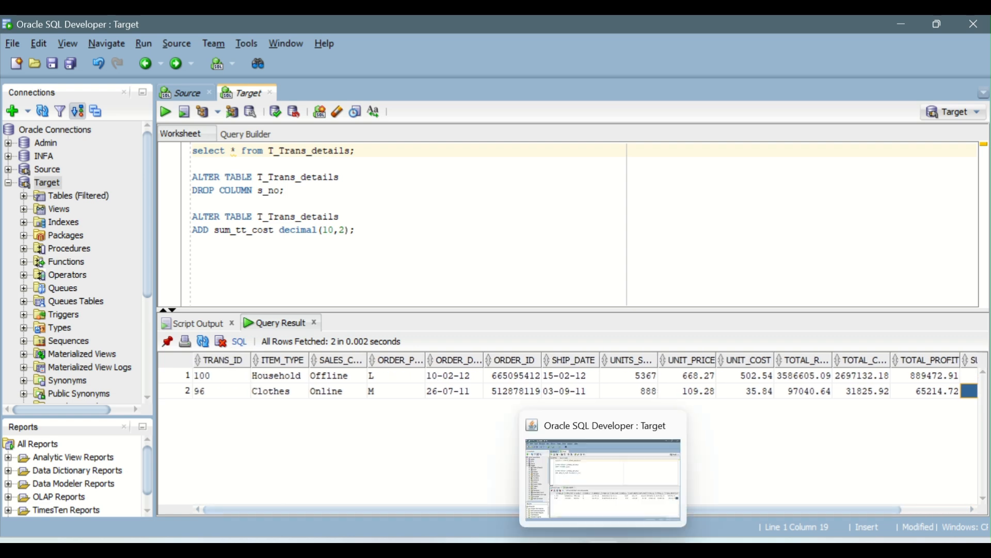
pyautogui.click(190, 94)
pyautogui.moveTo(218, 317); pyautogui.dragTo(296, 332)
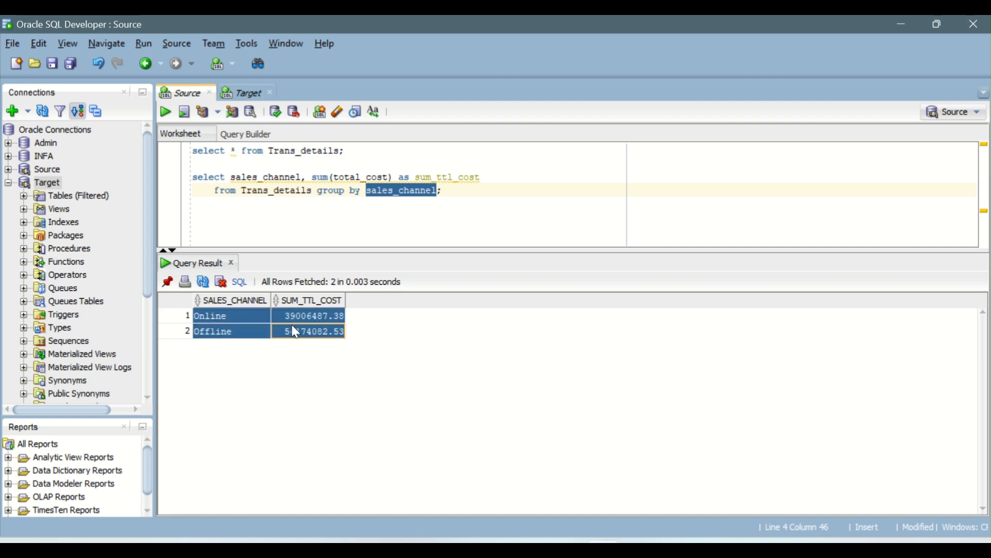
pyautogui.click(244, 95)
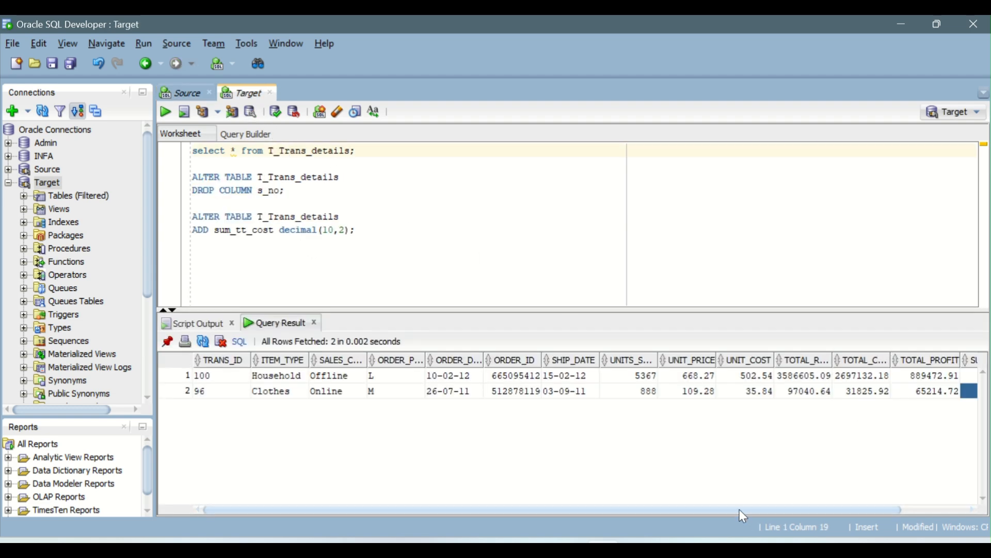
pyautogui.moveTo(740, 510); pyautogui.dragTo(839, 509)
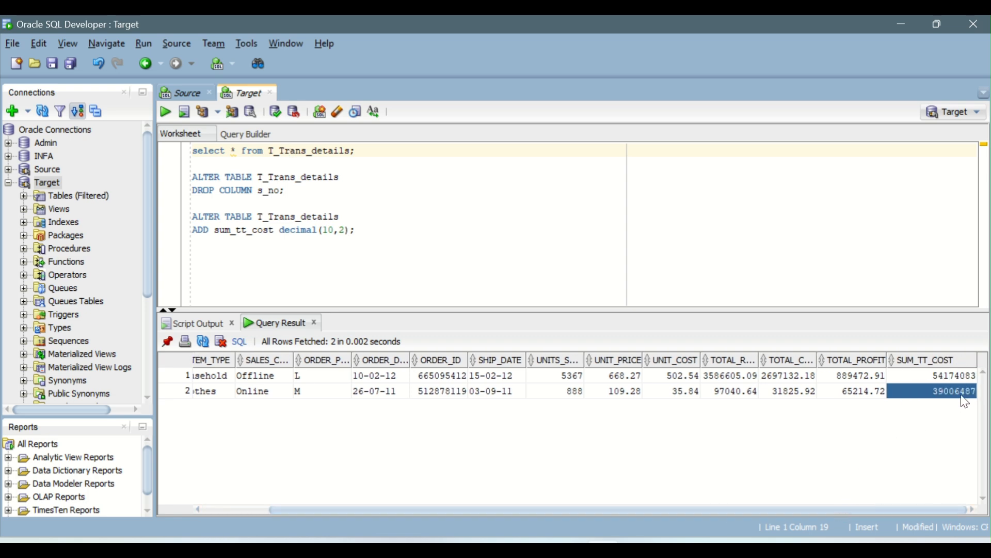
pyautogui.click(180, 93)
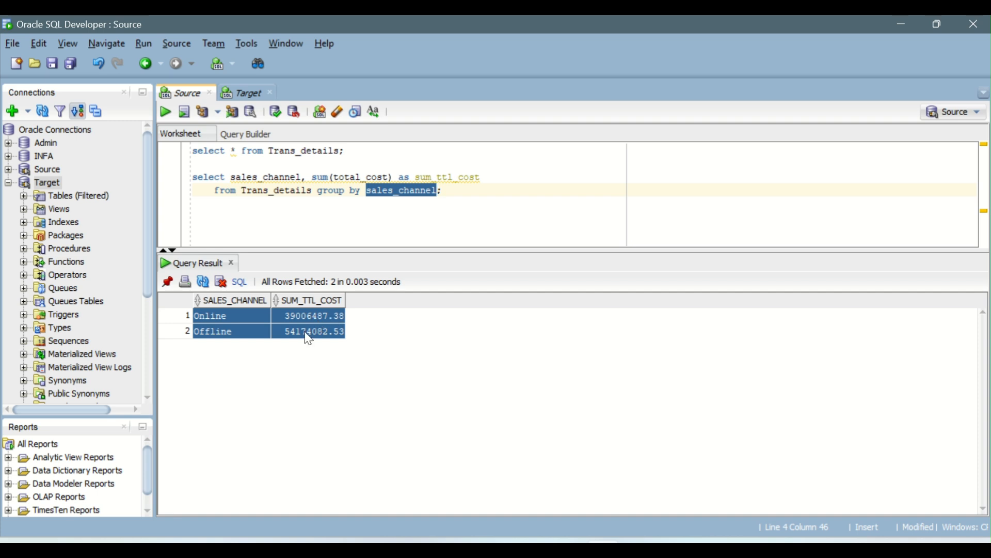
pyautogui.click(302, 314)
pyautogui.click(319, 318)
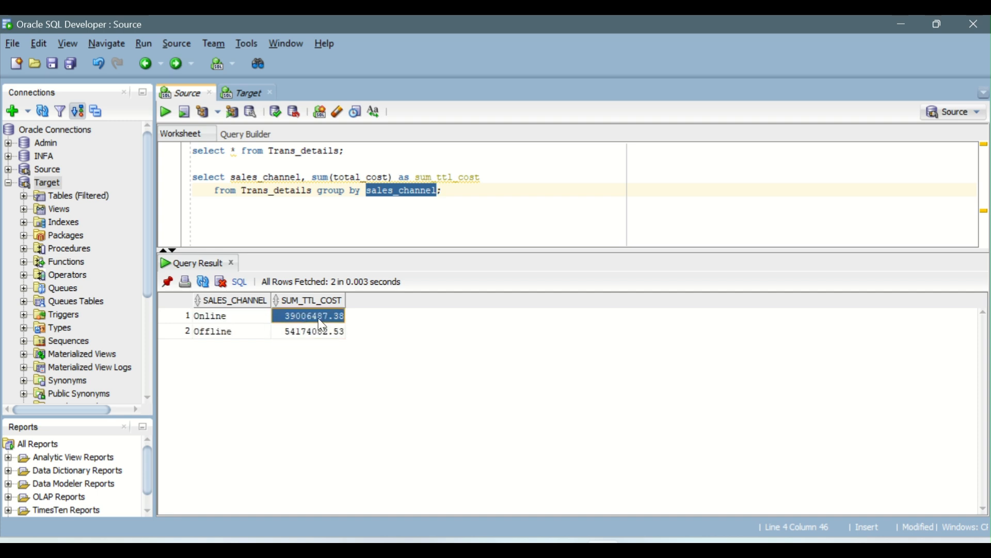
# Switch to the IICS_Daily_Notes document in Word and review scenarios 1 and 2 on summing total_cost overall and by sales_channel
pyautogui.click(566, 548)
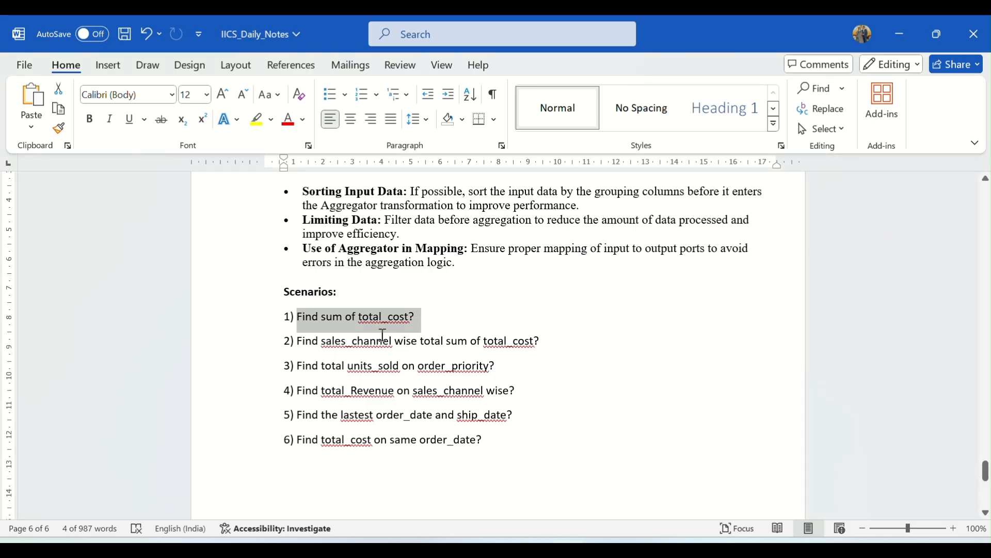
pyautogui.click(457, 331)
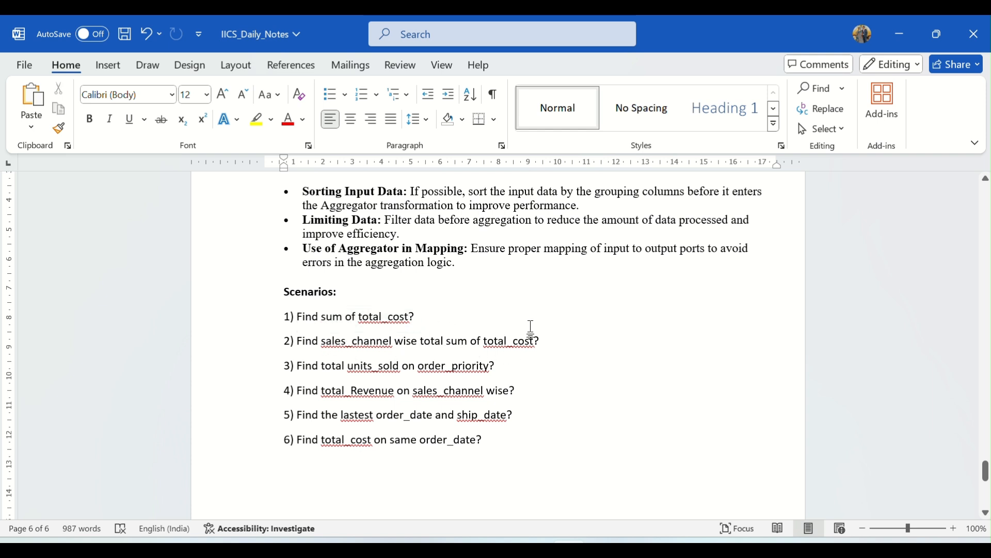
pyautogui.moveTo(543, 341); pyautogui.dragTo(289, 317)
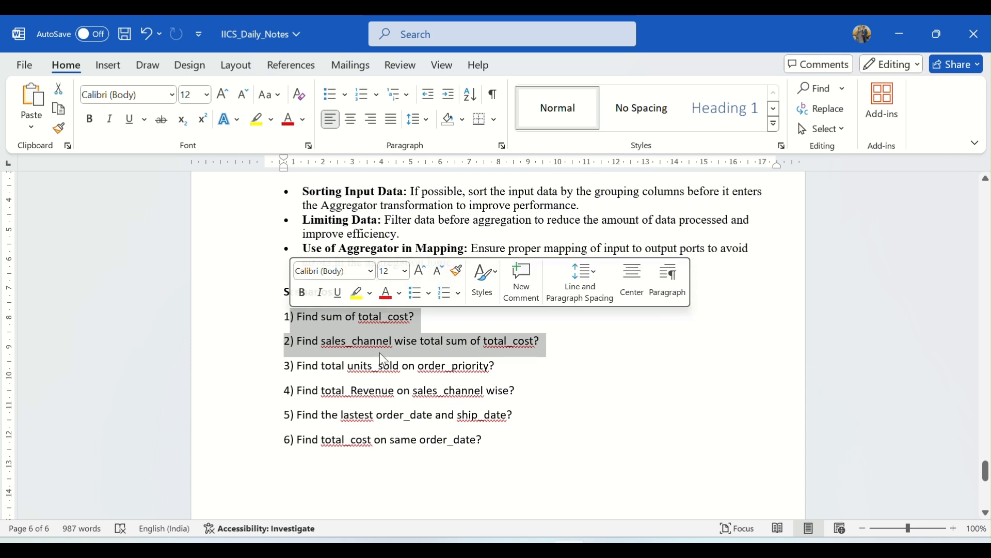
pyautogui.click(374, 324)
pyautogui.moveTo(360, 319); pyautogui.dragTo(452, 320)
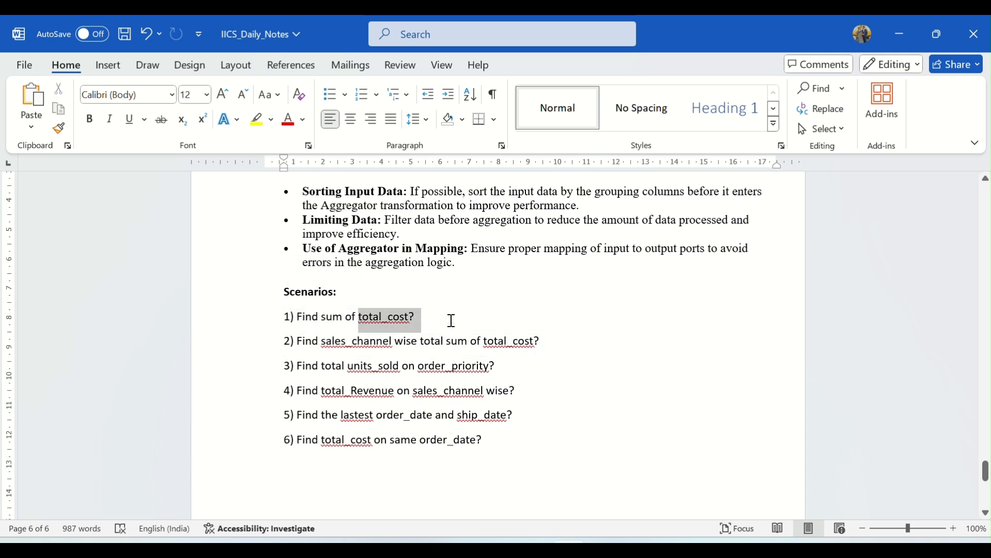
pyautogui.moveTo(320, 338); pyautogui.dragTo(543, 335)
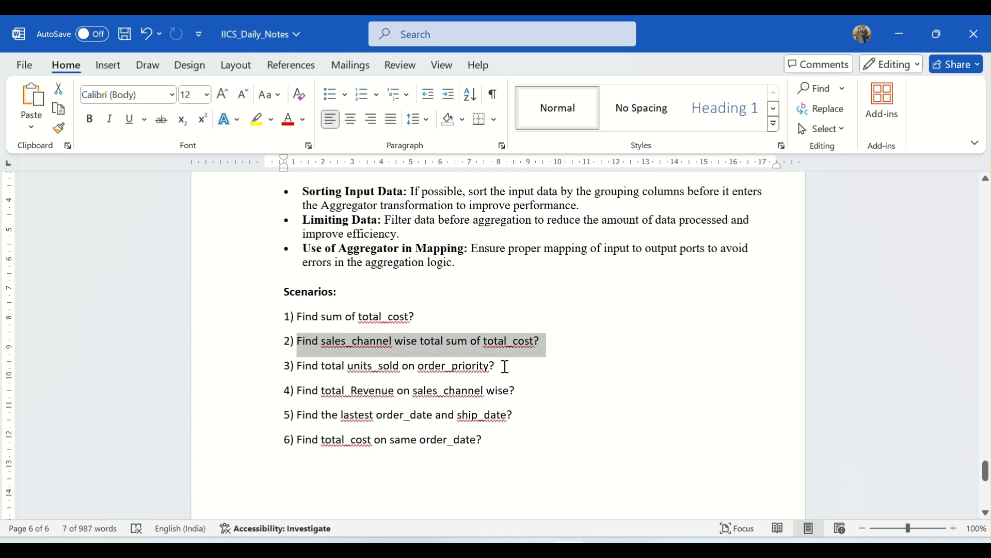
# Read scenario 3 in the Scenarios list, checking its units_sold and order_priority columns
pyautogui.moveTo(499, 366); pyautogui.dragTo(310, 370)
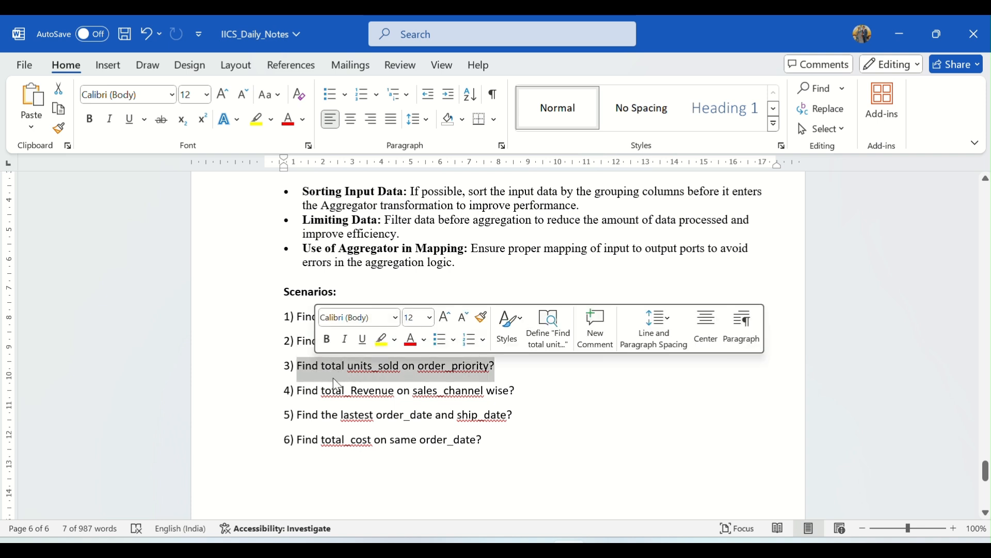
pyautogui.click(385, 377)
pyautogui.doubleClick(384, 372)
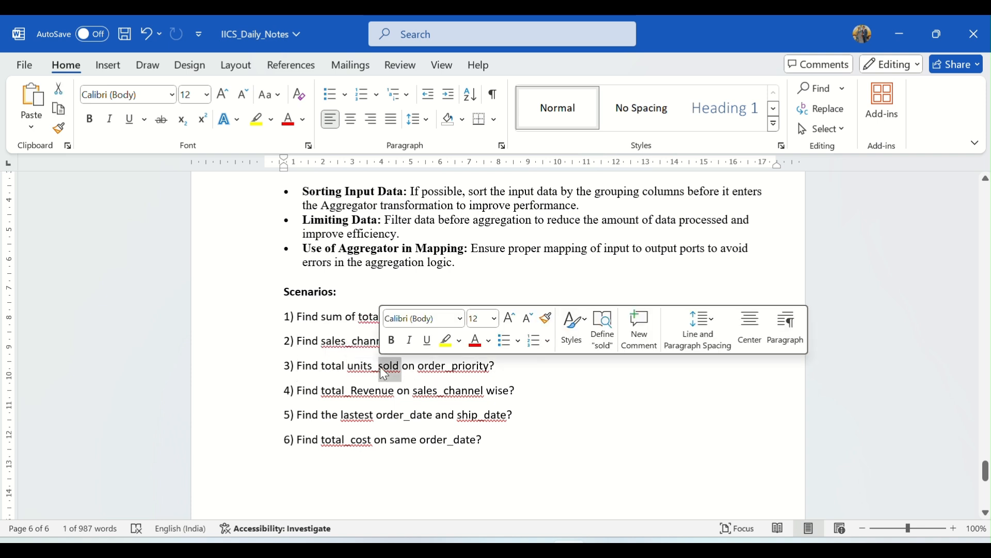
pyautogui.doubleClick(360, 370)
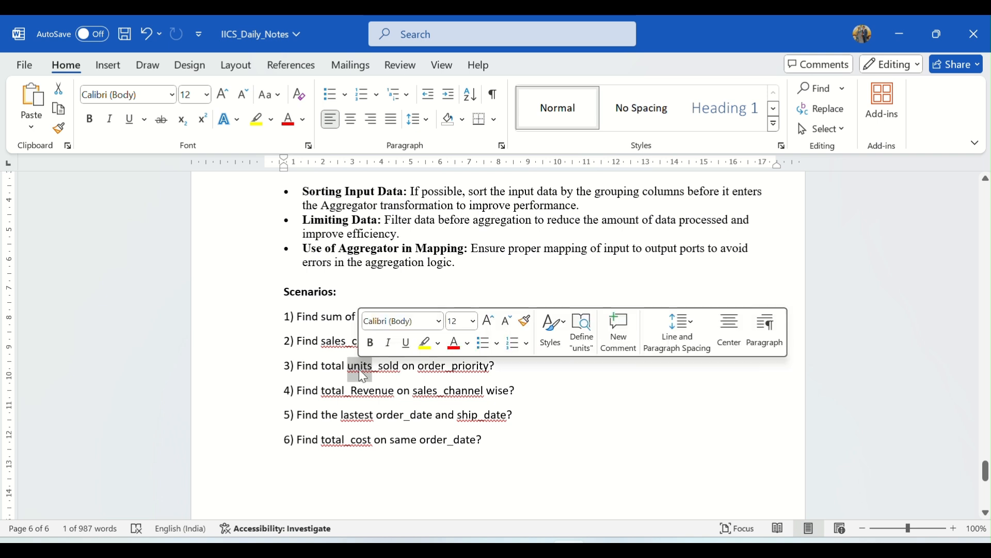
pyautogui.doubleClick(427, 371)
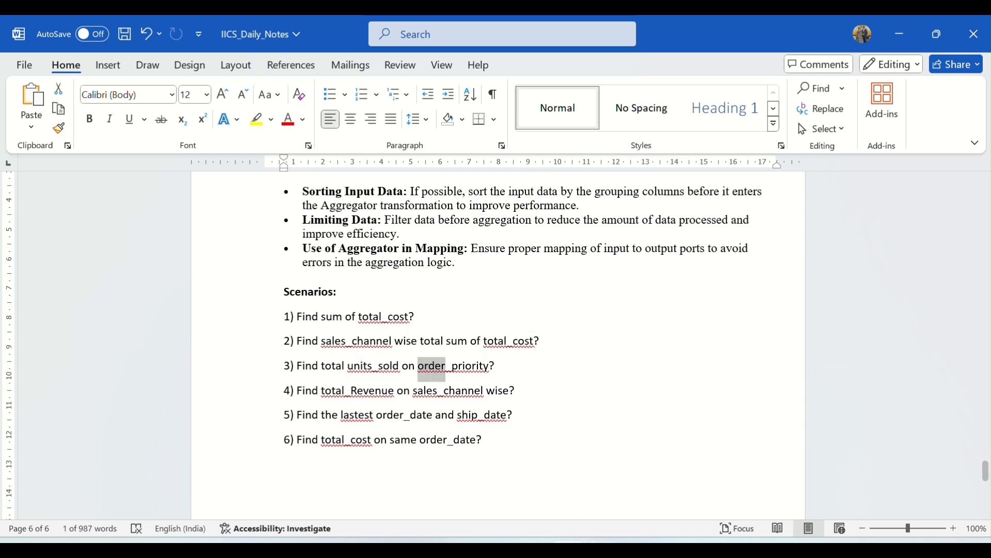
# Switch to Oracle SQL Developer and run the select * from Trans_details query in the Source worksheet
pyautogui.click(603, 548)
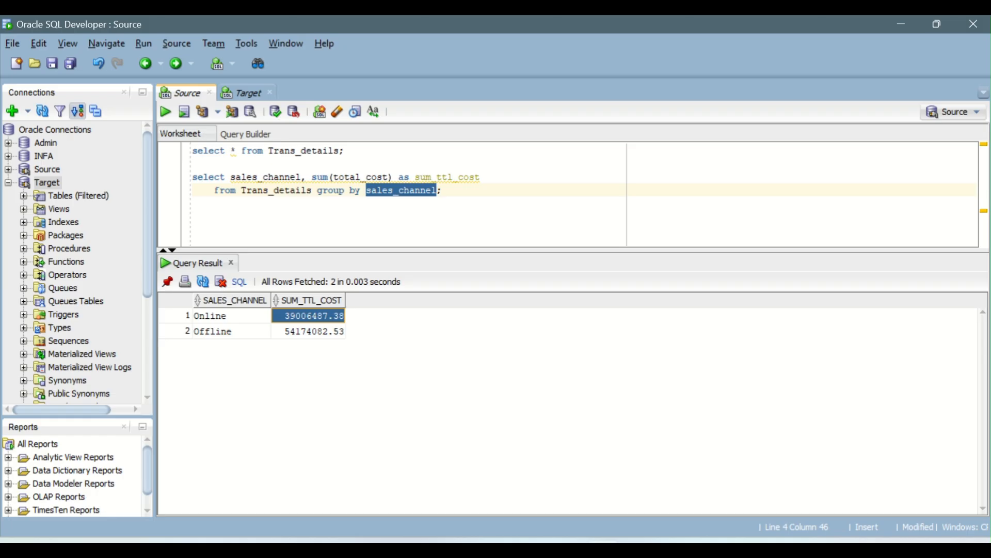
pyautogui.click(269, 152)
pyautogui.click(165, 112)
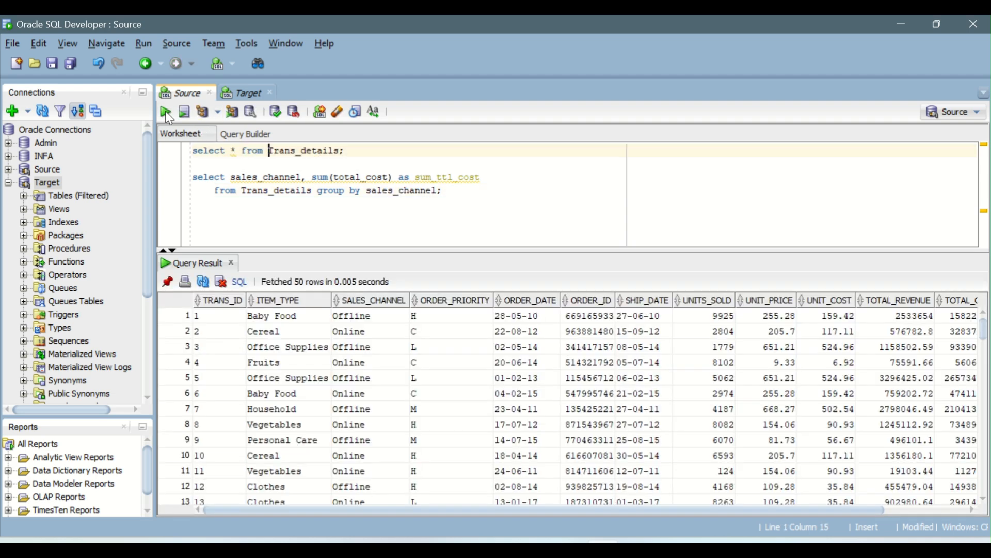
# Examine the ORDER_PRIORITY codes across the Trans_details rows in the query result
pyautogui.moveTo(459, 316); pyautogui.dragTo(449, 480)
pyautogui.scroll(-7, 443, 398)
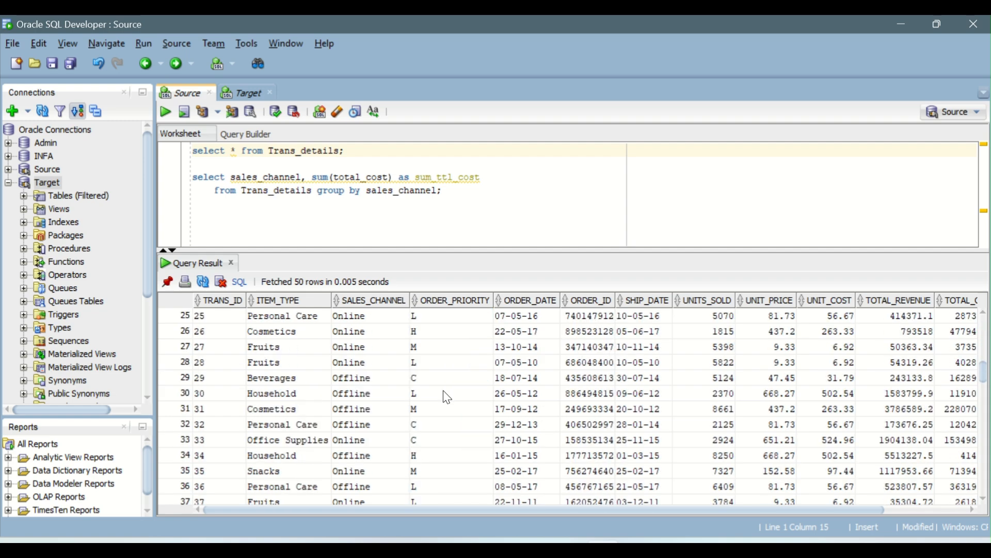
pyautogui.scroll(7, 445, 398)
pyautogui.click(433, 349)
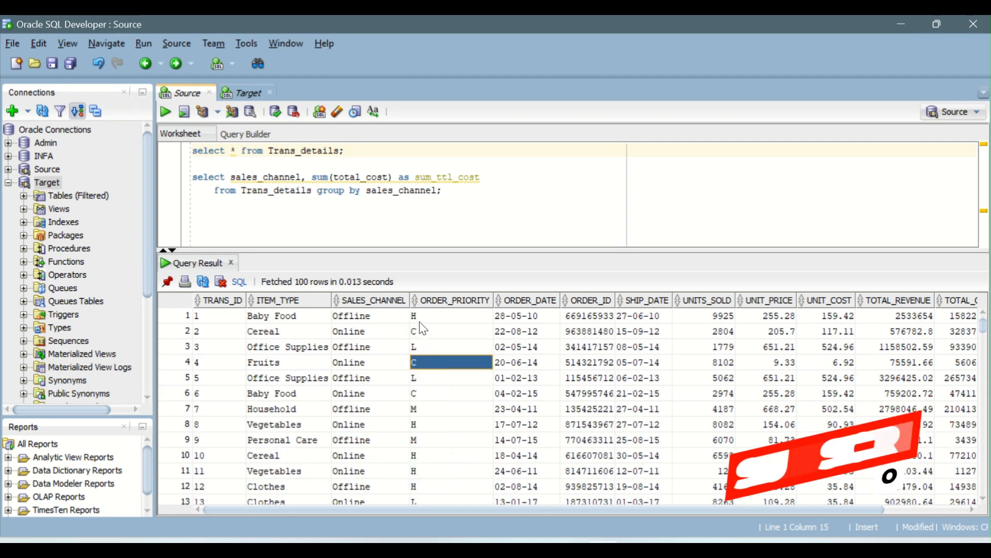
pyautogui.click(430, 361)
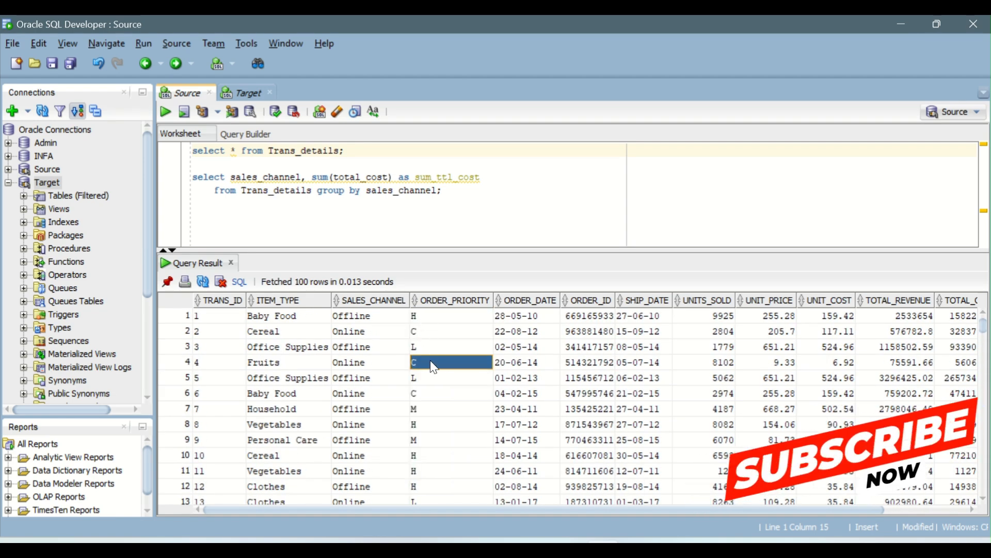
pyautogui.click(428, 411)
pyautogui.scroll(-10, 425, 408)
pyautogui.scroll(10, 423, 413)
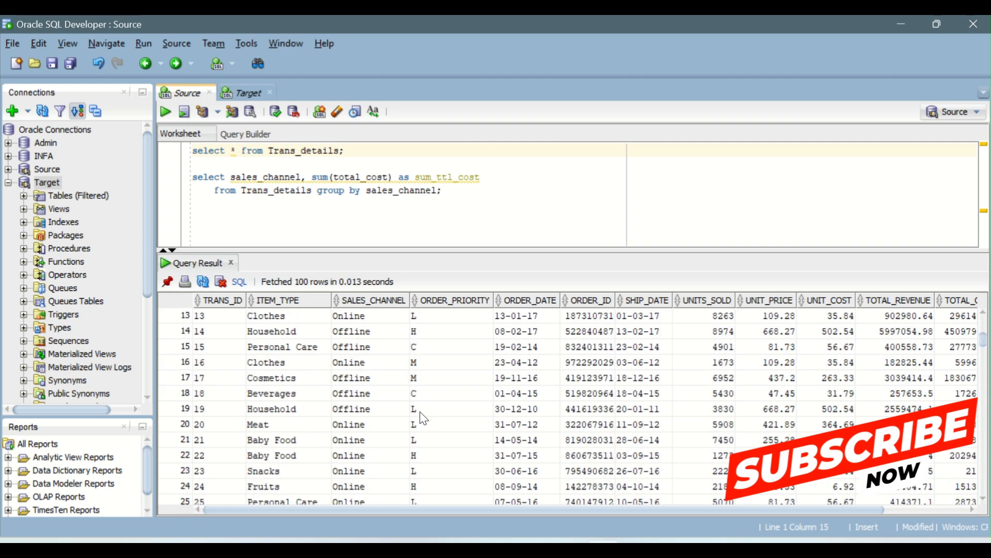
# Switch to the Word notes and add "(H - High)" after order_priority in scenario 3
pyautogui.click(570, 547)
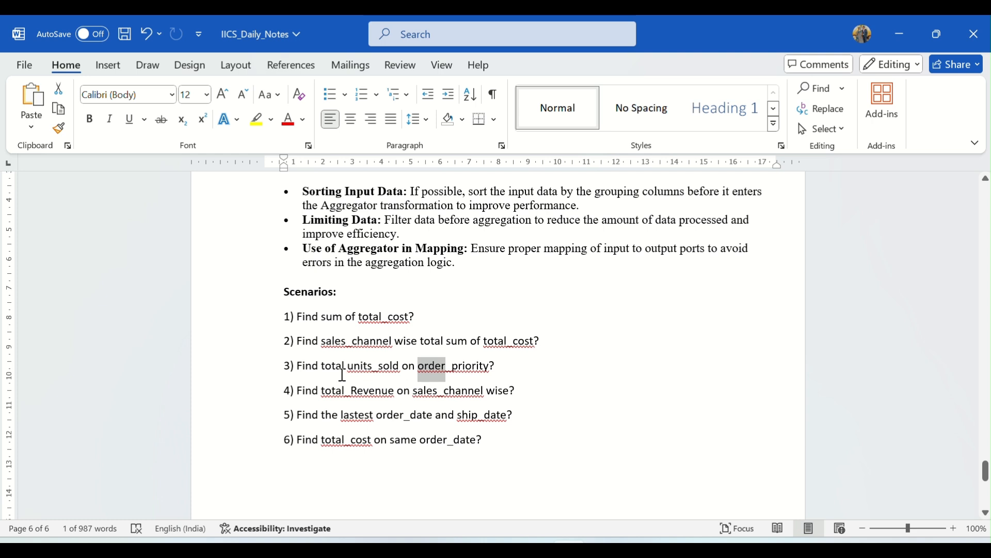
pyautogui.click(497, 367)
pyautogui.write('(')
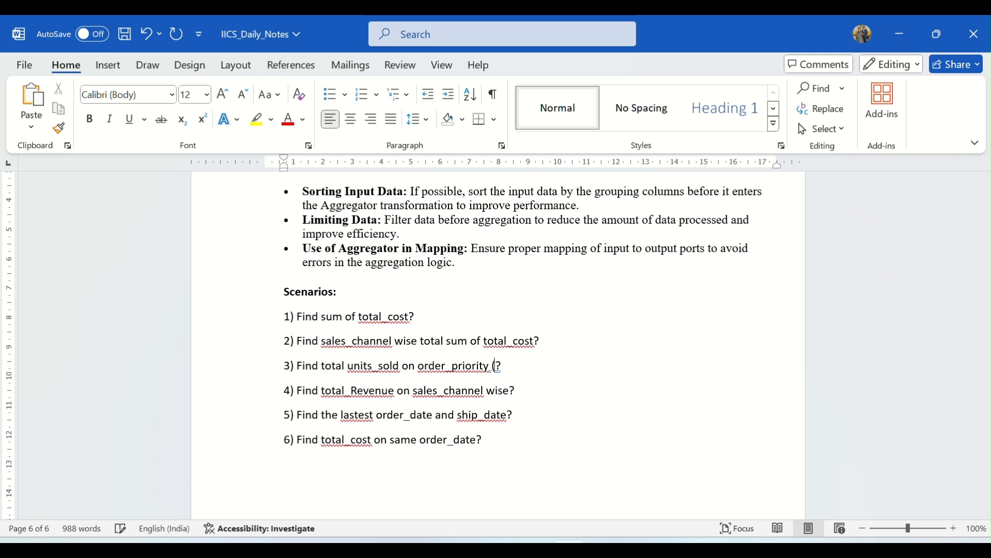
pyautogui.write('H')
pyautogui.write(') ')
pyautogui.write(' - High')
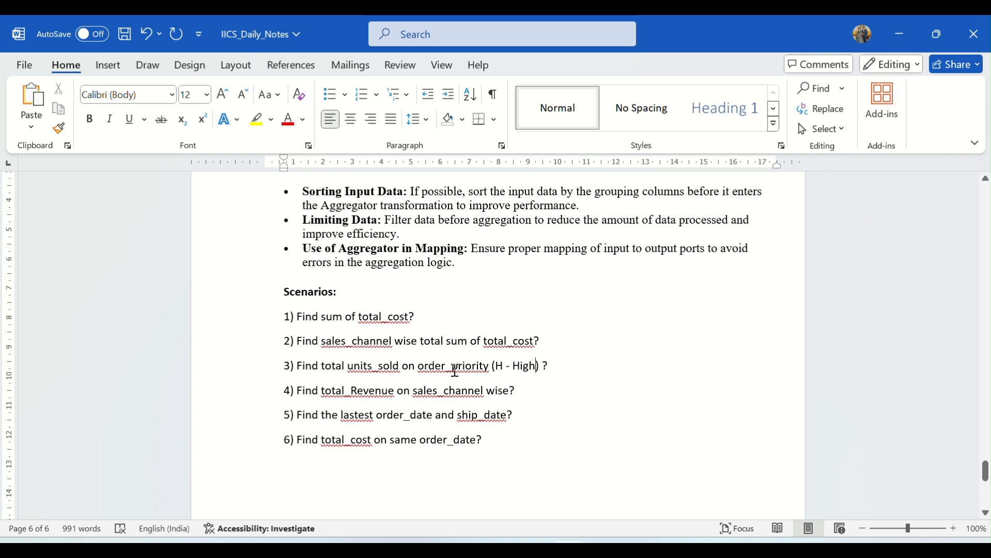
pyautogui.moveTo(455, 369); pyautogui.dragTo(536, 367)
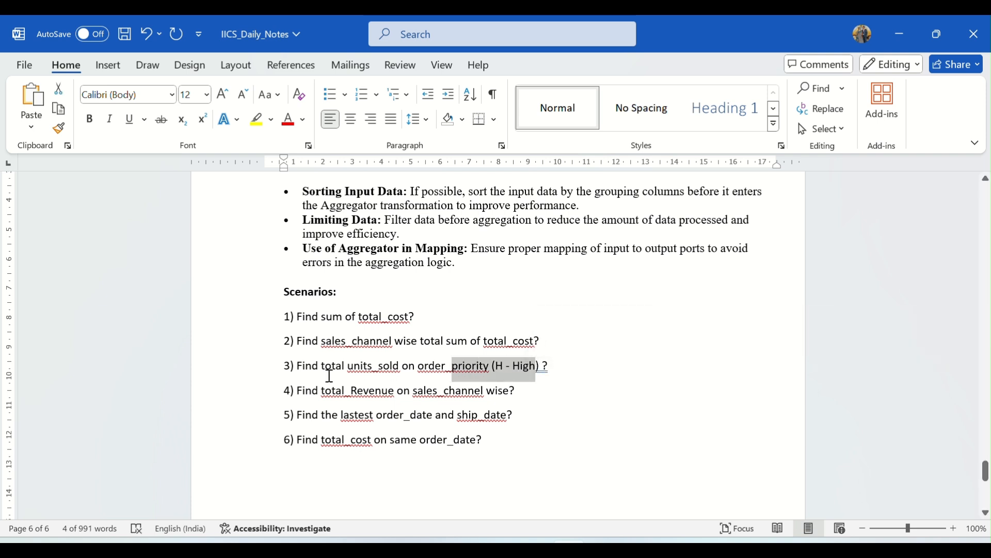
pyautogui.moveTo(332, 365); pyautogui.dragTo(402, 371)
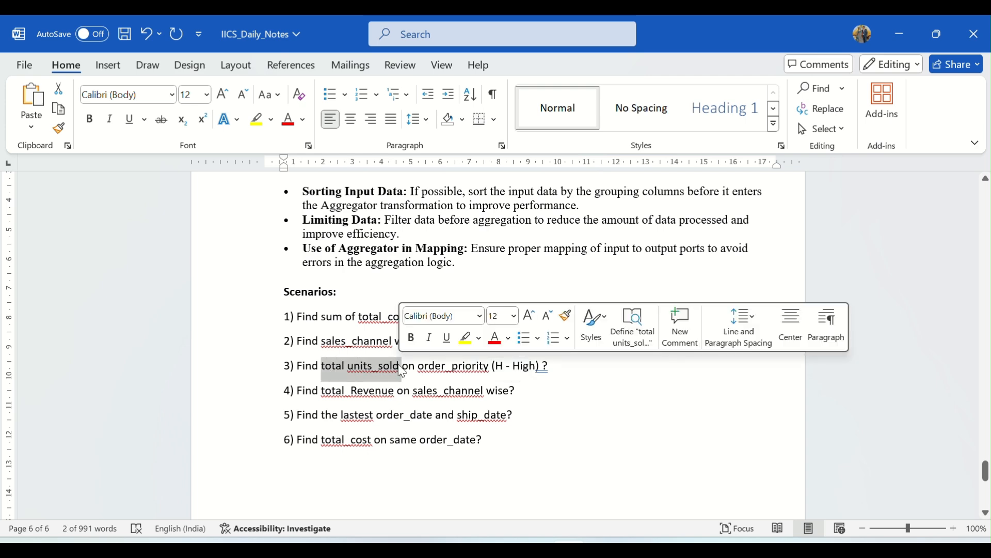
# Switch to SQL Developer and replace sales_channel in the grouped query's select list with the copied ORDER_PRIORITY column name
pyautogui.hotkey('alt', 'Tab')
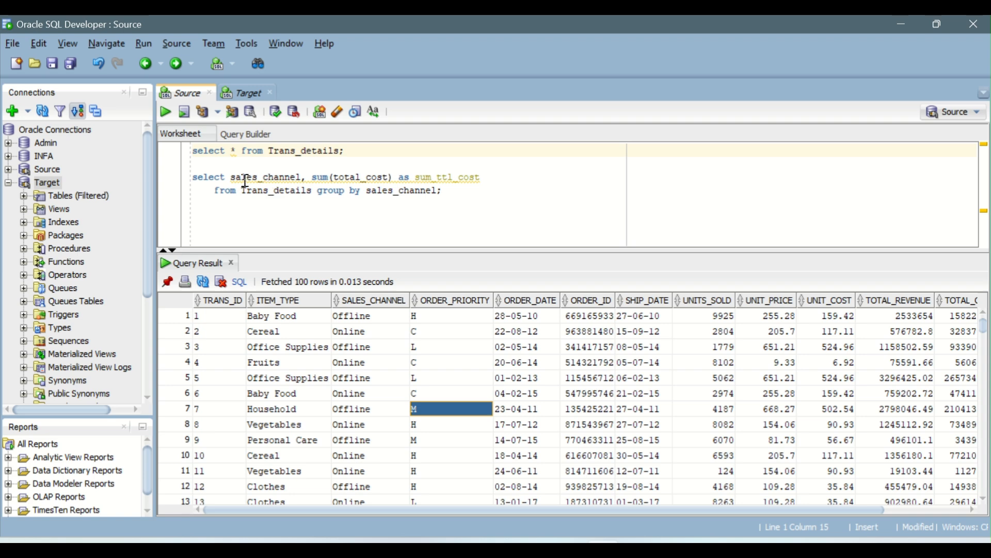
pyautogui.moveTo(301, 178); pyautogui.dragTo(225, 178)
pyautogui.rightClick(447, 300)
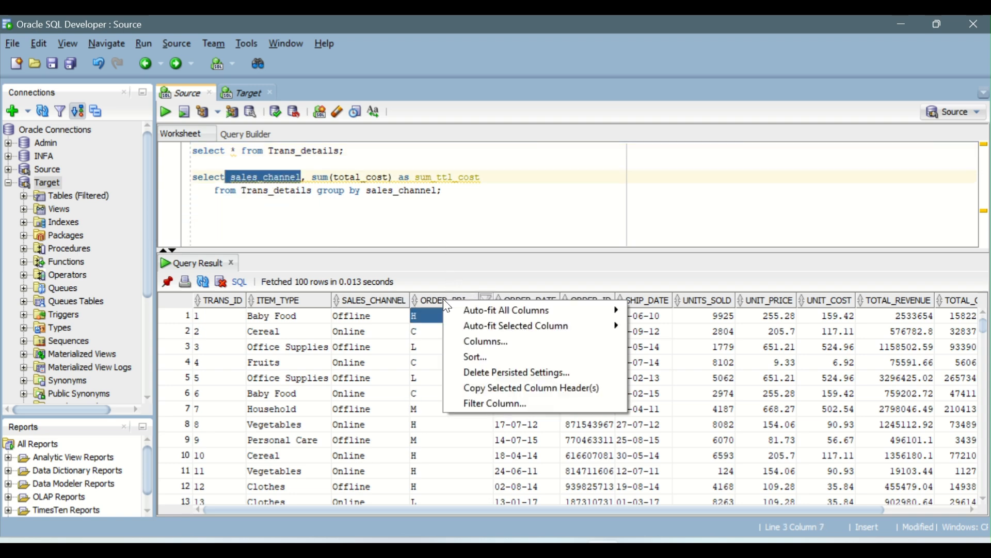
pyautogui.click(518, 389)
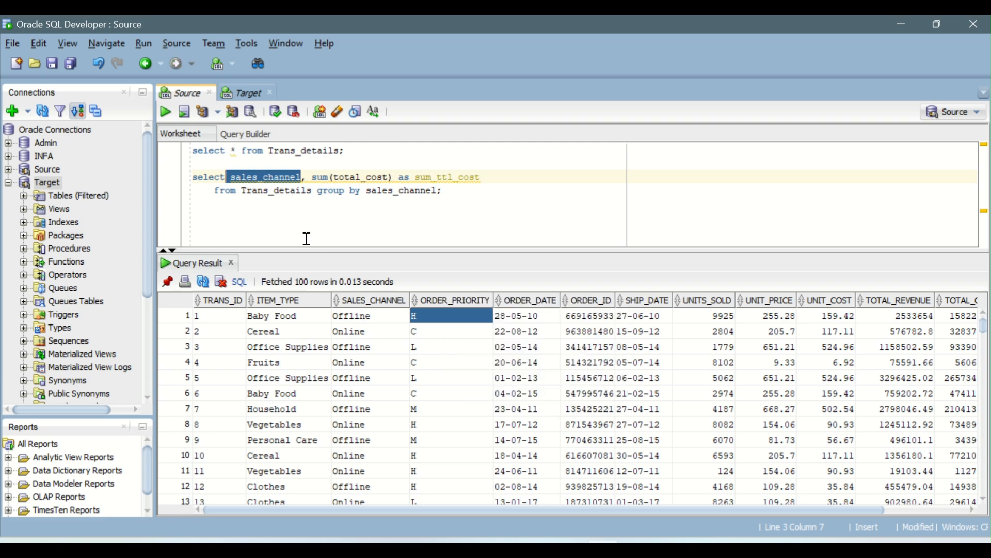
pyautogui.hotkey('ctrl', 'v')
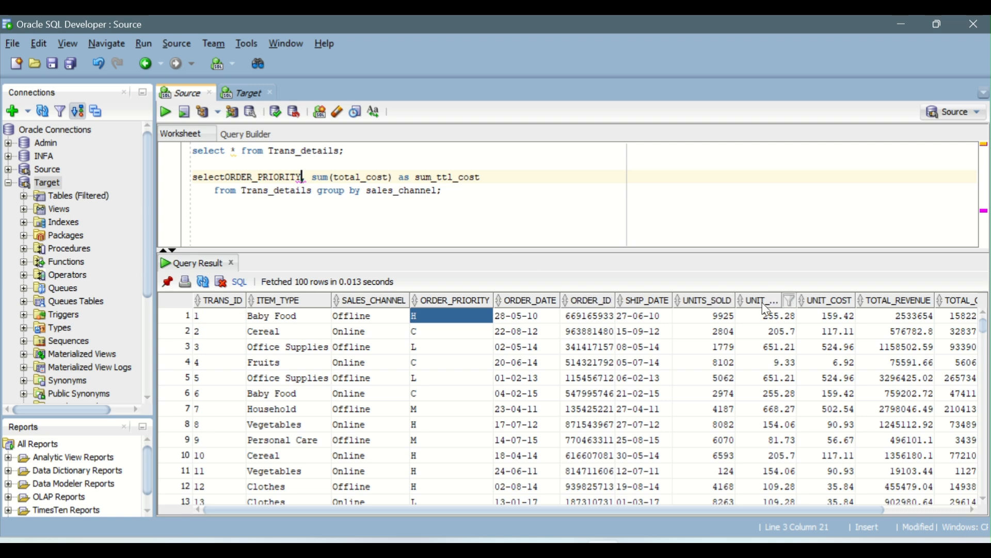
# Change the query's aggregate to sum(UNITS_SOLD) with the alias sum_UNITS_SOLD, using the copied UNITS_SOLD column name
pyautogui.rightClick(700, 308)
pyautogui.click(743, 389)
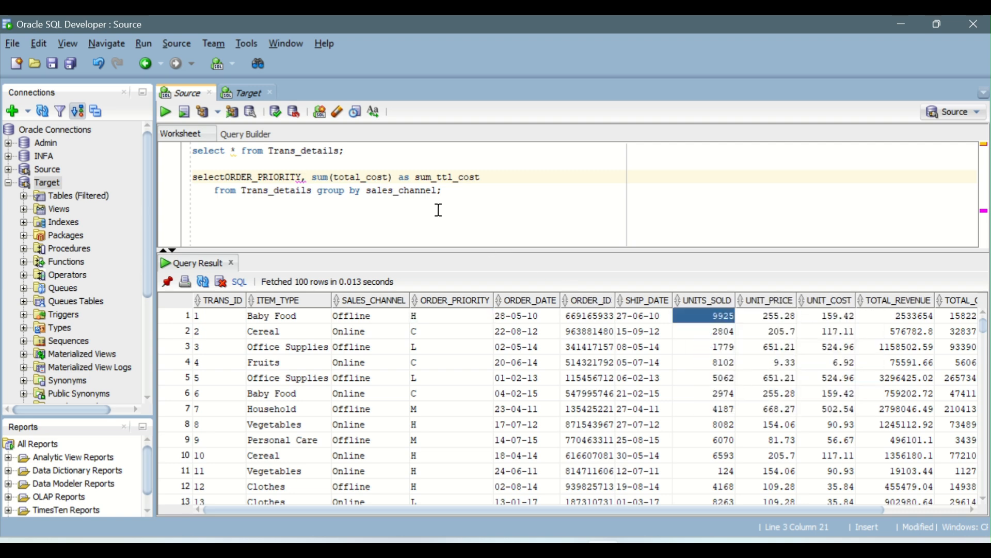
pyautogui.doubleClick(362, 178)
pyautogui.hotkey('ctrl', 'v')
pyautogui.moveTo(437, 178); pyautogui.dragTo(479, 177)
pyautogui.hotkey('ctrl', 'v')
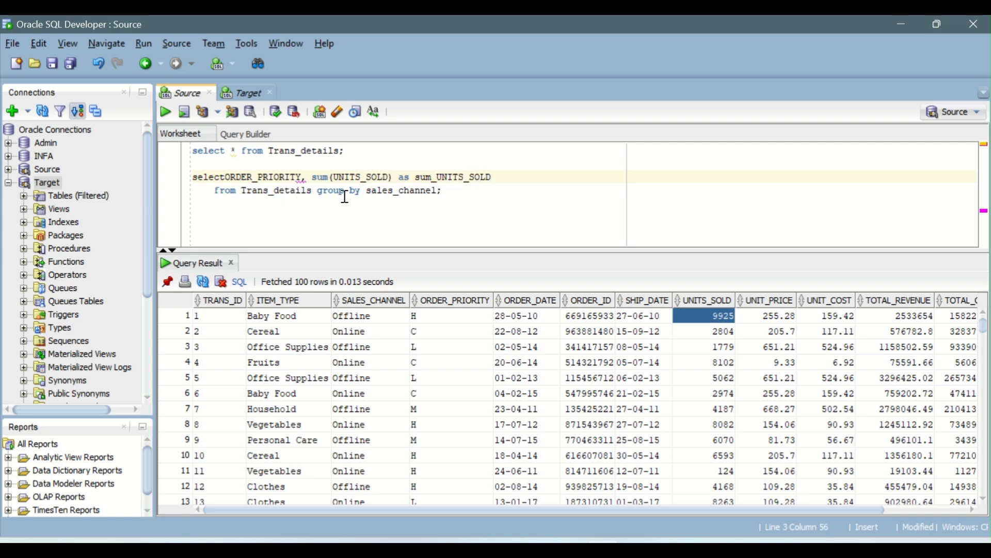
# Insert the missing space before ORDER_PRIORITY in the select list and change the group by column to ORDER_PRIORITY
pyautogui.click(231, 176)
pyautogui.click(291, 174)
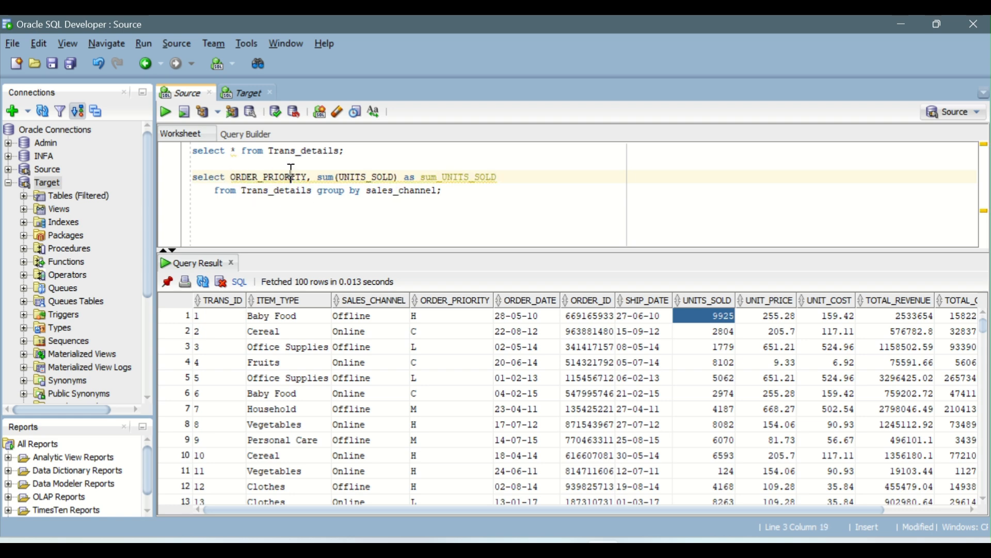
pyautogui.doubleClick(291, 174)
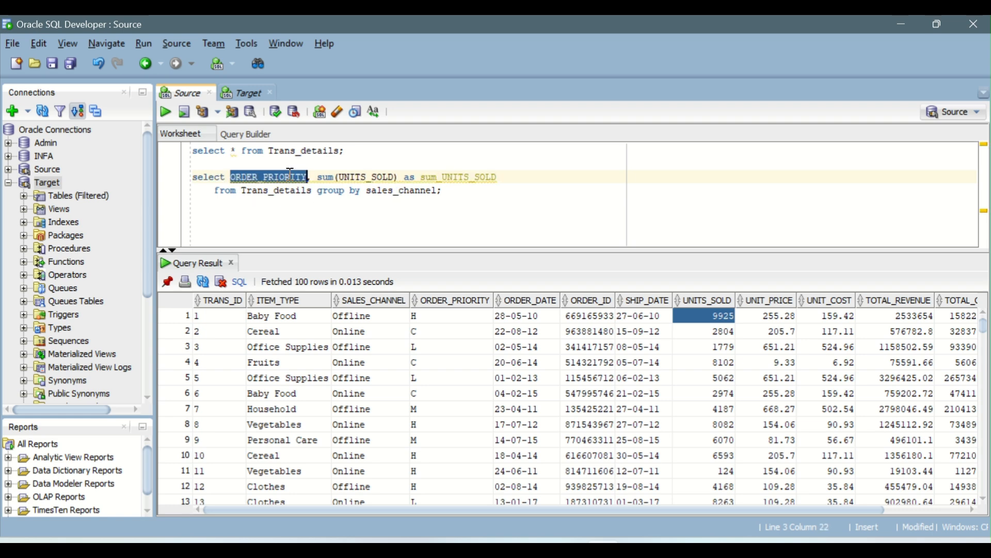
pyautogui.doubleClick(395, 192)
pyautogui.hotkey('ctrl', 'v')
# Append where ORDER_PRIORITY = 'H' after the group by clause and try to run the query
pyautogui.write('where')
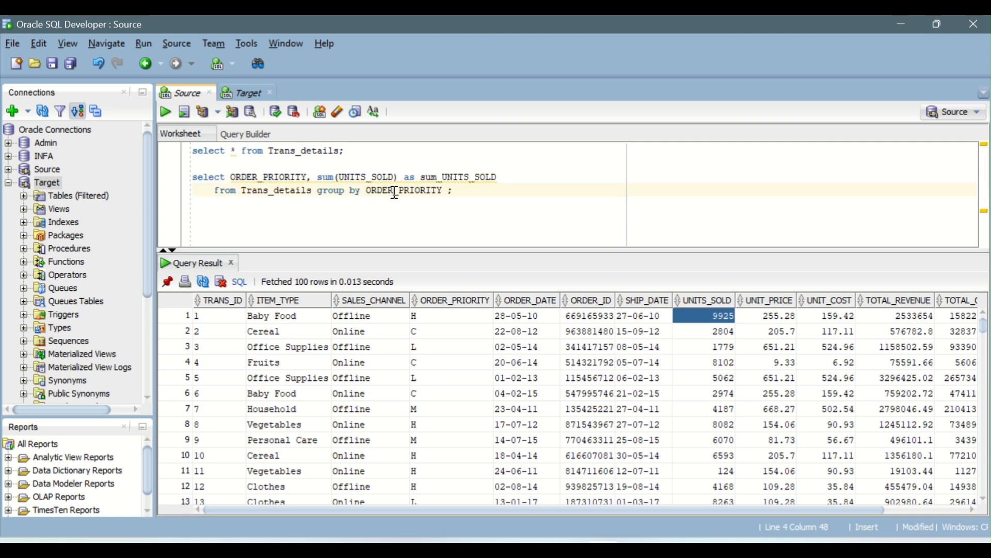
pyautogui.hotkey('ctrl', 'v')
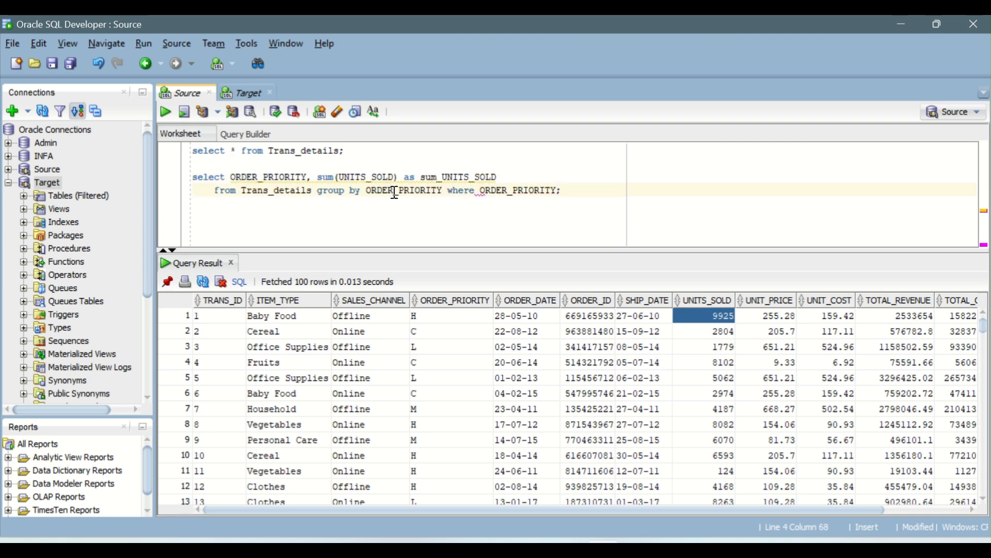
pyautogui.write('= ')
pyautogui.write("'H'")
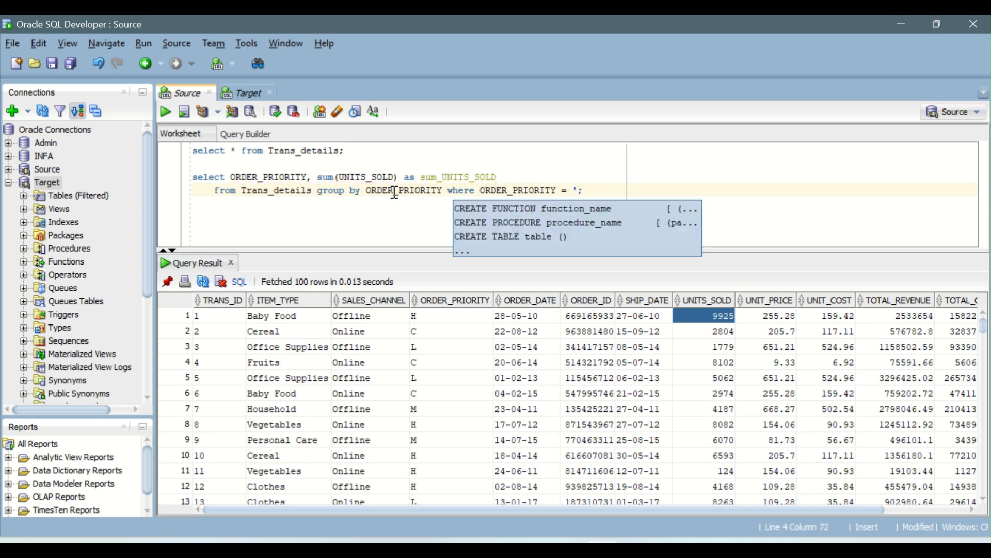
pyautogui.hotkey('ctrl', 'Return')
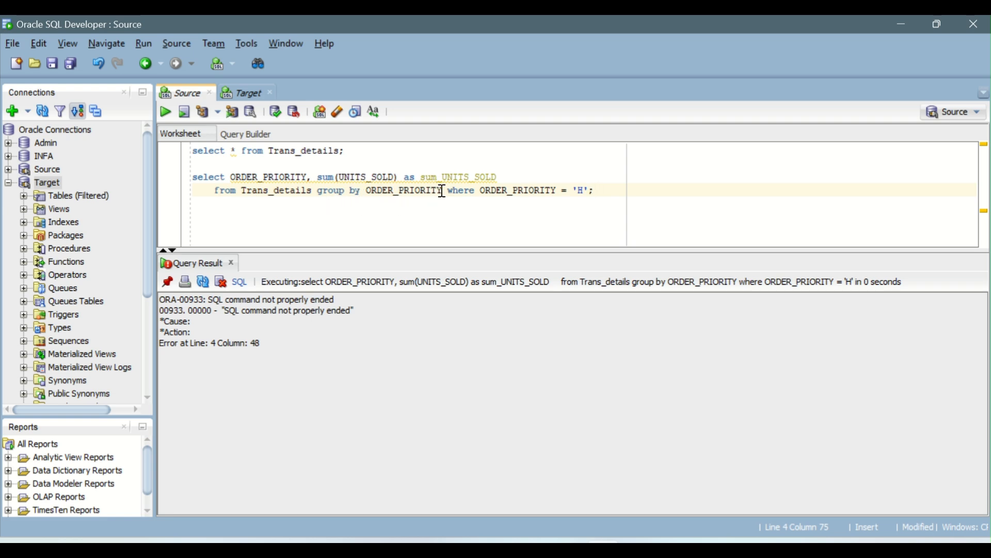
# Run only the select and group by ORDER_PRIORITY portion of the query, excluding the where condition
pyautogui.moveTo(443, 191); pyautogui.dragTo(192, 177)
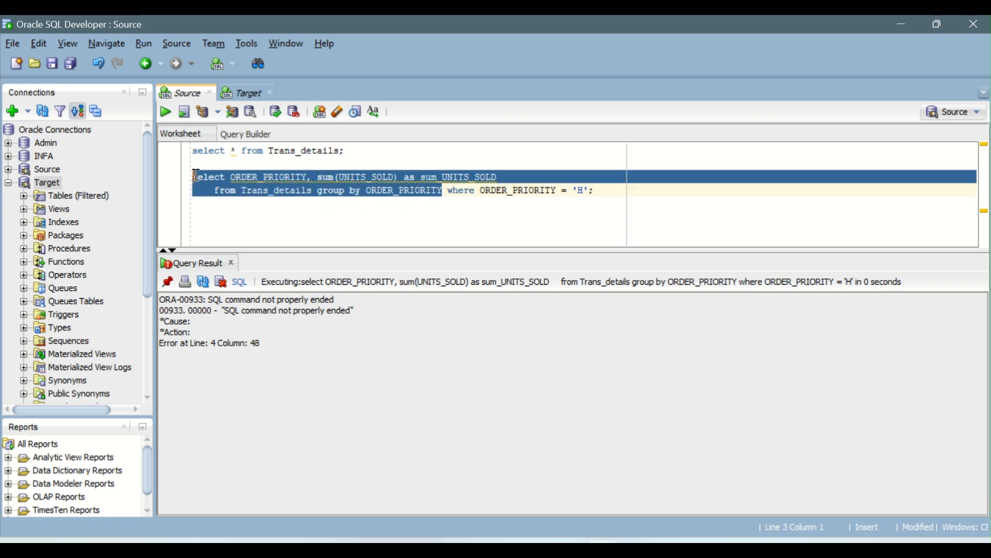
pyautogui.click(166, 111)
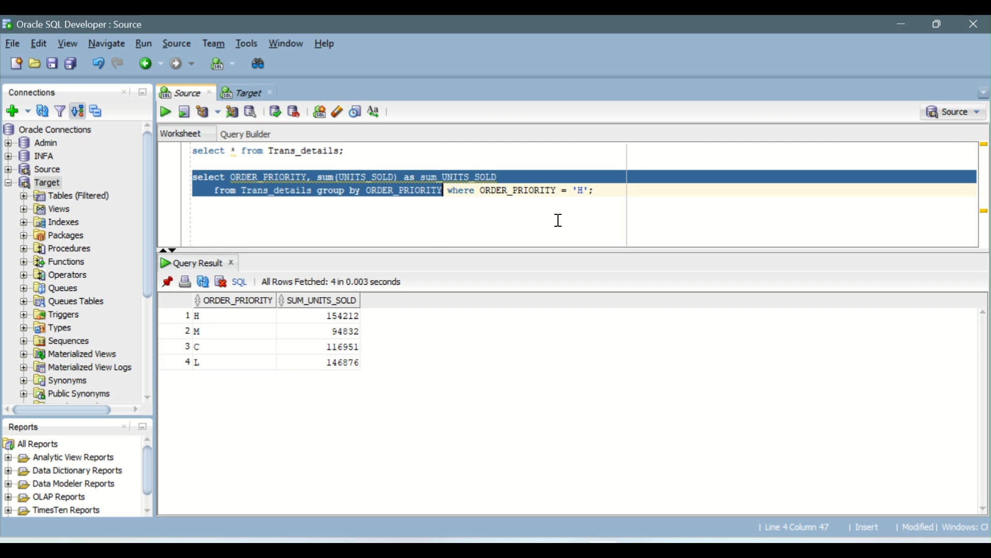
pyautogui.click(588, 191)
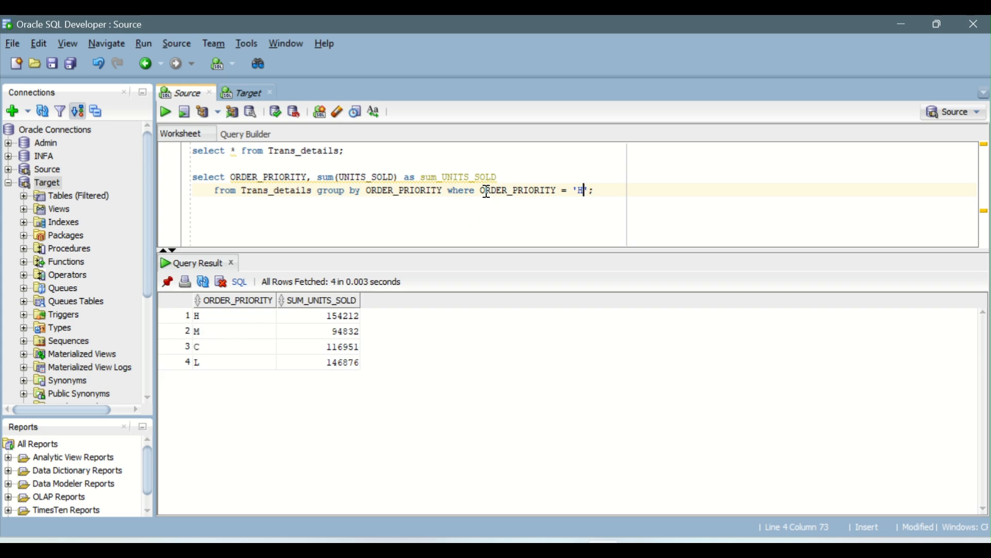
# Enclose the grouped ORDER_PRIORITY query in parentheses as a subquery and add an outer select * from on the line above it
pyautogui.click(445, 190)
pyautogui.write(')')
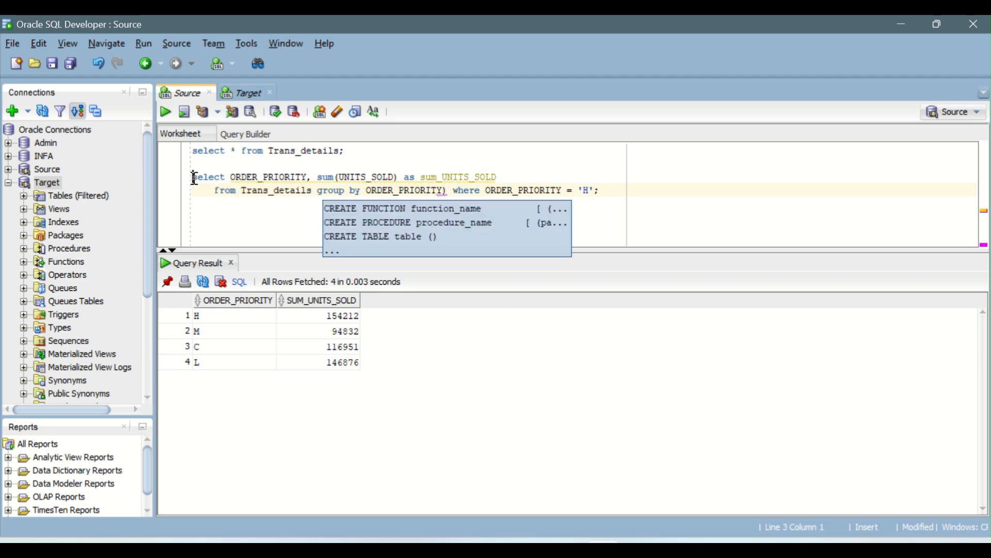
pyautogui.write('(')
pyautogui.press('Left')
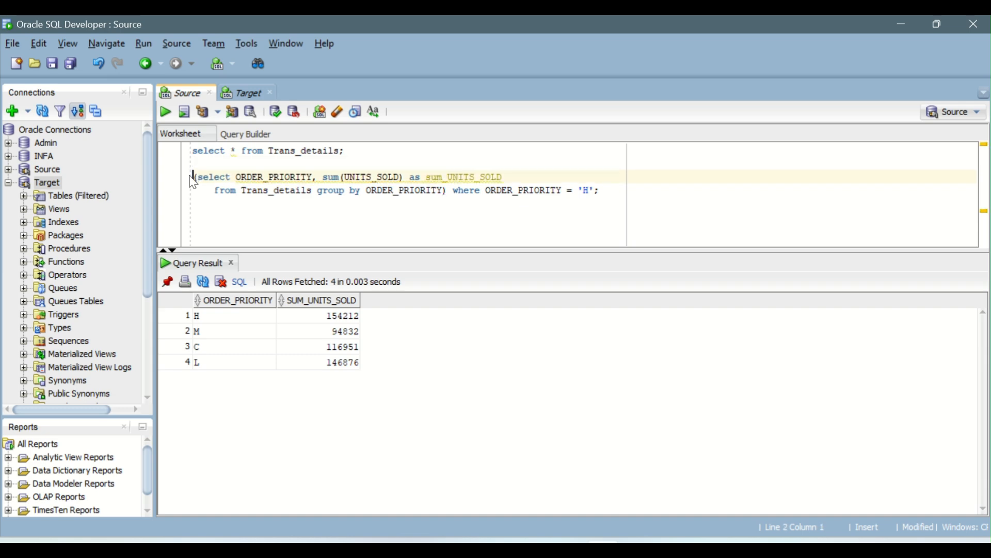
pyautogui.press('Return')
pyautogui.press('Up')
pyautogui.write('sele')
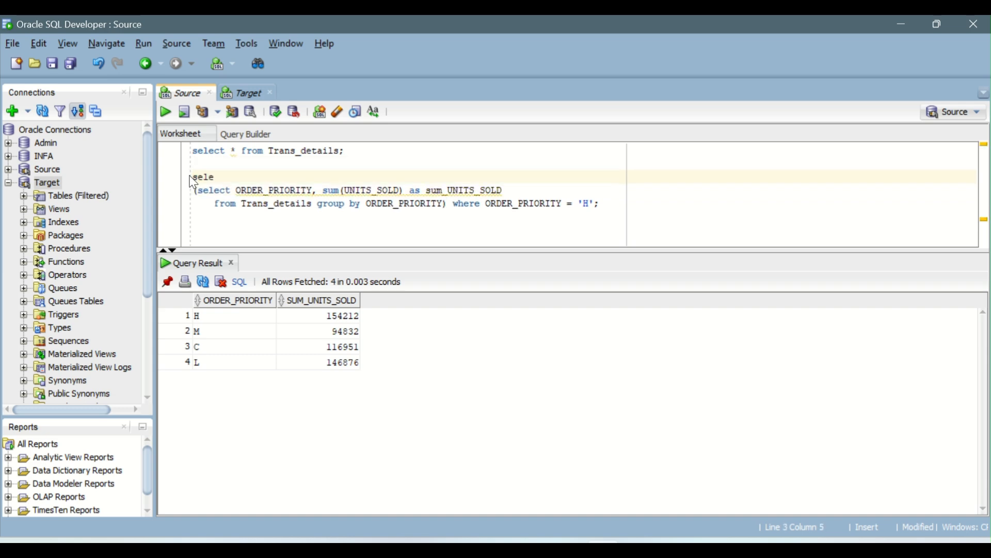
pyautogui.write('ct * fro')
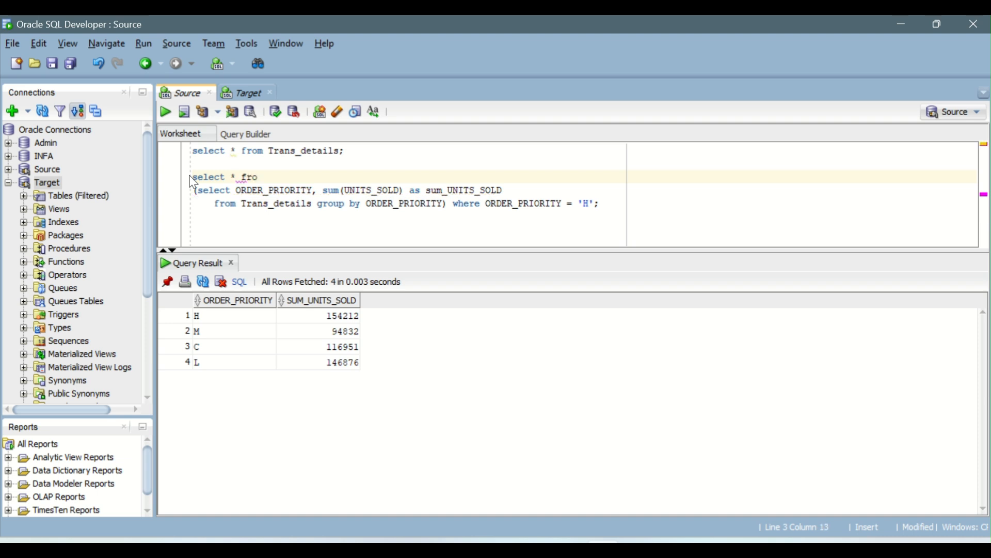
pyautogui.write('m')
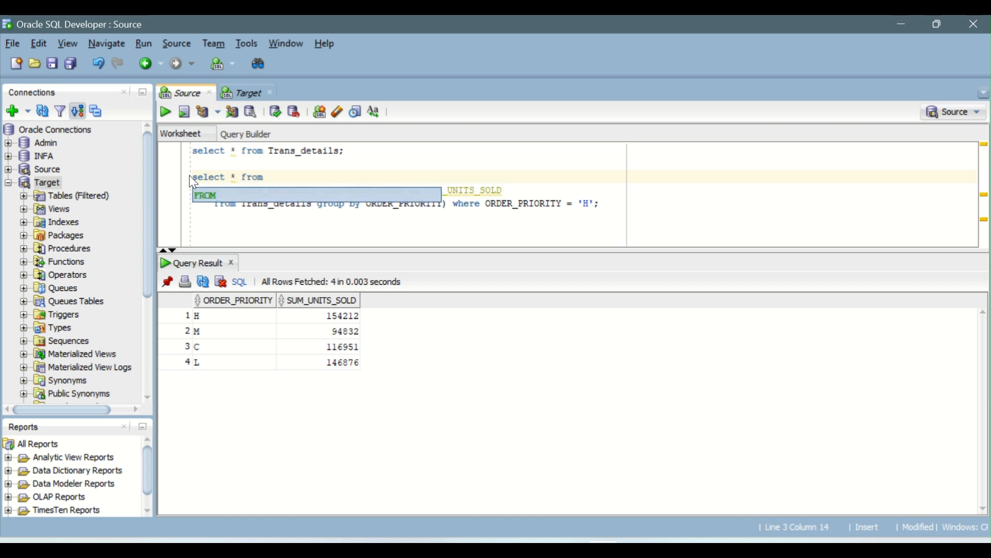
# Place the where ORDER_PRIORITY = 'H' condition on its own line below the subquery and run the full nested query
pyautogui.click(454, 204)
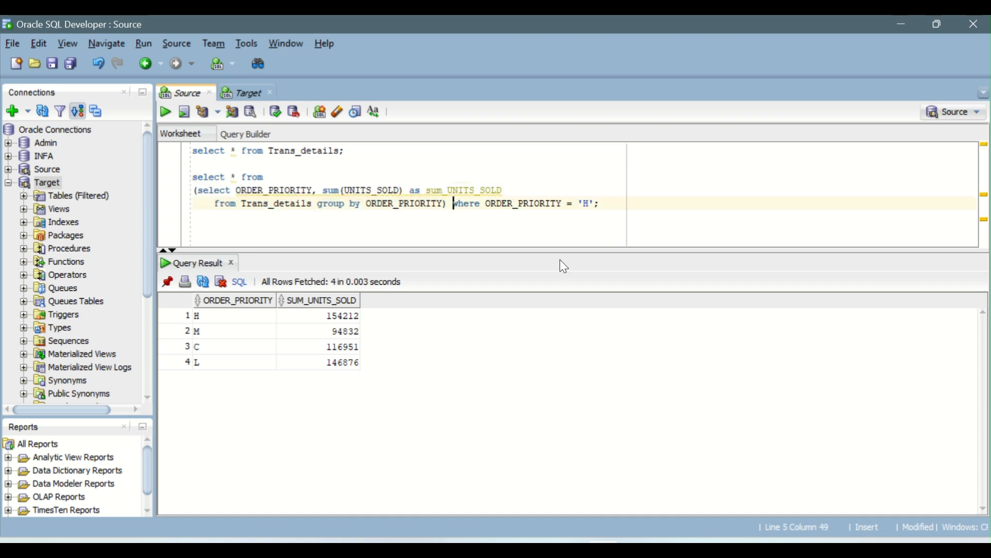
pyautogui.press('Return')
pyautogui.press('BackSpace')
pyautogui.press('BackSpace')
pyautogui.press('BackSpace')
pyautogui.press('BackSpace')
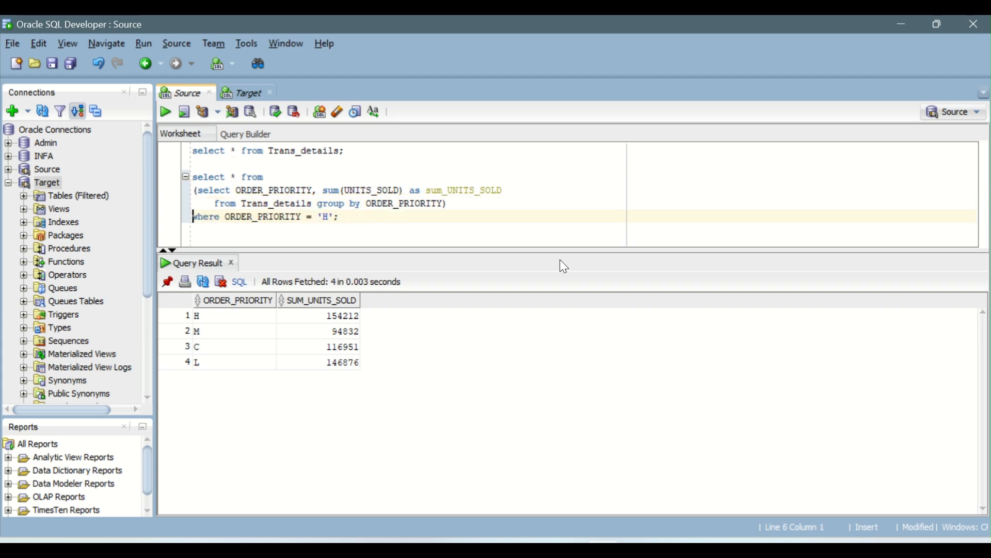
pyautogui.press('Return')
pyautogui.hotkey('ctrl', 'Return')
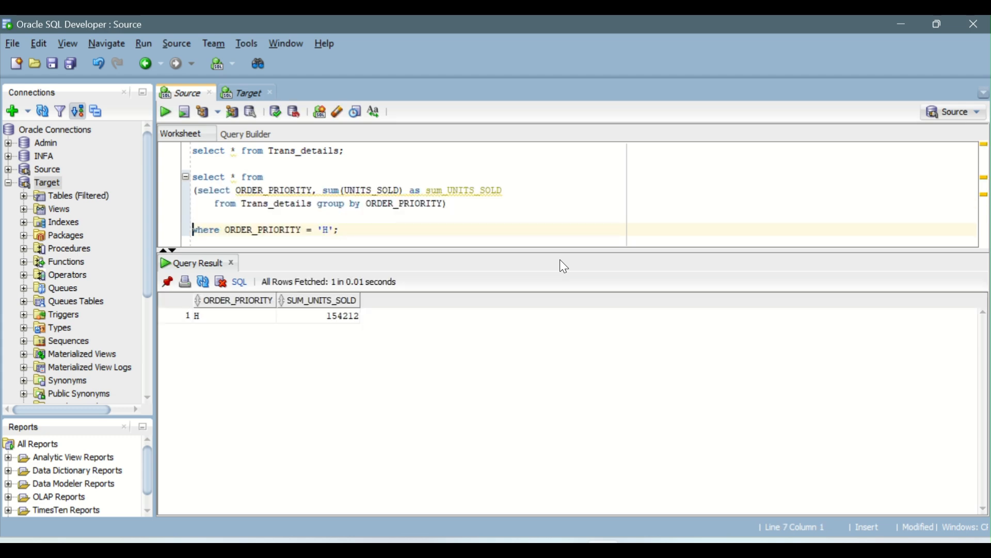
pyautogui.press('BackSpace')
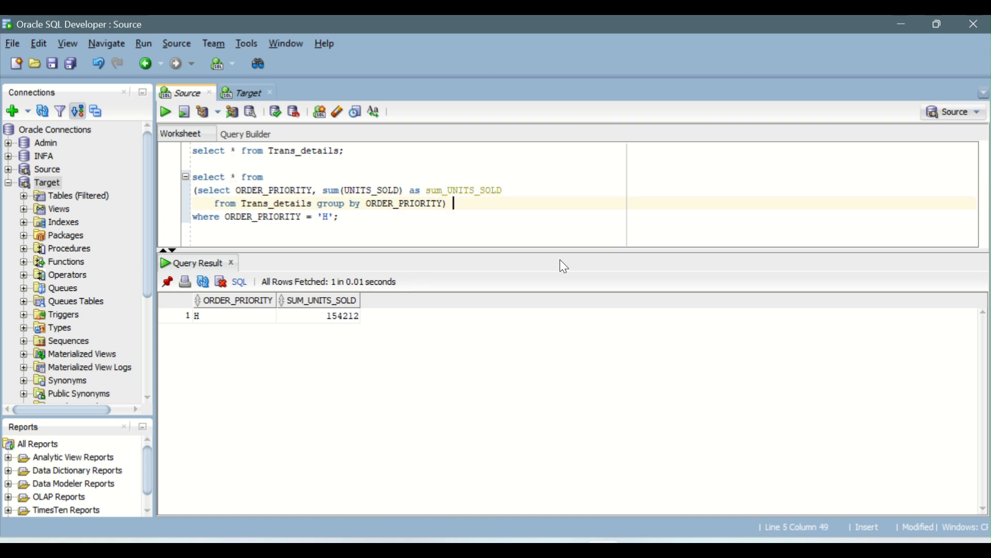
pyautogui.press('End')
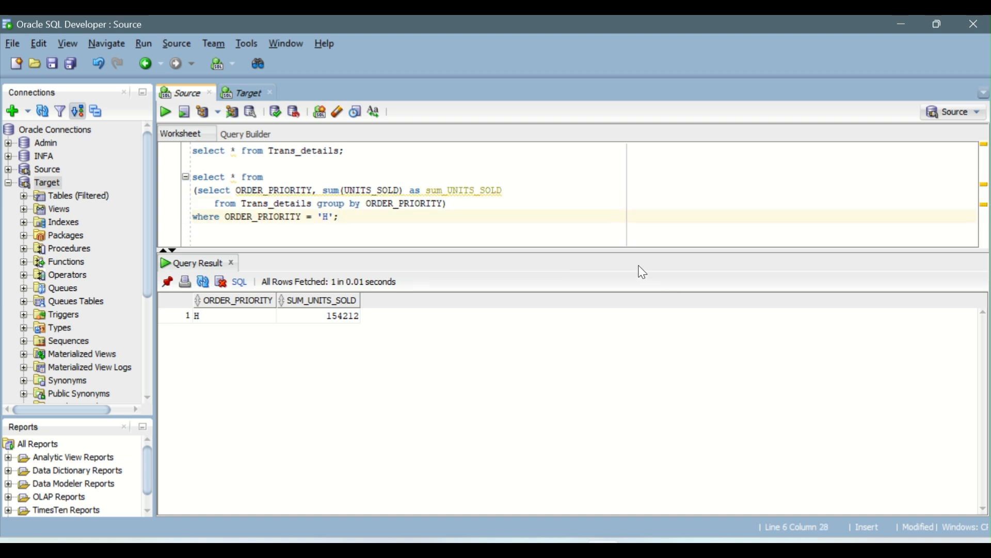
# Run only the inner grouped select without its enclosing parentheses and examine the ORDER_PRIORITY values in the result
pyautogui.moveTo(447, 204); pyautogui.dragTo(198, 192)
pyautogui.click(168, 110)
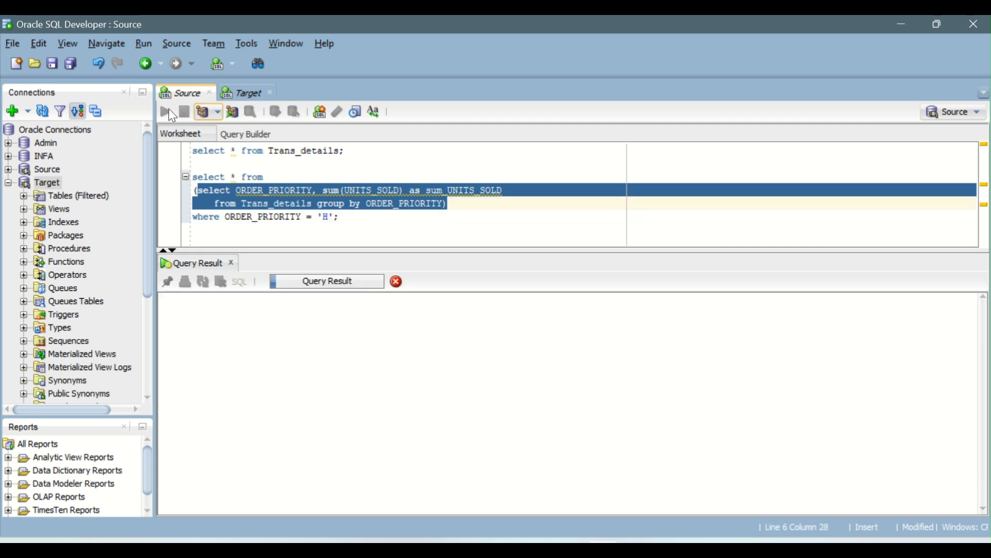
pyautogui.click(420, 202)
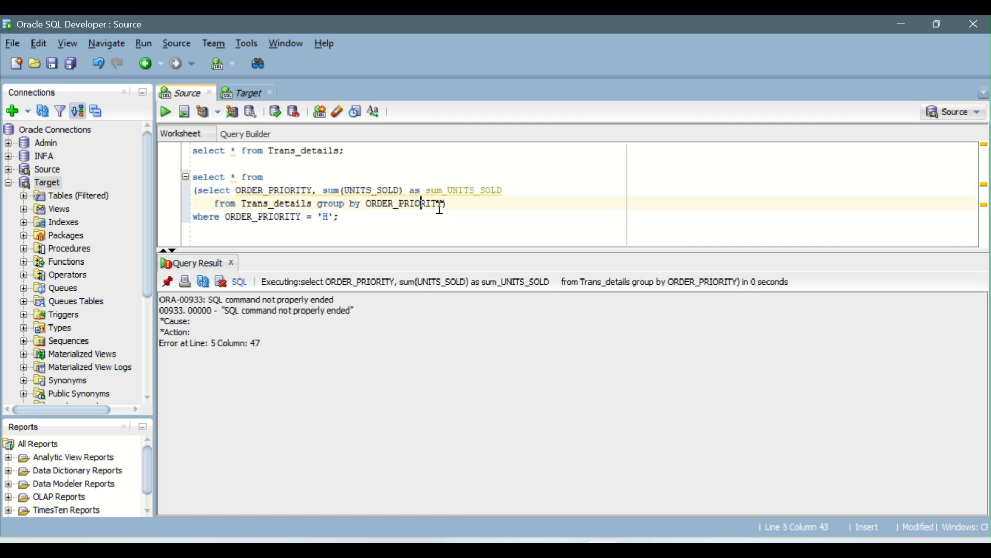
pyautogui.moveTo(445, 204); pyautogui.dragTo(199, 191)
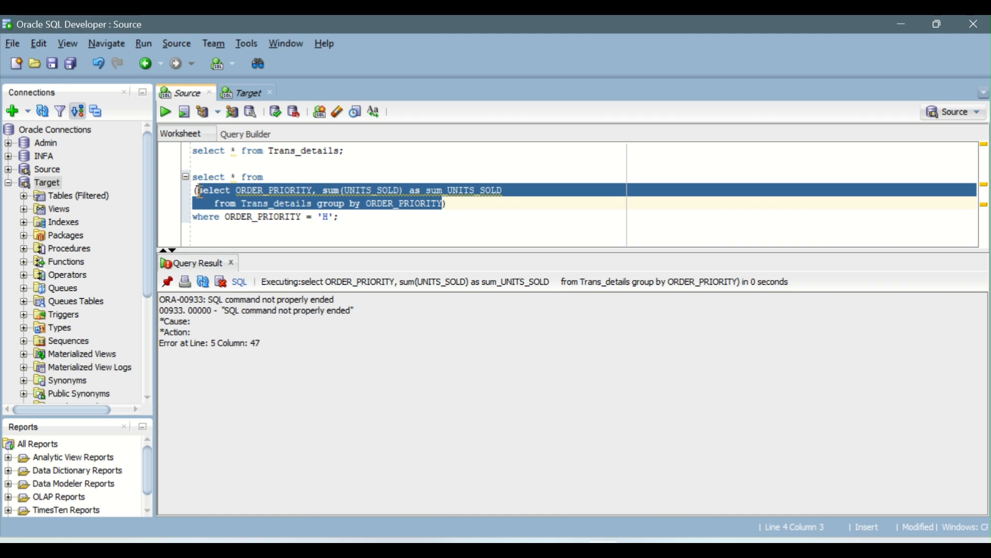
pyautogui.click(166, 114)
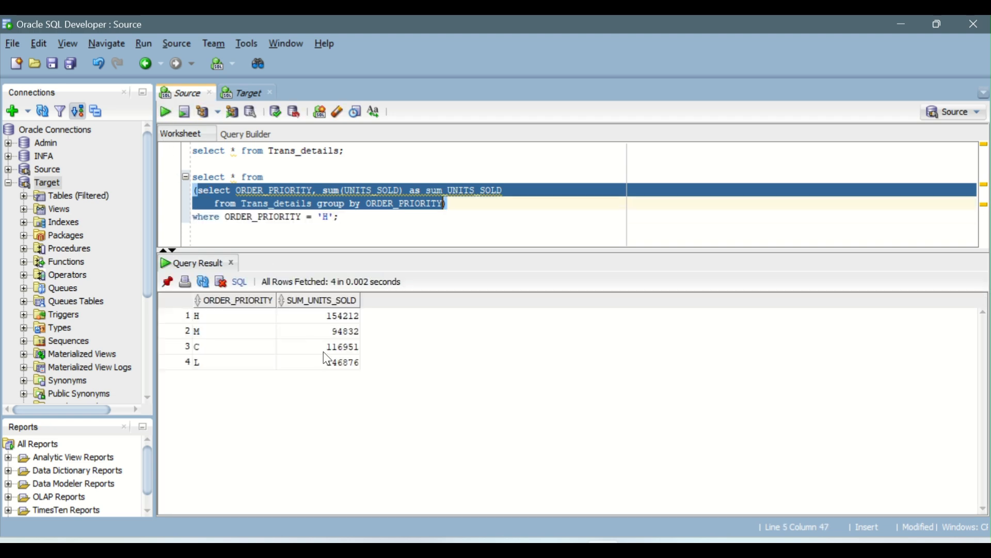
pyautogui.moveTo(230, 317); pyautogui.dragTo(221, 367)
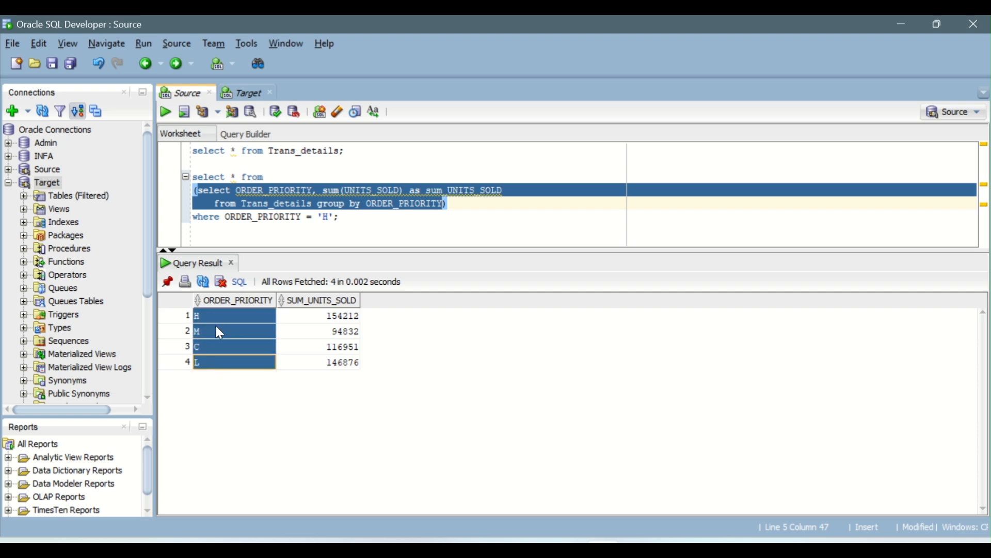
pyautogui.click(211, 364)
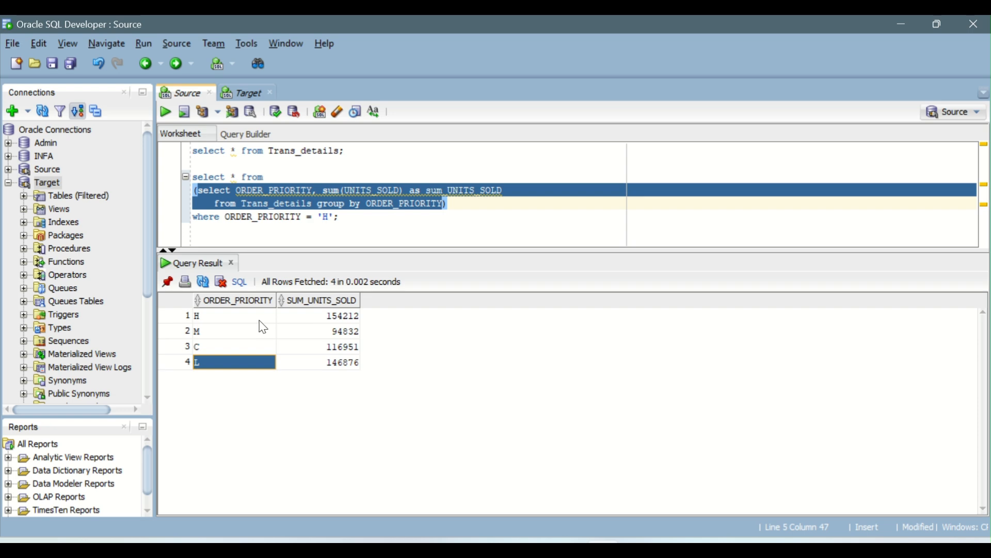
pyautogui.click(219, 320)
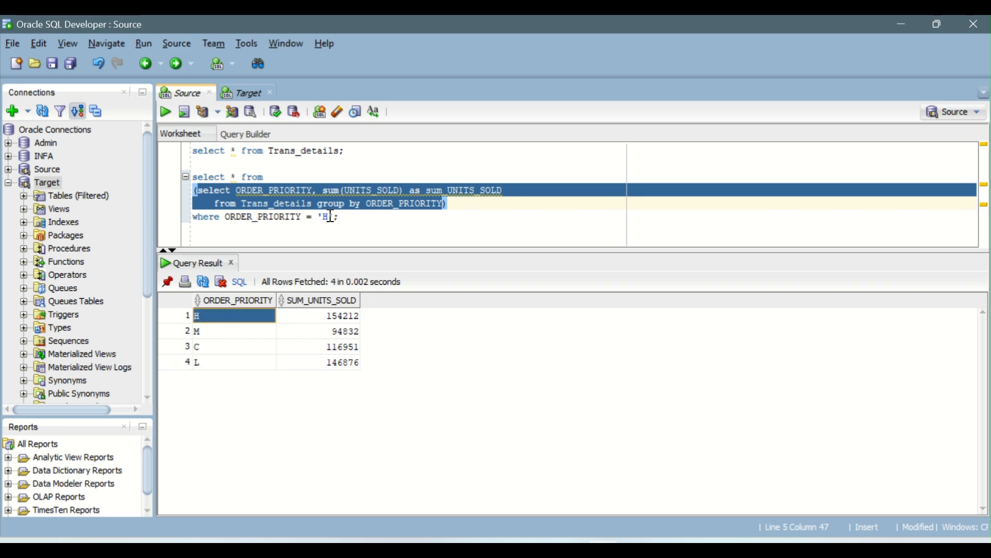
# Add order by sum_UNITS_SOLD desc after the group by clause inside the subquery, reusing the copied alias
pyautogui.click(448, 203)
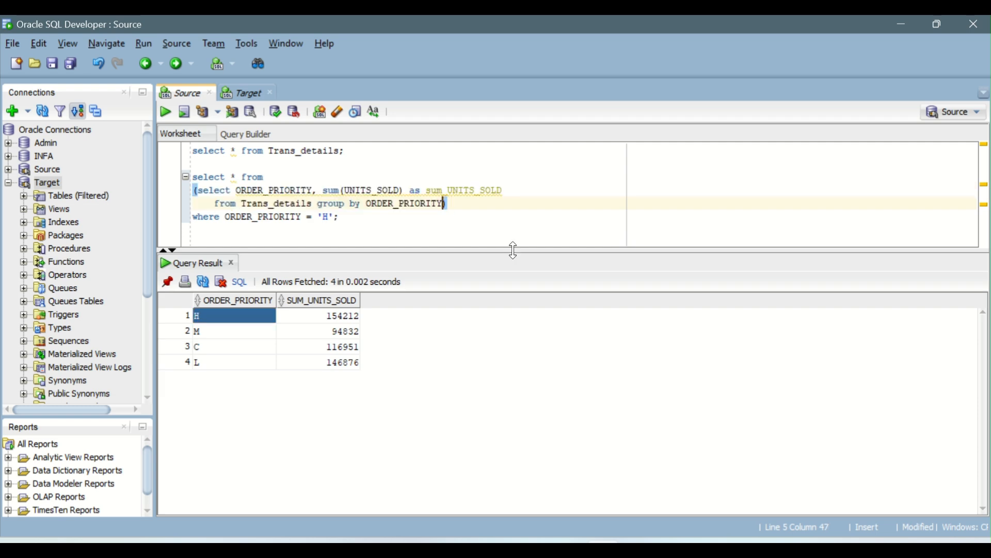
pyautogui.write('order by')
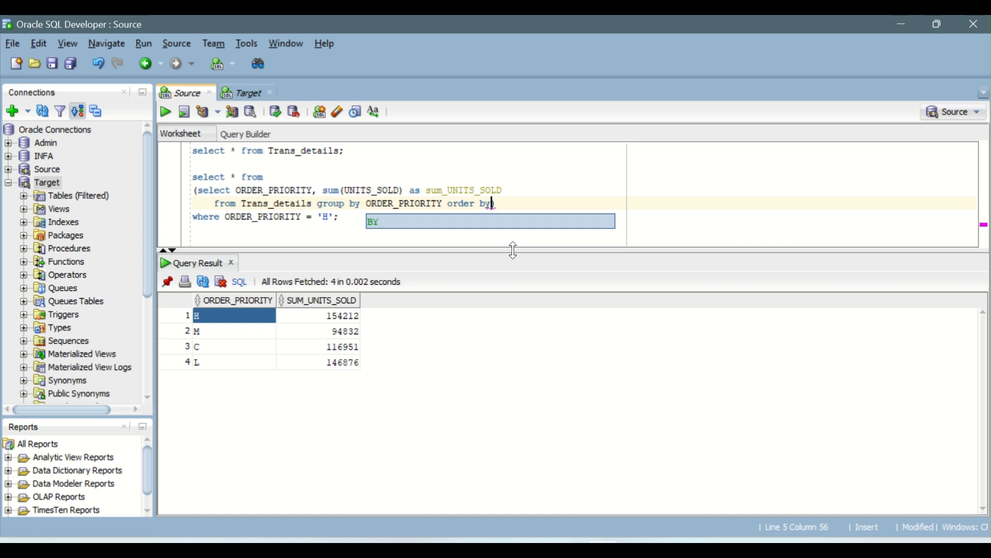
pyautogui.doubleClick(462, 189)
pyautogui.hotkey('ctrl', 'c')
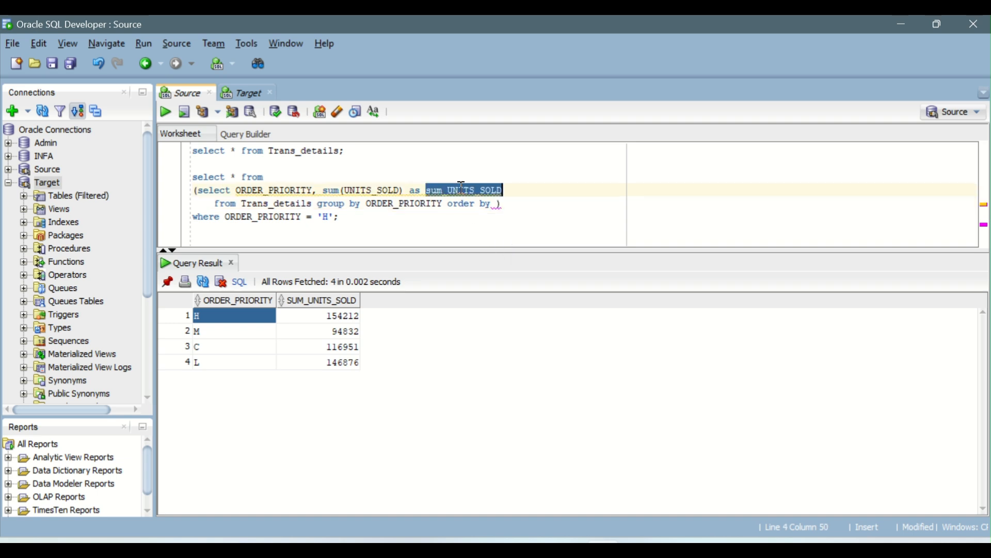
pyautogui.click(497, 204)
pyautogui.hotkey('ctrl', 'v')
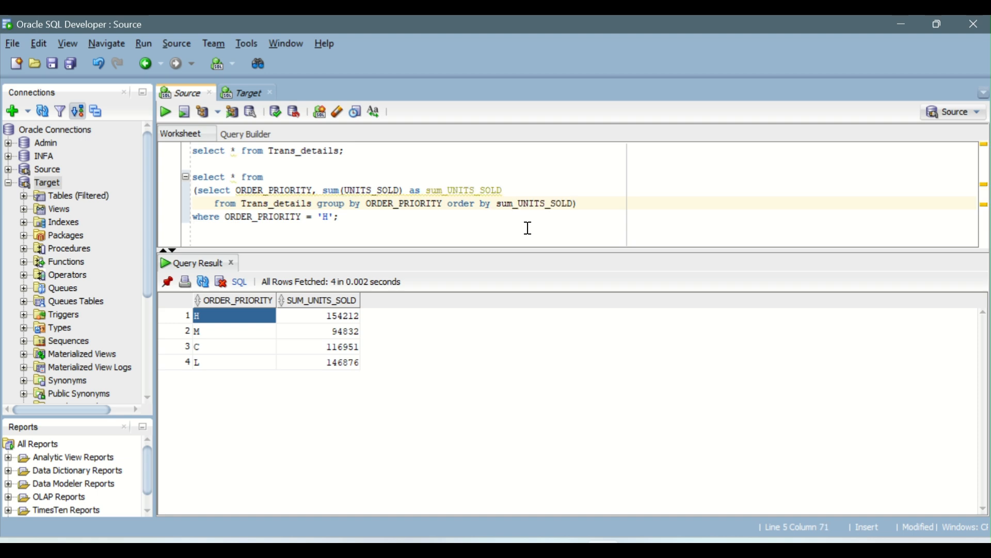
pyautogui.write('desc')
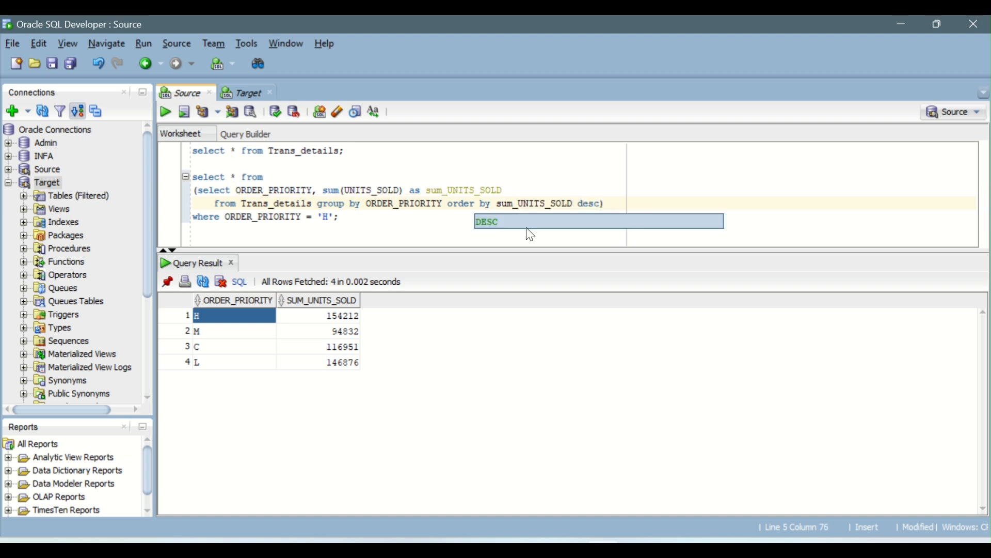
# Run only the sorted inner select and compare the summed units sold across the order priorities
pyautogui.keyDown('shift'); pyautogui.click(200, 192); pyautogui.keyUp('shift')
pyautogui.click(166, 112)
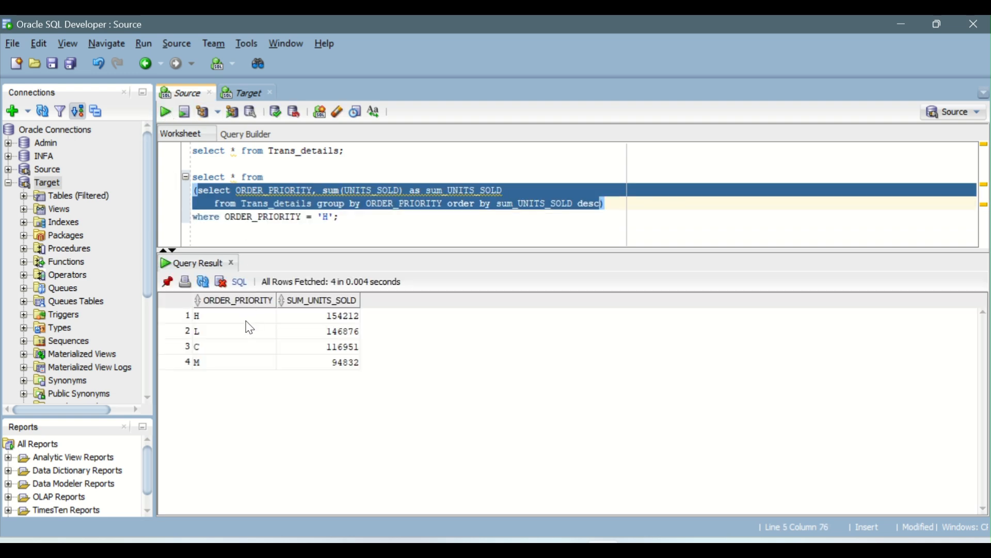
pyautogui.click(246, 319)
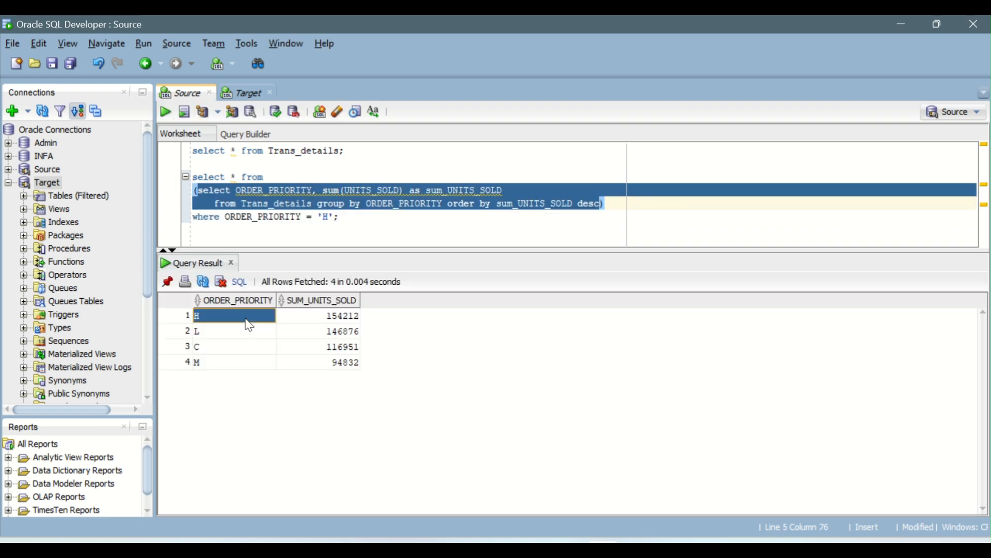
pyautogui.click(317, 315)
pyautogui.moveTo(245, 334); pyautogui.dragTo(313, 341)
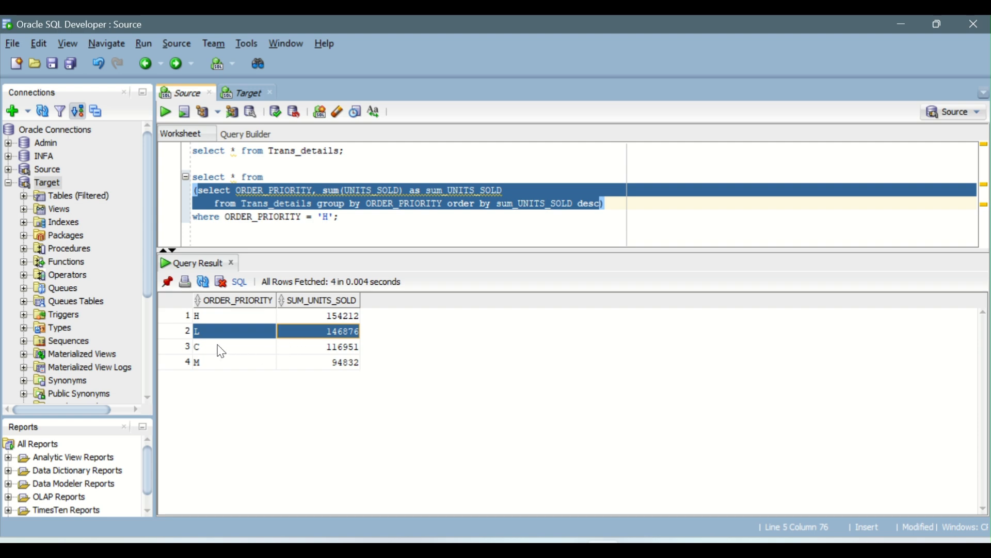
pyautogui.moveTo(208, 356); pyautogui.dragTo(328, 364)
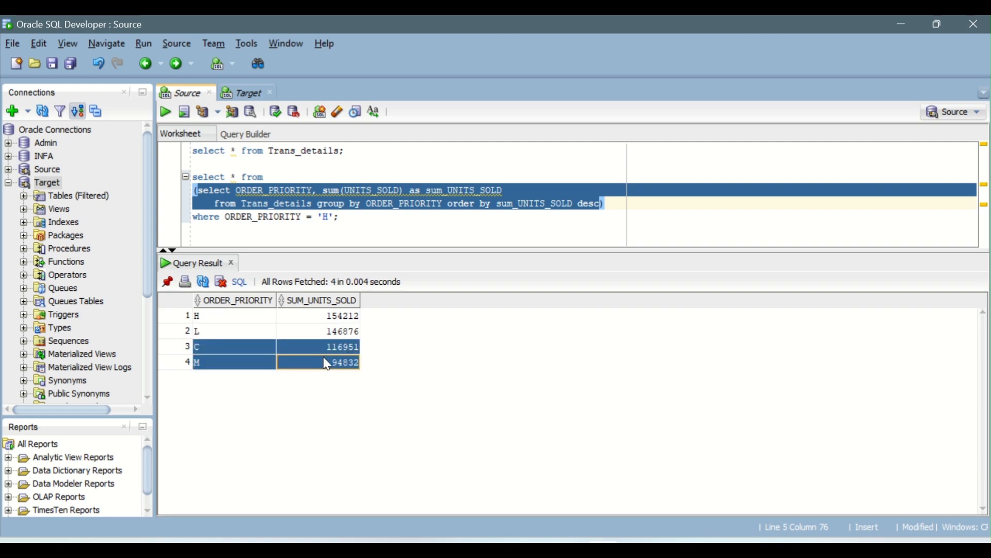
pyautogui.click(248, 367)
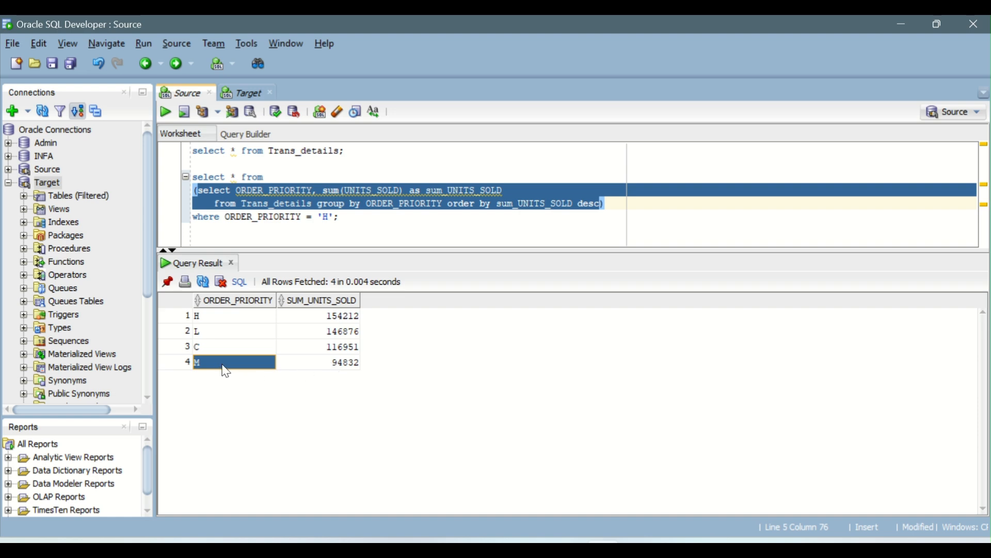
pyautogui.moveTo(232, 317); pyautogui.dragTo(321, 367)
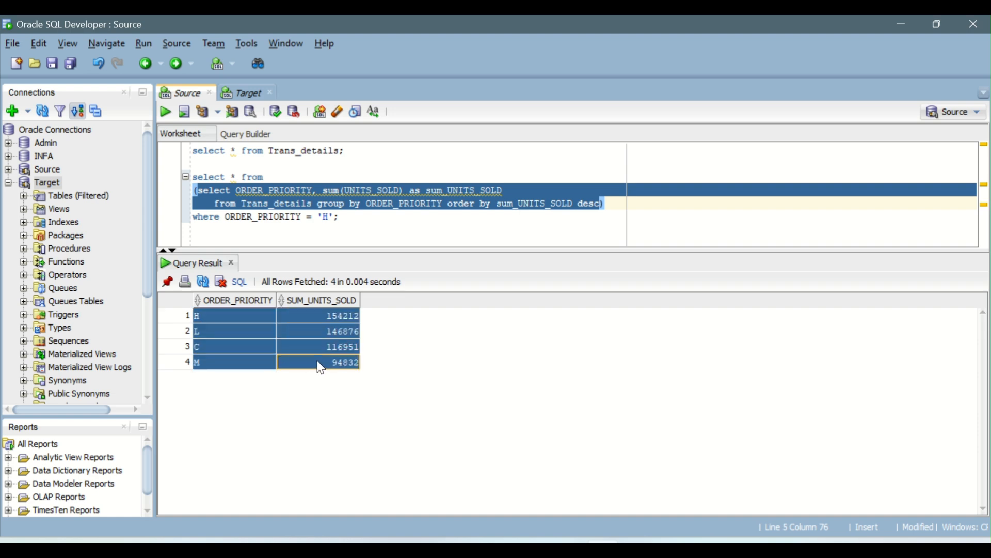
# Run the full nested query filtered to ORDER_PRIORITY 'H', check its sum, and enlarge the query editor area
pyautogui.click(346, 219)
pyautogui.click(166, 111)
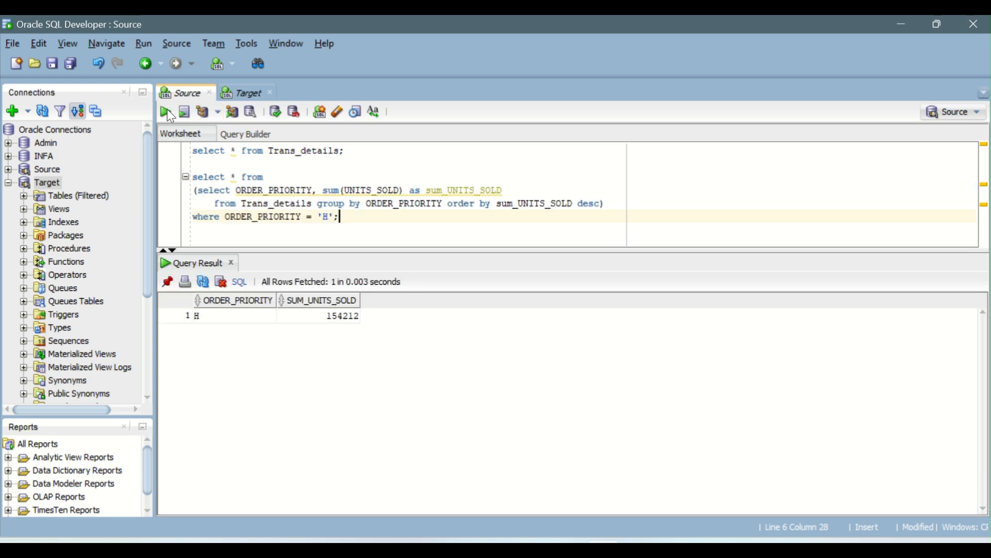
pyautogui.click(323, 317)
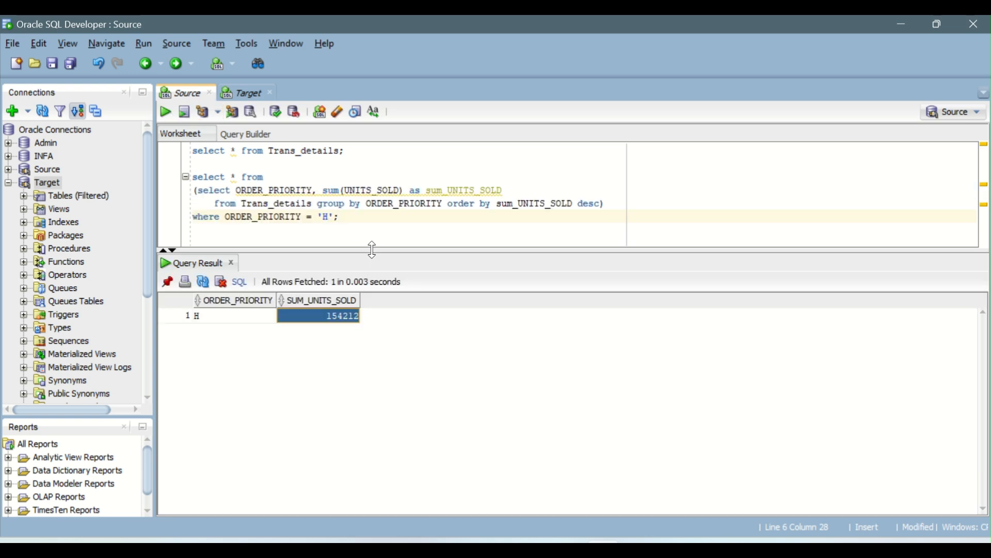
pyautogui.moveTo(372, 250); pyautogui.dragTo(378, 315)
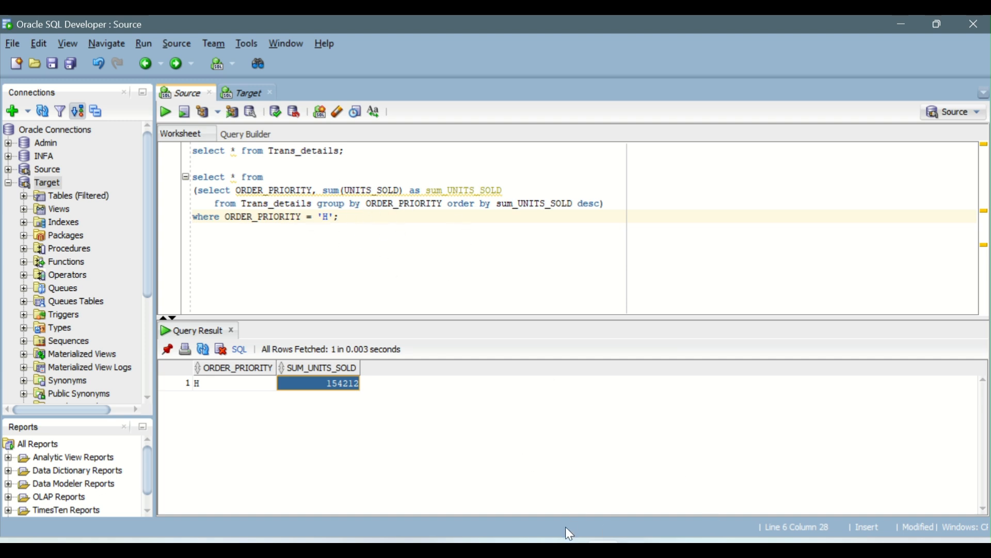
# Switch to Informatica in the browser, close the two m_Agg_Transformation job result pages and open the m_Agg_Transformation mapping
pyautogui.moveTo(520, 548)
pyautogui.click(602, 471)
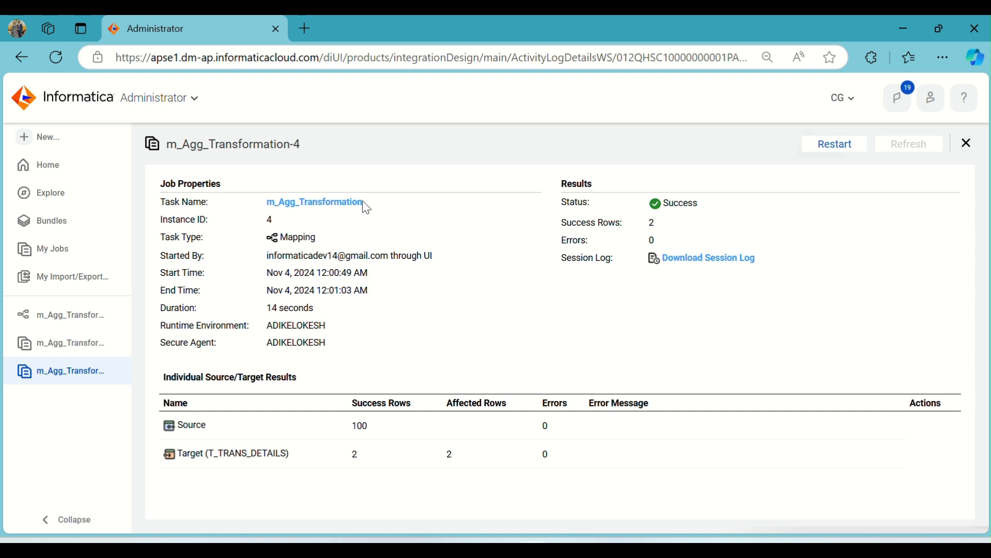
pyautogui.click(124, 343)
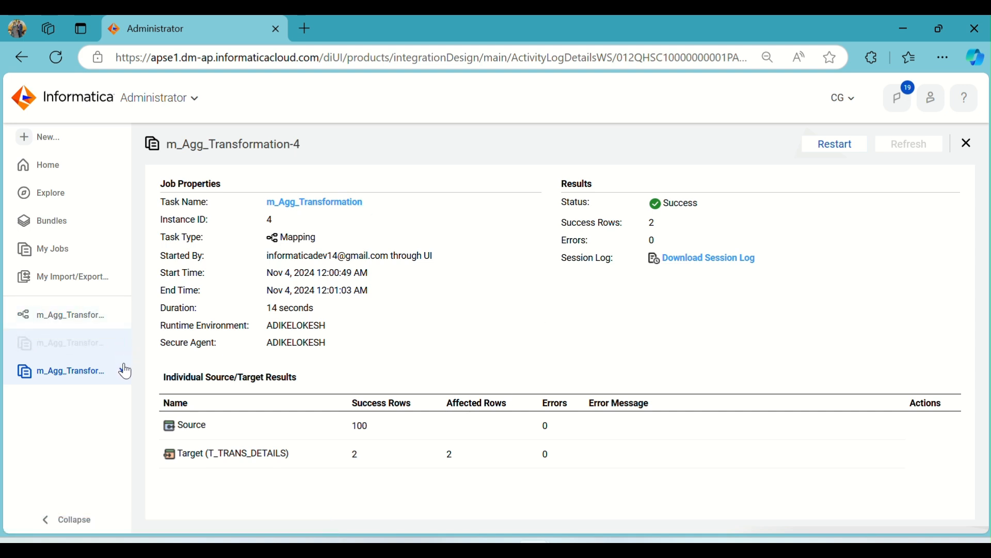
pyautogui.click(123, 343)
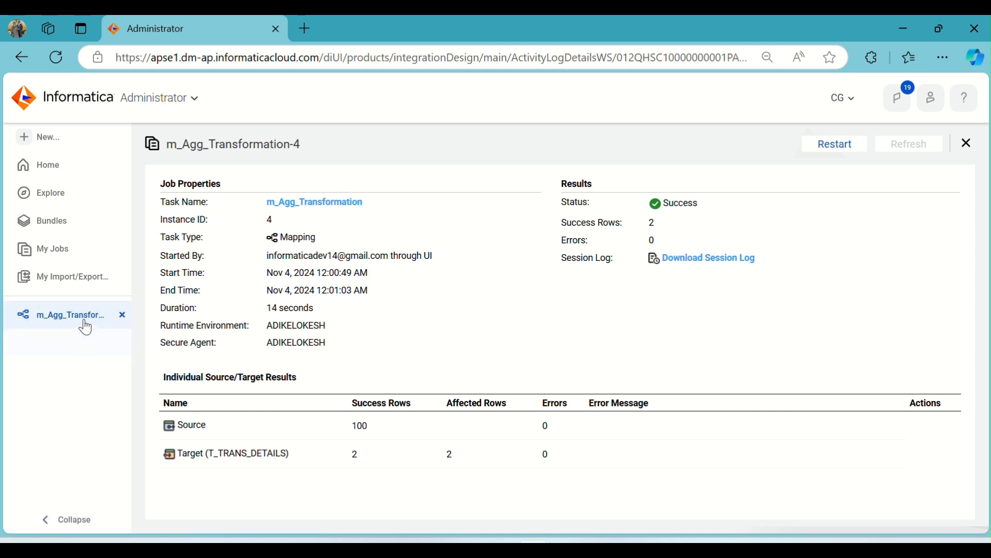
pyautogui.click(82, 324)
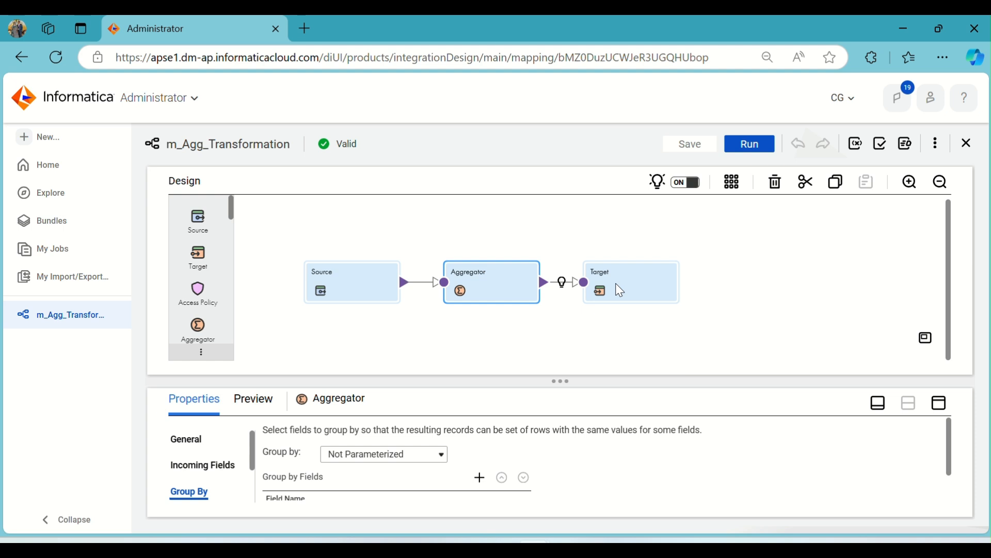
# Move the Target transformation further away from the Aggregator and switch to the Target worksheet in SQL Developer
pyautogui.moveTo(617, 282); pyautogui.dragTo(701, 280)
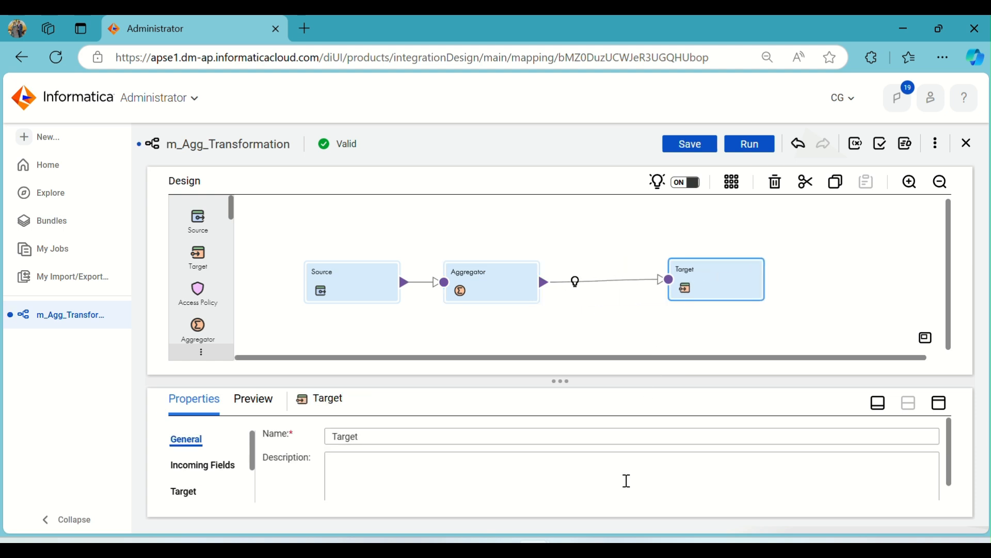
pyautogui.moveTo(622, 540)
pyautogui.click(604, 480)
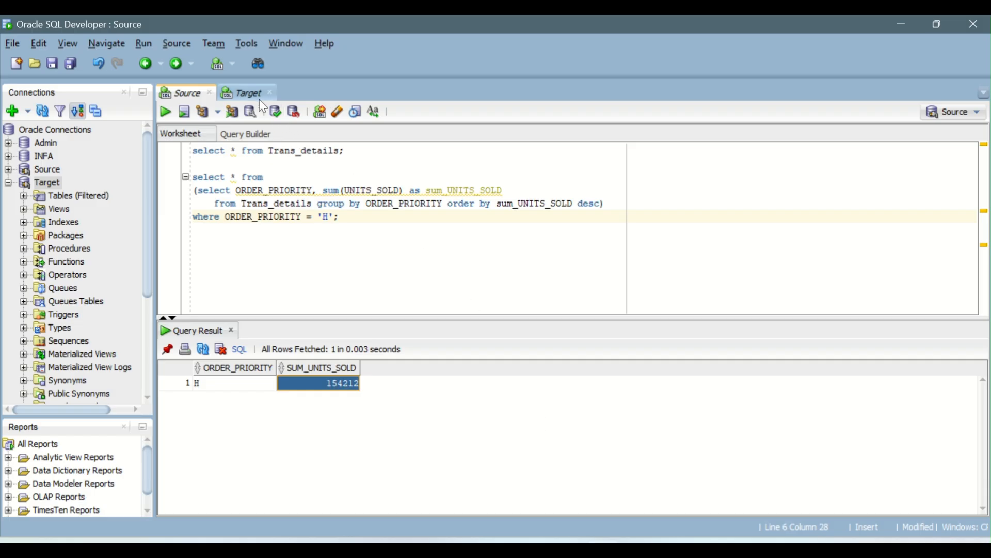
pyautogui.click(242, 92)
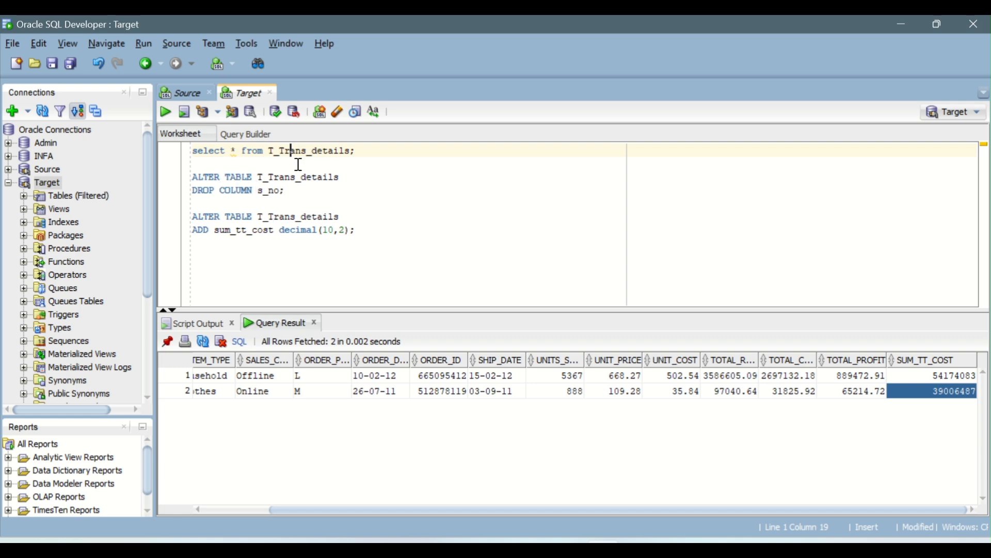
# Change the DROP COLUMN statement to sum_tt_cost and run it on T_Trans_details
pyautogui.doubleClick(255, 230)
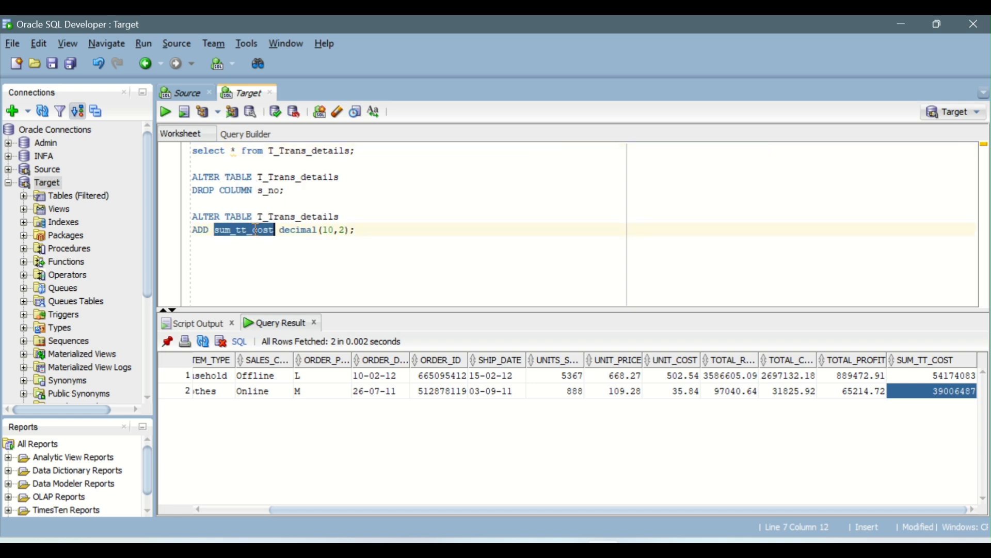
pyautogui.hotkey('ctrl', 'c')
pyautogui.doubleClick(269, 190)
pyautogui.hotkey('ctrl', 'v')
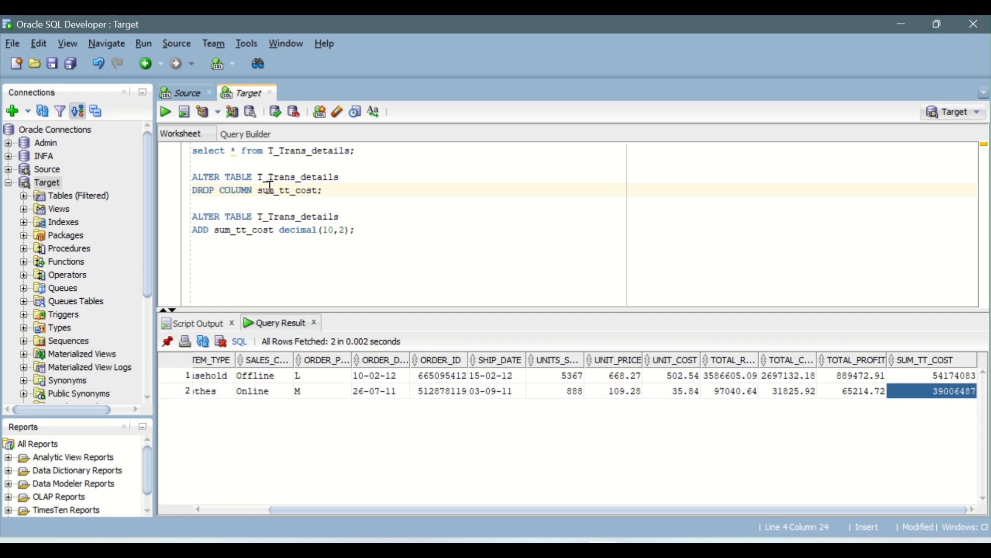
pyautogui.click(166, 113)
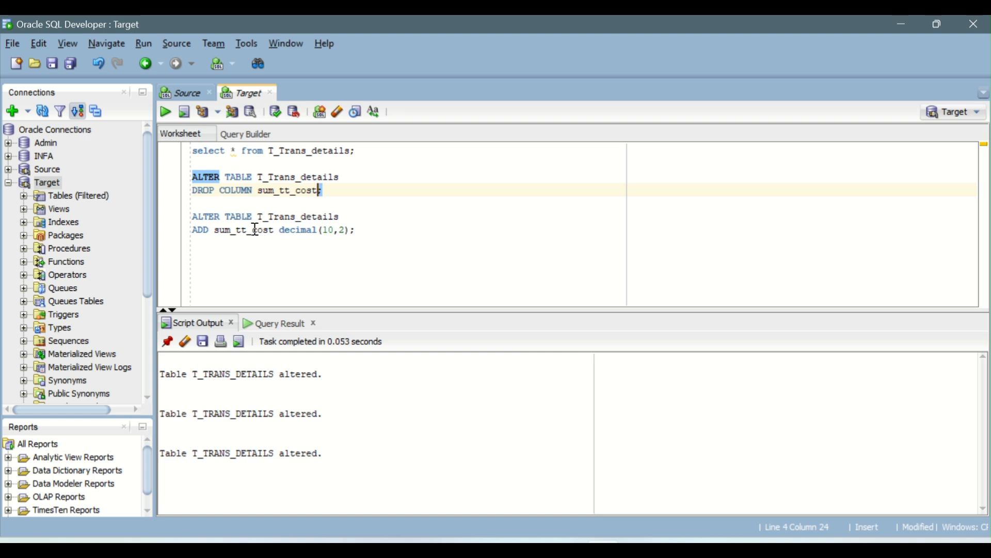
# Rename the column in the ADD statement to sum_tt_unit_sold, keeping decimal(10,2), and run it on T_Trans_details
pyautogui.moveTo(255, 229); pyautogui.dragTo(269, 232)
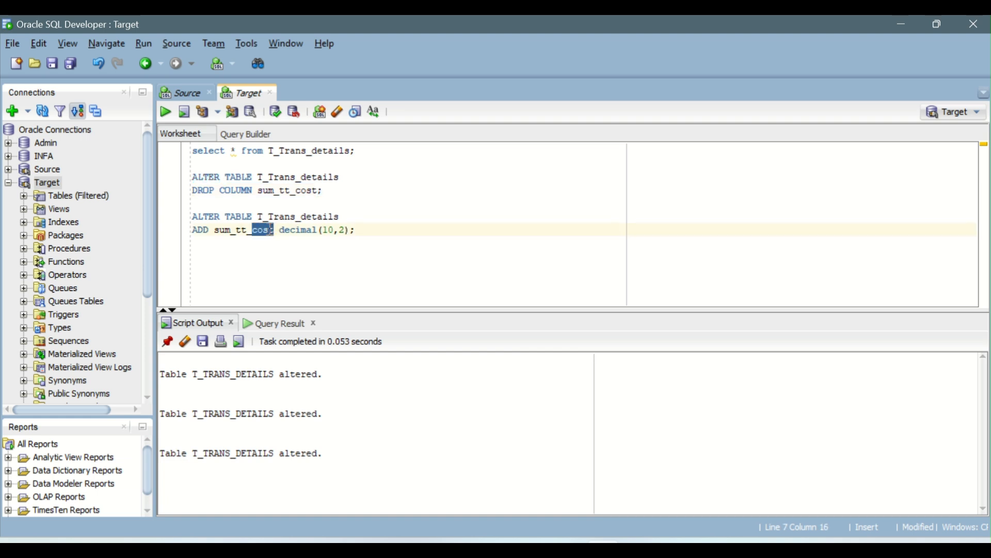
pyautogui.write('unit_sold')
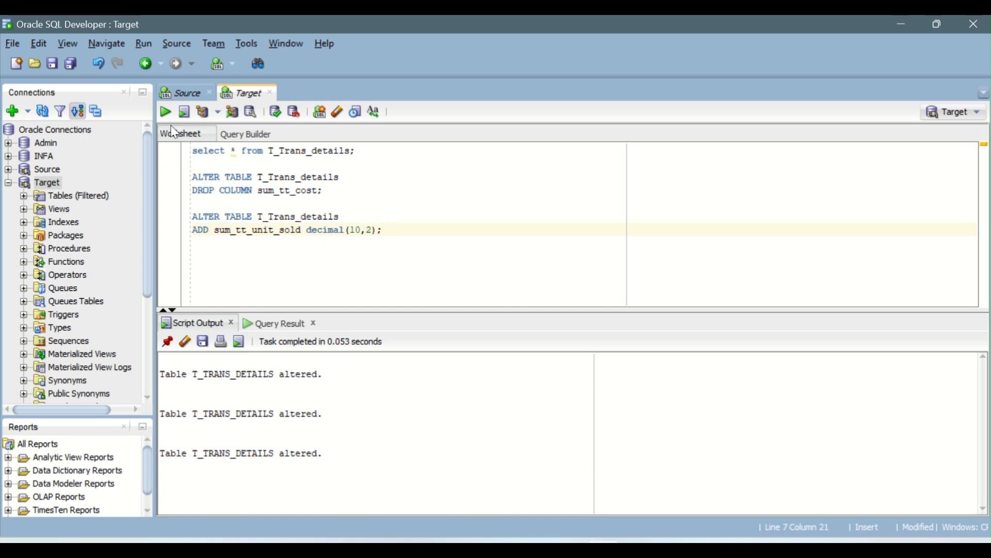
pyautogui.click(163, 112)
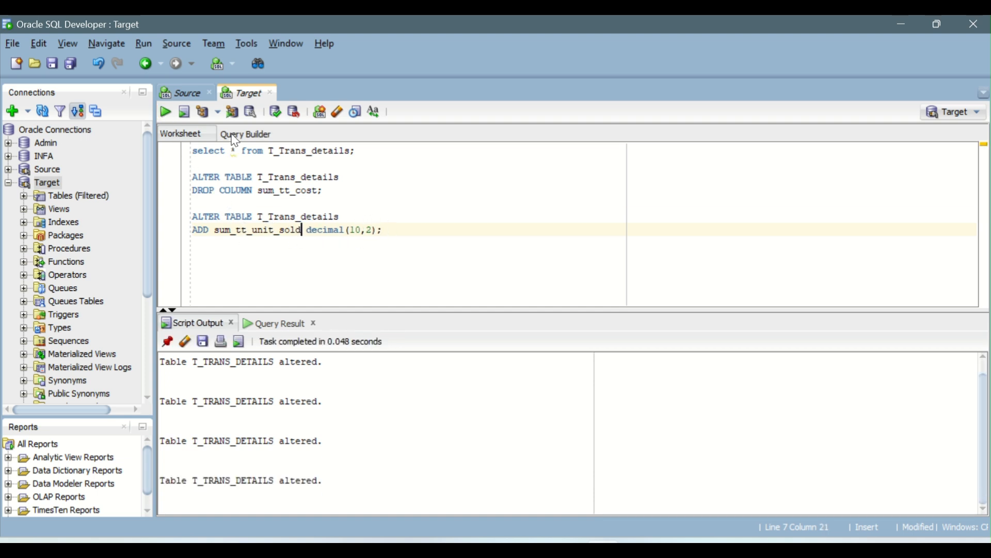
# Run the select on T_Trans_details and check its sum_tt_unit_sold column
pyautogui.click(166, 113)
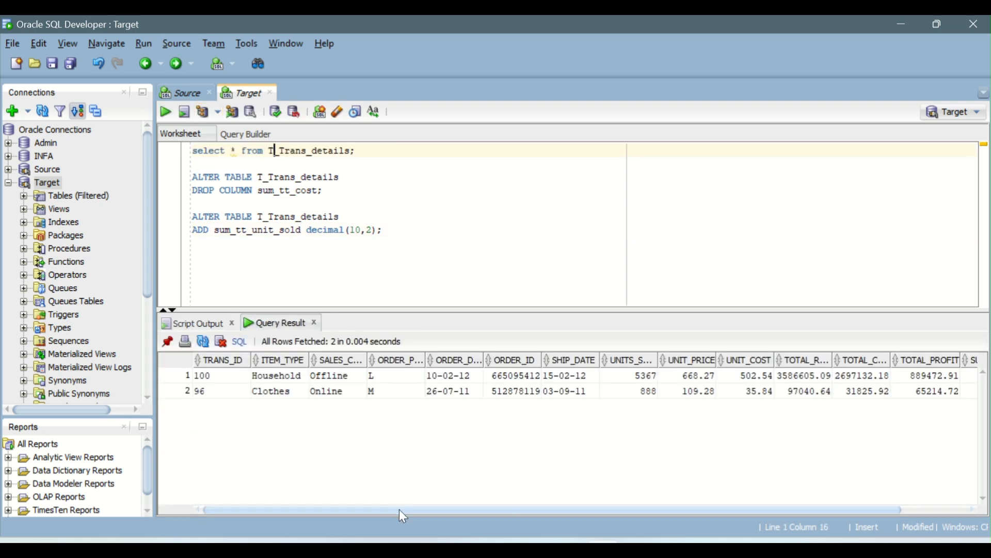
pyautogui.moveTo(399, 510); pyautogui.dragTo(471, 518)
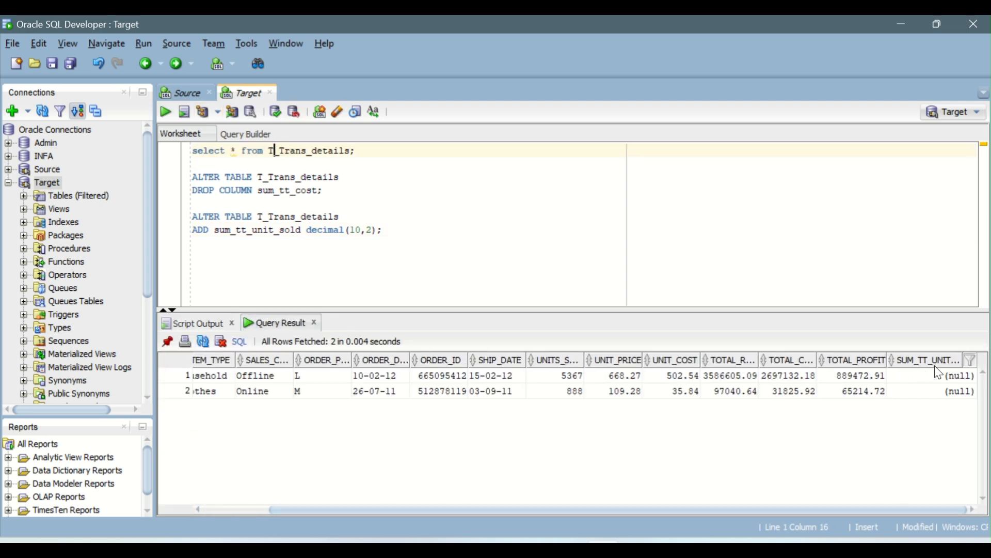
pyautogui.moveTo(936, 380); pyautogui.dragTo(935, 395)
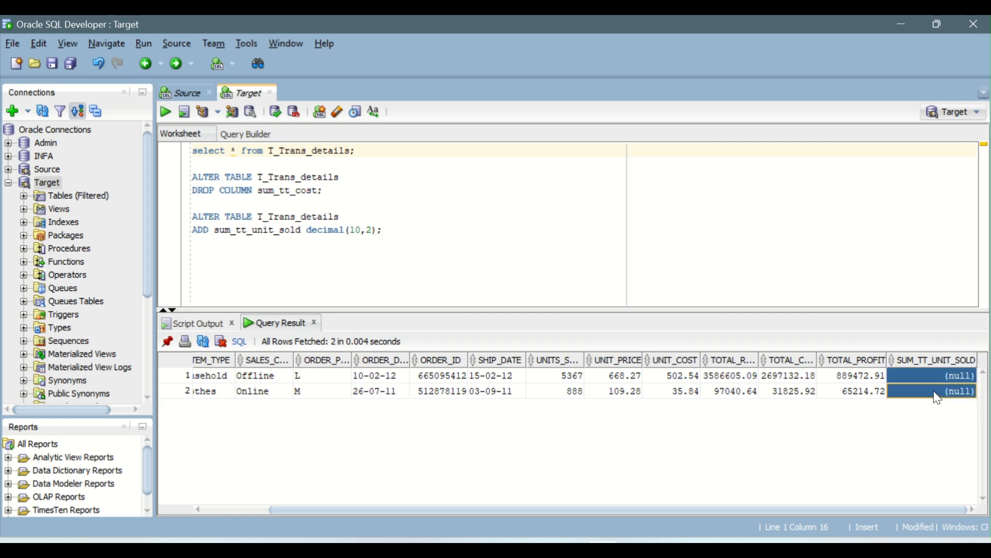
pyautogui.click(294, 203)
# Switch by way of the Informatica mapping to the IICS_Daily_Notes document, reread scenario 3's order_priority (H - High) condition, and return to Informatica
pyautogui.hotkey('alt', 'Tab')
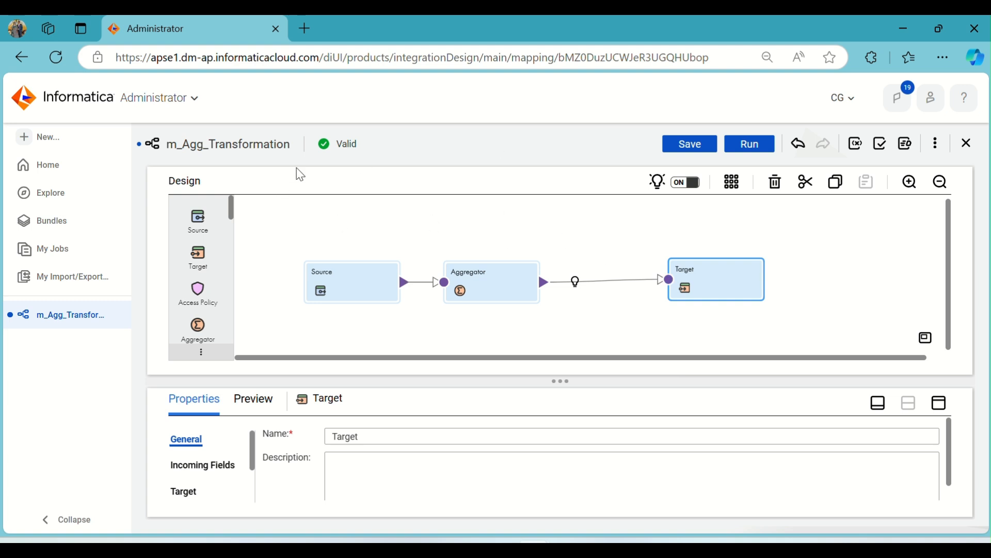
pyautogui.click(479, 280)
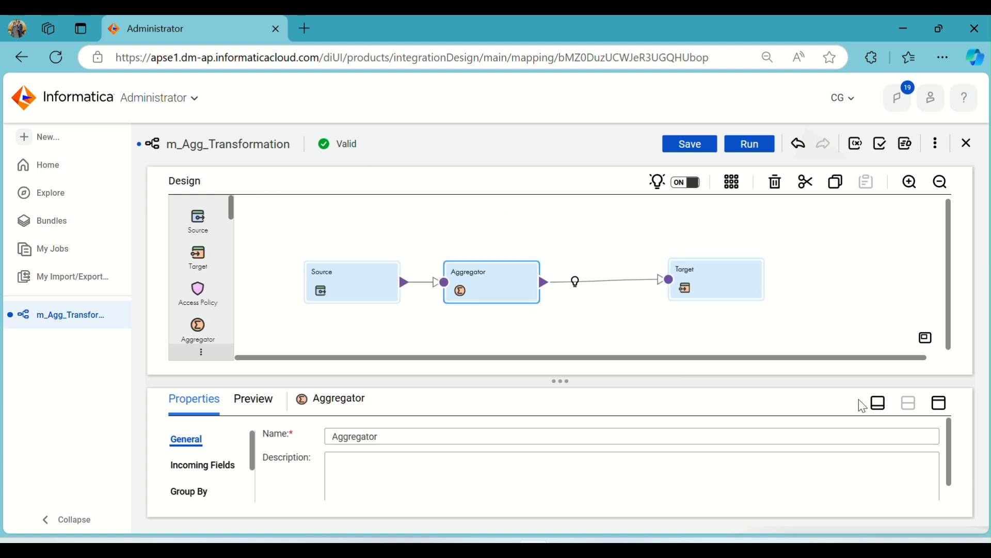
pyautogui.hotkey('alt', 'Tab')
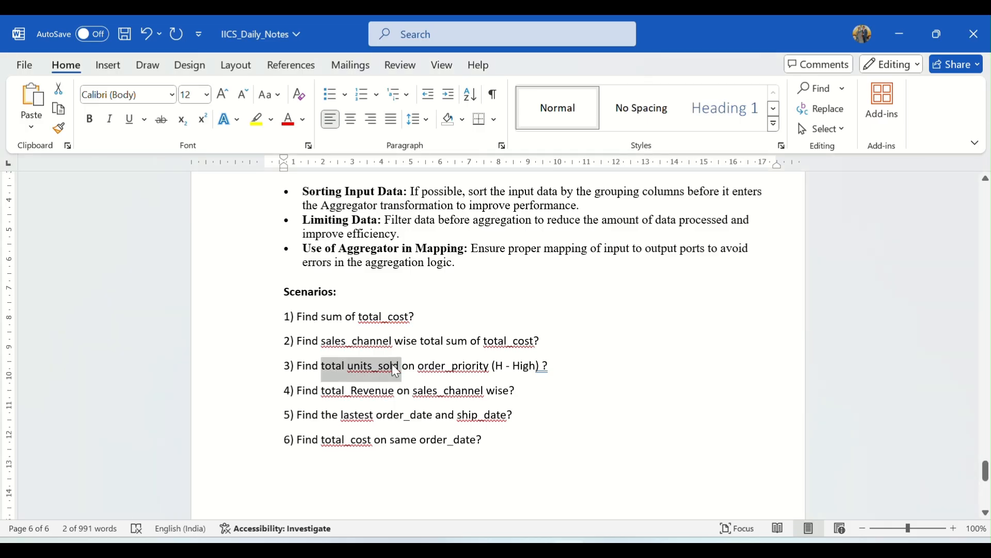
pyautogui.moveTo(419, 362); pyautogui.dragTo(548, 366)
pyautogui.hotkey('alt', 'Tab')
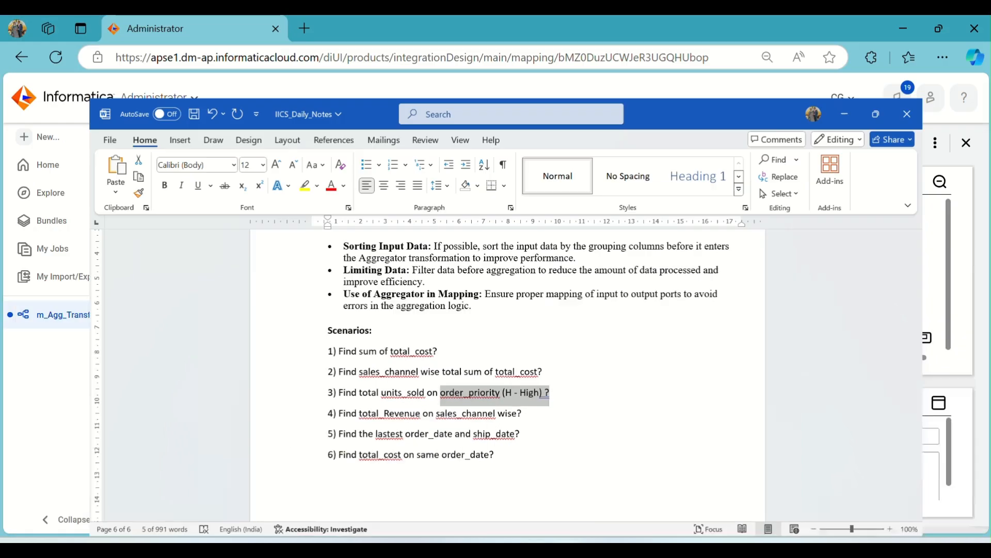
# Spread out the Source, Aggregator and Target on the mapping canvas, leaving a wide gap between Source and Aggregator
pyautogui.moveTo(356, 293); pyautogui.dragTo(322, 268)
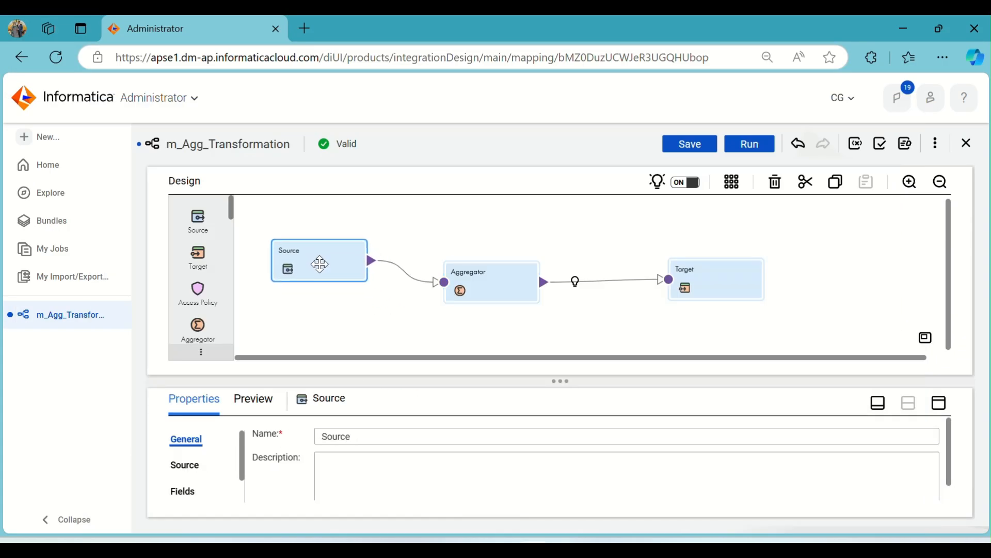
pyautogui.moveTo(471, 288); pyautogui.dragTo(510, 263)
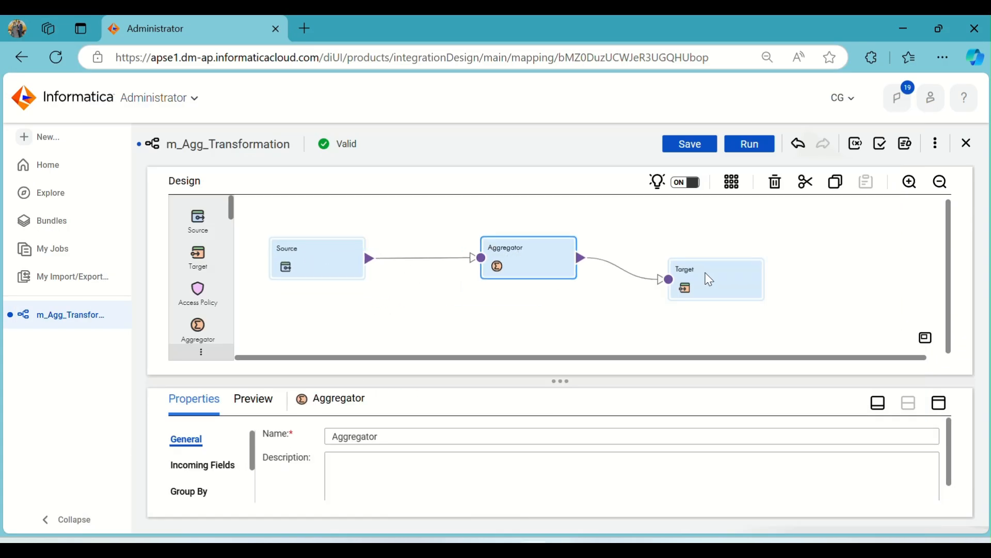
pyautogui.moveTo(709, 272); pyautogui.dragTo(798, 257)
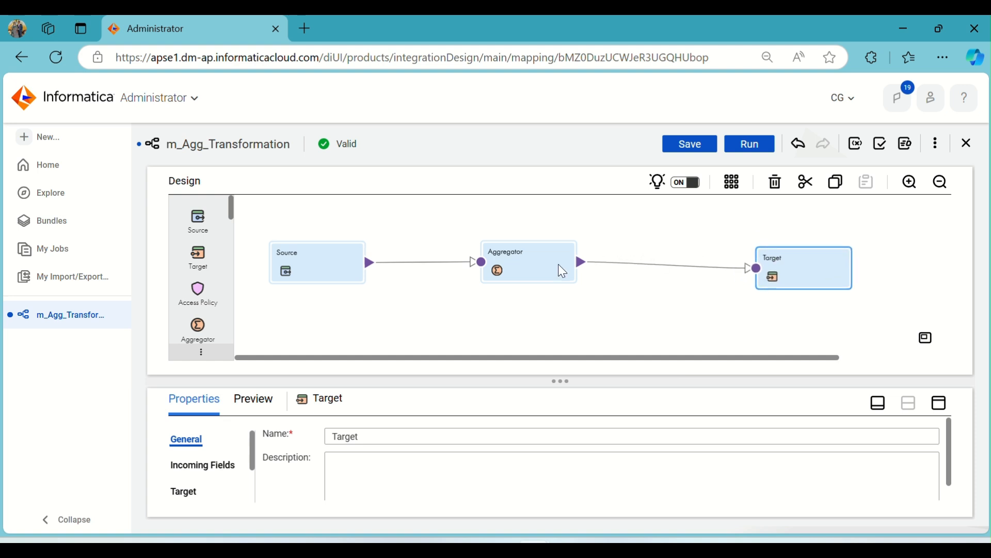
pyautogui.moveTo(559, 265); pyautogui.dragTo(646, 268)
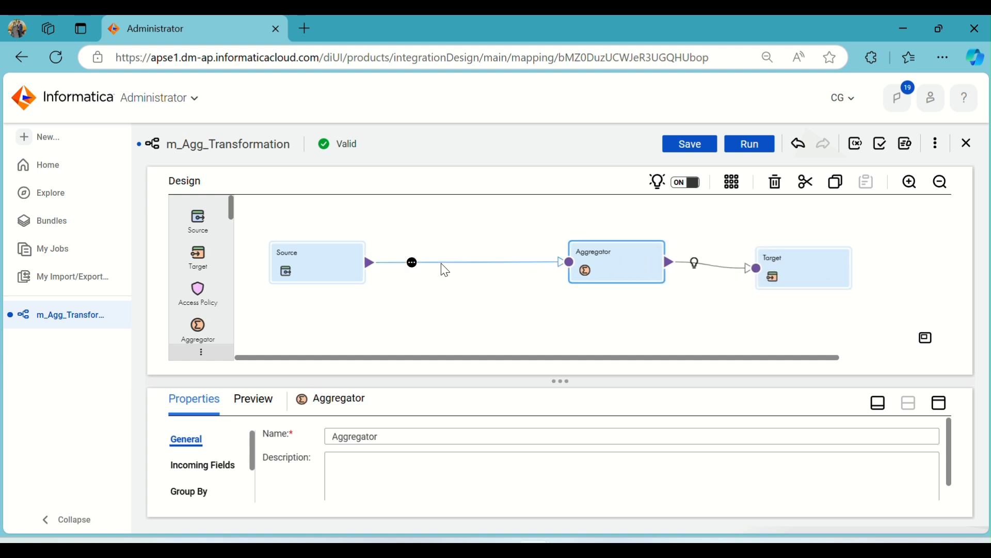
# Insert a Sorter transformation on the link between the Source and the Aggregator
pyautogui.click(412, 262)
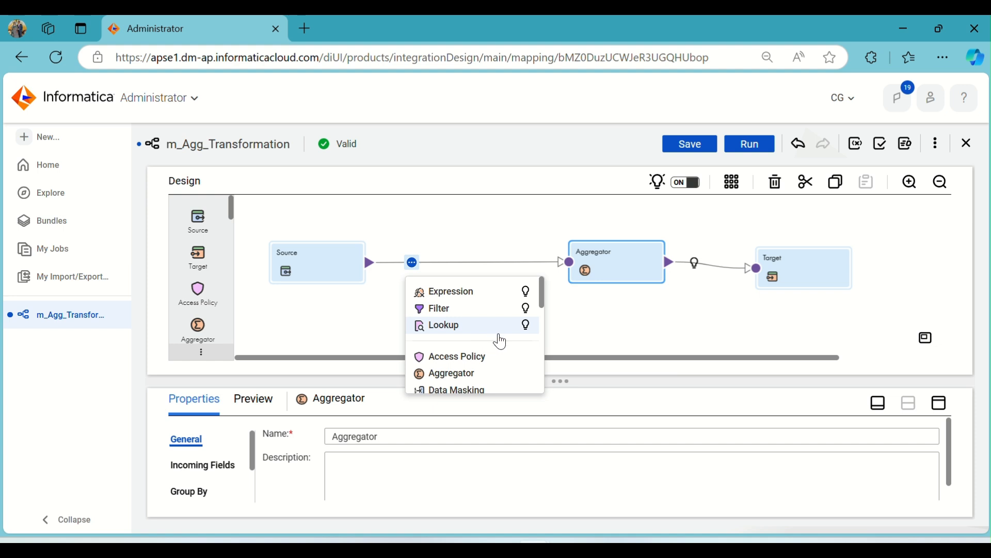
pyautogui.scroll(-4, 500, 338)
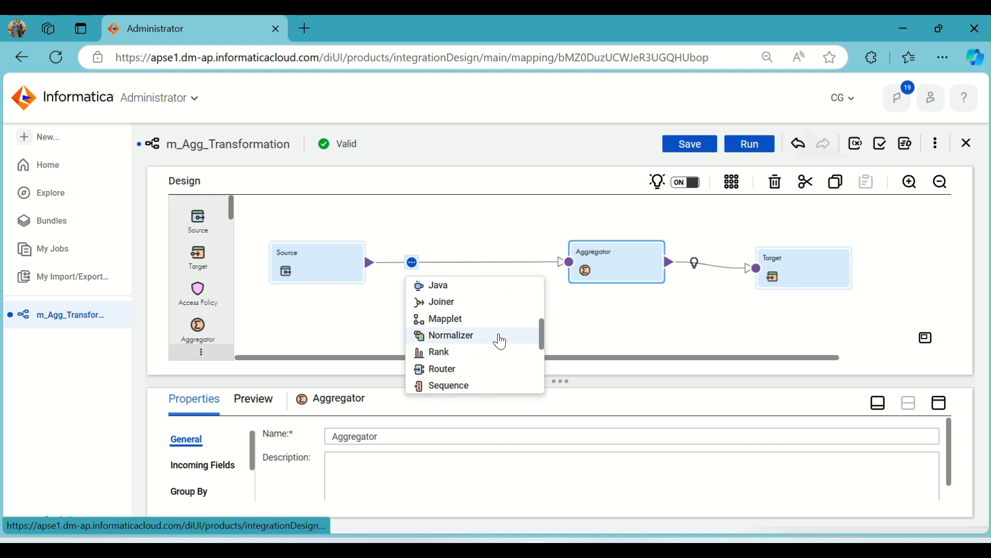
pyautogui.scroll(-2, 499, 340)
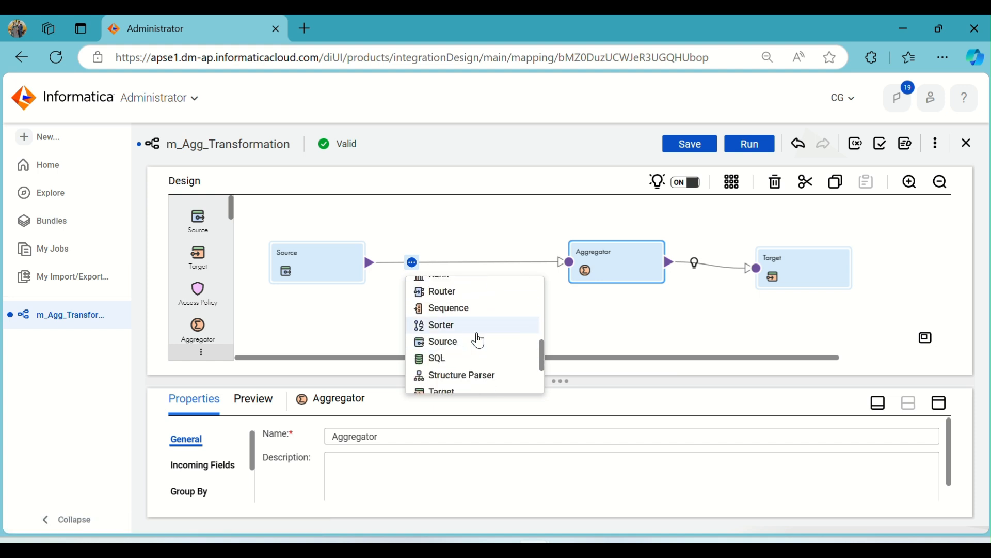
pyautogui.click(479, 335)
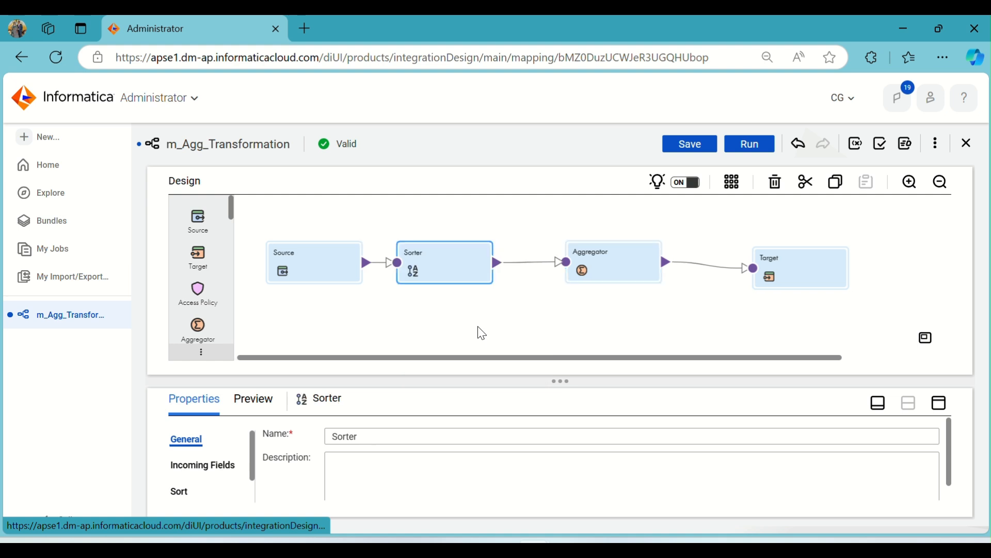
# Reposition the Sorter and the Aggregator so the linked transformations are more evenly spaced between Source and Target
pyautogui.click(565, 269)
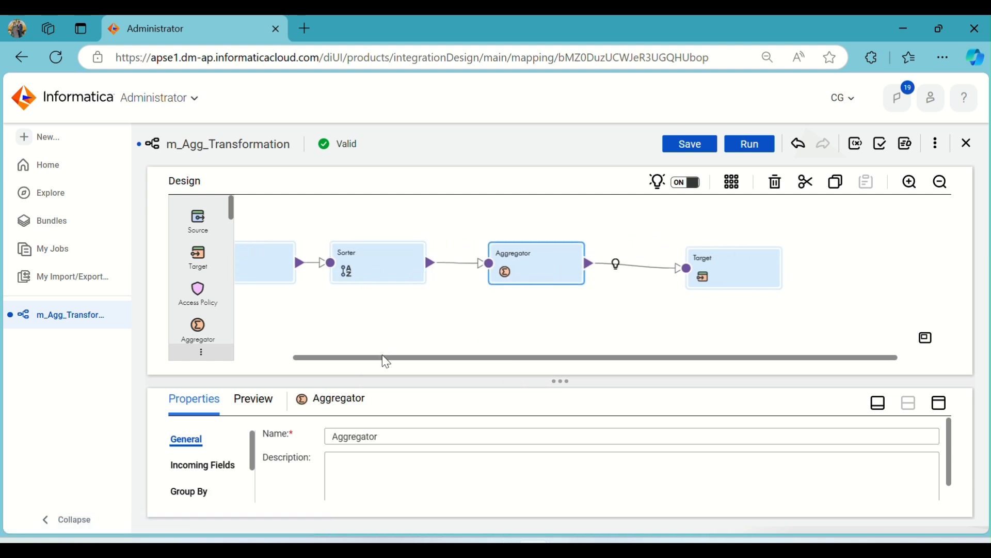
pyautogui.moveTo(386, 358); pyautogui.dragTo(316, 362)
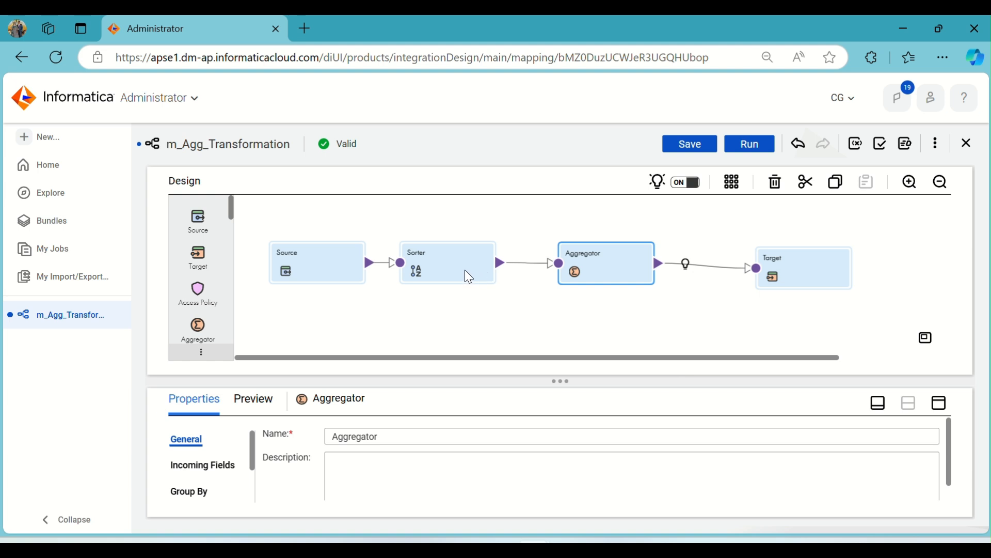
pyautogui.moveTo(468, 277); pyautogui.dragTo(480, 276)
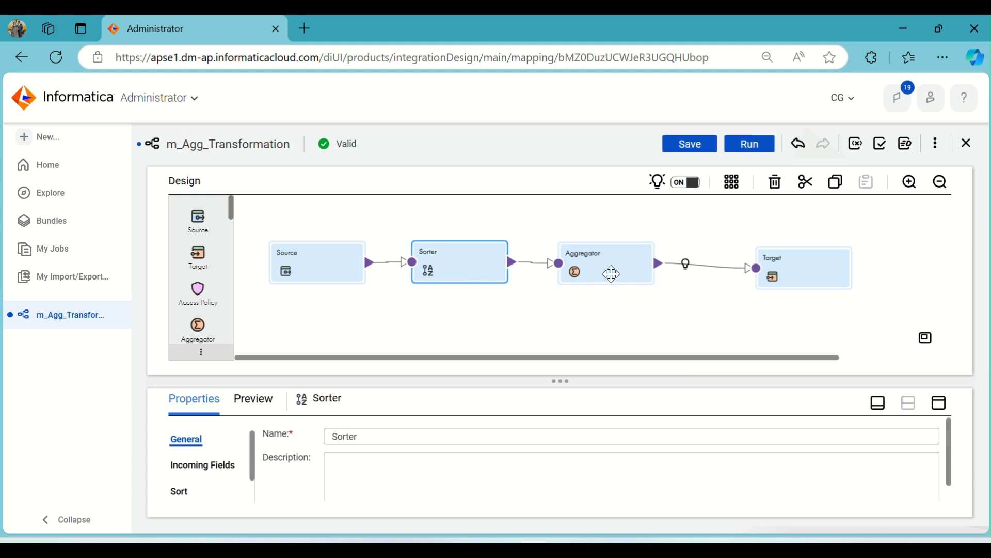
pyautogui.moveTo(611, 274); pyautogui.dragTo(615, 274)
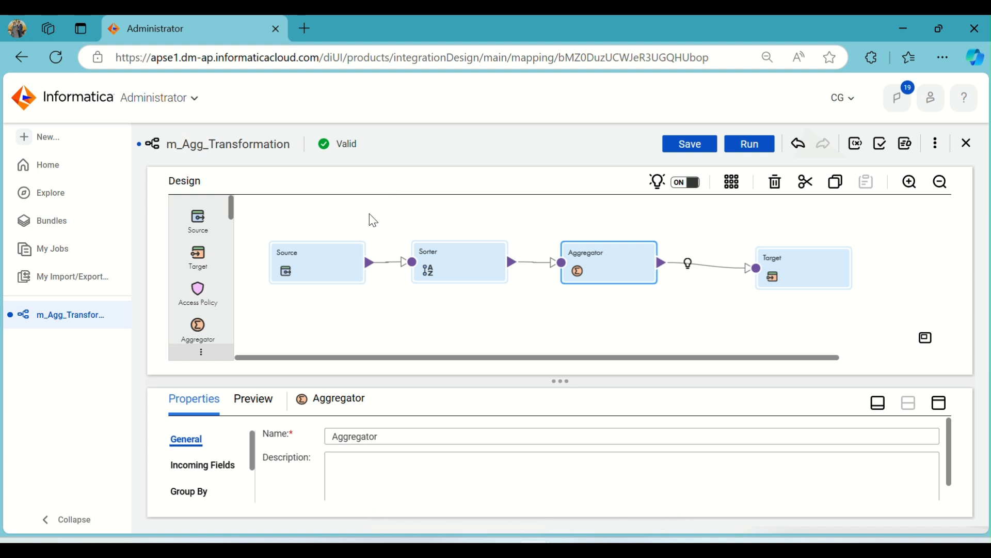
pyautogui.moveTo(450, 262); pyautogui.dragTo(459, 263)
pyautogui.moveTo(612, 262); pyautogui.dragTo(618, 261)
# Add a sort condition to the Sorter transformation that orders the rows by TRANS_ID in ascending order
pyautogui.click(479, 257)
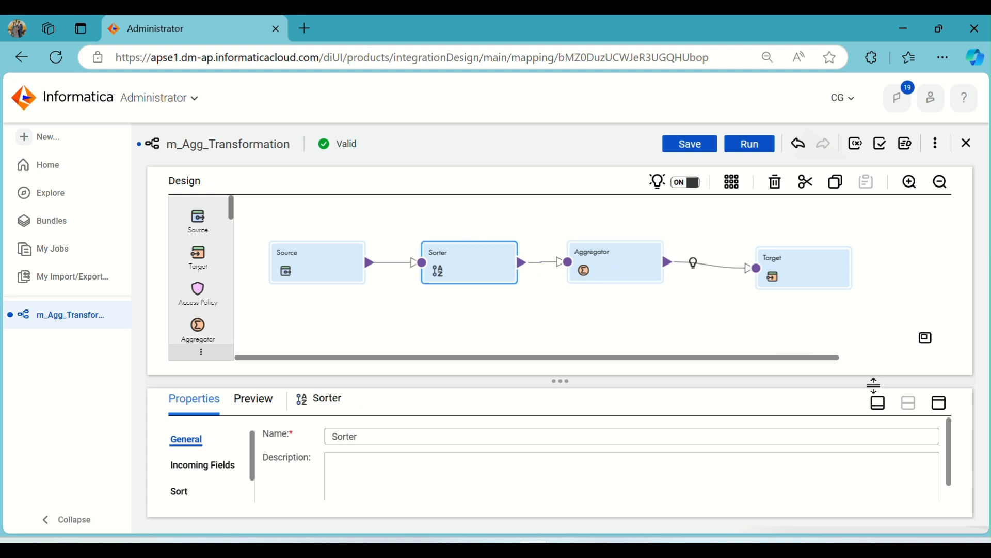
pyautogui.click(939, 402)
pyautogui.click(203, 255)
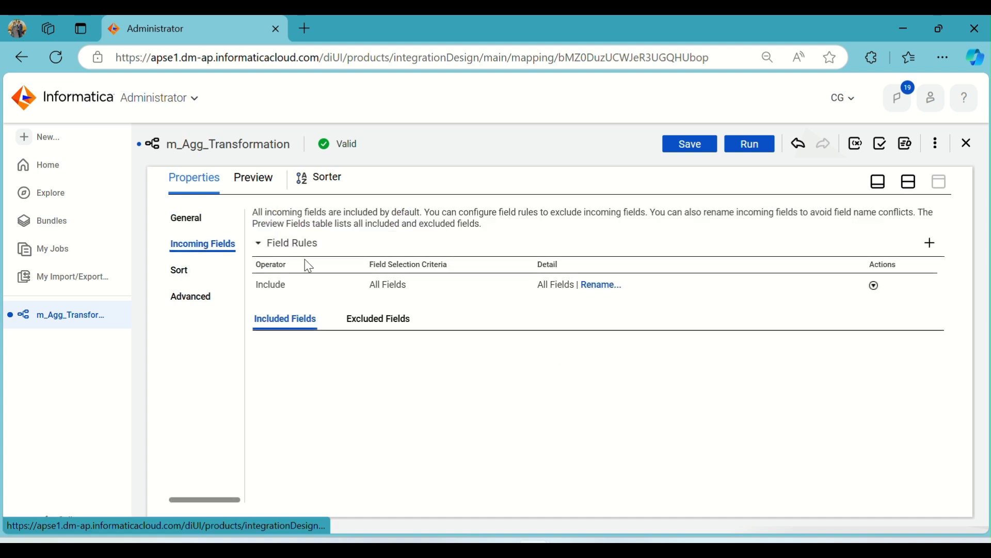
pyautogui.click(181, 271)
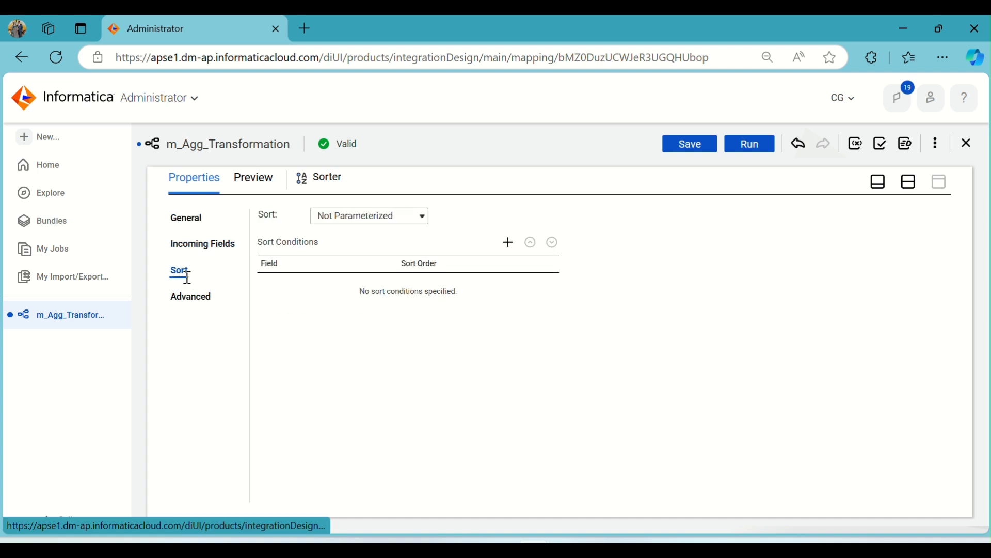
pyautogui.click(510, 242)
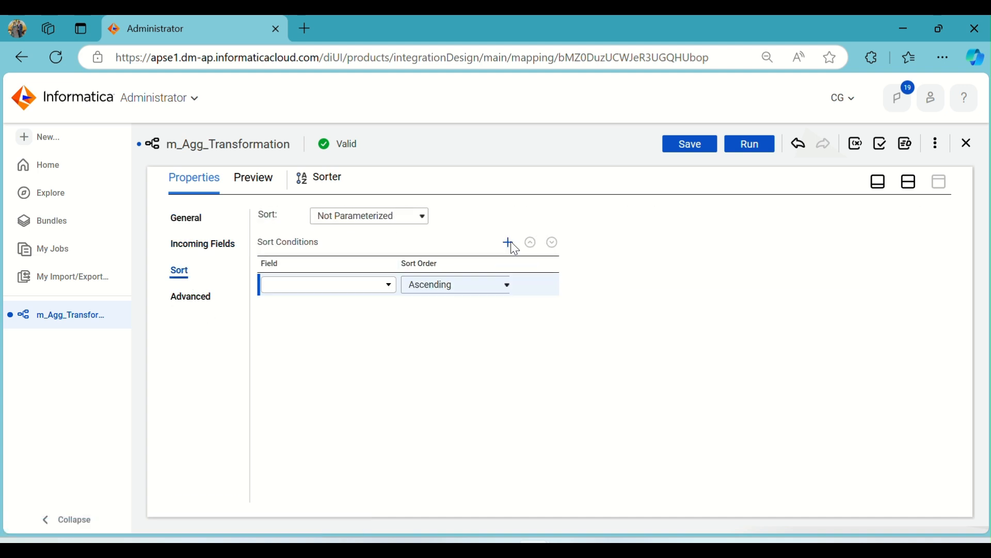
pyautogui.click(369, 285)
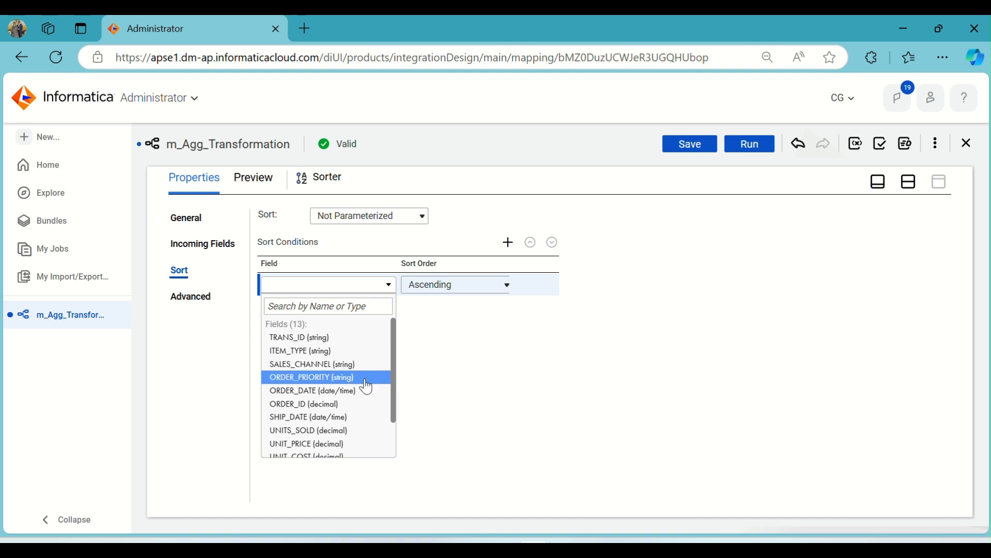
pyautogui.scroll(-1, 341, 405)
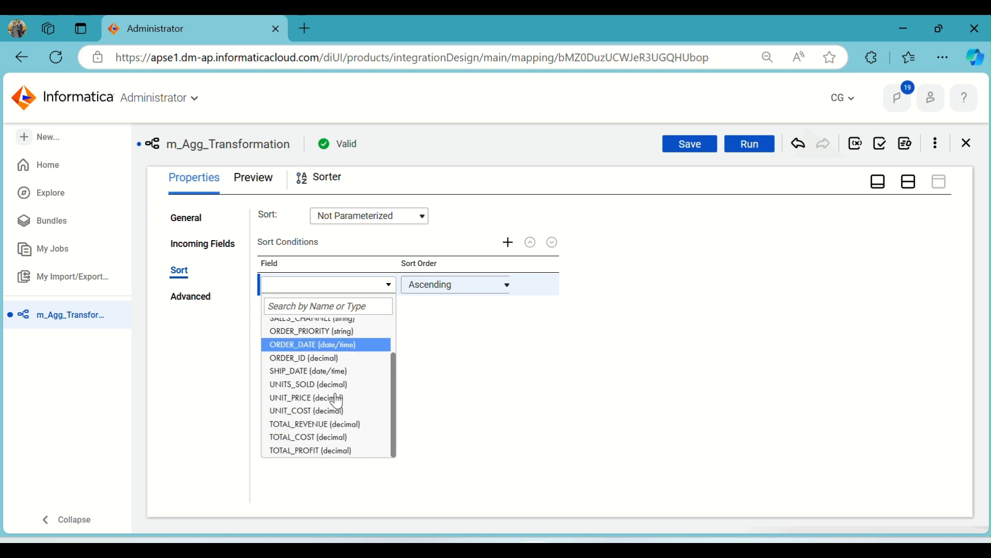
pyautogui.scroll(1, 361, 445)
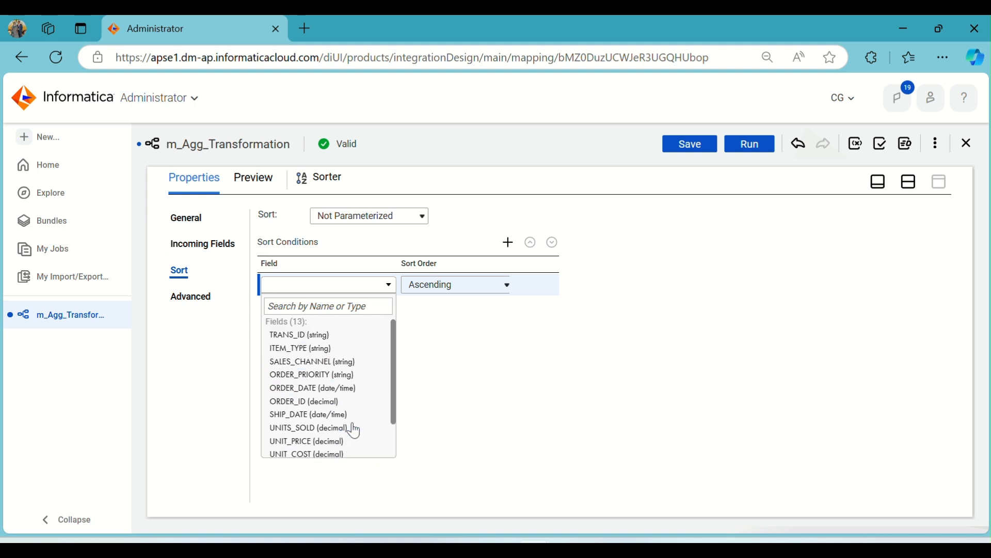
pyautogui.click(341, 342)
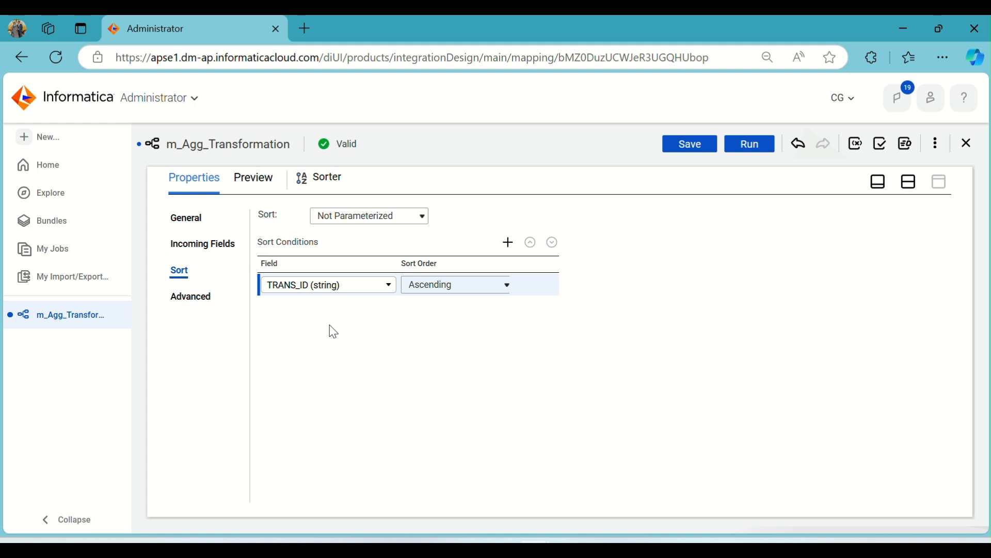
# Review the Sorter's advanced settings alongside its sort conditions, including the Distinct option, and return to the mapping canvas
pyautogui.click(181, 297)
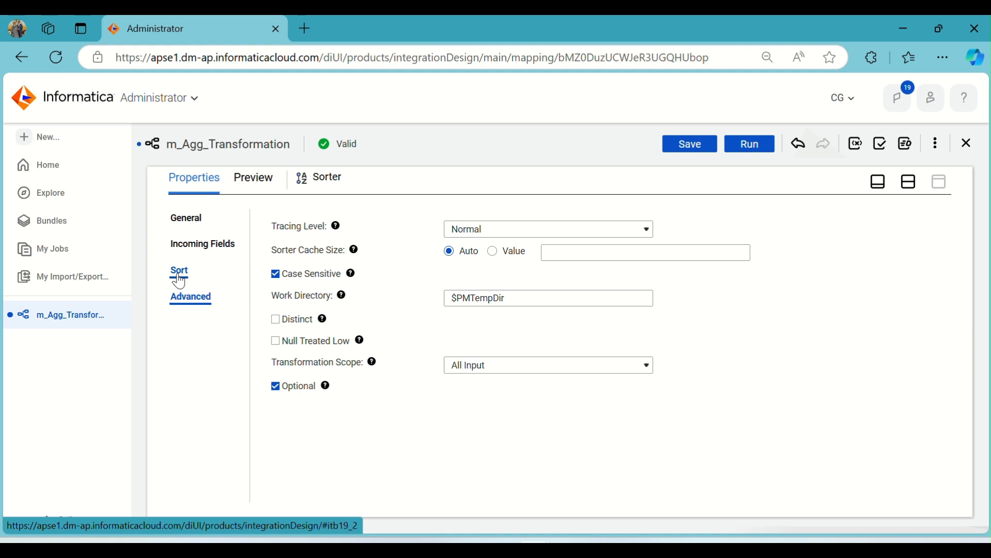
pyautogui.click(180, 279)
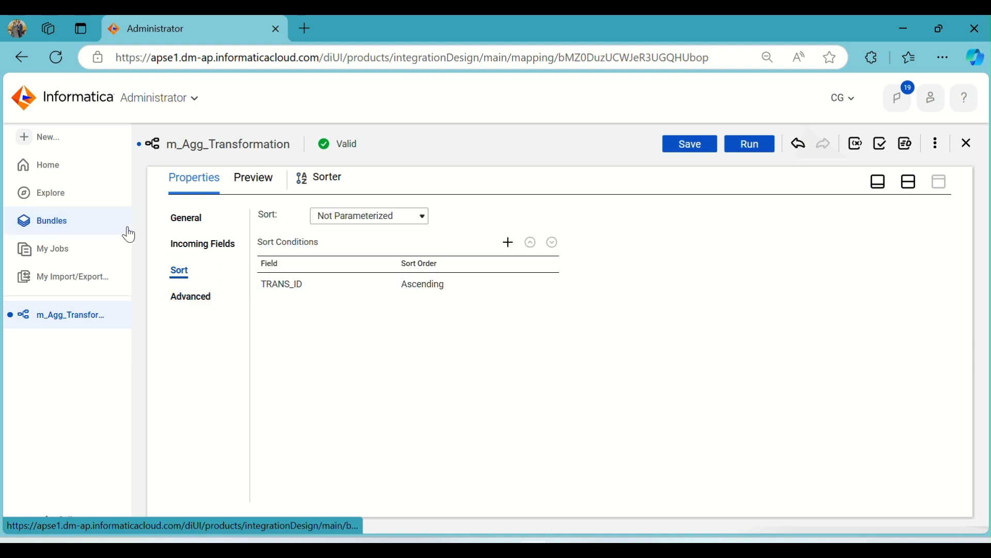
pyautogui.click(191, 298)
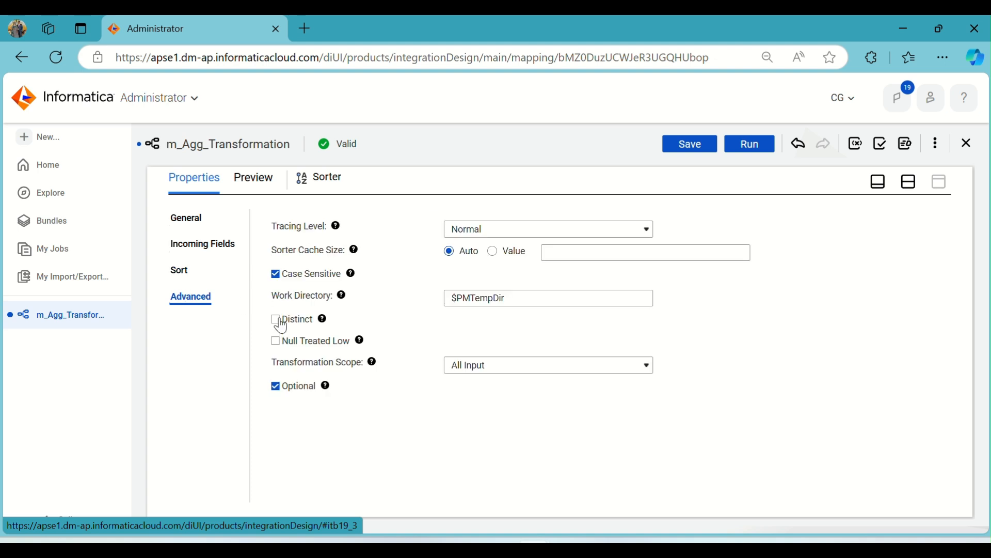
pyautogui.click(181, 274)
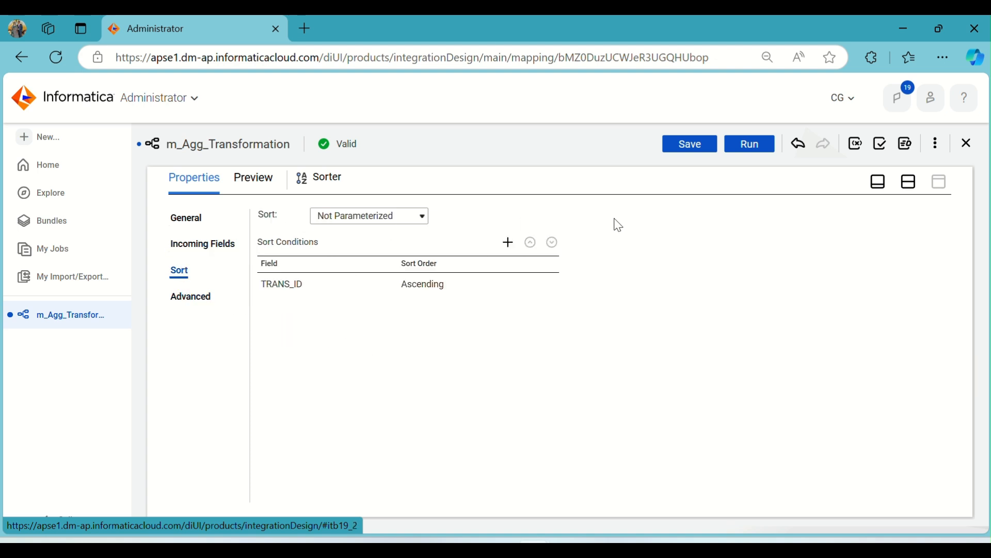
pyautogui.click(911, 186)
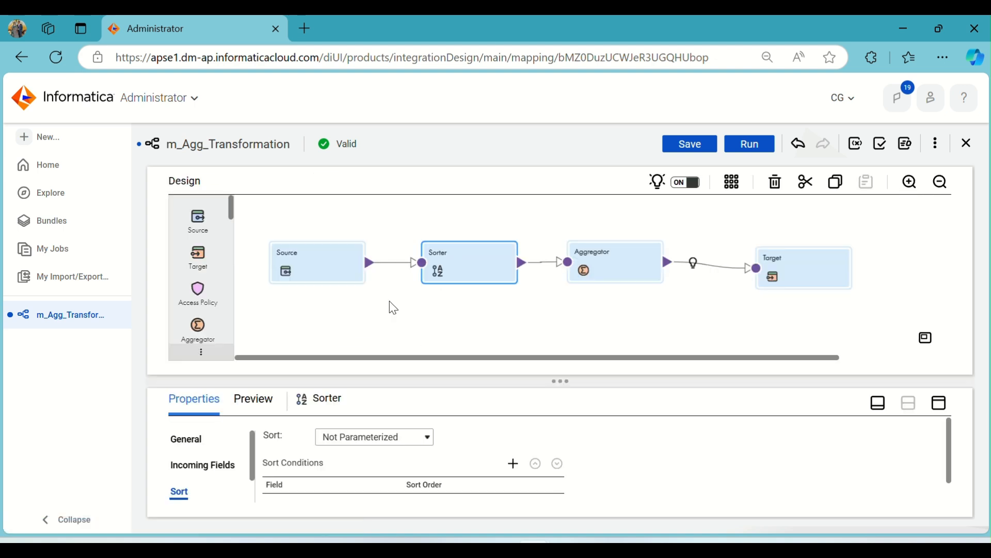
# Enable Sorted Input in the Aggregator transformation's advanced properties
pyautogui.click(611, 276)
pyautogui.click(938, 404)
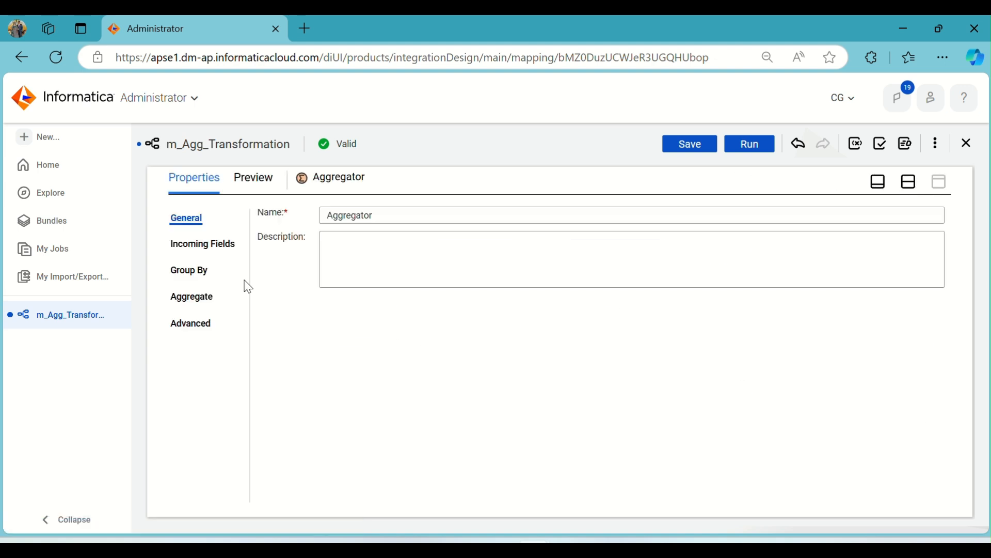
pyautogui.click(193, 295)
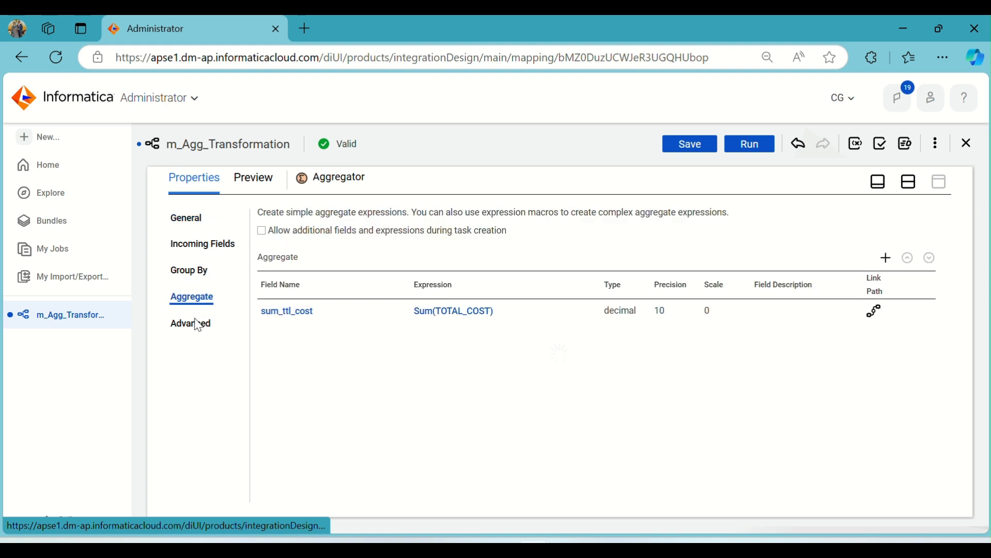
pyautogui.click(197, 326)
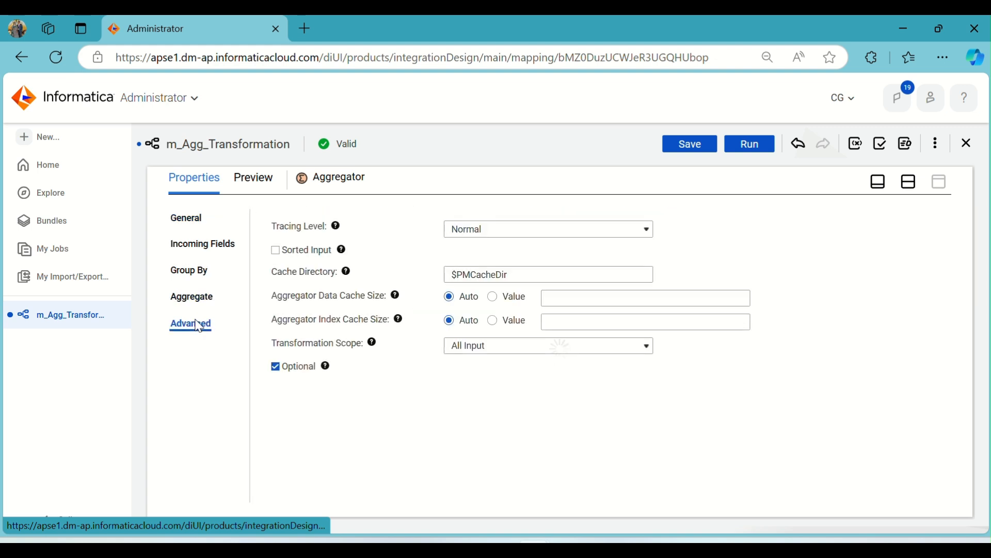
pyautogui.click(295, 259)
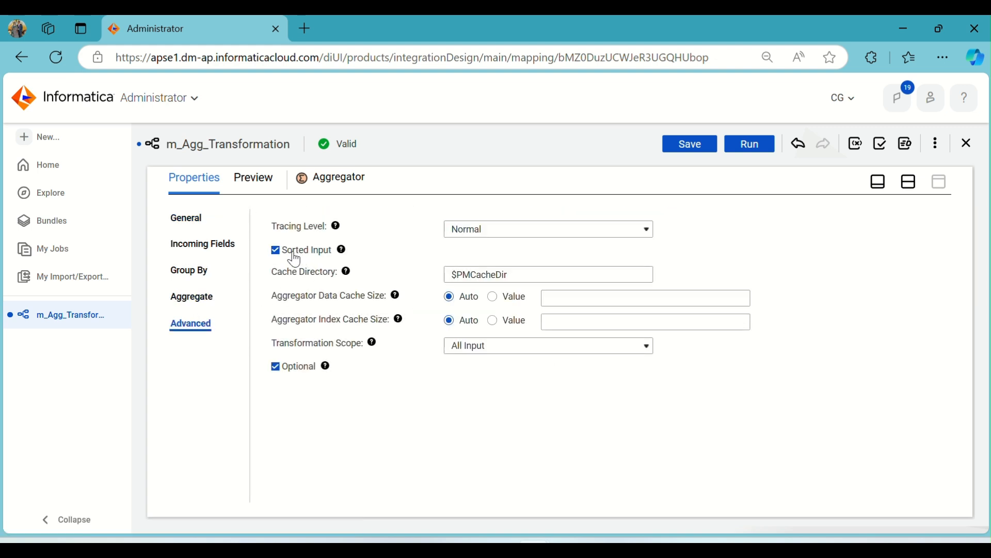
# Check the Aggregator's group-by field and rename its sum_ttl_cost output field to sum_ttl_unit_sold
pyautogui.click(188, 272)
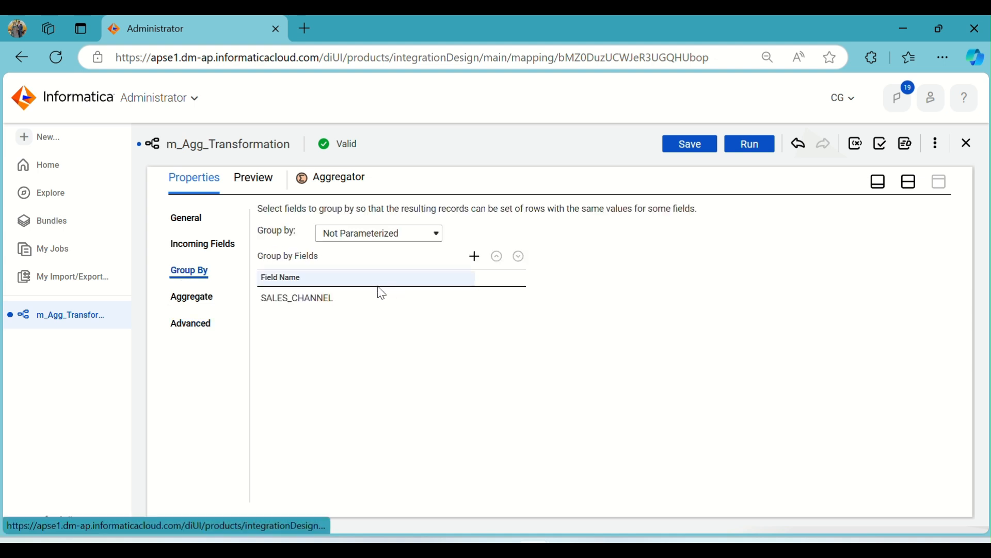
pyautogui.click(189, 298)
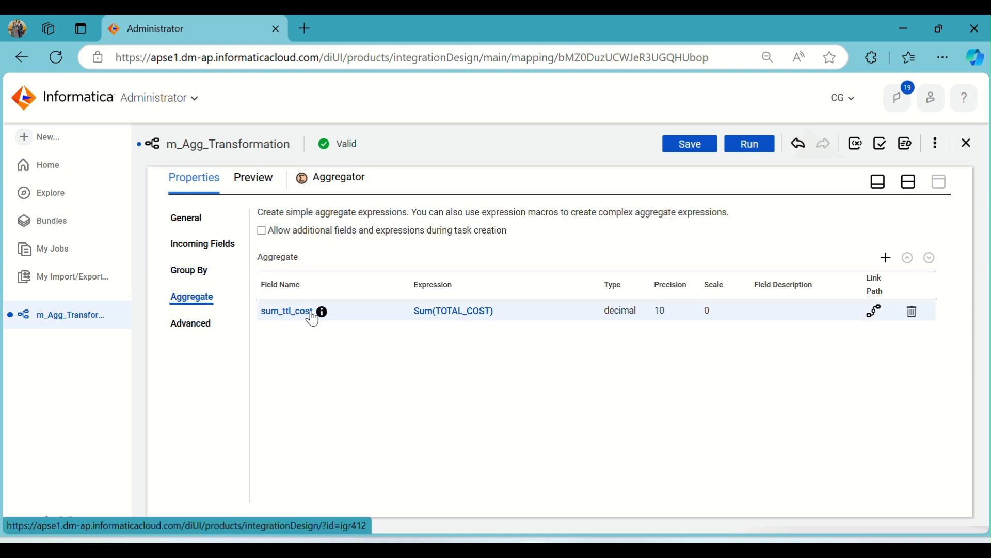
pyautogui.click(269, 312)
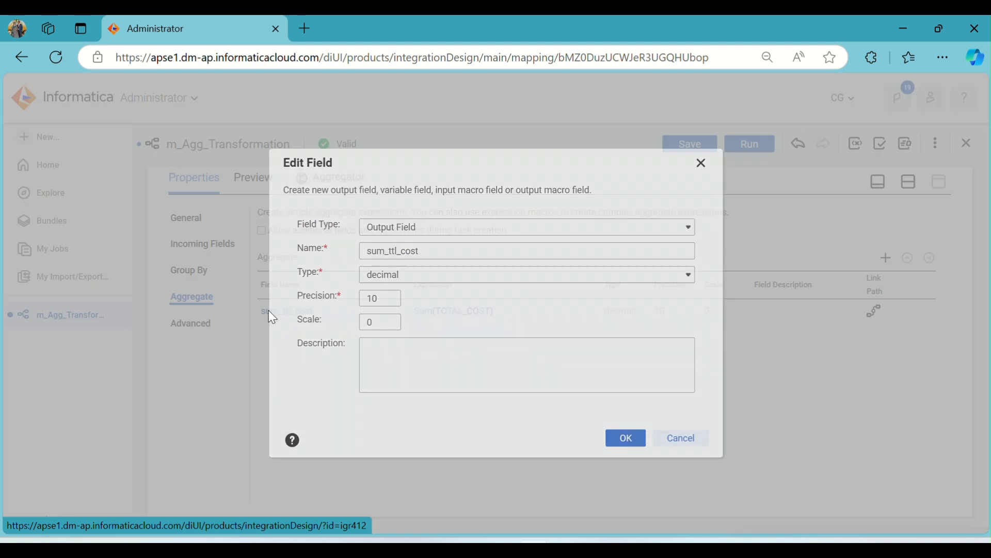
pyautogui.click(405, 252)
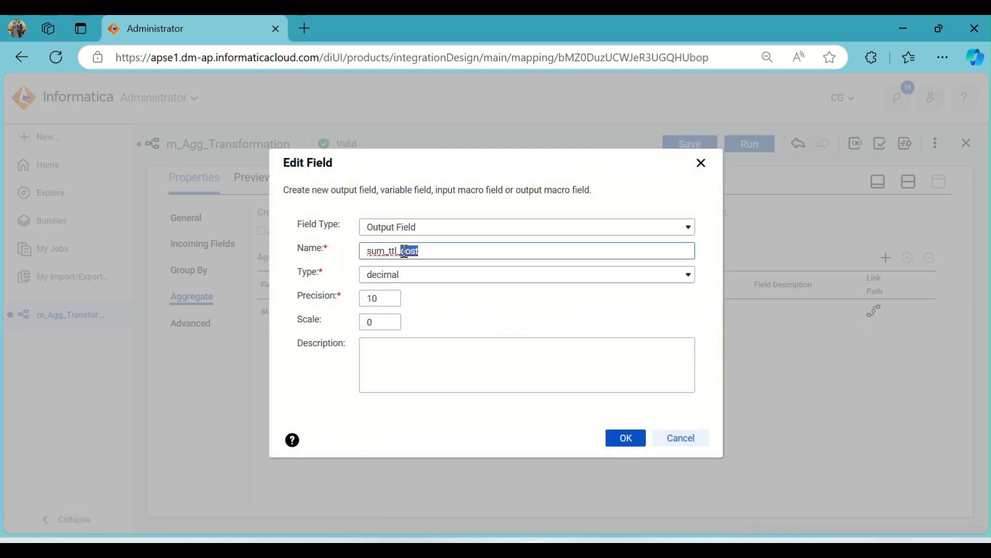
pyautogui.press('BackSpace')
pyautogui.write('unit_sold')
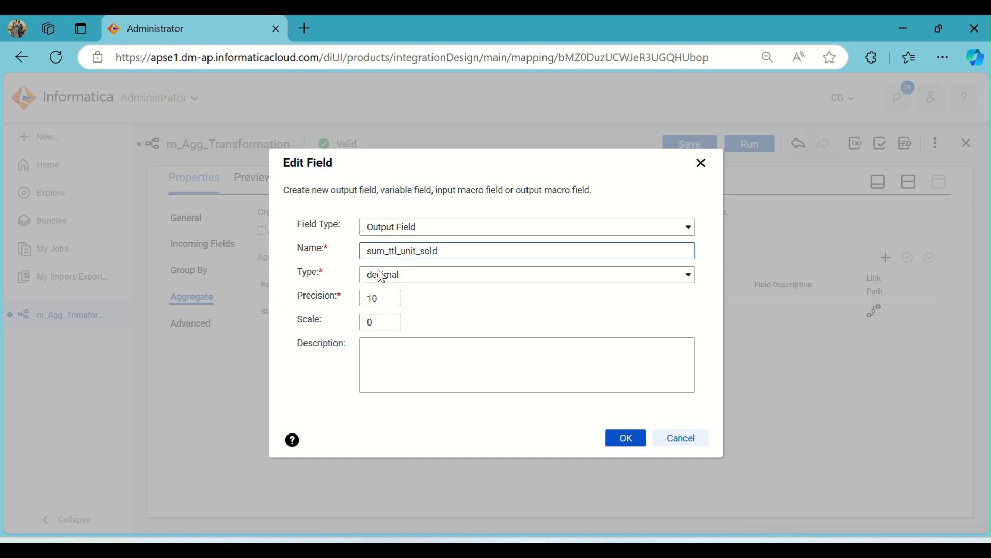
pyautogui.click(636, 449)
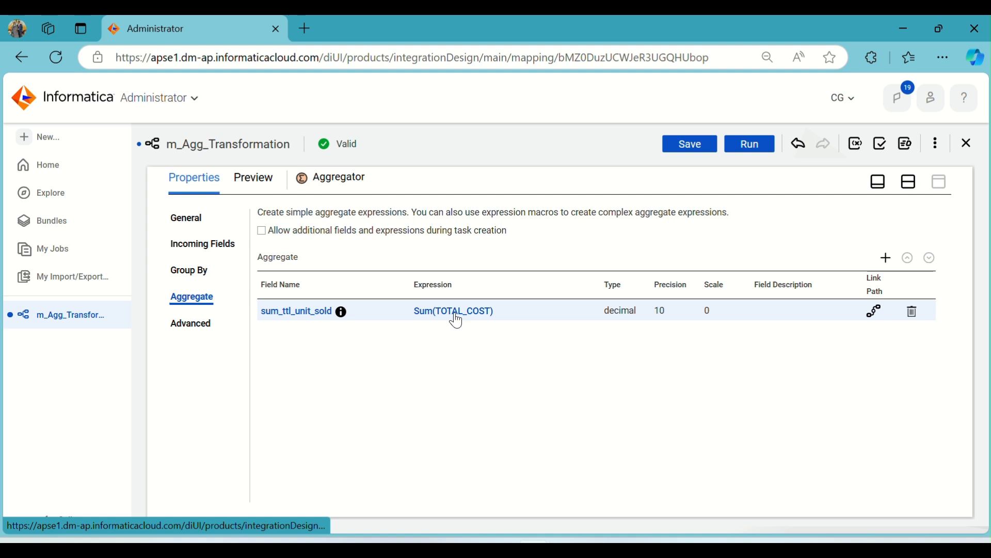
# Change the sum_ttl_unit_sold expression to Sum(UNITS_SOLD), validate it and accept the expression
pyautogui.click(455, 311)
pyautogui.doubleClick(466, 251)
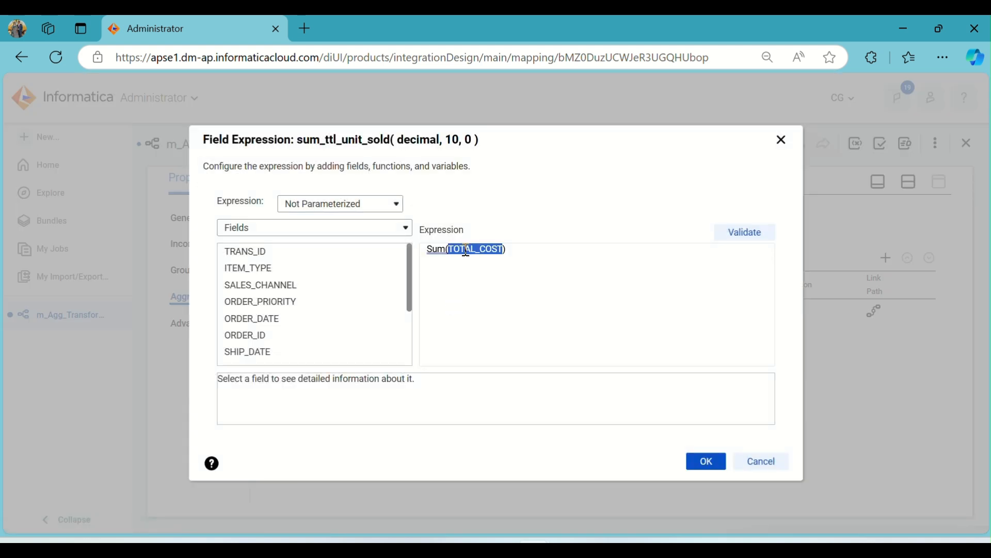
pyautogui.scroll(-3, 315, 302)
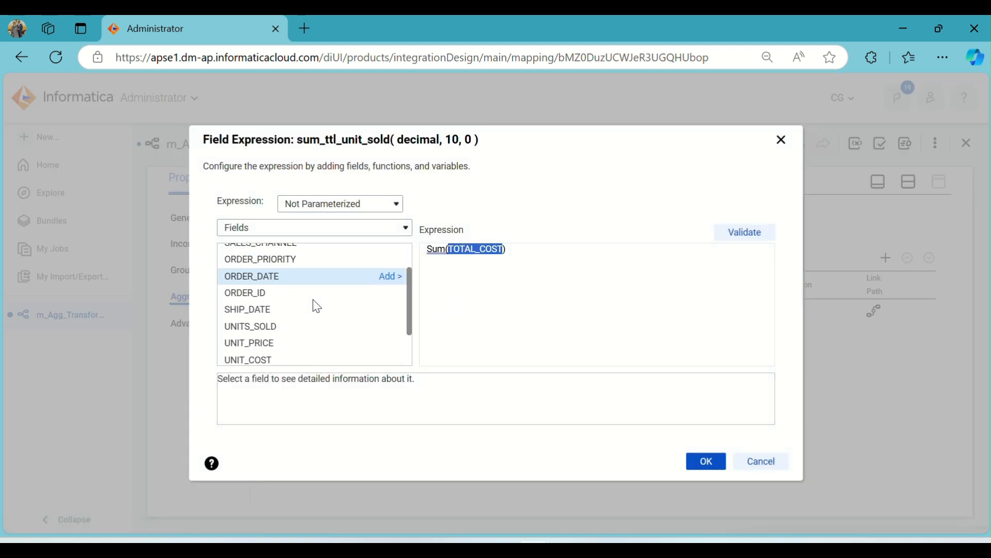
pyautogui.click(395, 272)
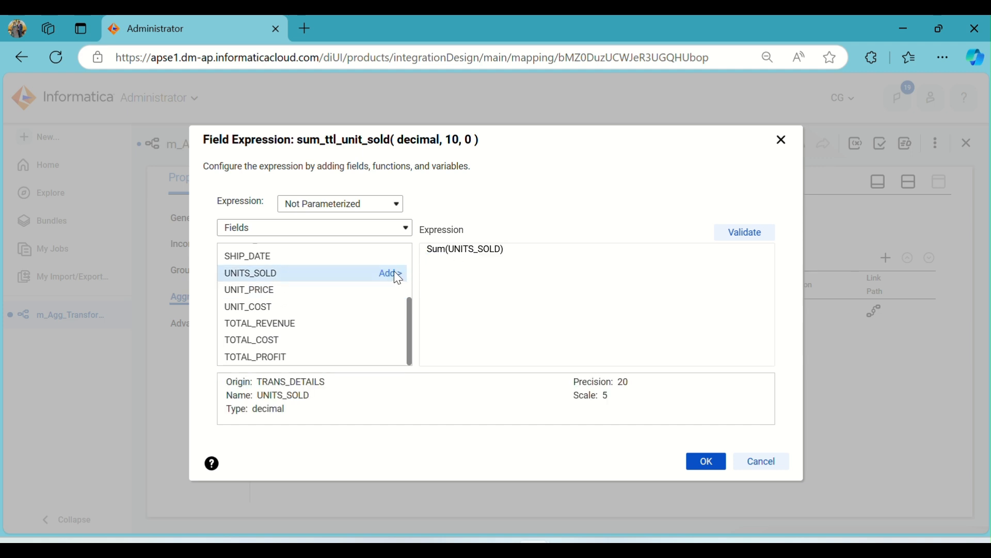
pyautogui.click(740, 232)
pyautogui.click(715, 465)
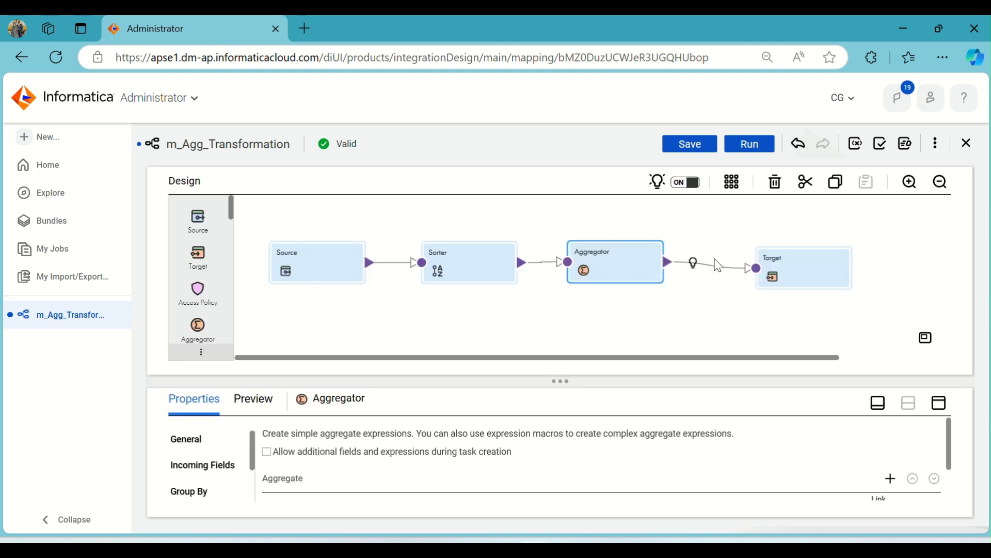
# Synchronize the Target transformation's fields with the T_TRANS_DETAILS object and look through the refreshed field list
pyautogui.click(781, 274)
pyautogui.click(933, 407)
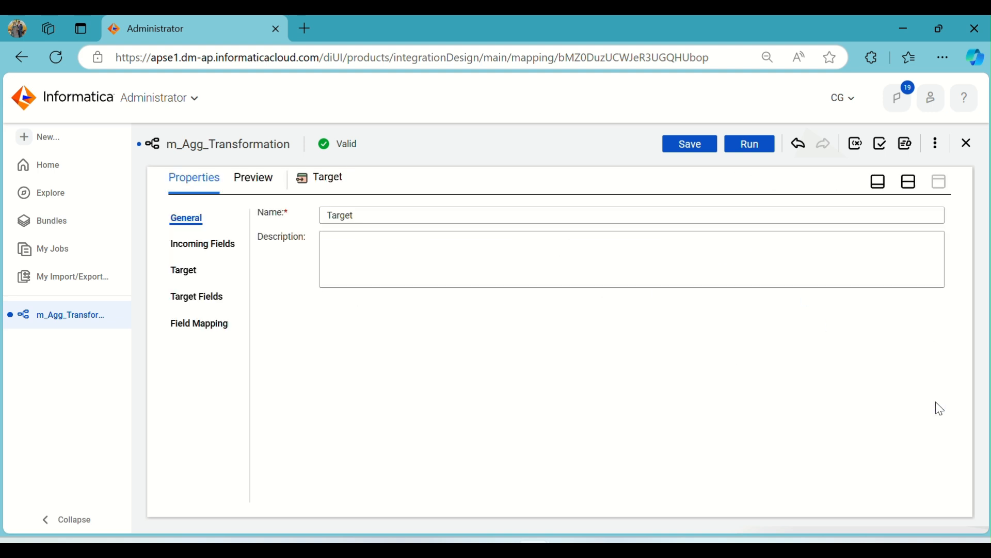
pyautogui.click(185, 271)
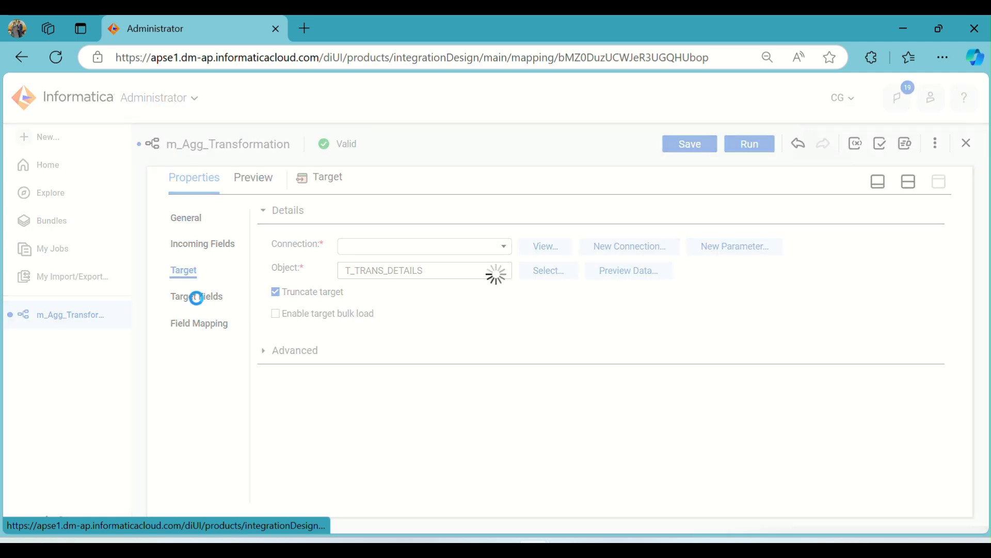
pyautogui.click(195, 297)
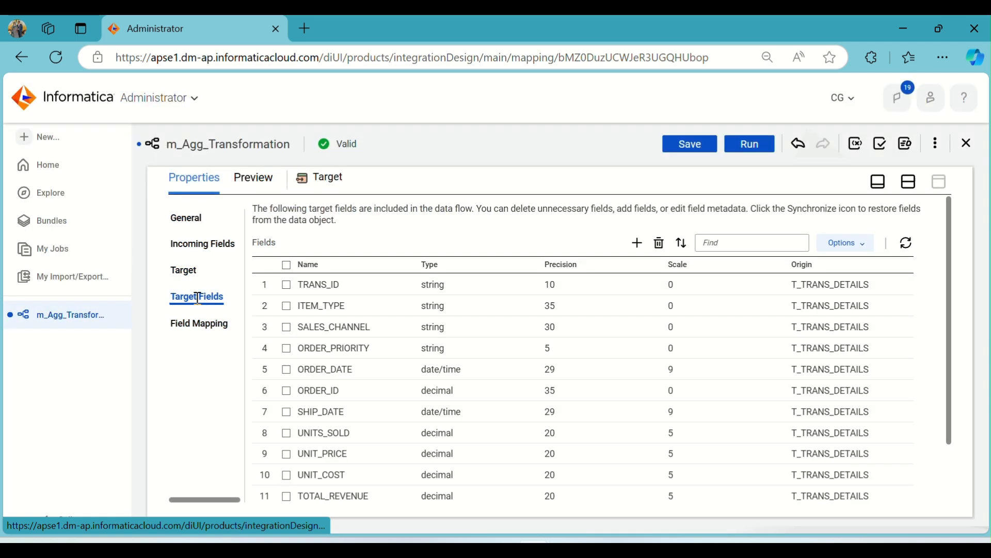
pyautogui.click(906, 242)
pyautogui.click(544, 368)
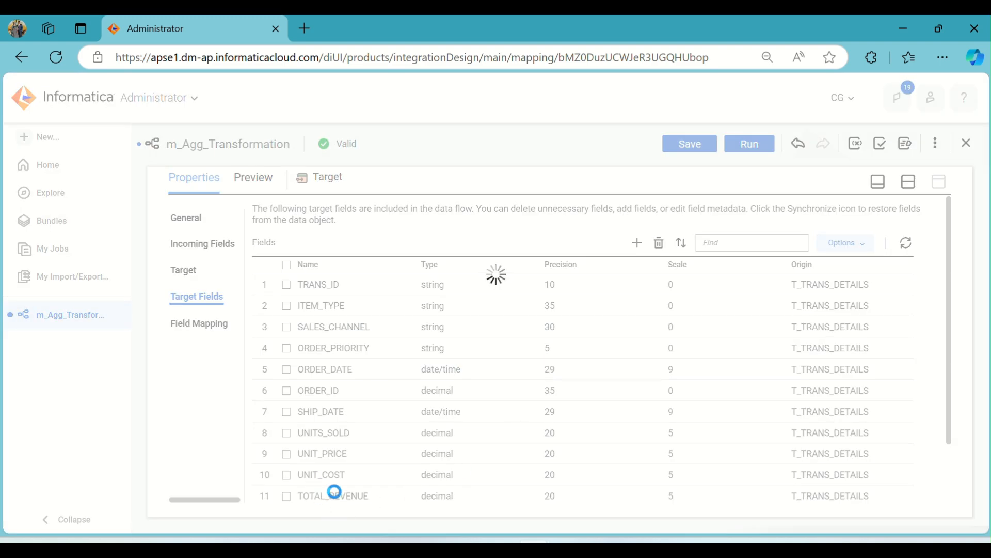
pyautogui.scroll(-2, 450, 430)
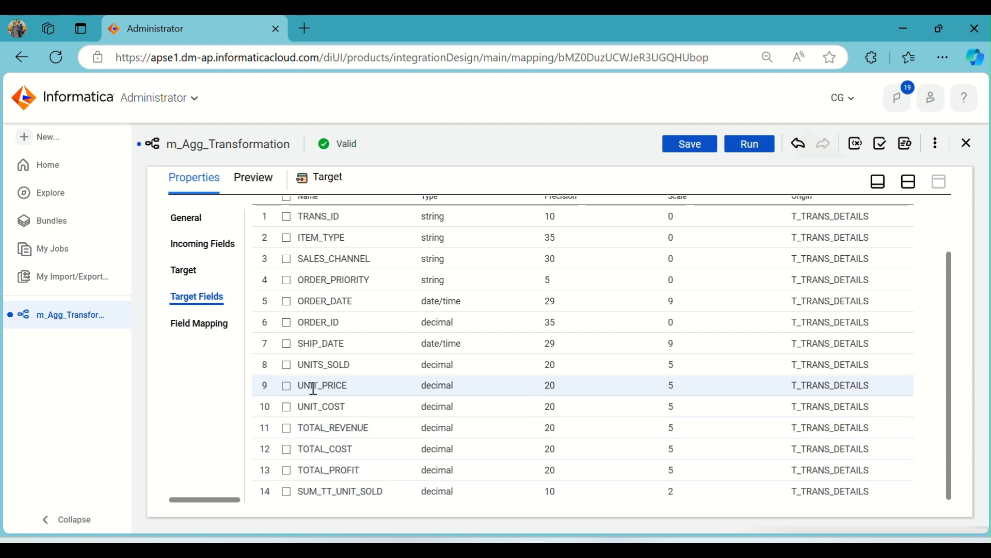
pyautogui.scroll(2, 301, 382)
# Map the remaining incoming field to the target by applying Smart Map in the Target's field mapping, and check the mapped pair
pyautogui.click(206, 325)
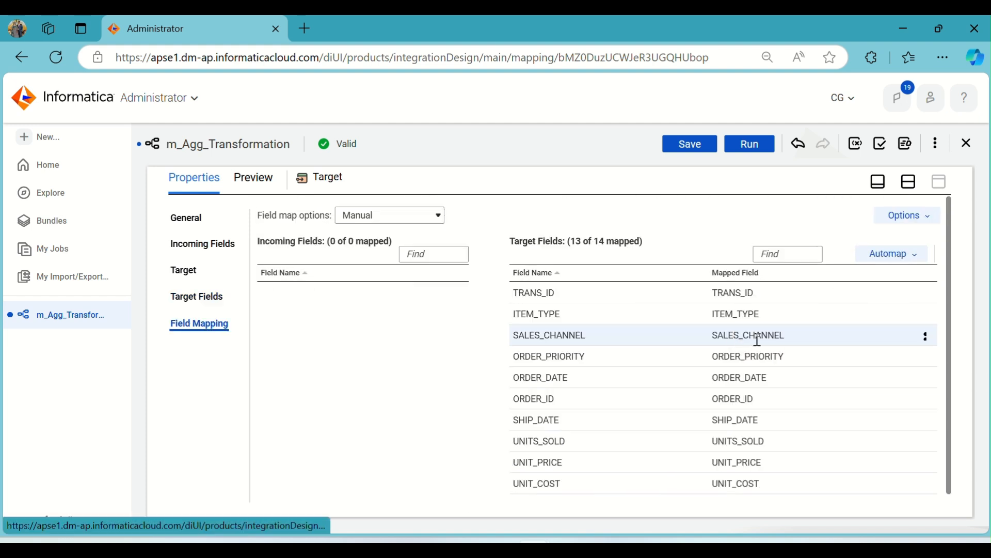
pyautogui.click(908, 253)
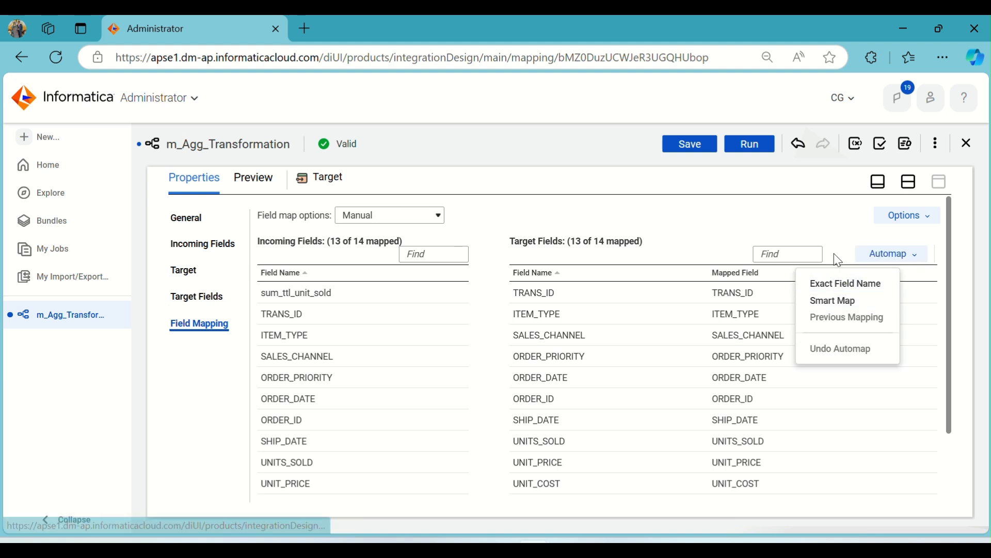
pyautogui.click(837, 228)
pyautogui.scroll(-3, 867, 365)
pyautogui.scroll(3, 869, 365)
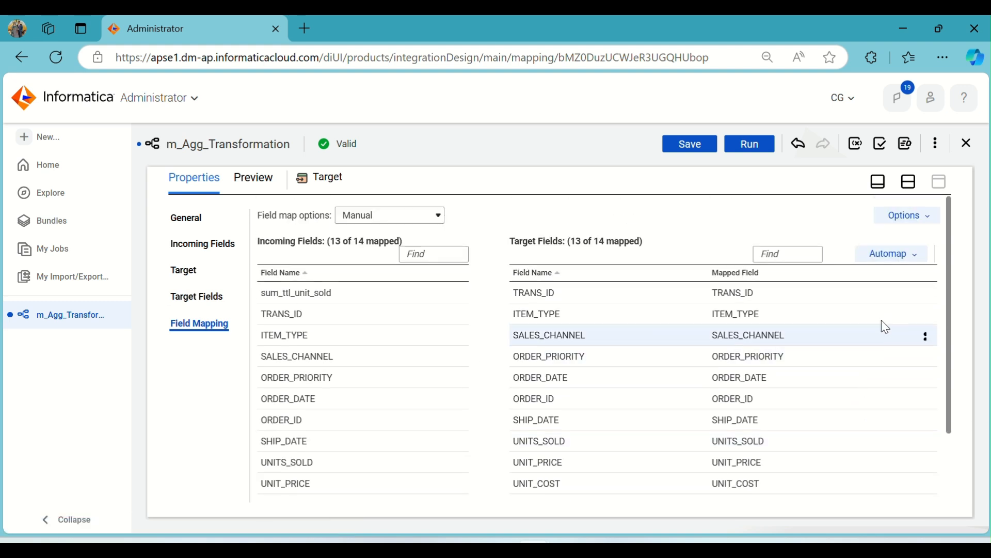
pyautogui.click(908, 254)
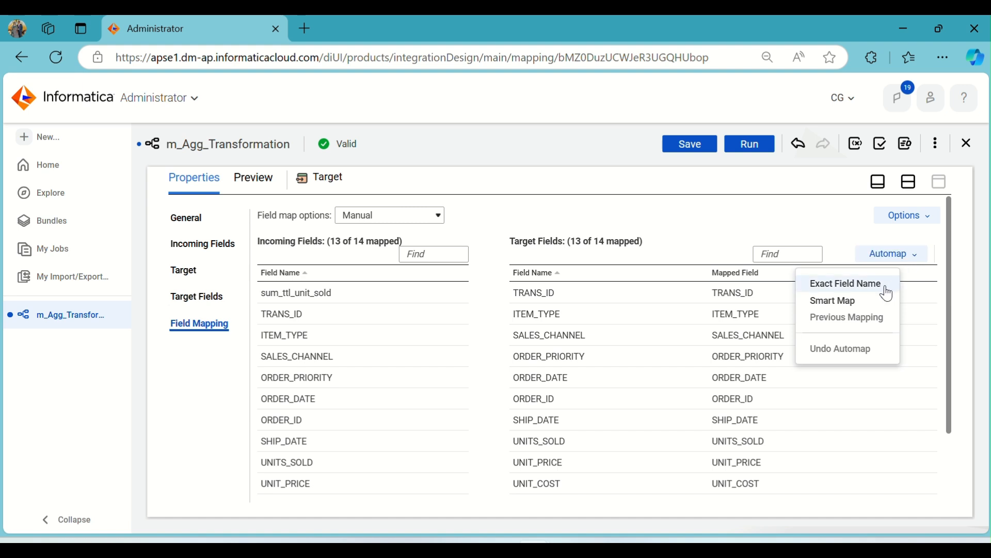
pyautogui.click(874, 308)
pyautogui.scroll(-3, 823, 361)
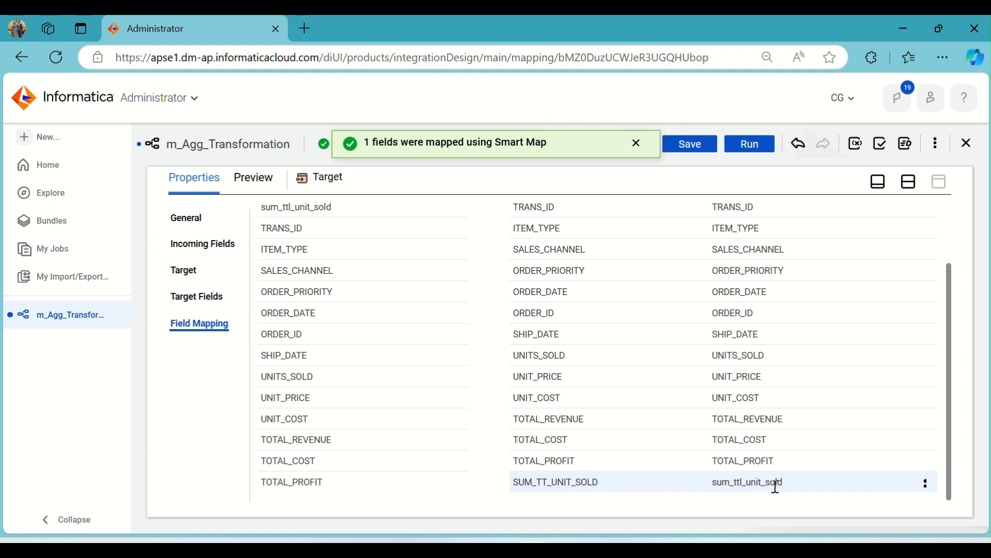
pyautogui.scroll(2, 642, 459)
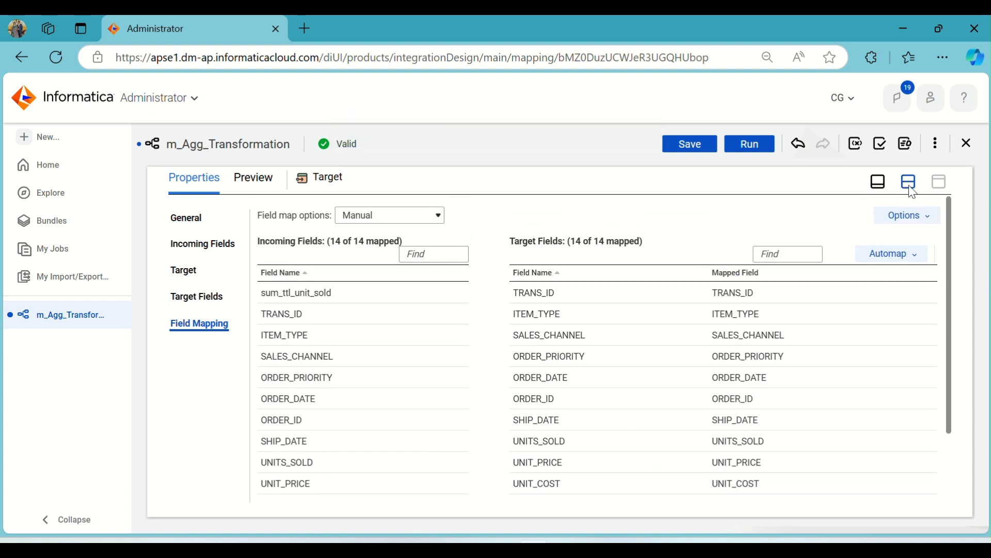
# Save the m_Agg_Transformation mapping, run it with the preset runtime environment and open the job list
pyautogui.click(912, 190)
pyautogui.click(733, 182)
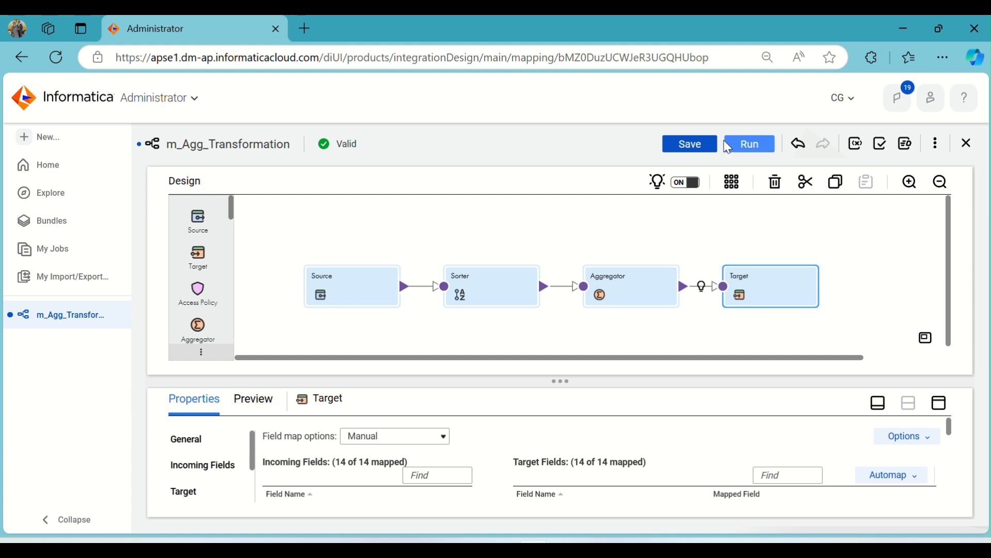
pyautogui.click(696, 141)
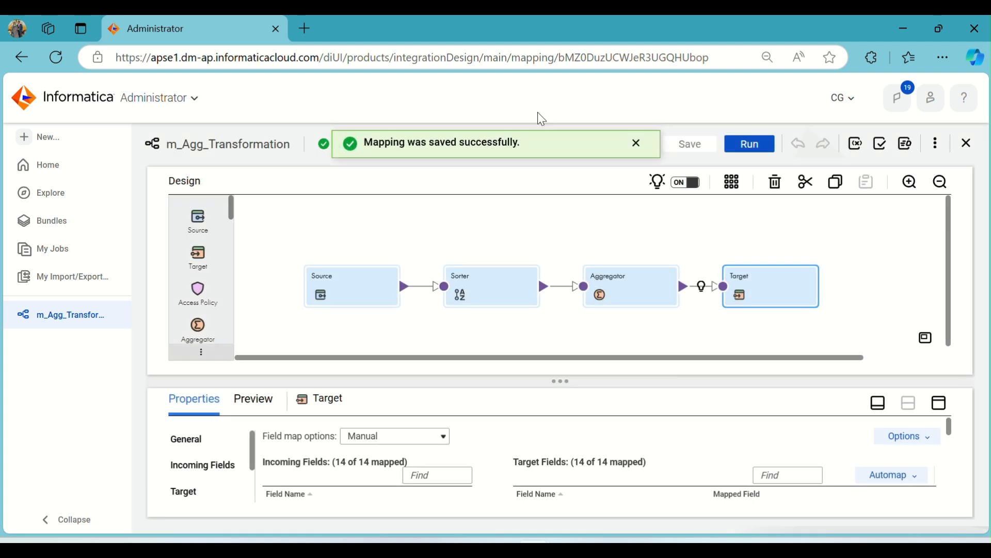
pyautogui.click(637, 143)
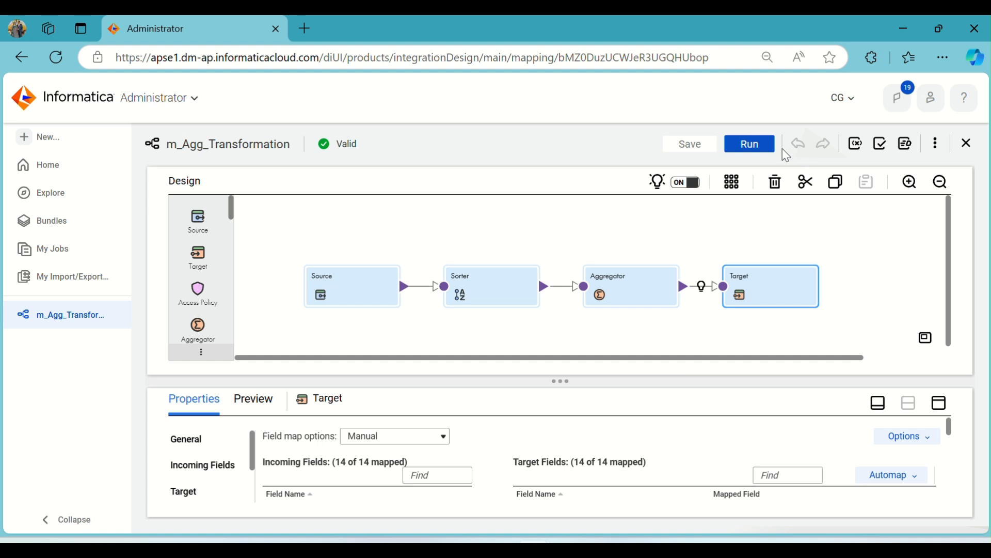
pyautogui.click(756, 147)
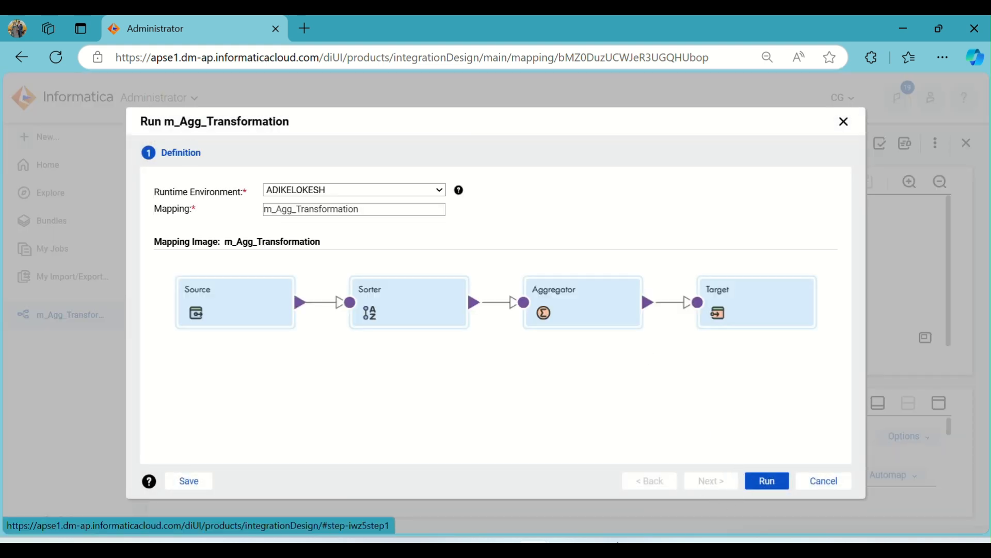
pyautogui.click(768, 481)
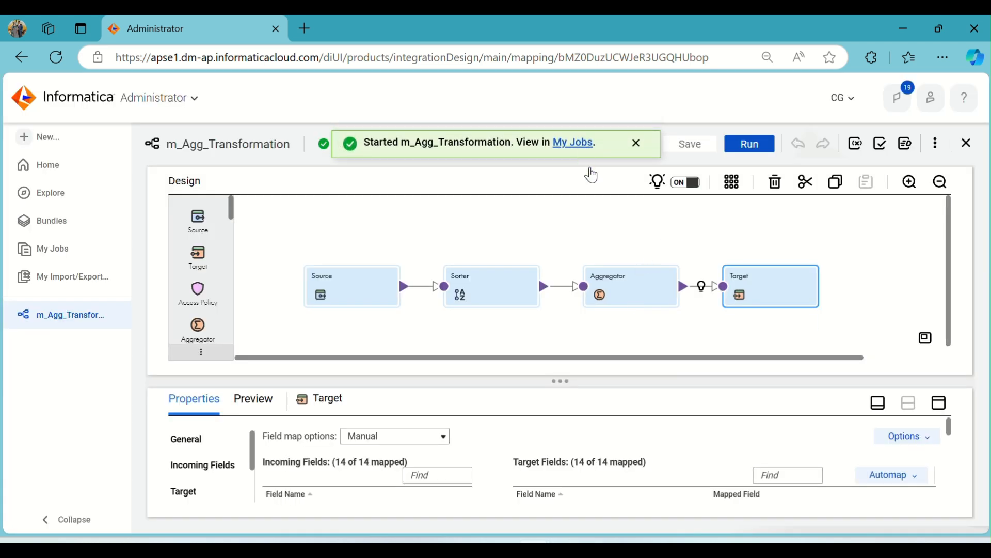
pyautogui.click(574, 143)
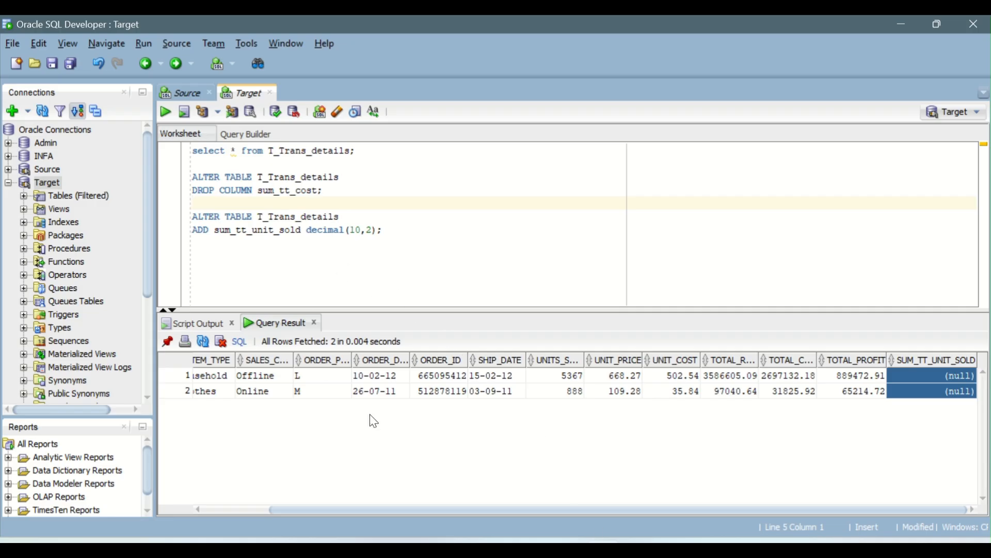
# In SQL Developer's Source worksheet, run only the inner query summing UNITS_SOLD by ORDER_PRIORITY and examine the grouped rows
pyautogui.click(196, 94)
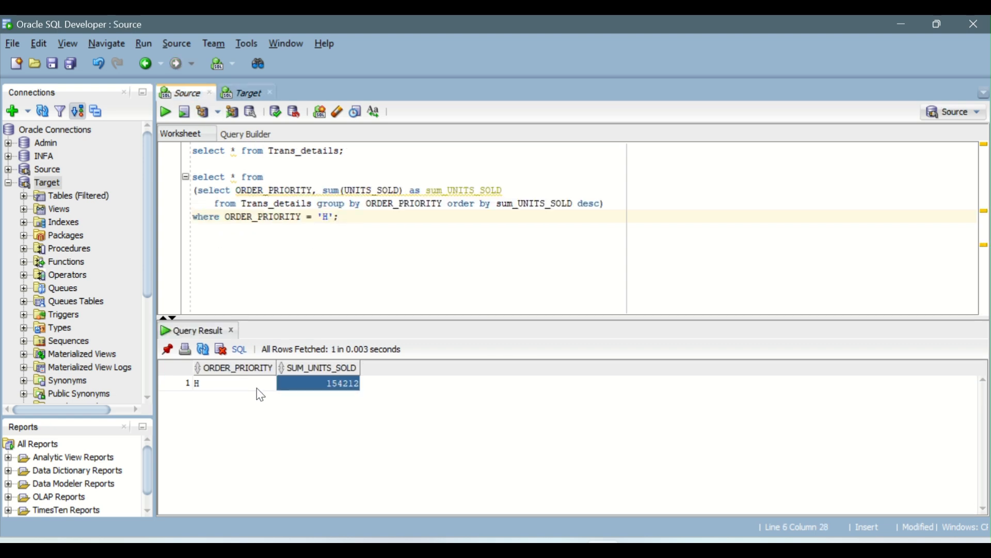
pyautogui.click(229, 388)
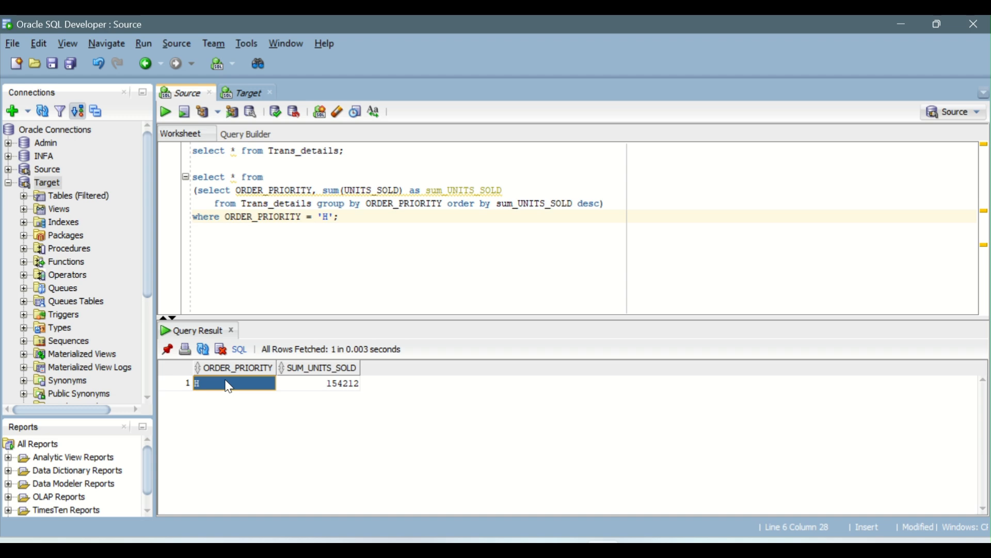
pyautogui.moveTo(603, 205); pyautogui.dragTo(195, 192)
pyautogui.click(169, 115)
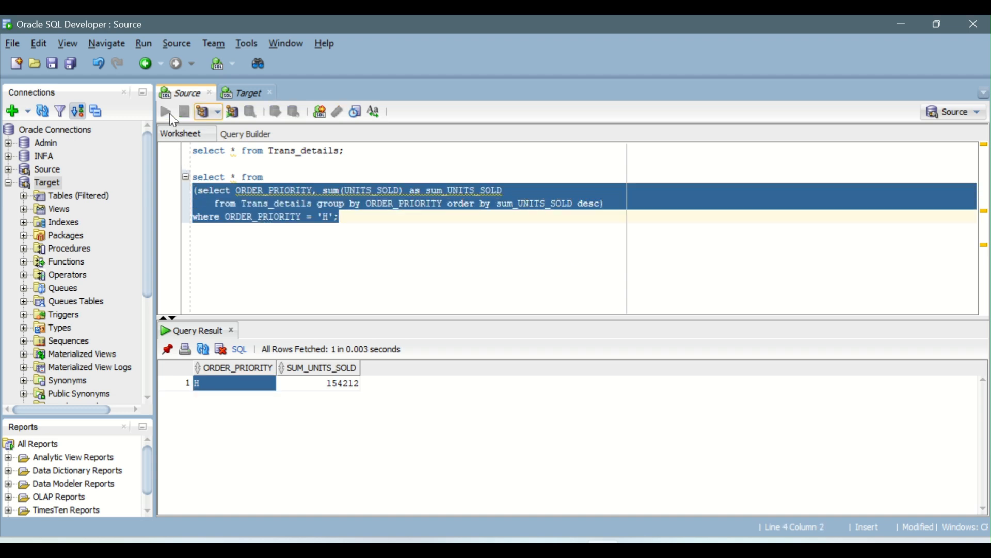
pyautogui.moveTo(243, 385); pyautogui.dragTo(326, 445)
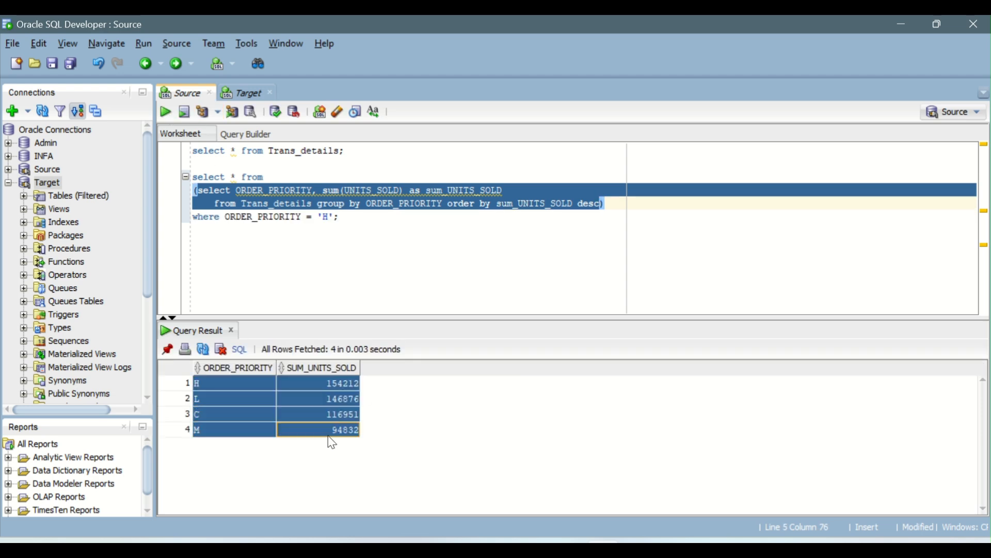
pyautogui.click(244, 385)
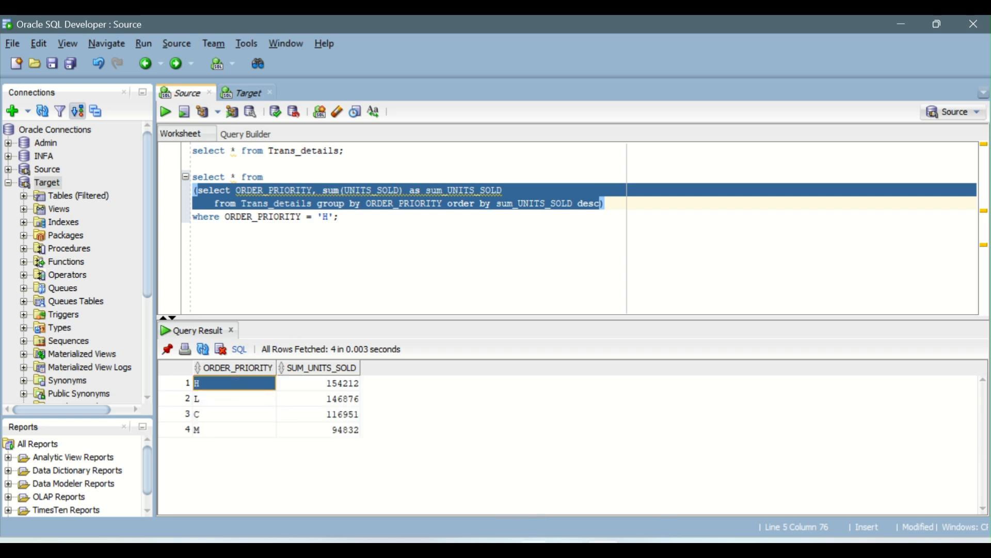
# Switch back to Informatica, refresh the job list and examine the details of the m_Agg_Transformation-5 run
pyautogui.click(604, 480)
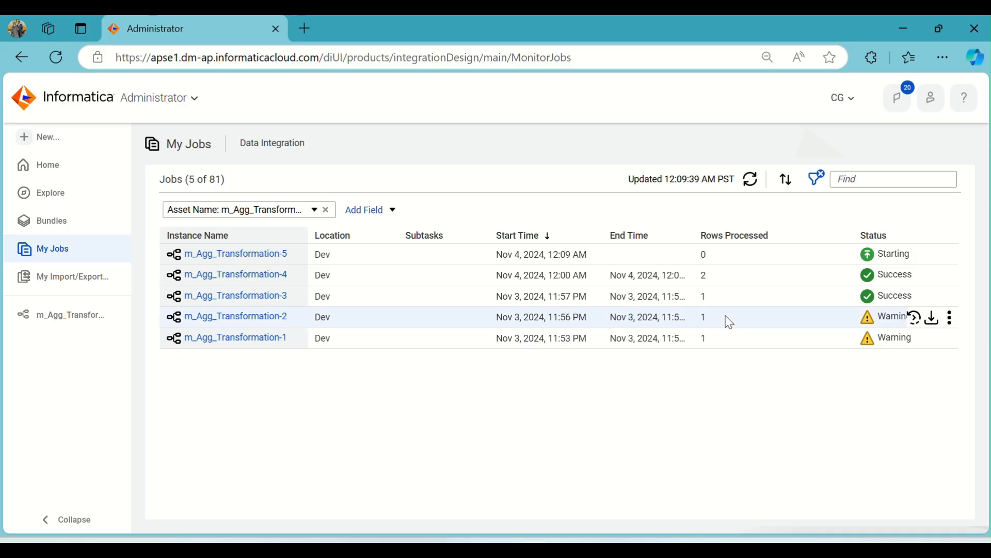
pyautogui.click(749, 185)
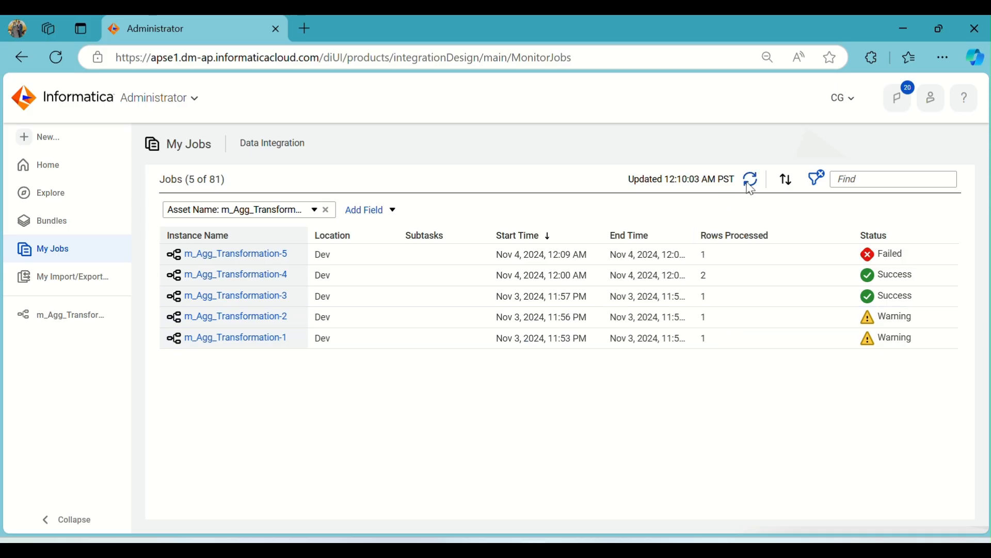
pyautogui.click(252, 255)
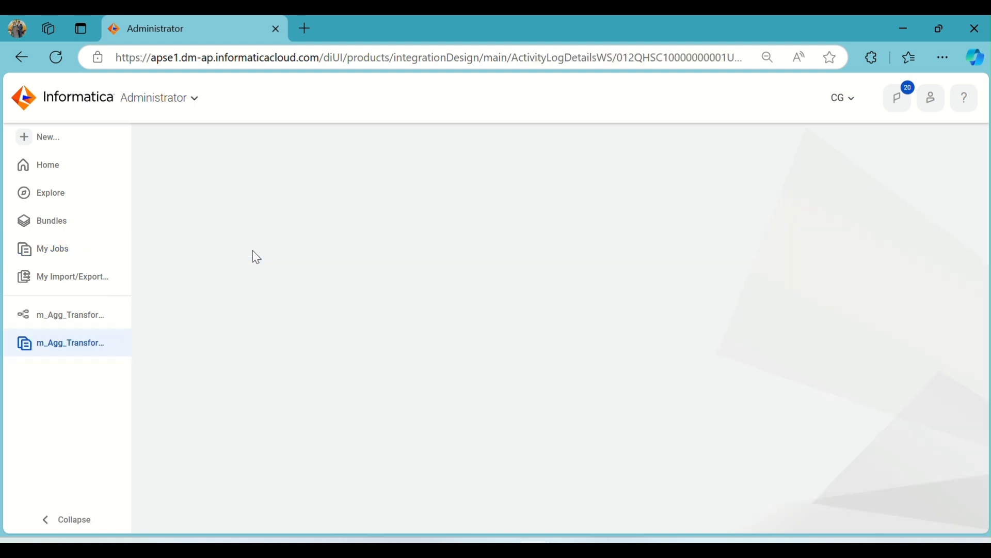
pyautogui.scroll(-1, 552, 427)
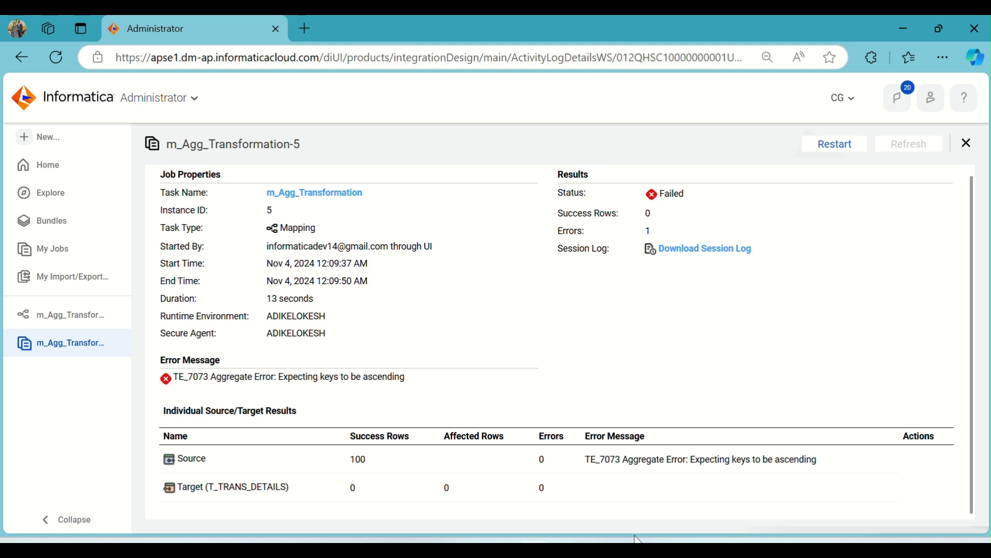
pyautogui.moveTo(603, 548)
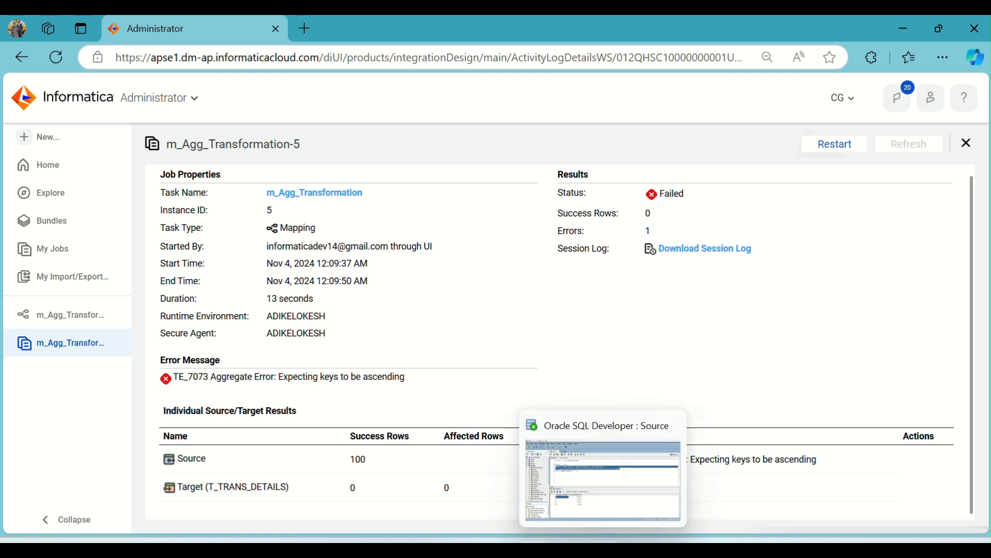
pyautogui.moveTo(535, 548)
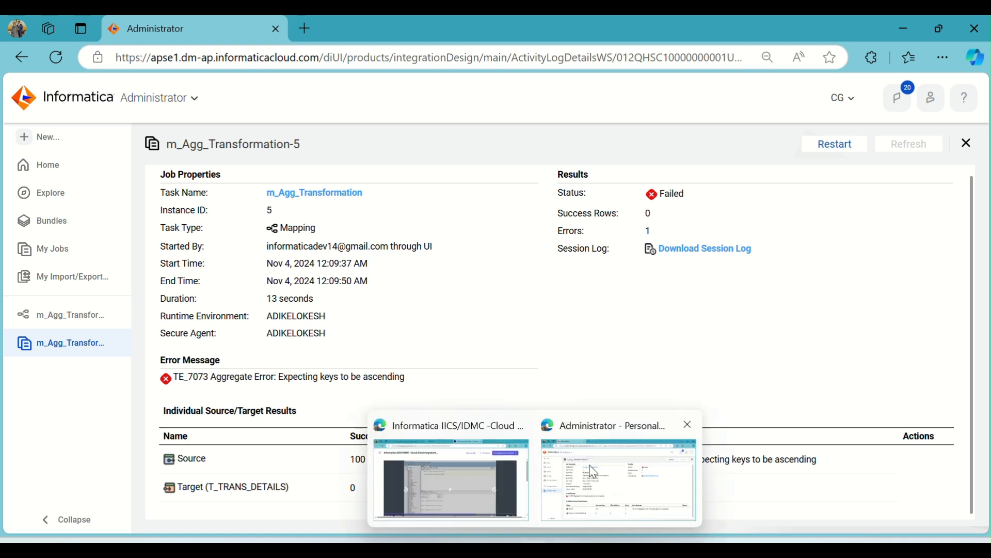
# Return to the m_Agg_Transformation mapping and look through the Source transformation's field list
pyautogui.click(72, 320)
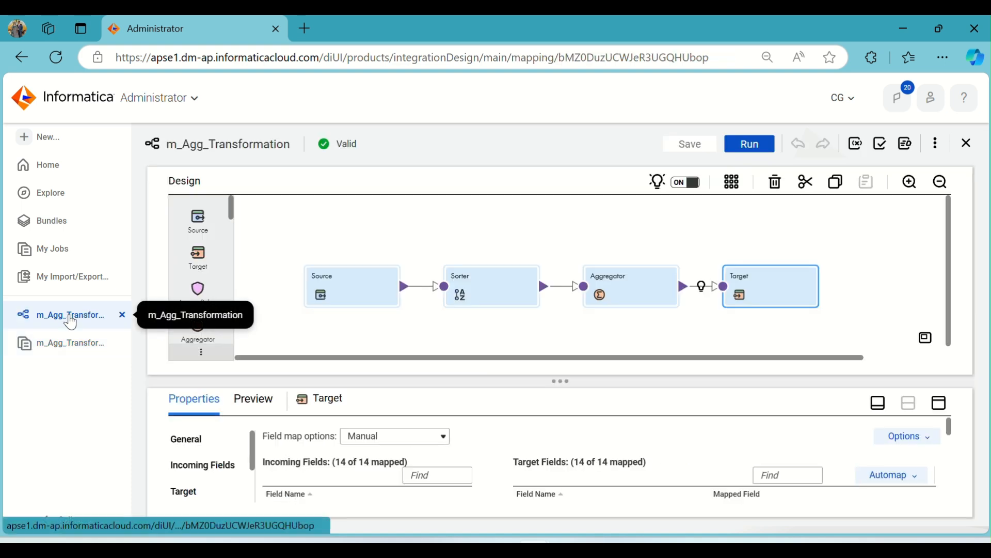
pyautogui.click(376, 287)
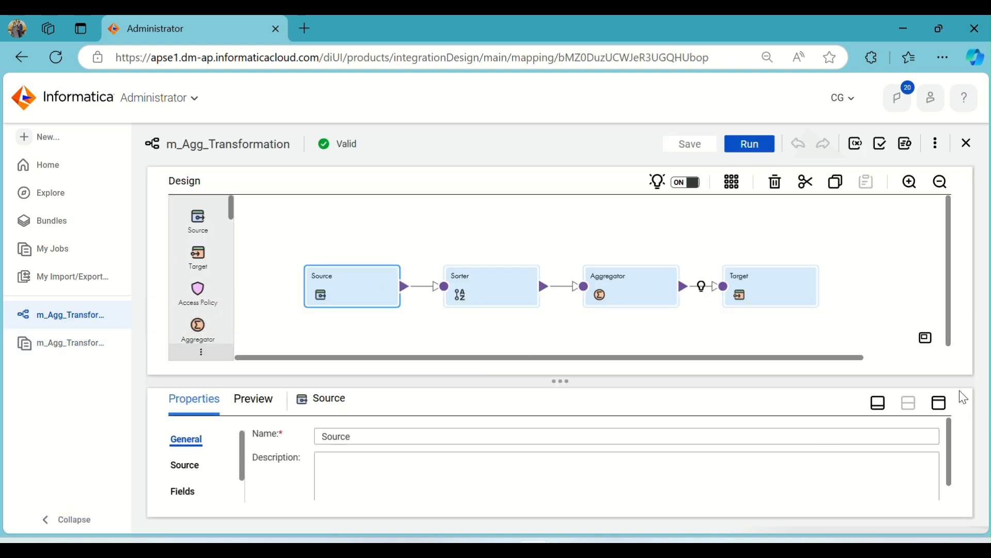
pyautogui.click(937, 403)
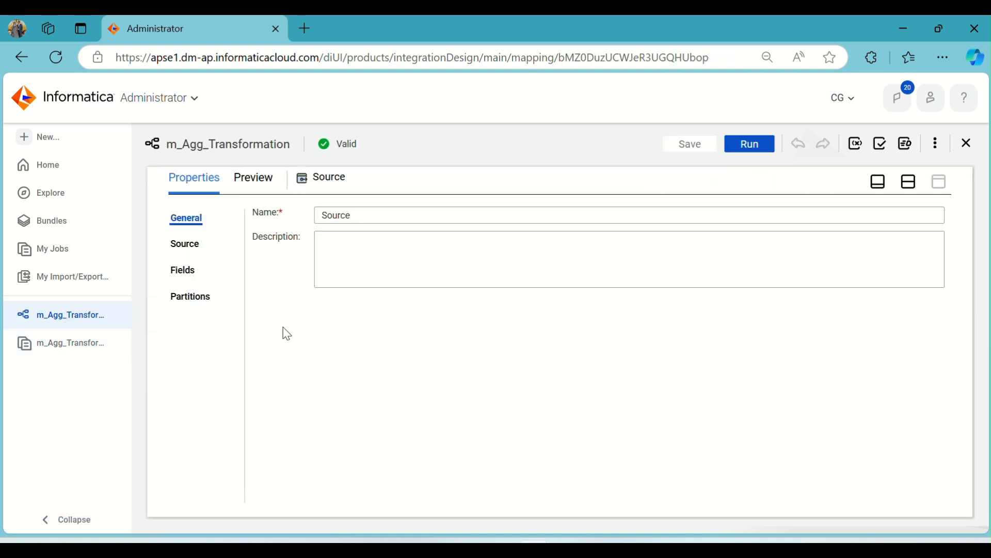
pyautogui.click(191, 274)
pyautogui.scroll(-1, 399, 341)
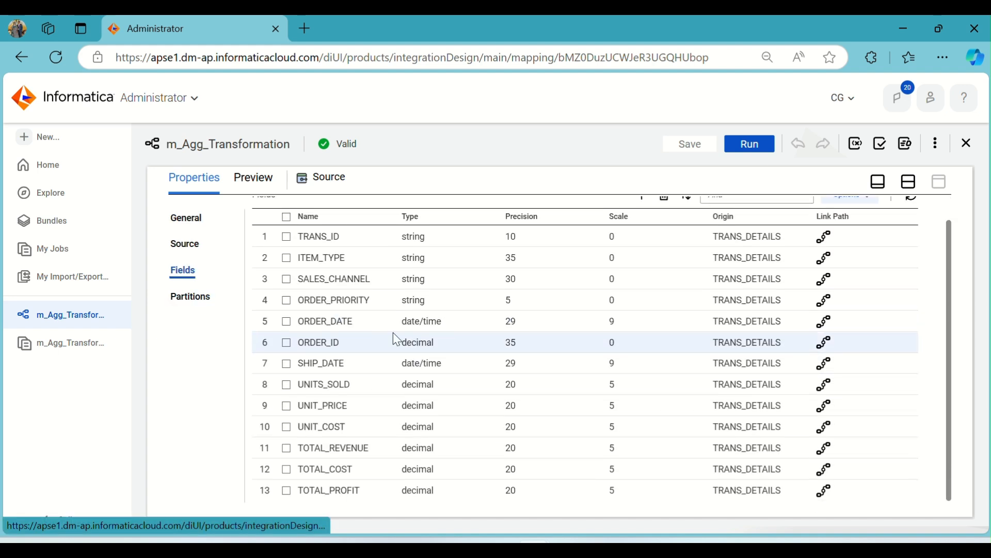
pyautogui.scroll(1, 394, 334)
pyautogui.click(909, 182)
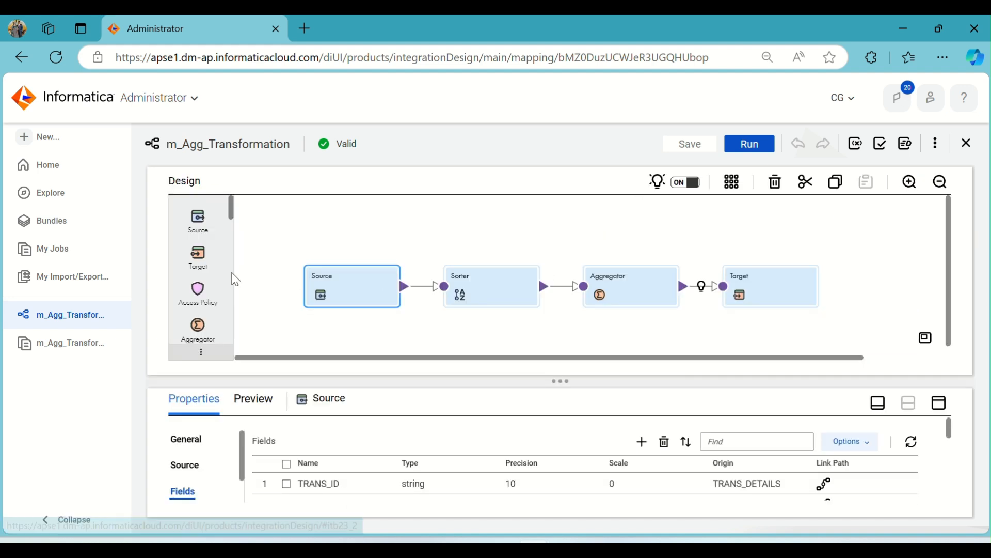
# Inspect the Sorter transformation's incoming fields and its sort condition's field and order
pyautogui.click(466, 283)
pyautogui.click(939, 403)
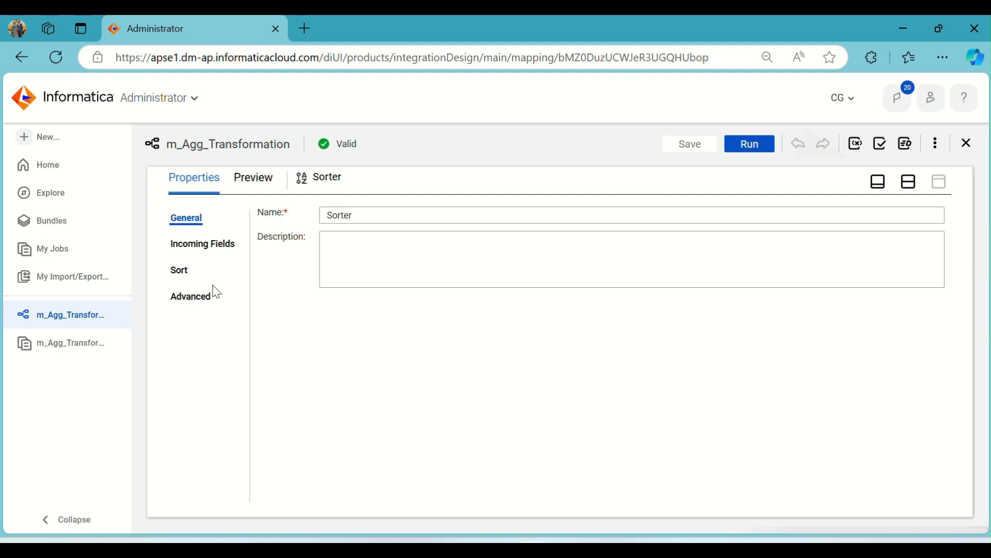
pyautogui.click(206, 246)
pyautogui.click(180, 273)
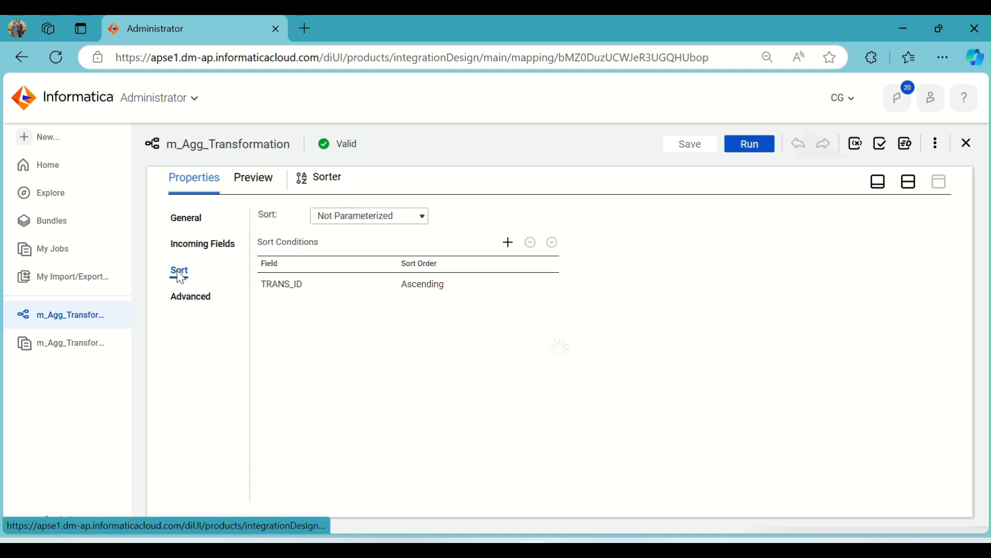
pyautogui.click(458, 285)
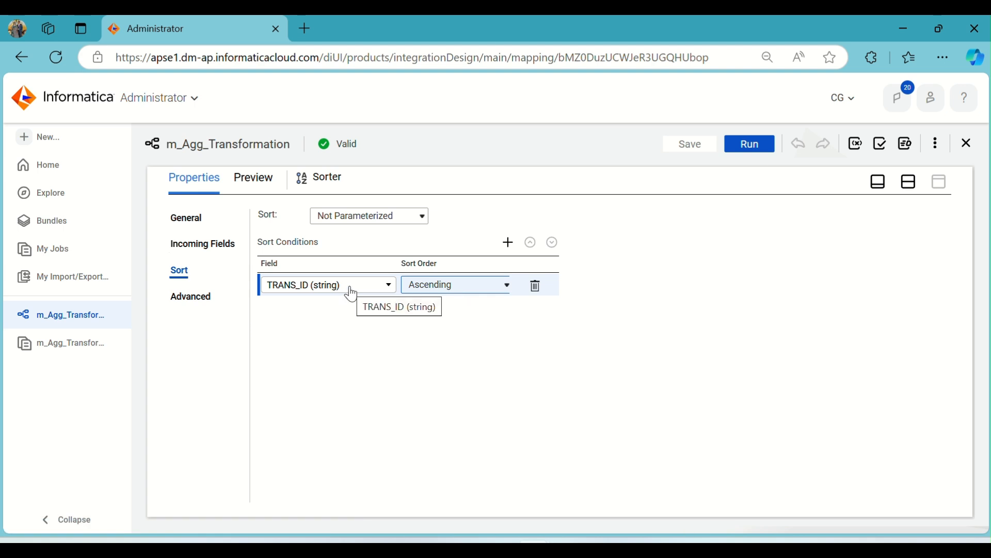
# Recheck the m_Agg_Transformation-5 error message against the Sorter's sort conditions and advanced properties
pyautogui.click(66, 345)
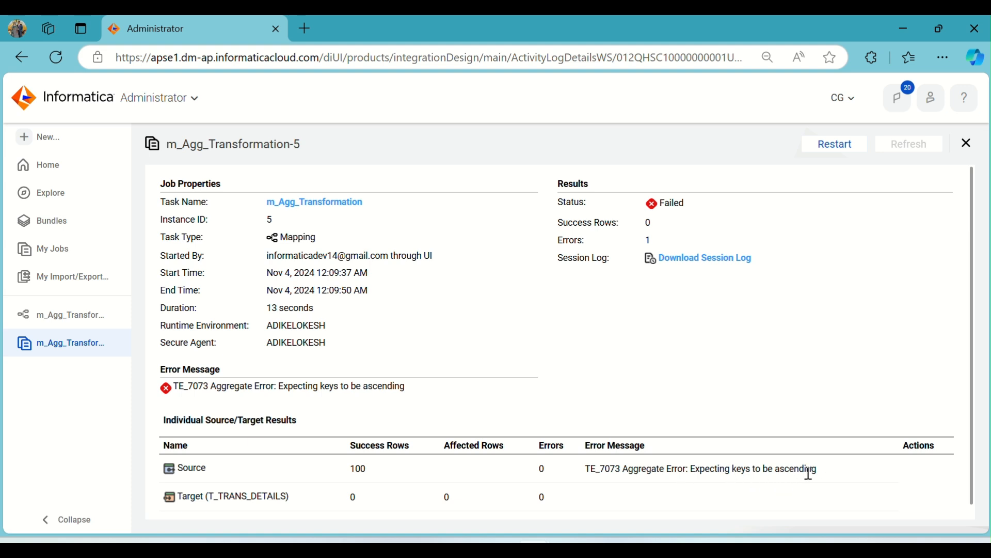
pyautogui.click(80, 317)
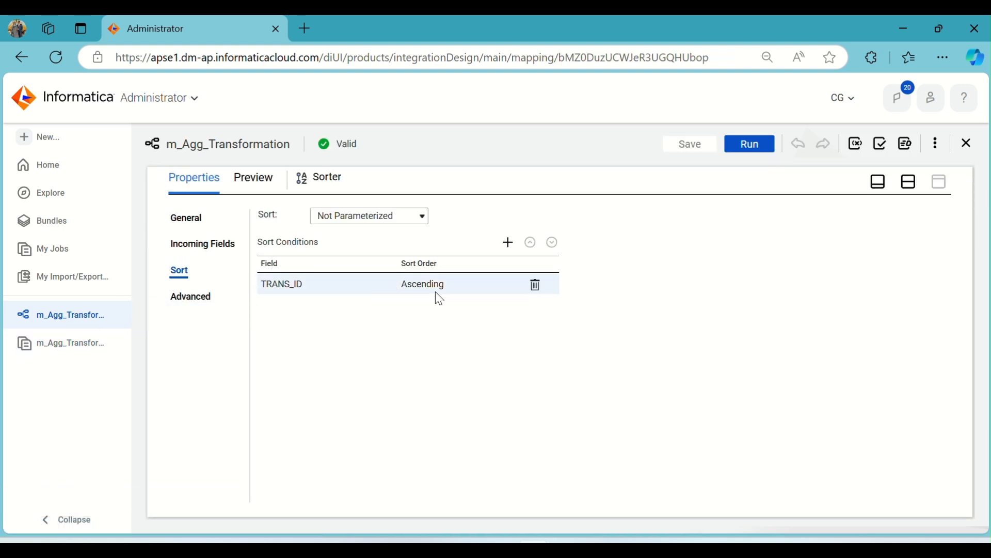
pyautogui.click(209, 294)
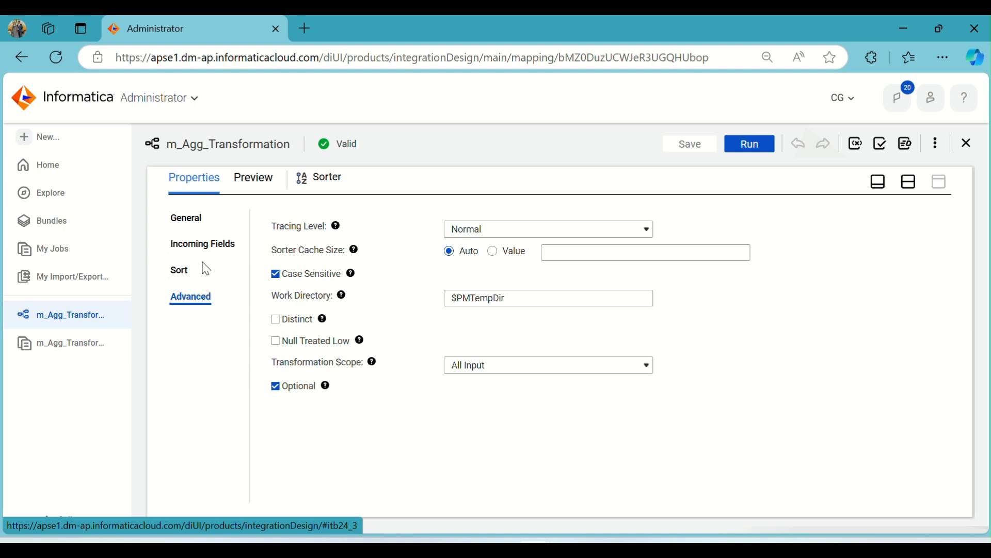
pyautogui.click(181, 270)
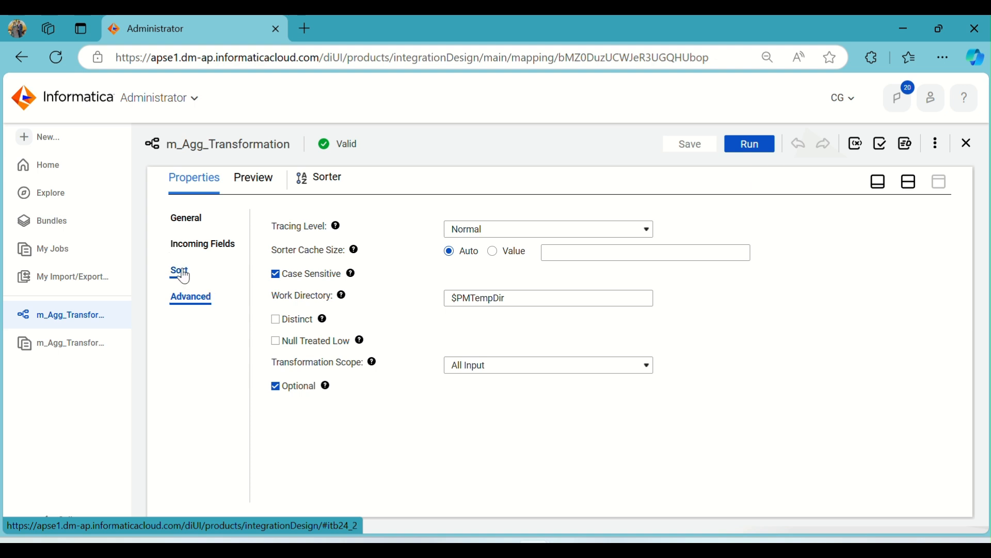
# Delete the Sorter from m_Agg_Transformation and connect the Source directly to the Aggregator, moving the Aggregator nearer to the Source
pyautogui.click(202, 246)
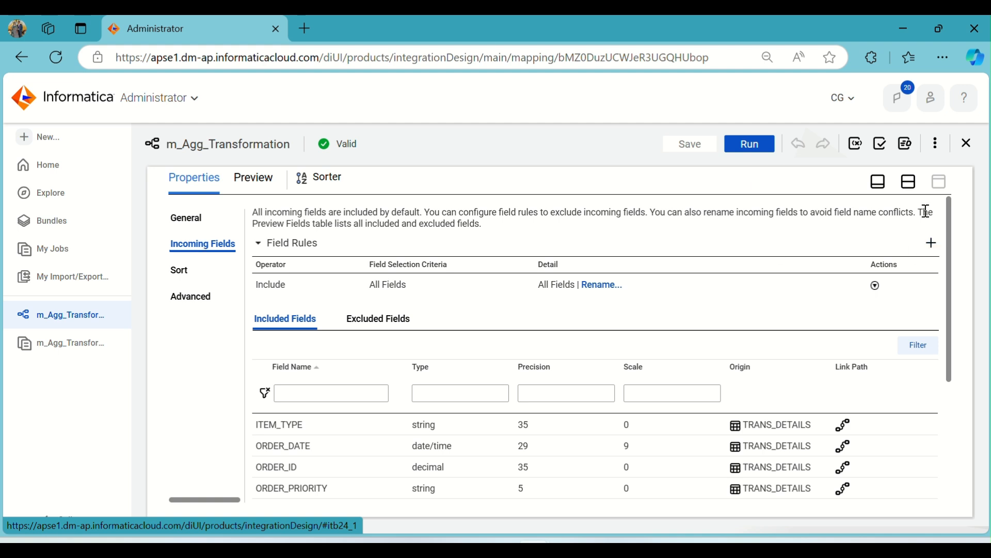
pyautogui.click(909, 182)
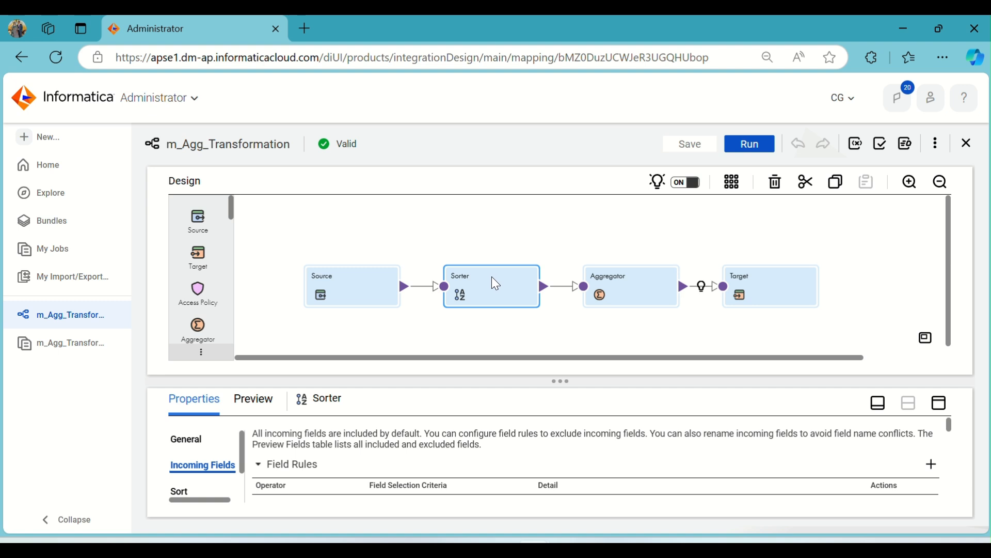
pyautogui.press('Delete')
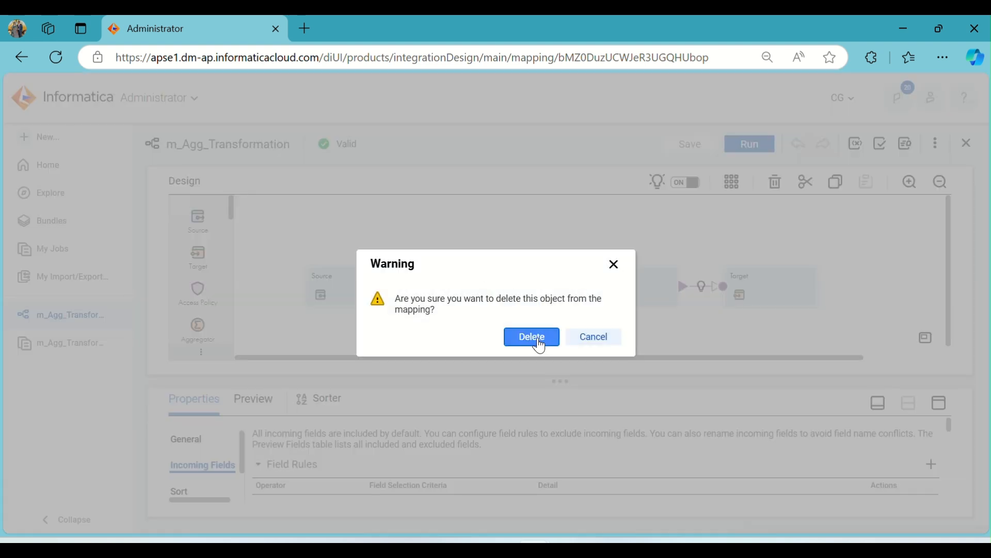
pyautogui.click(532, 337)
pyautogui.moveTo(405, 288); pyautogui.dragTo(581, 287)
pyautogui.moveTo(661, 293); pyautogui.dragTo(568, 283)
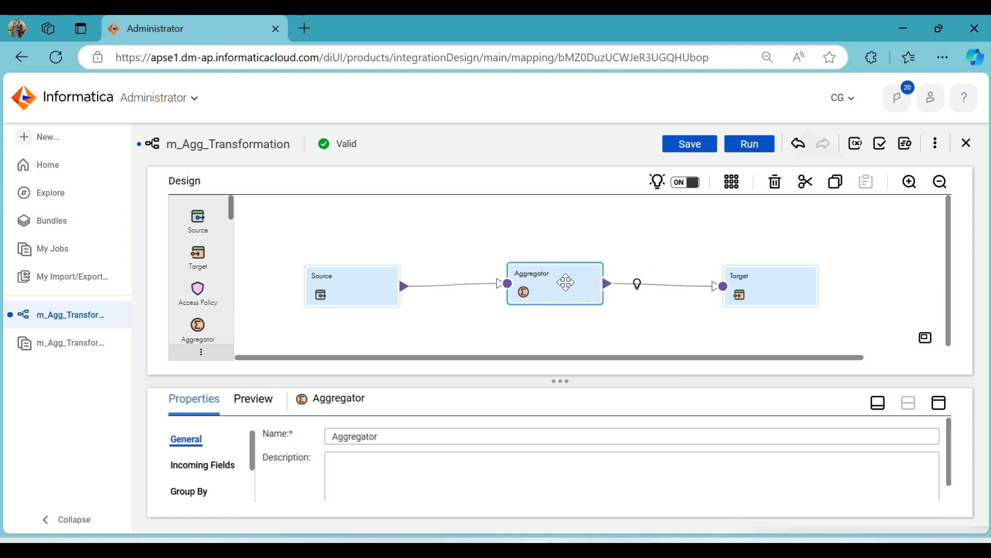
# Change the Aggregator's group-by field to ORDER_PRIORITY
pyautogui.click(941, 405)
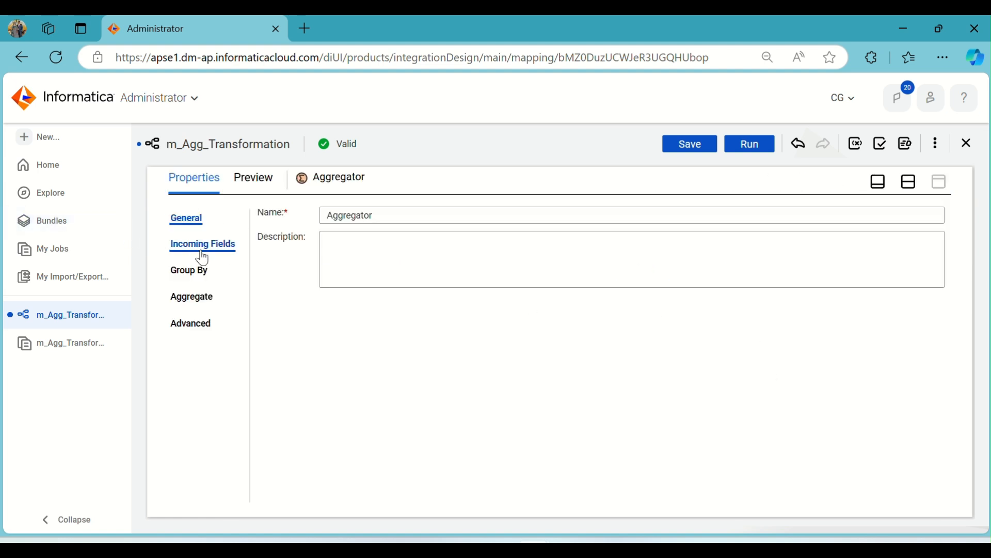
pyautogui.click(191, 272)
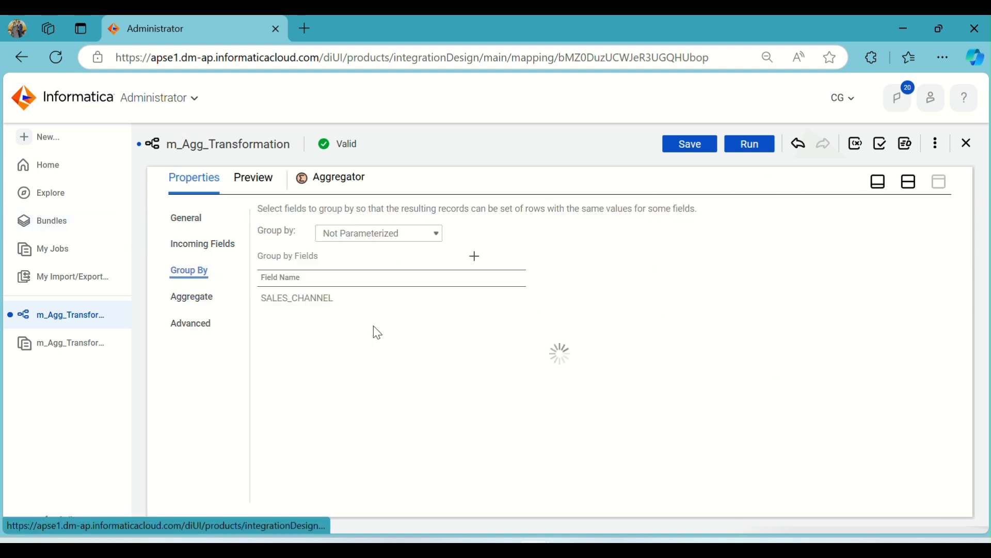
pyautogui.click(348, 301)
pyautogui.click(468, 301)
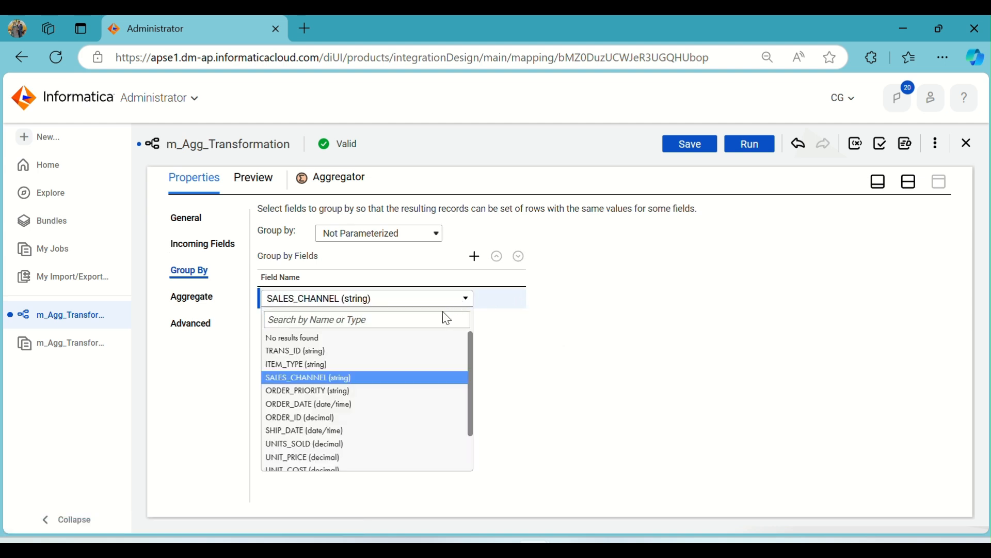
pyautogui.click(349, 394)
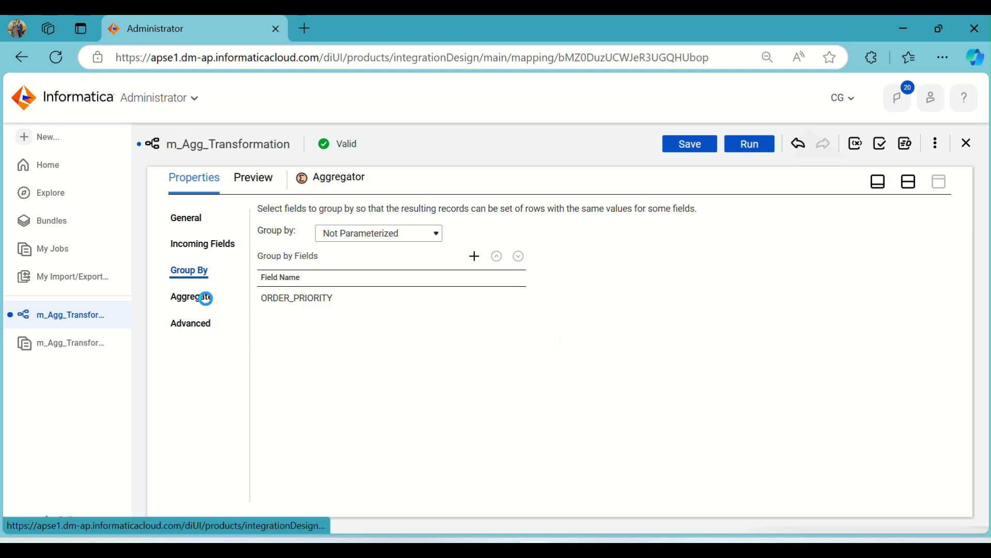
# Check the Aggregator's aggregate expression, then auto-arrange the transformations on the canvas and save the mapping
pyautogui.click(194, 297)
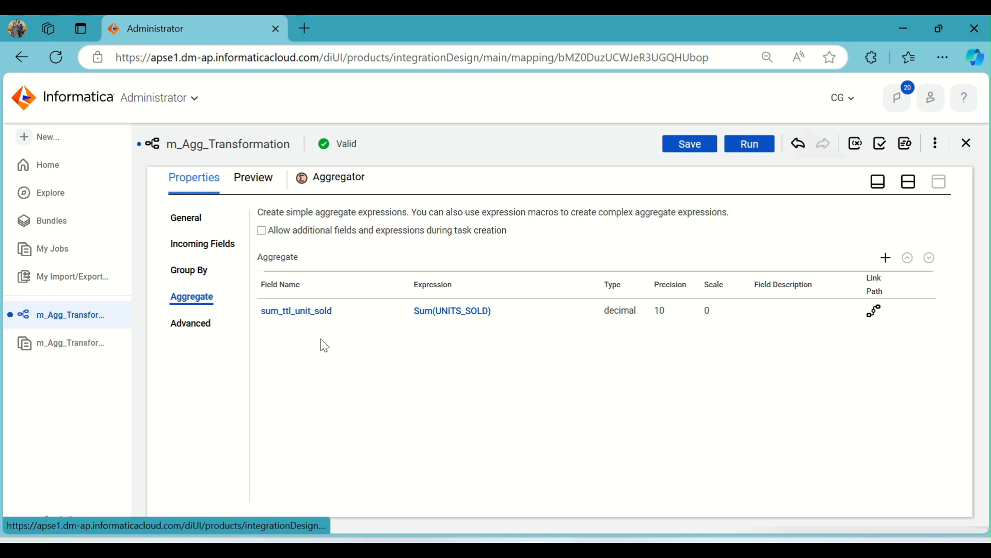
pyautogui.click(909, 181)
pyautogui.click(732, 183)
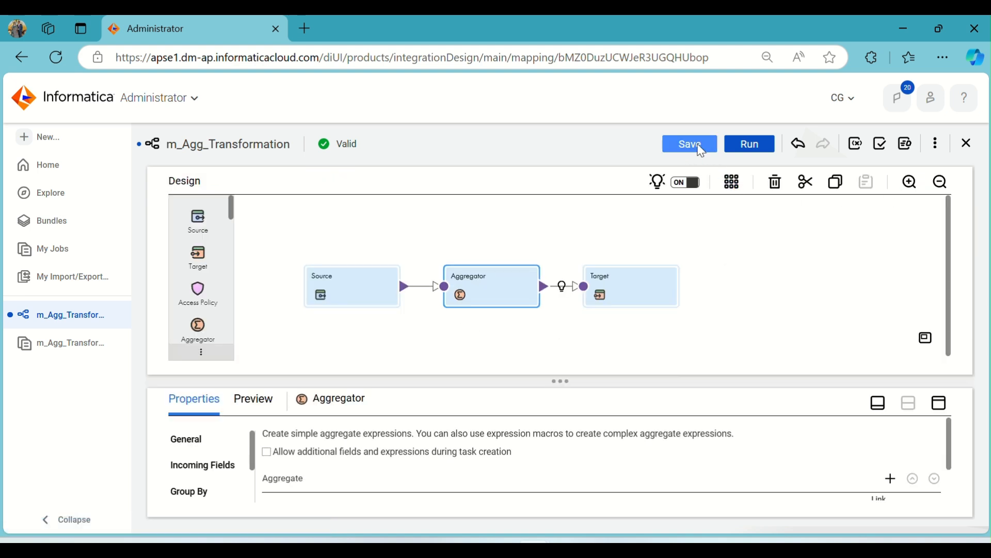
pyautogui.click(697, 144)
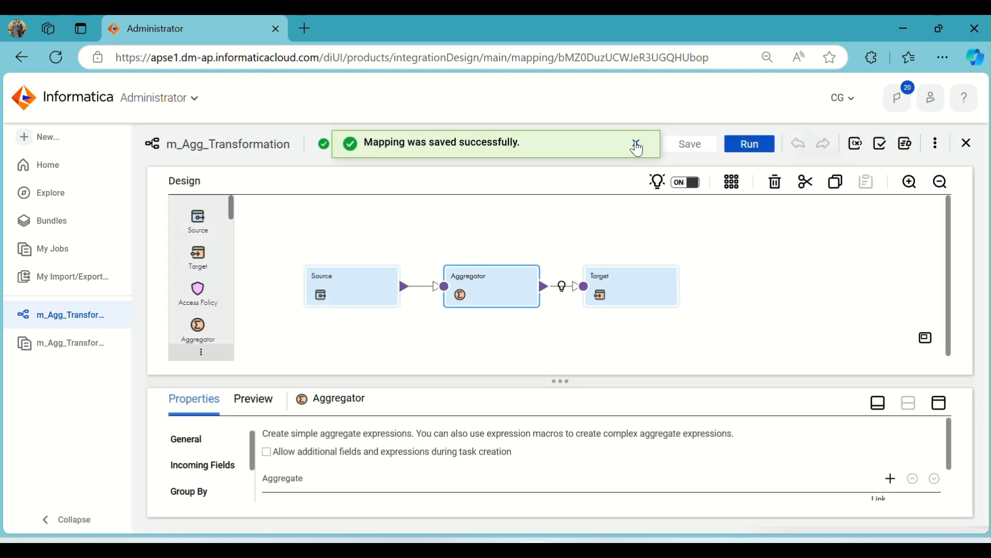
pyautogui.click(637, 143)
# Run m_Agg_Transformation on the ADIKELOKESH runtime environment and examine the details of the m_Agg_Transformation-6 job
pyautogui.click(763, 150)
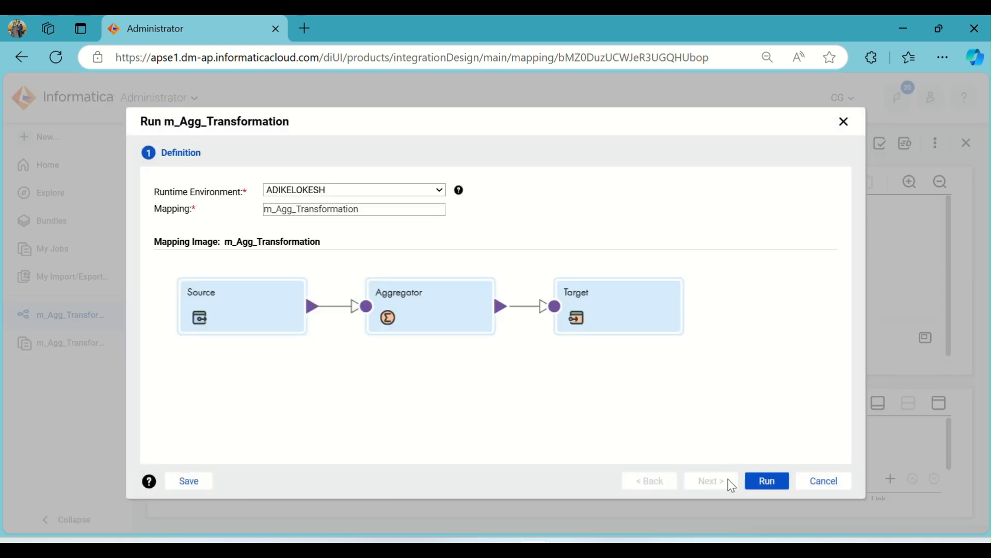
pyautogui.click(781, 480)
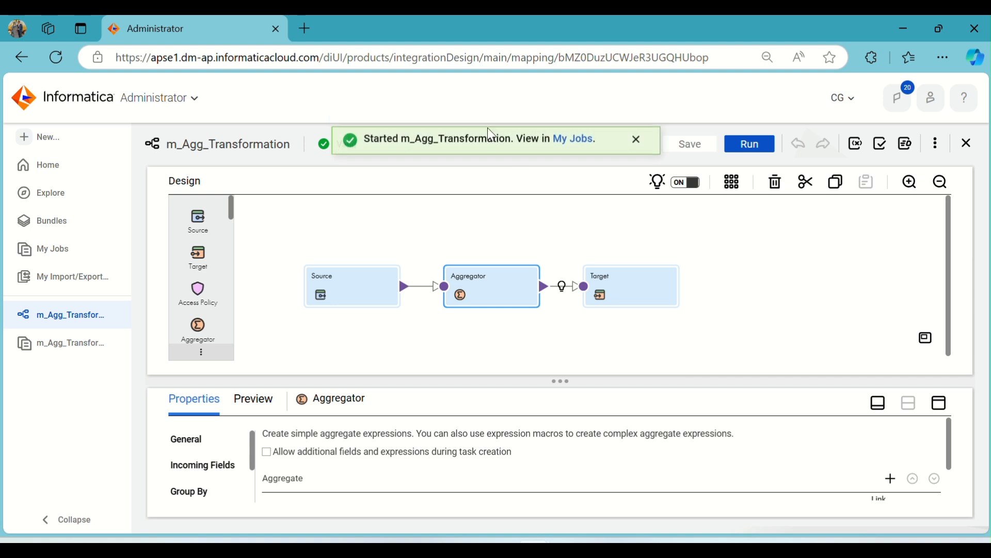
pyautogui.click(576, 143)
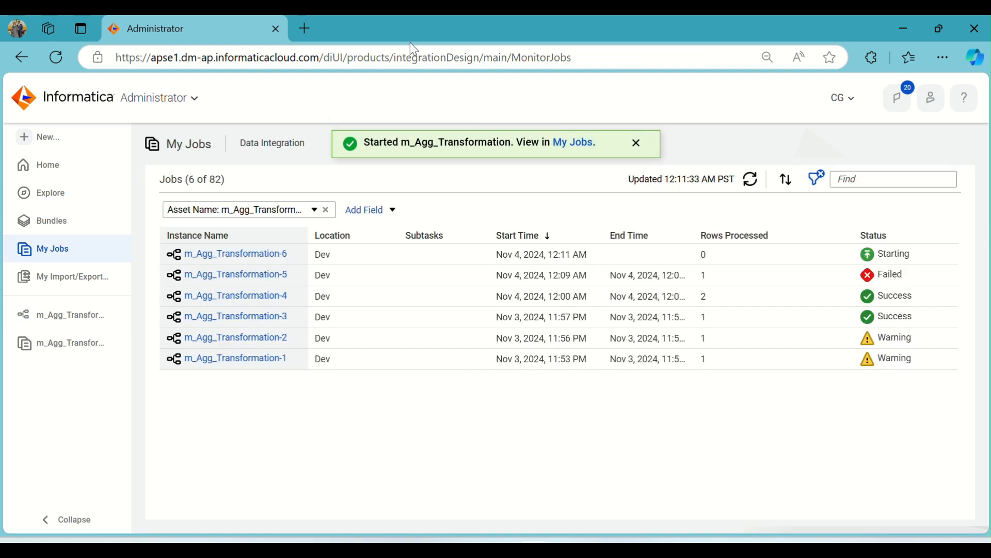
pyautogui.click(752, 180)
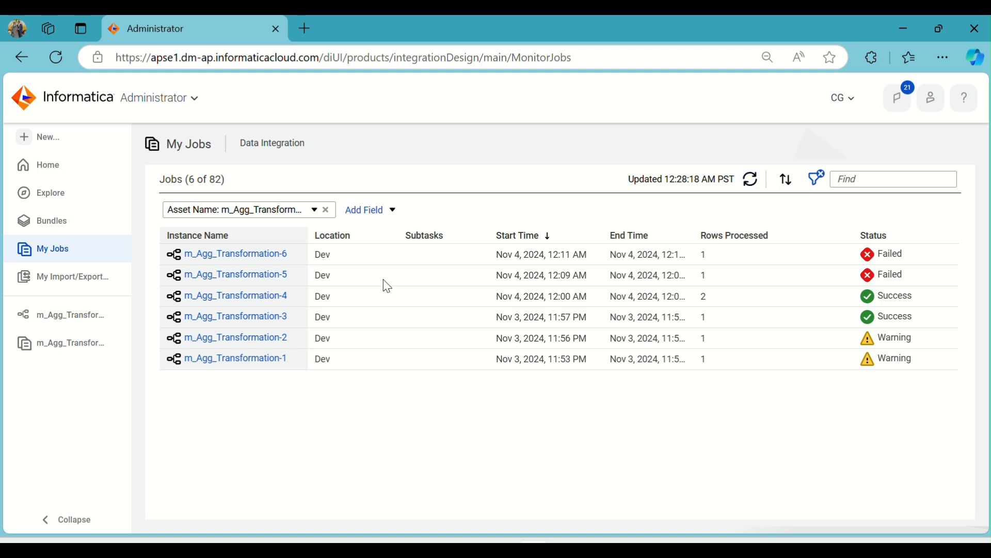
pyautogui.click(283, 255)
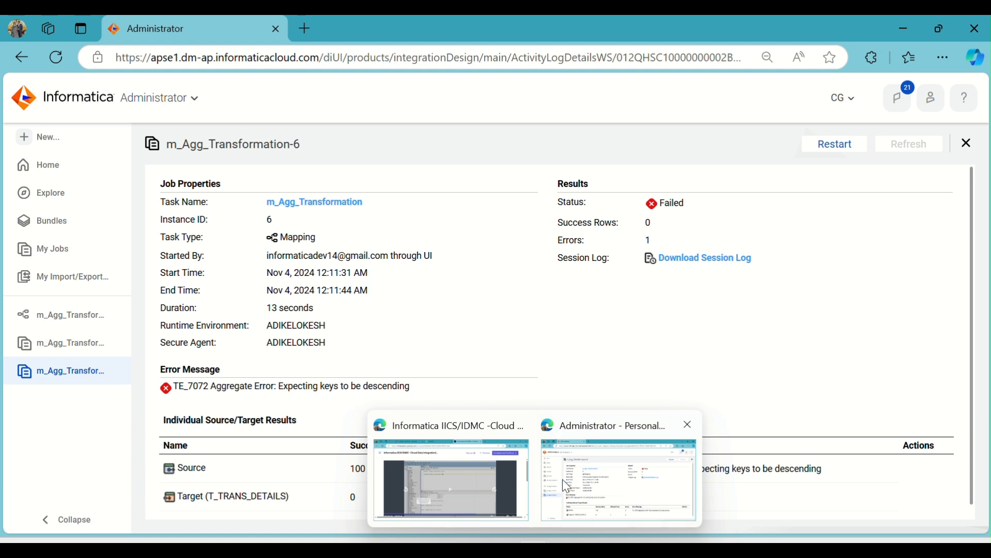
# Turn off Sorted Input in the Aggregator's advanced properties and save the mapping
pyautogui.click(57, 314)
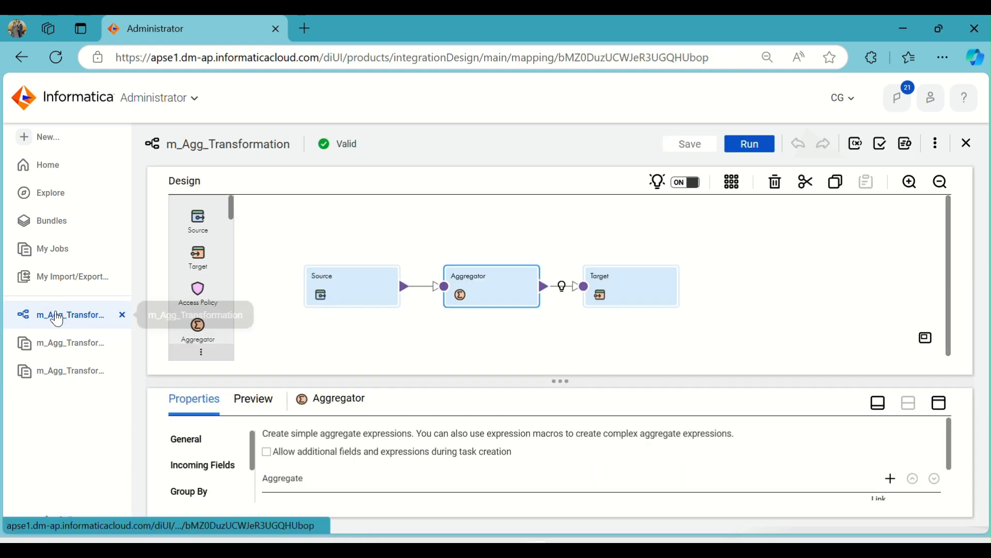
pyautogui.click(940, 403)
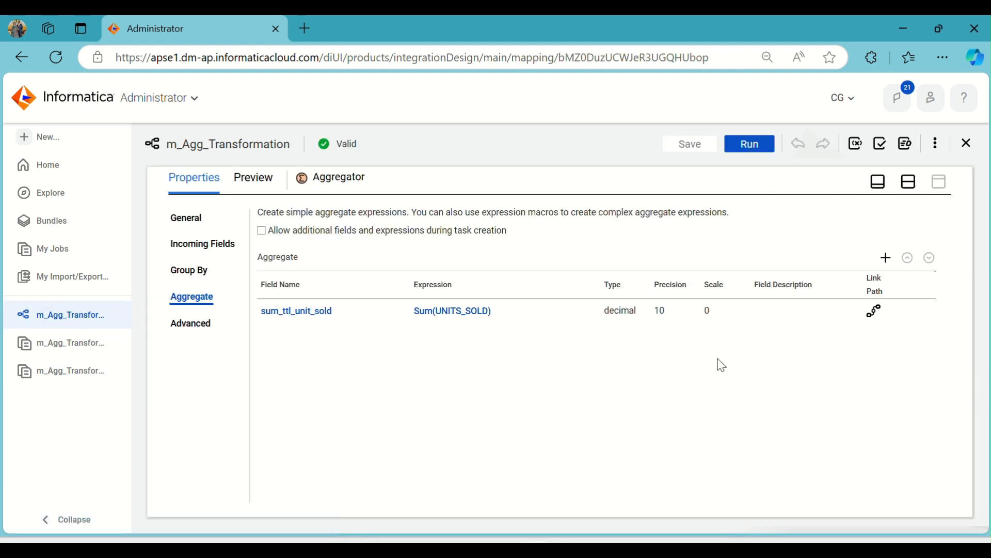
pyautogui.click(197, 325)
pyautogui.click(276, 253)
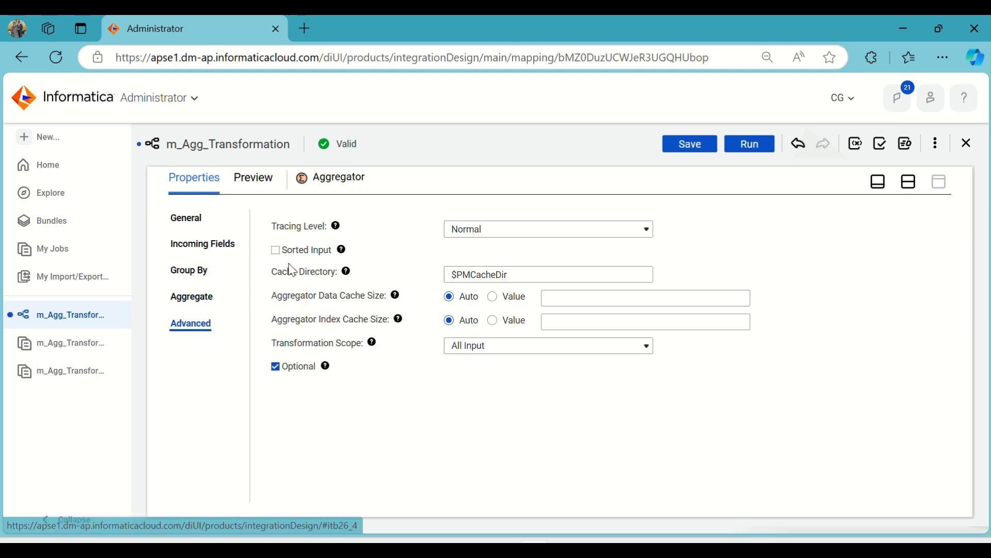
pyautogui.click(692, 146)
pyautogui.click(907, 186)
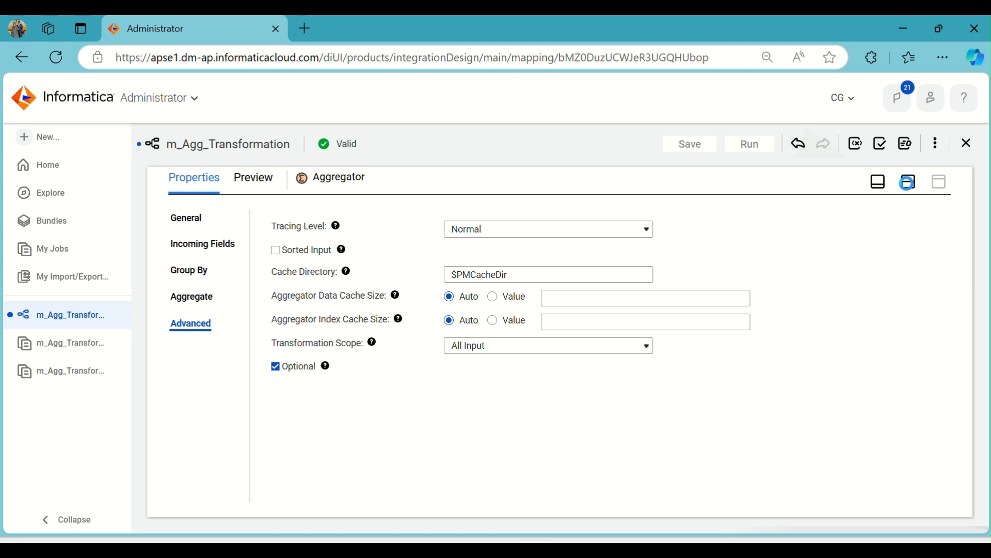
# Restart the mapping task from the m_Agg_Transformation-5 job details
pyautogui.click(77, 347)
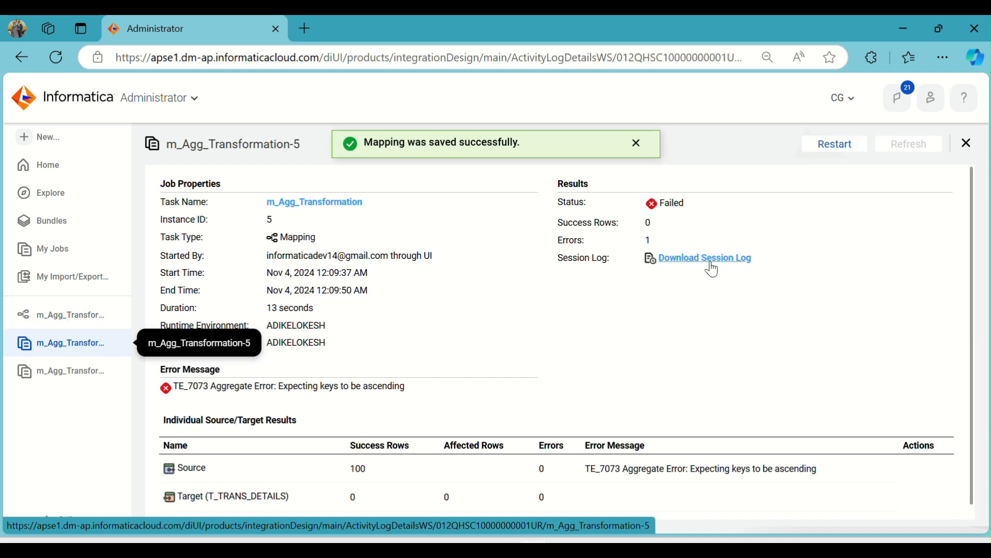
pyautogui.click(821, 144)
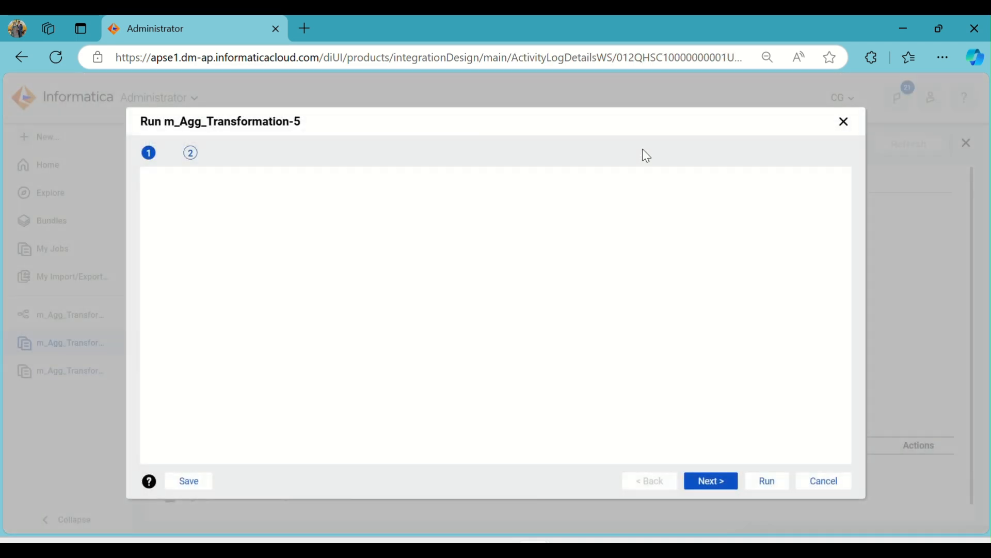
pyautogui.click(768, 484)
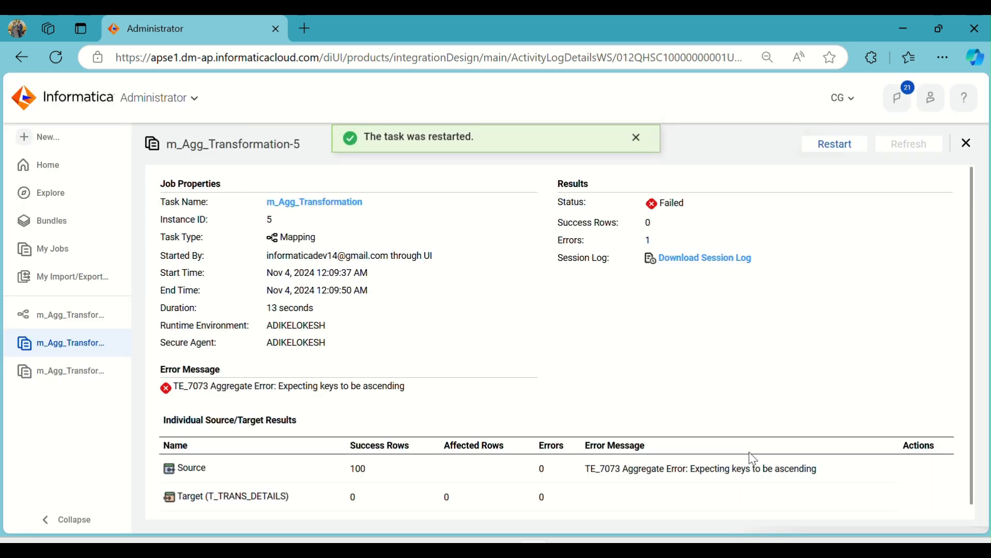
pyautogui.click(636, 143)
# Refresh the job list until the restarted run finishes and open the details of m_Agg_Transformation-7
pyautogui.click(52, 249)
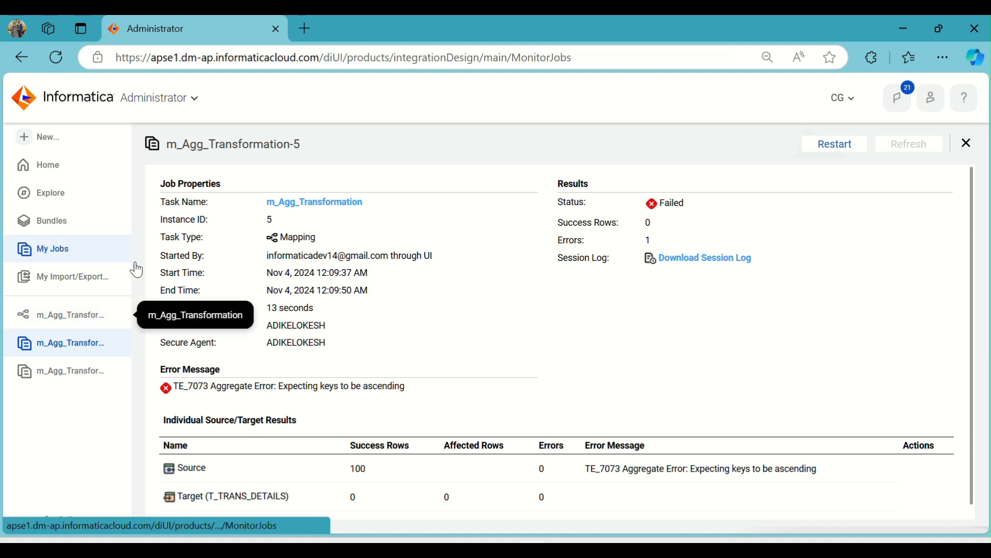
pyautogui.click(749, 179)
pyautogui.click(750, 179)
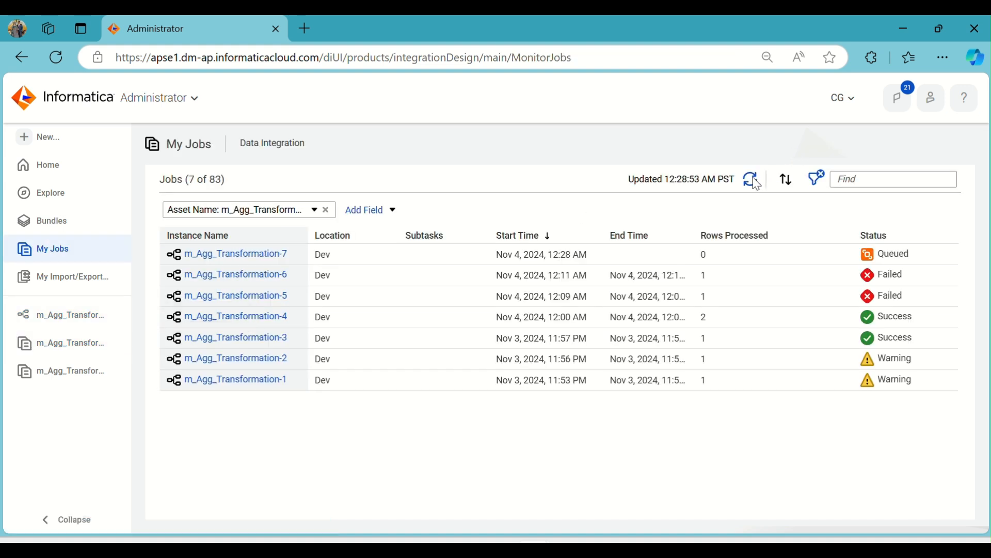
pyautogui.click(756, 178)
pyautogui.click(756, 178)
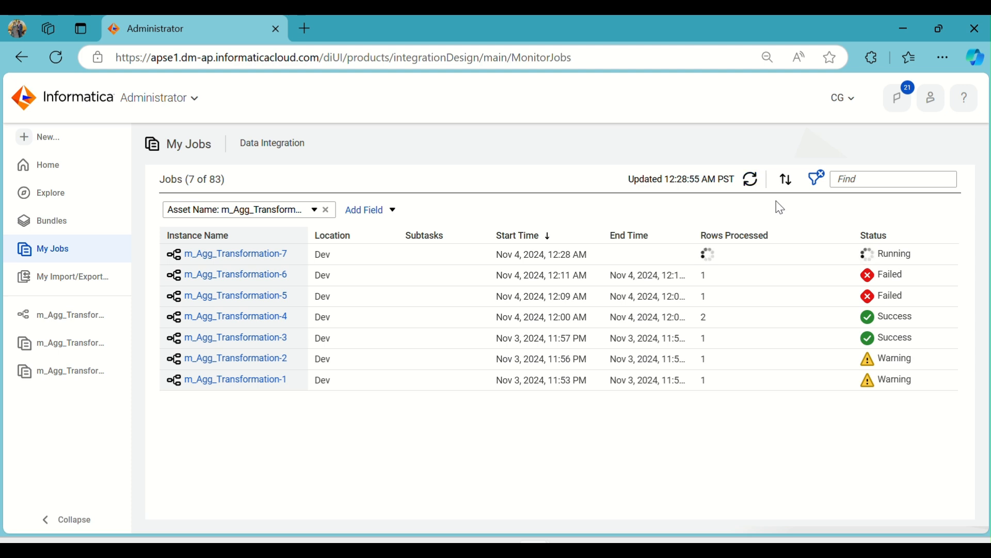
pyautogui.click(750, 180)
pyautogui.click(750, 179)
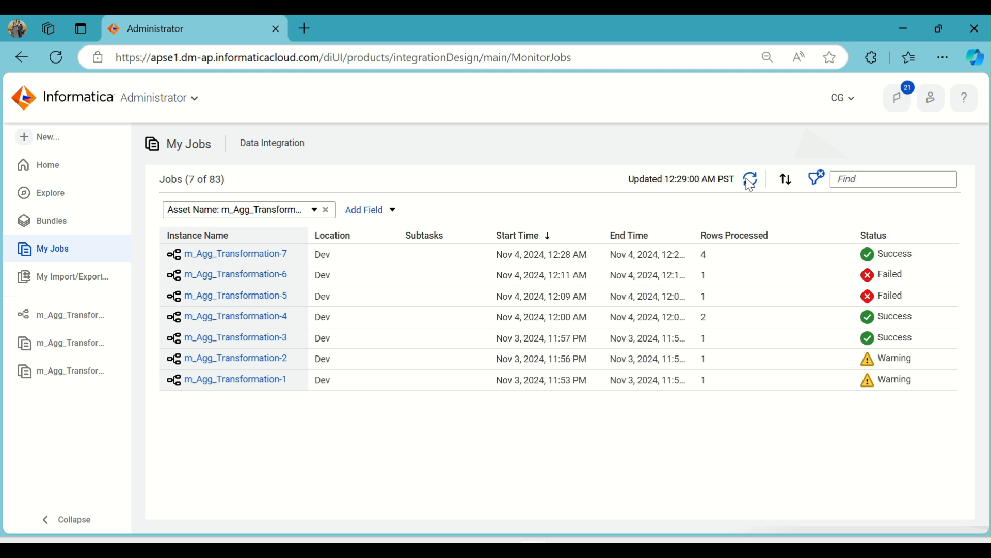
pyautogui.click(280, 254)
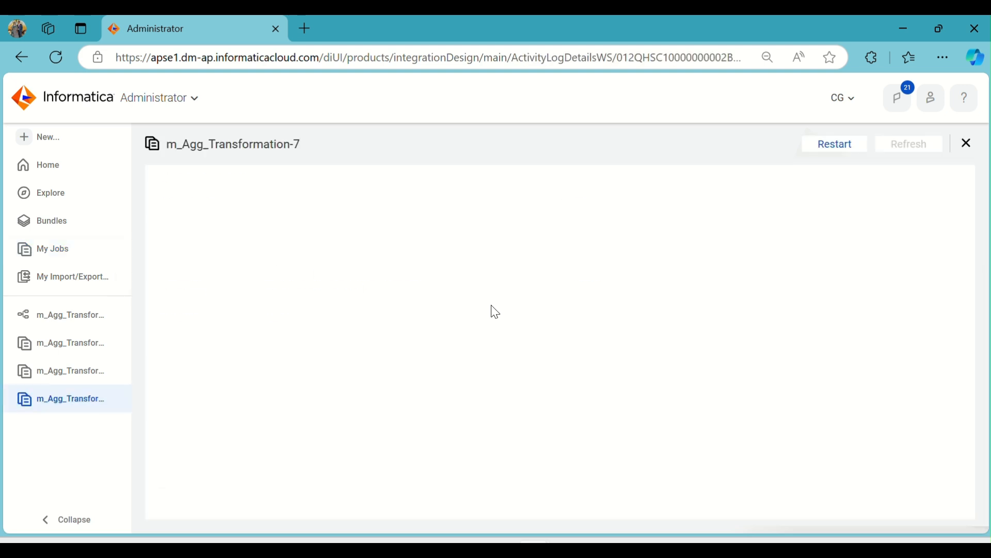
# Switch to Oracle SQL Developer, rerun the select on T_Trans_details in the Target worksheet and examine the order priority values
pyautogui.moveTo(623, 522)
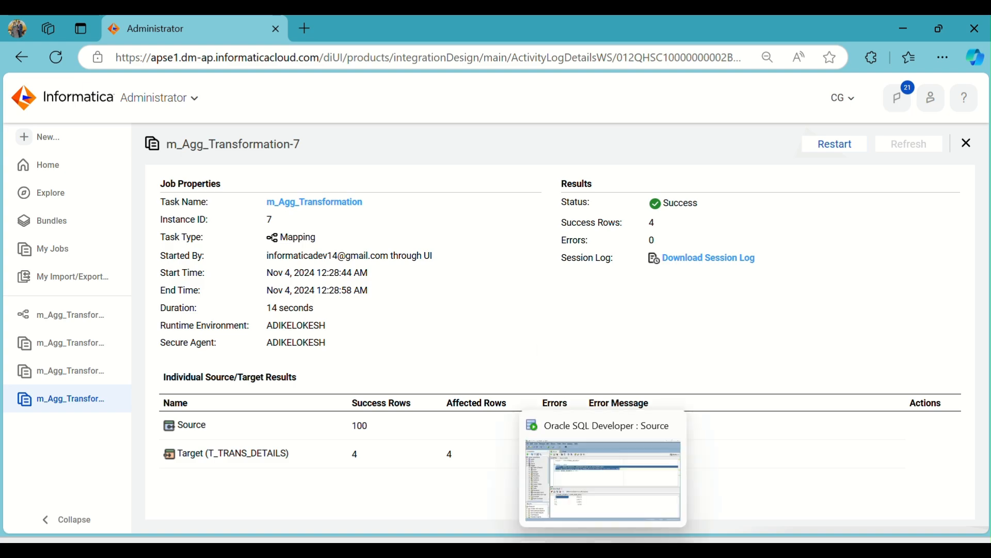
pyautogui.click(552, 465)
pyautogui.click(244, 92)
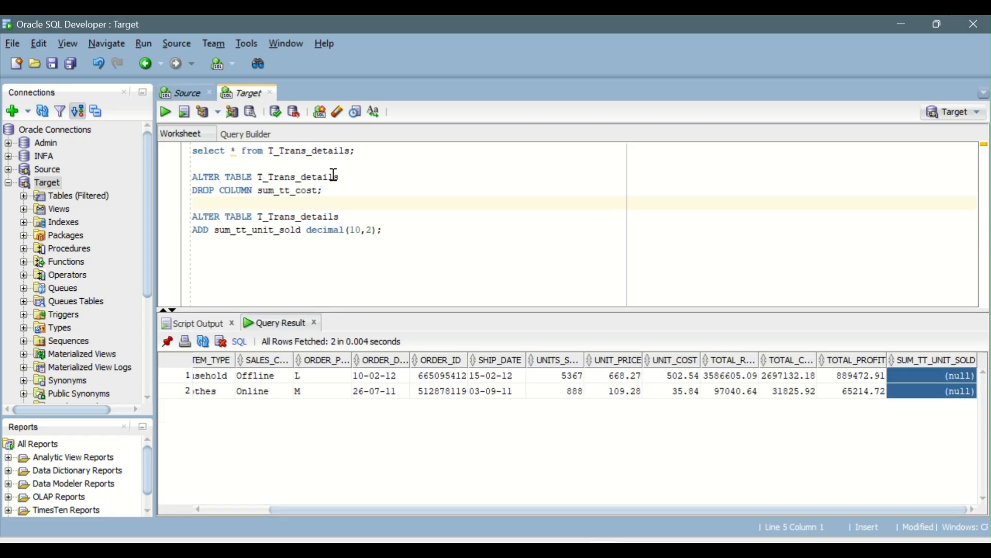
pyautogui.click(165, 110)
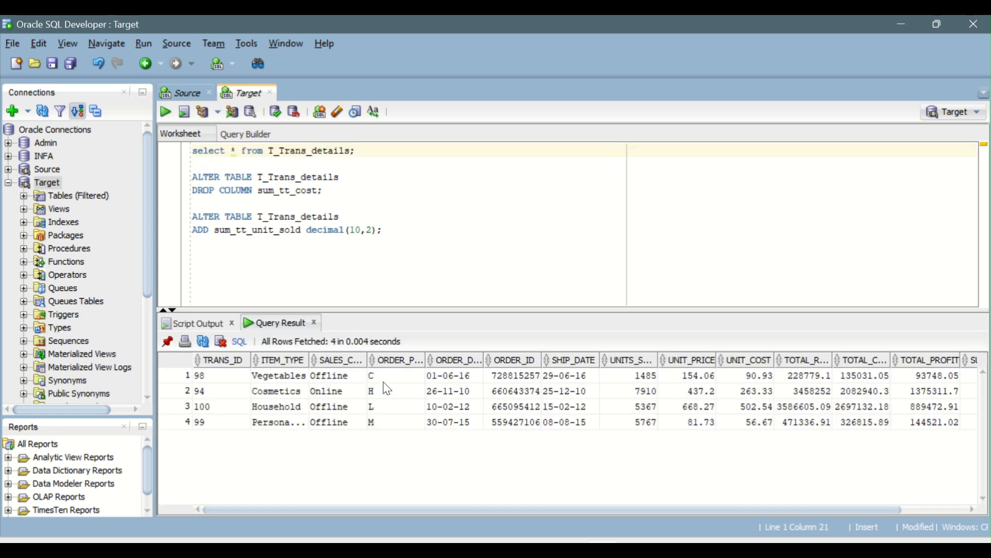
pyautogui.moveTo(395, 376); pyautogui.dragTo(397, 414)
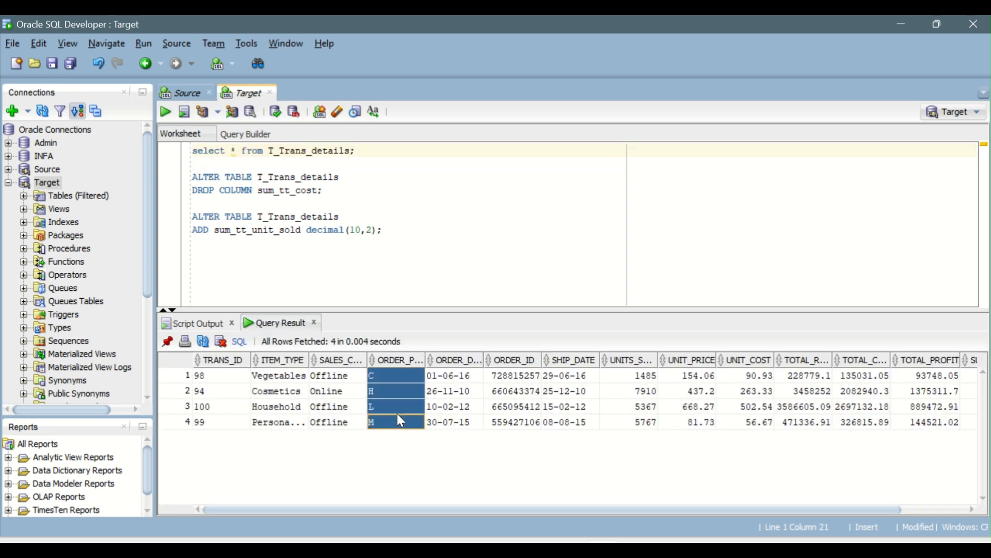
pyautogui.moveTo(708, 511); pyautogui.dragTo(569, 499)
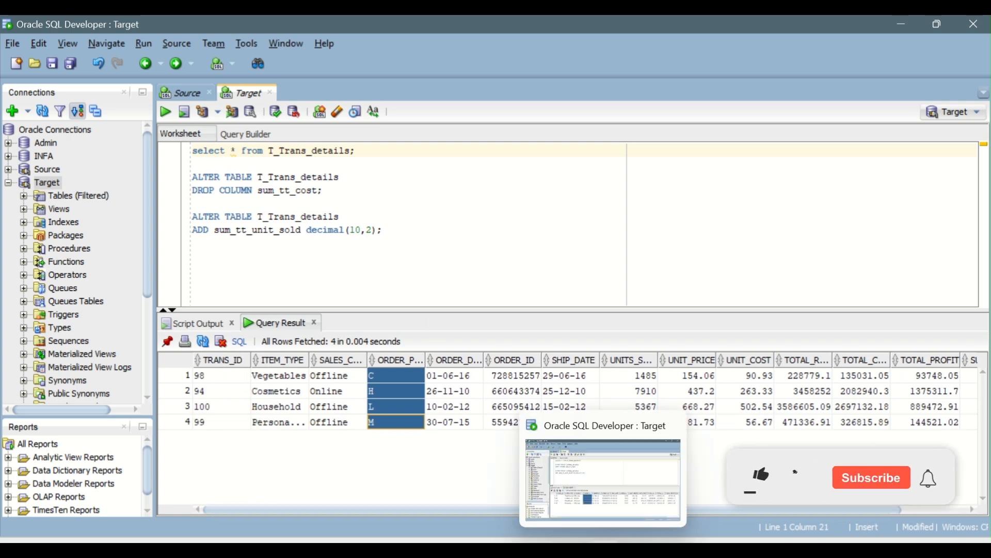
# Switch back to Informatica and close the open job detail pages
pyautogui.click(603, 548)
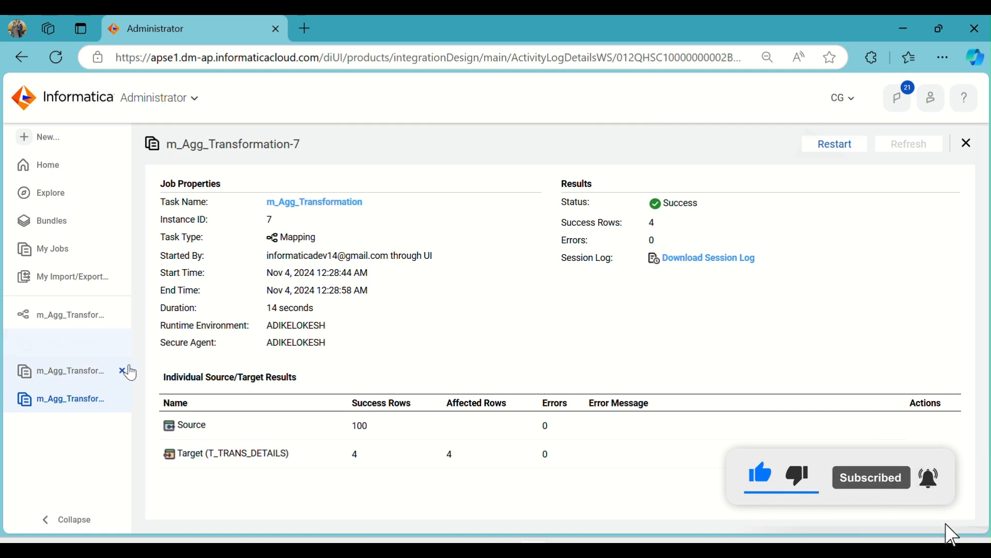
pyautogui.click(123, 370)
pyautogui.click(123, 368)
pyautogui.click(122, 343)
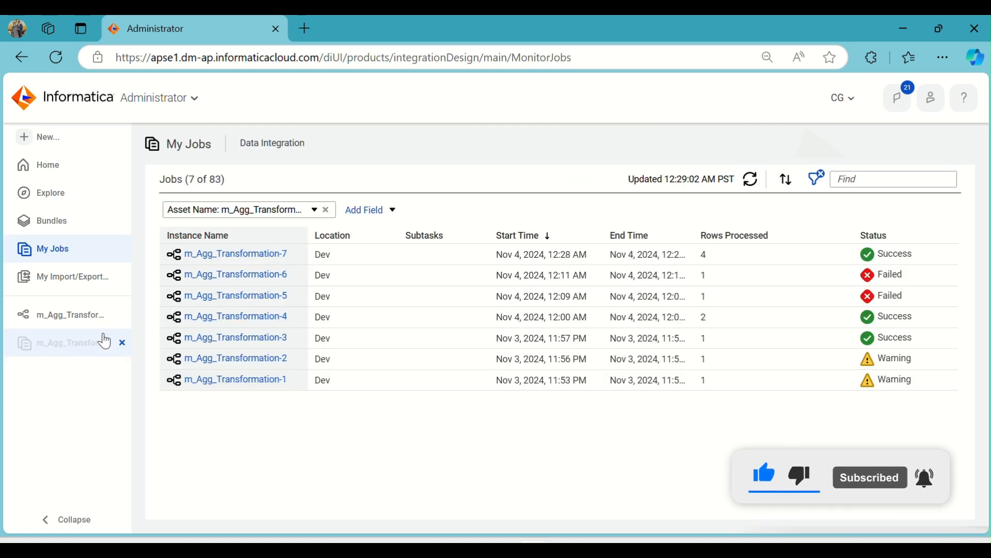
# Return to the m_Agg_Transformation mapping and review the Aggregator's group-by fields
pyautogui.click(88, 316)
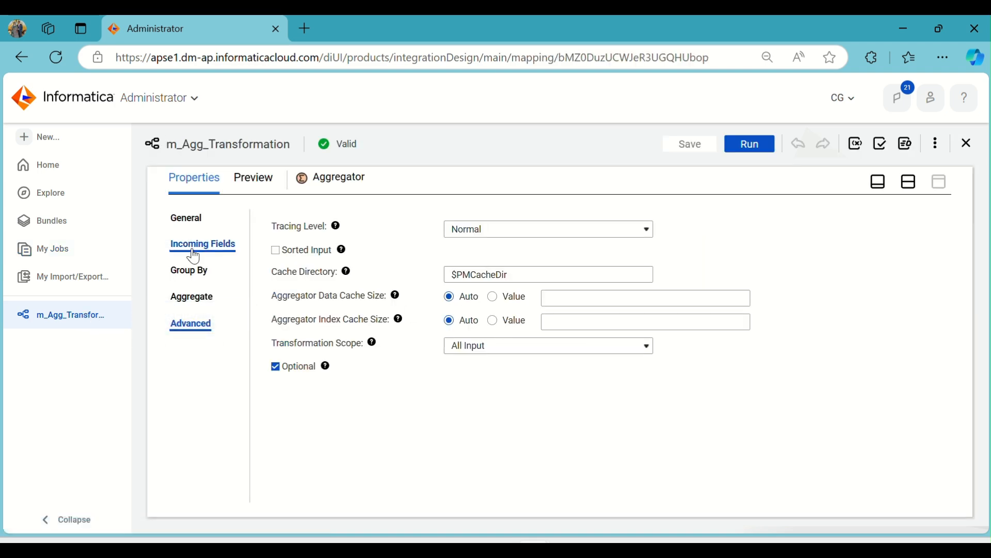
pyautogui.click(192, 270)
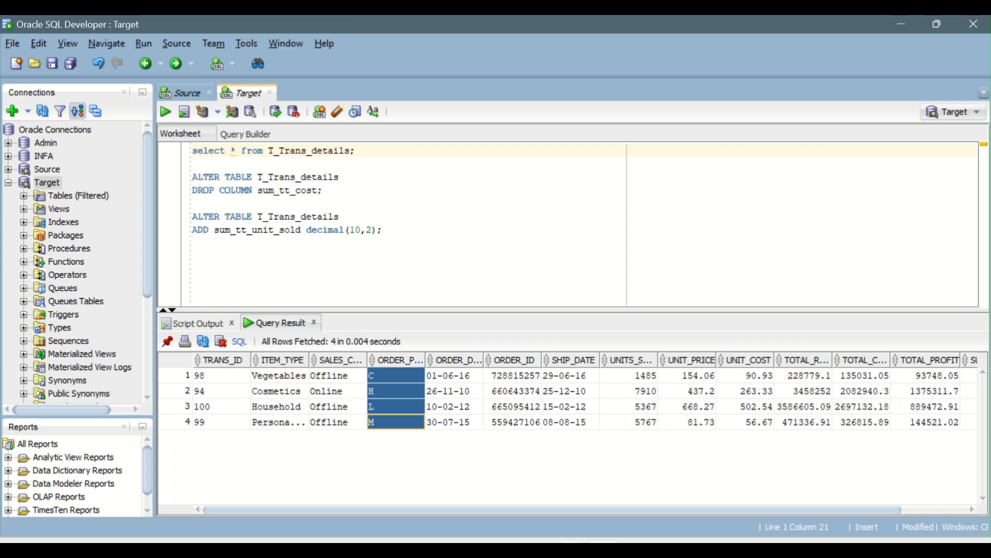
# Switch to the IICS_Daily_Notes document in Word and remove the space before the question mark in scenario 3
pyautogui.click(572, 539)
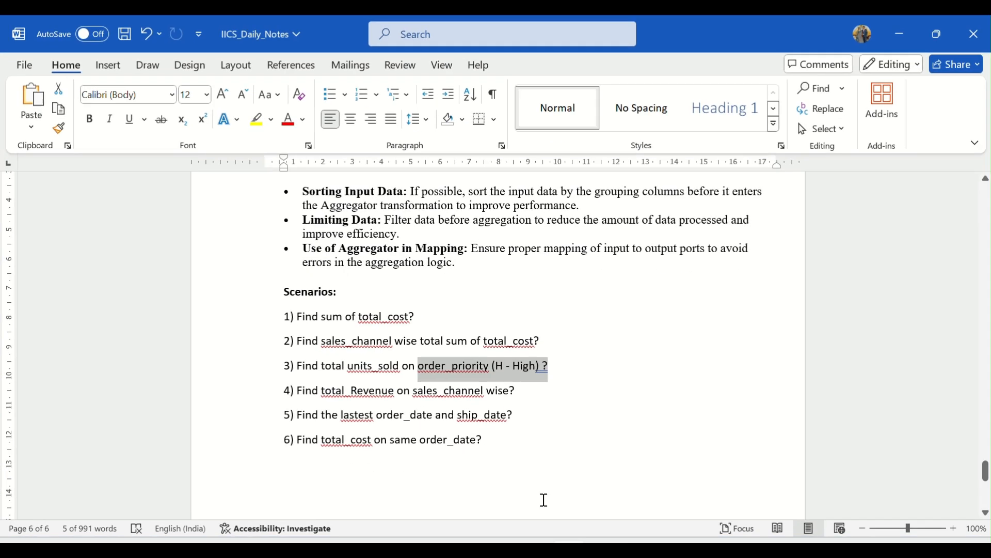
pyautogui.click(548, 367)
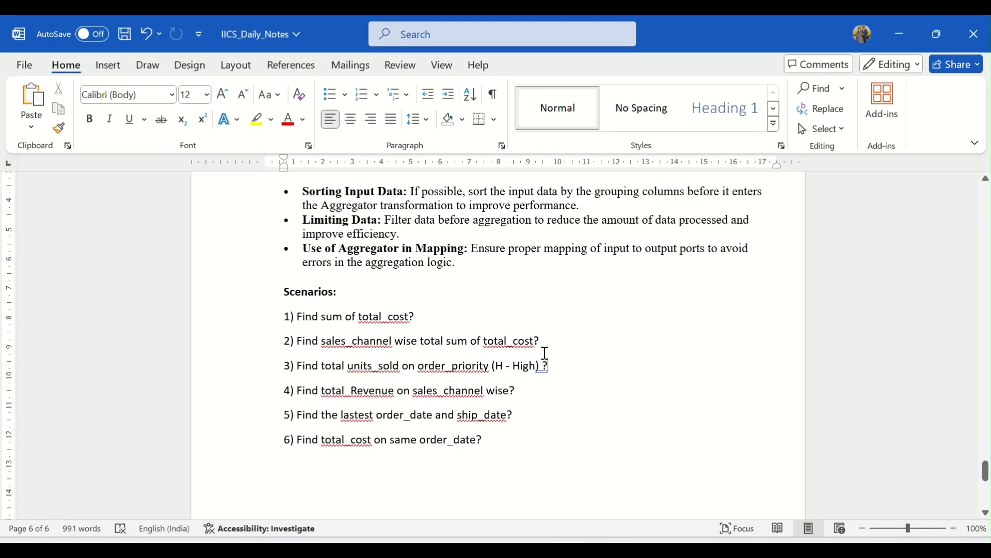
pyautogui.press('Left')
pyautogui.press('BackSpace')
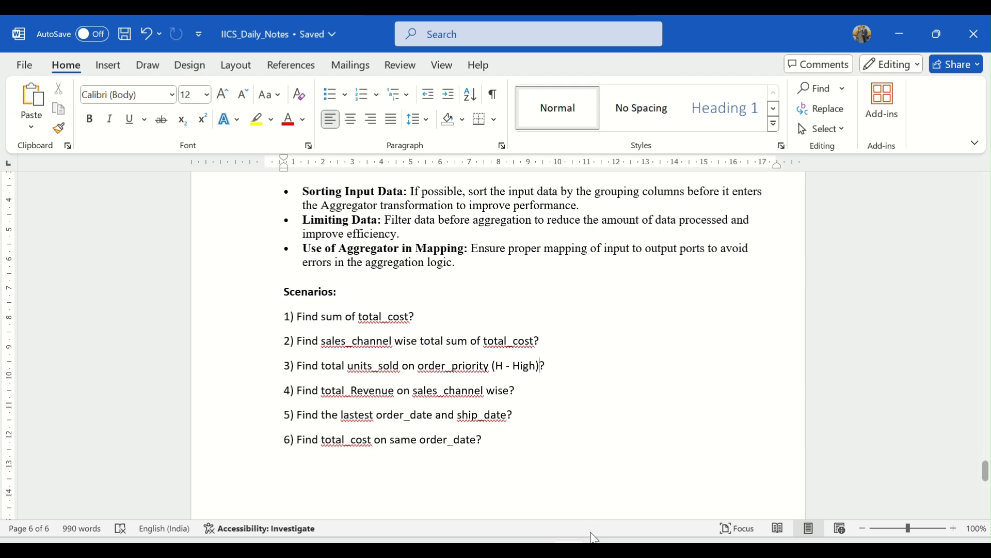
# Switch back to Informatica and insert a Filter transformation between the Aggregator and the Target in the m_Agg_Transformation mapping
pyautogui.click(602, 549)
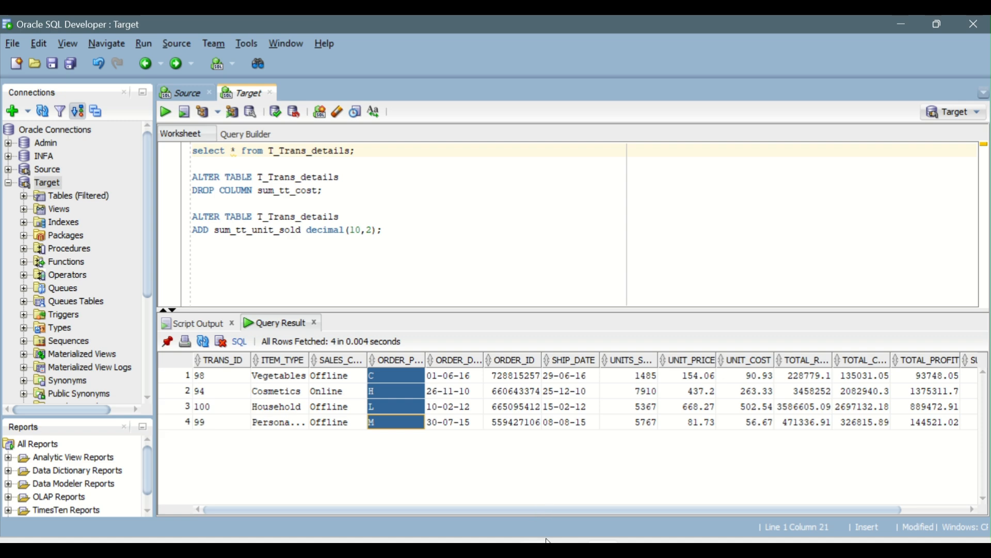
pyautogui.moveTo(549, 542)
pyautogui.click(599, 474)
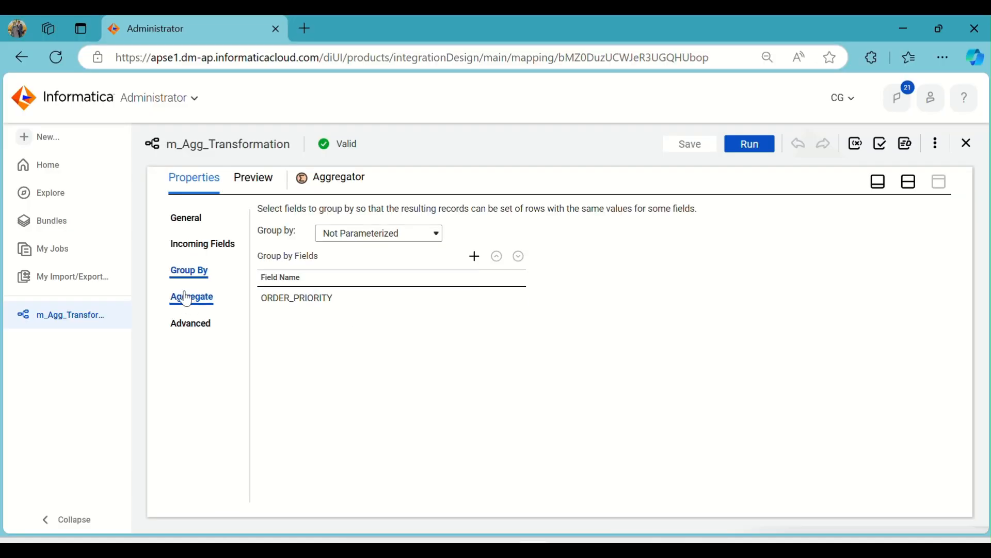
pyautogui.click(913, 190)
pyautogui.click(676, 290)
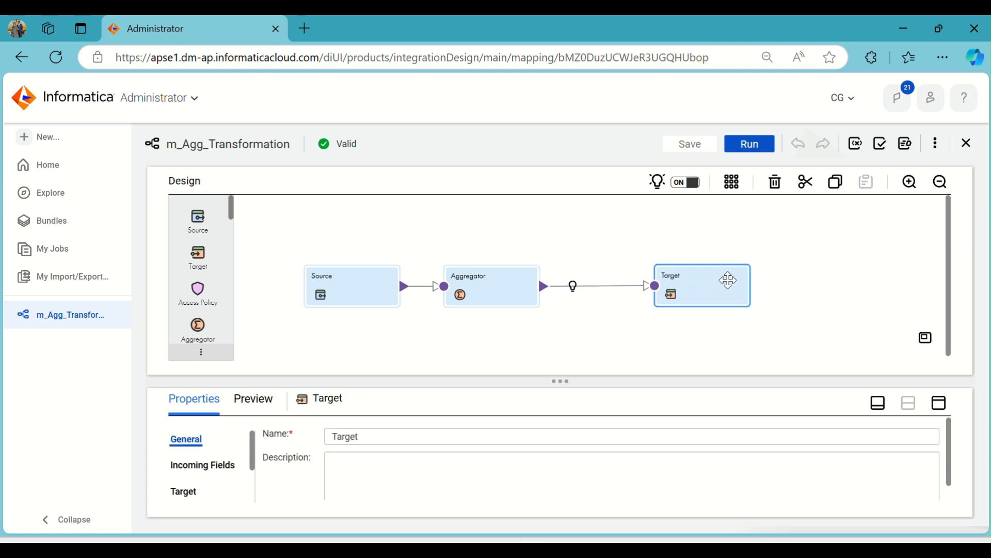
pyautogui.click(573, 287)
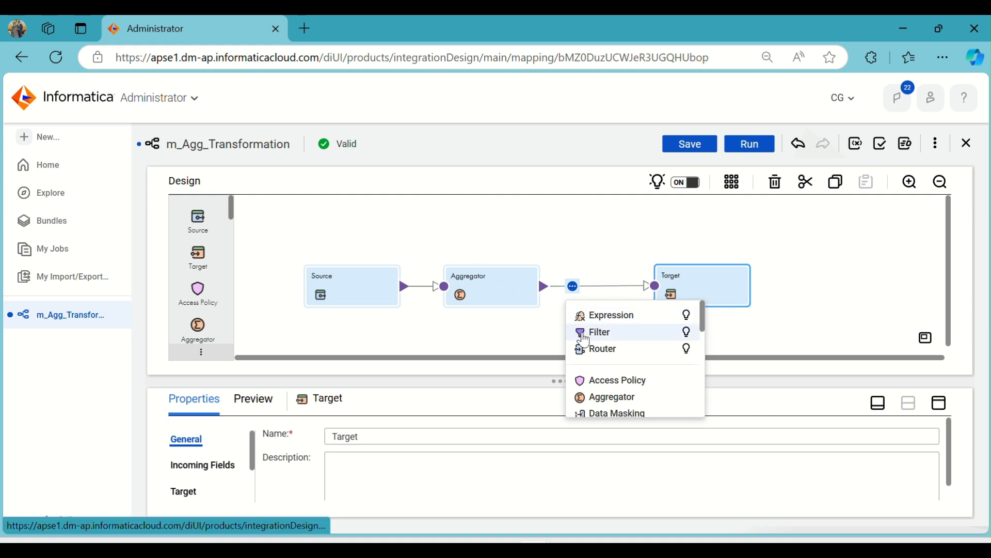
pyautogui.click(584, 333)
pyautogui.click(783, 282)
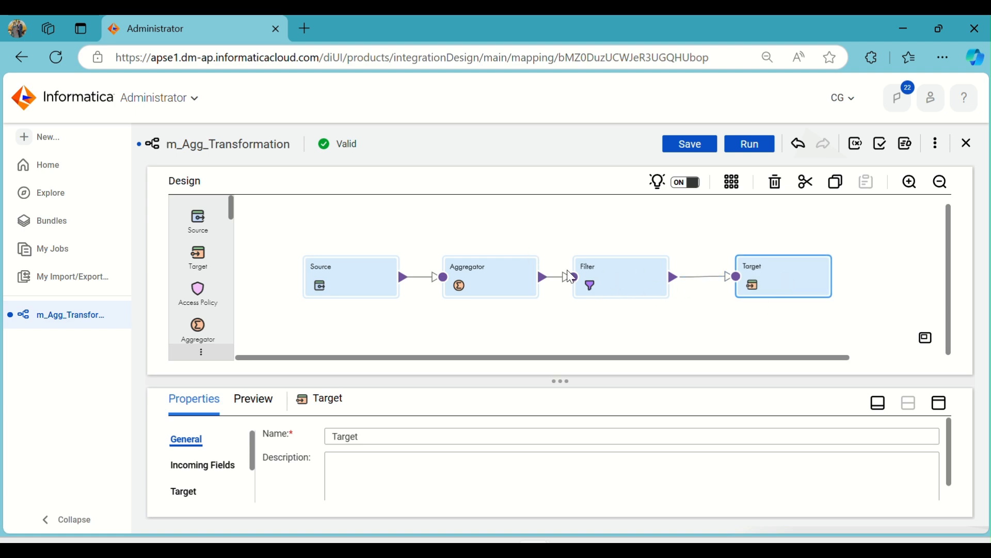
# Switch to the IICS_Daily_Notes document in Word and review the Aggregator best practices above the scenarios
pyautogui.moveTo(568, 547)
pyautogui.click(566, 511)
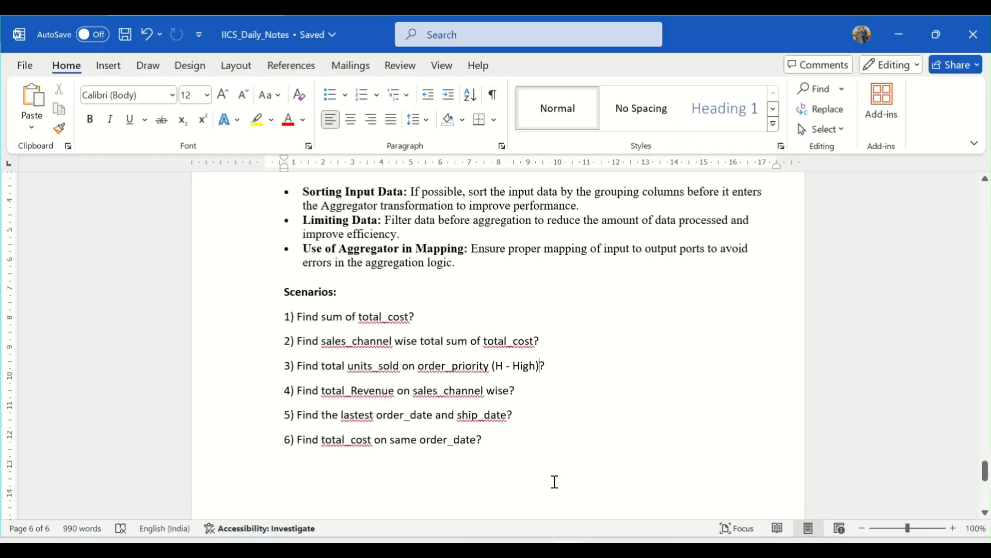
pyautogui.scroll(4, 490, 305)
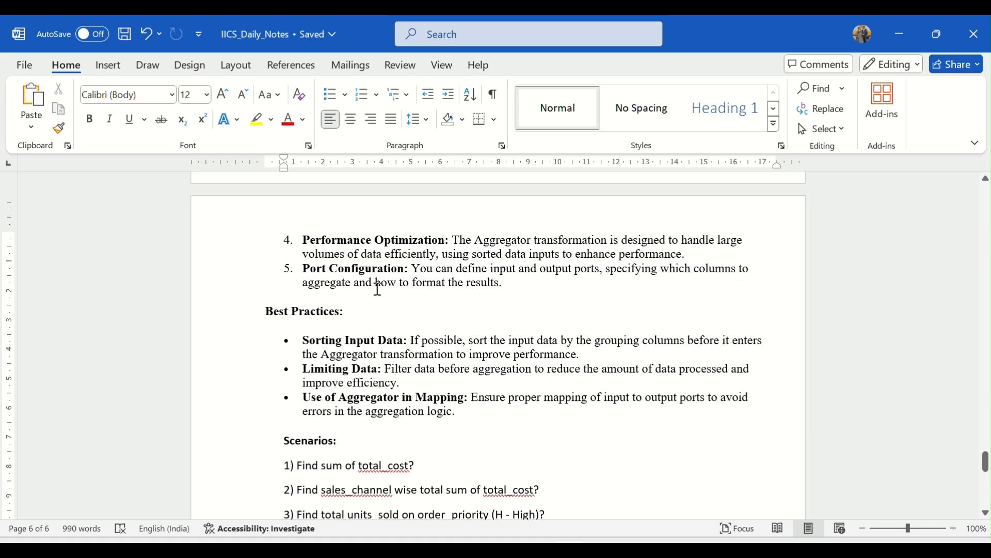
# Review the Aggregator key features and the Sorting Input Data and Limiting Data best practices in the notes
pyautogui.scroll(5, 517, 290)
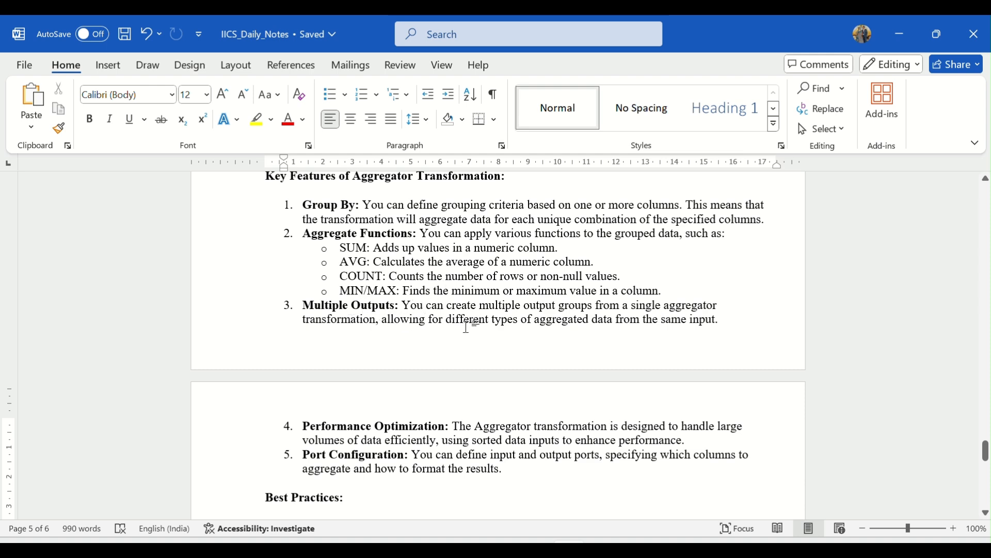
pyautogui.scroll(-3, 516, 323)
pyautogui.scroll(-5, 513, 309)
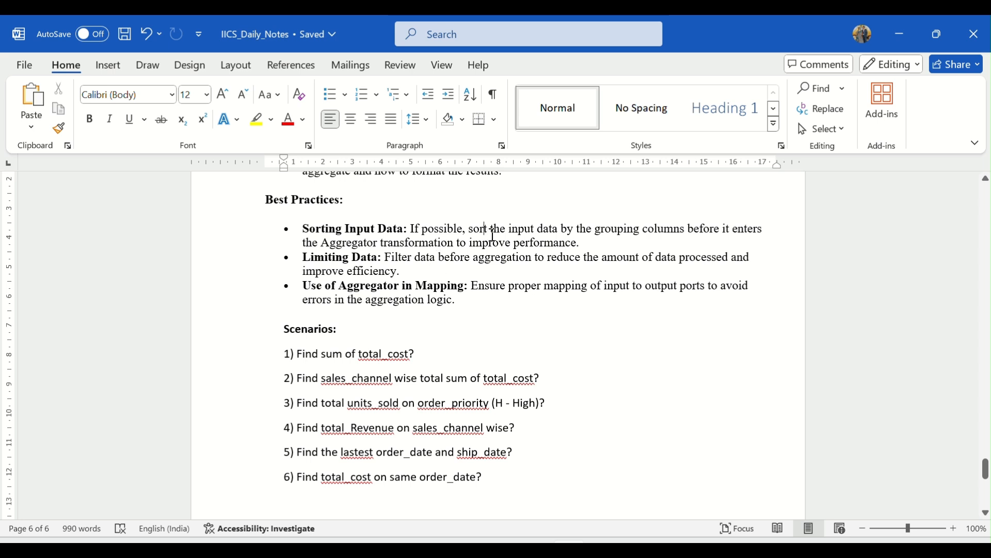
pyautogui.moveTo(492, 233); pyautogui.dragTo(560, 231)
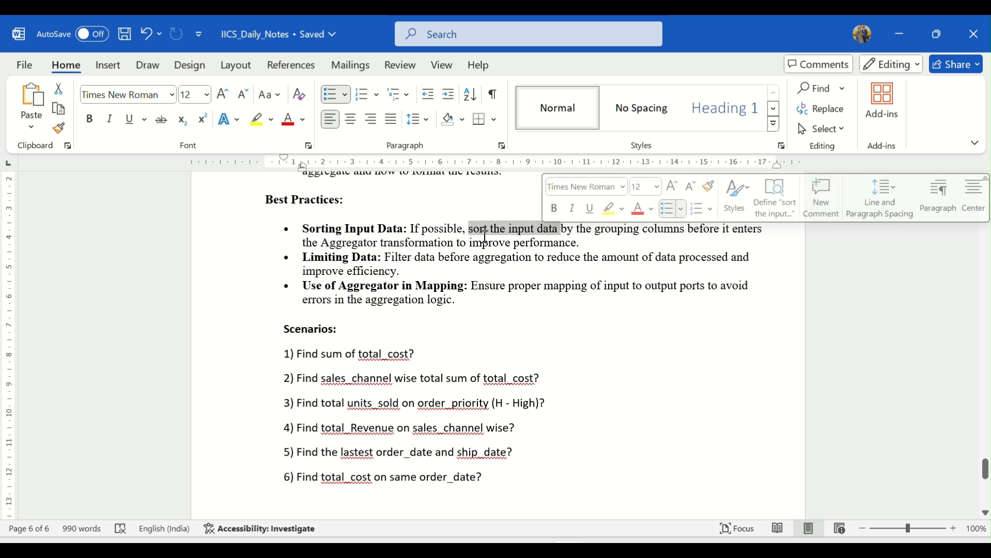
pyautogui.click(333, 258)
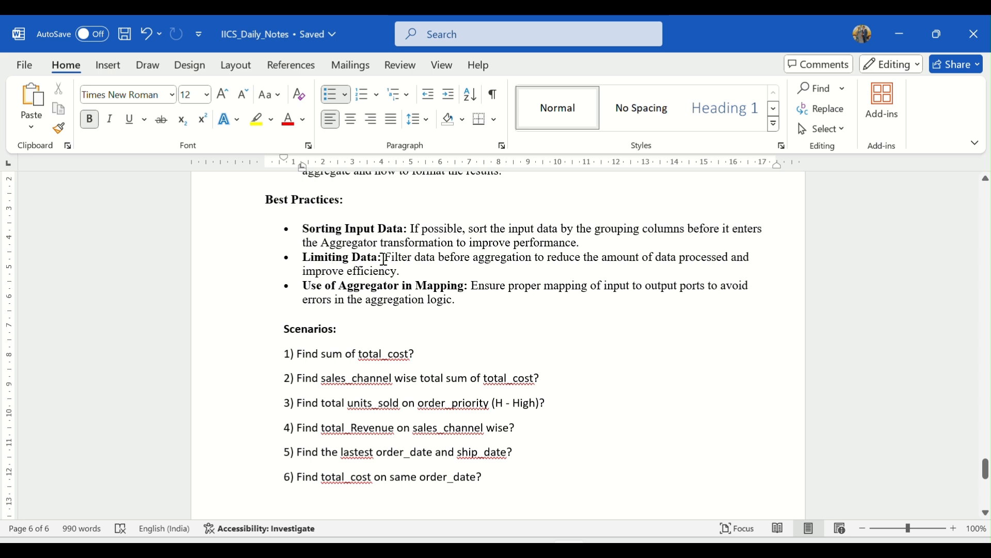
pyautogui.moveTo(386, 258)
pyautogui.mouseDown()
pyautogui.moveTo(640, 268)
pyautogui.moveTo(743, 257)
pyautogui.moveTo(367, 258)
pyautogui.moveTo(397, 269)
pyautogui.mouseUp()
pyautogui.click(401, 271)
# Switch back to Informatica and delete the Filter between the Aggregator and the Target in the m_Agg_Transformation mapping
pyautogui.click(568, 549)
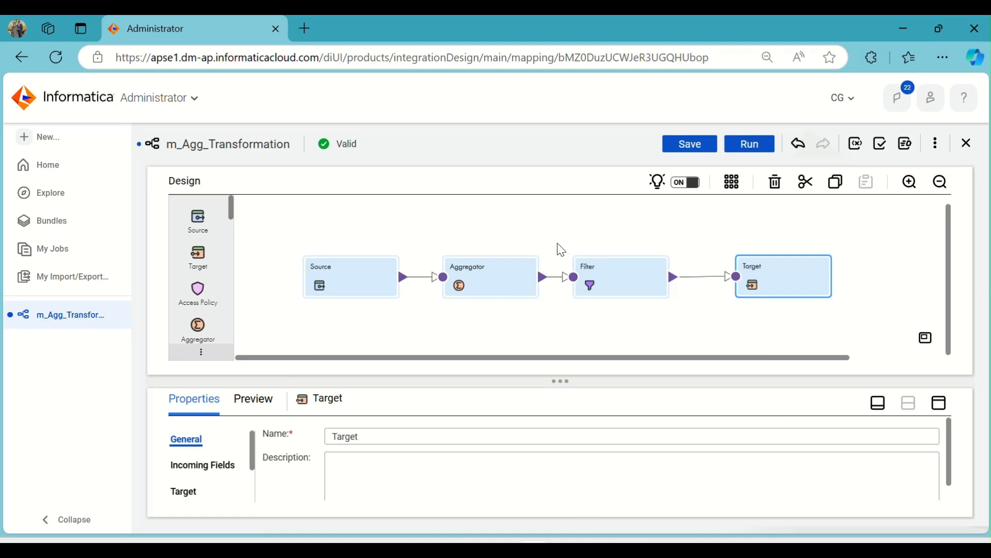
pyautogui.click(614, 289)
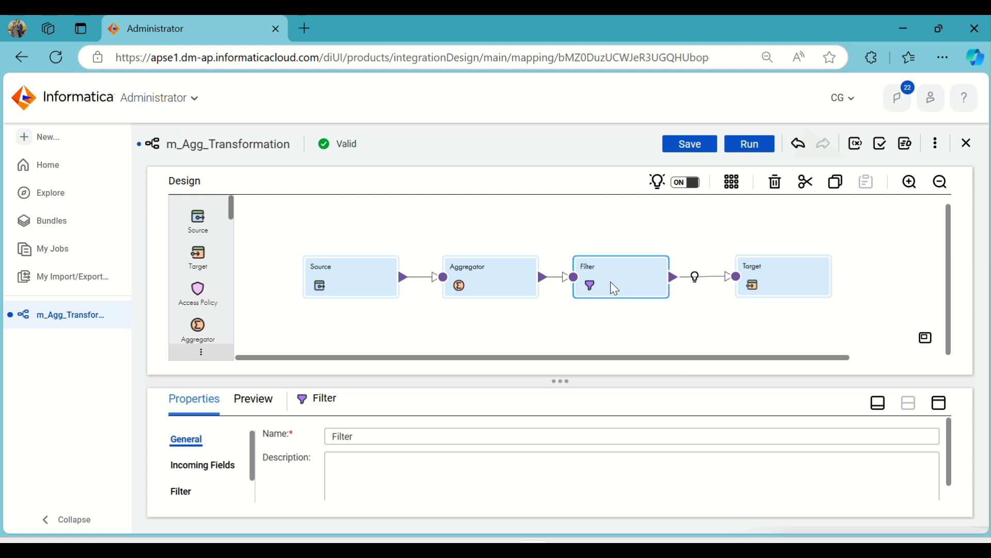
pyautogui.press('Delete')
pyautogui.press('Return')
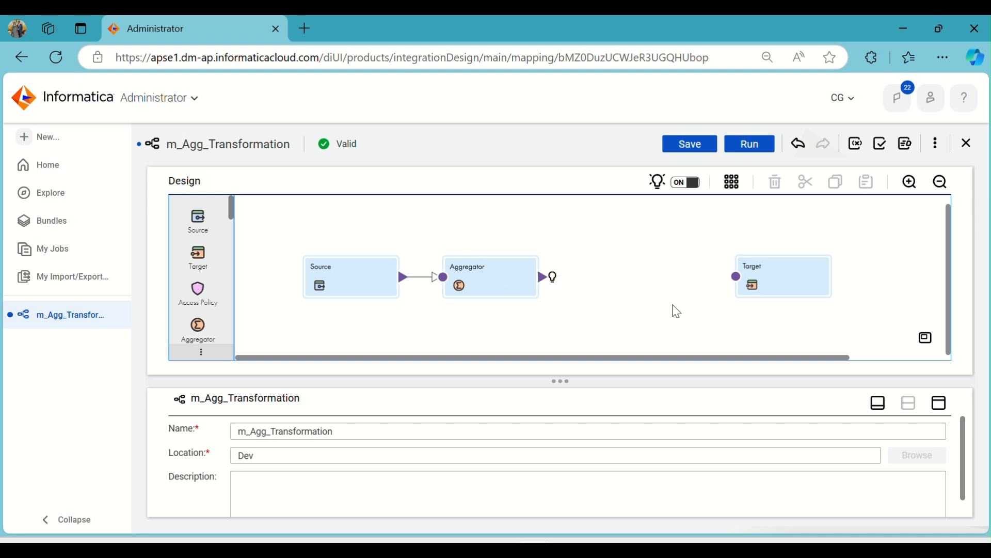
# Insert a Filter transformation between the Source and the Aggregator, and link the Aggregator's output to the Target
pyautogui.moveTo(506, 279); pyautogui.dragTo(624, 270)
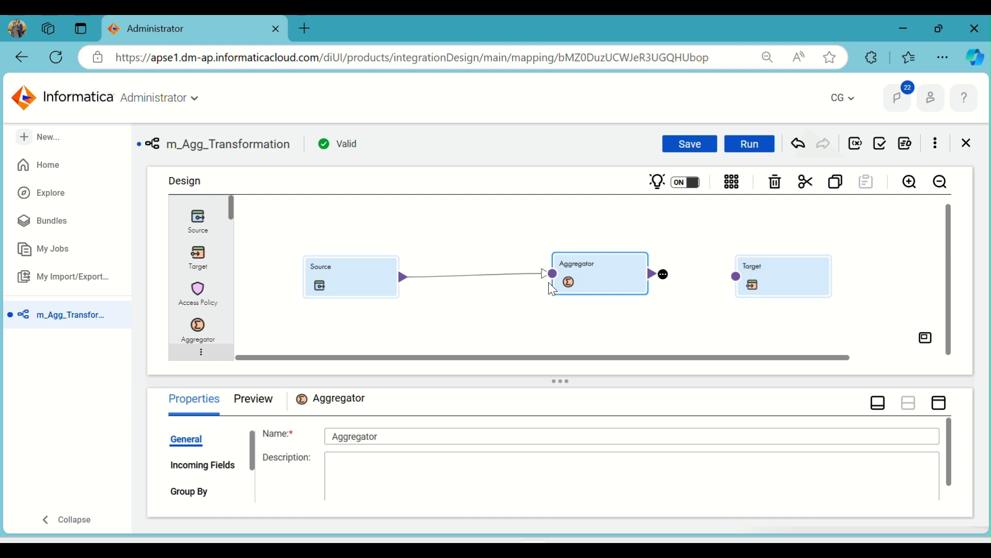
pyautogui.click(440, 279)
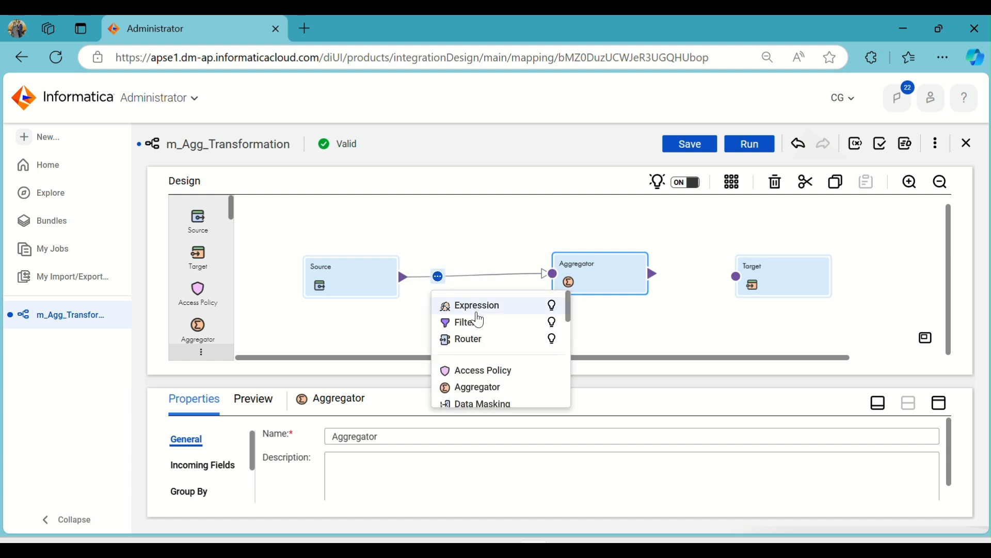
pyautogui.click(482, 321)
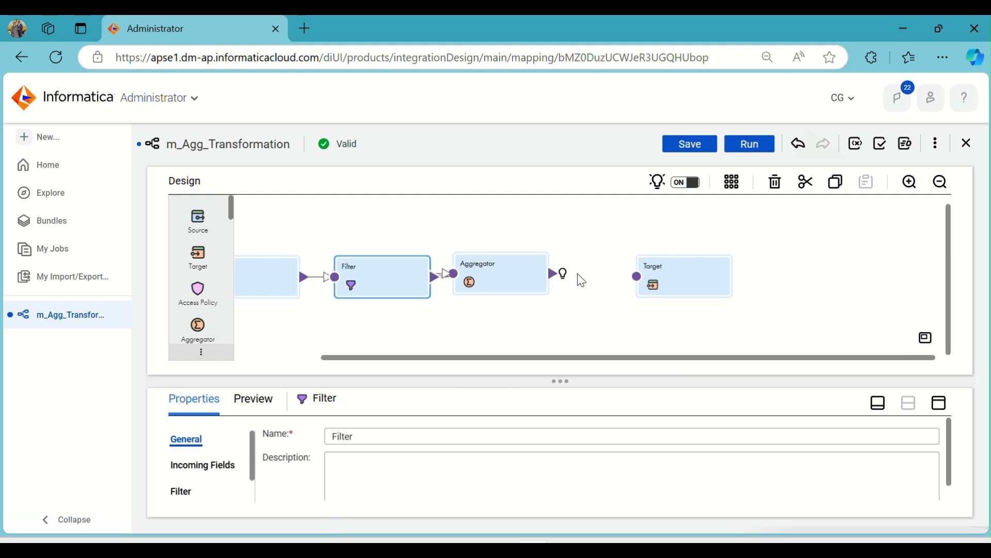
pyautogui.moveTo(473, 279); pyautogui.dragTo(511, 280)
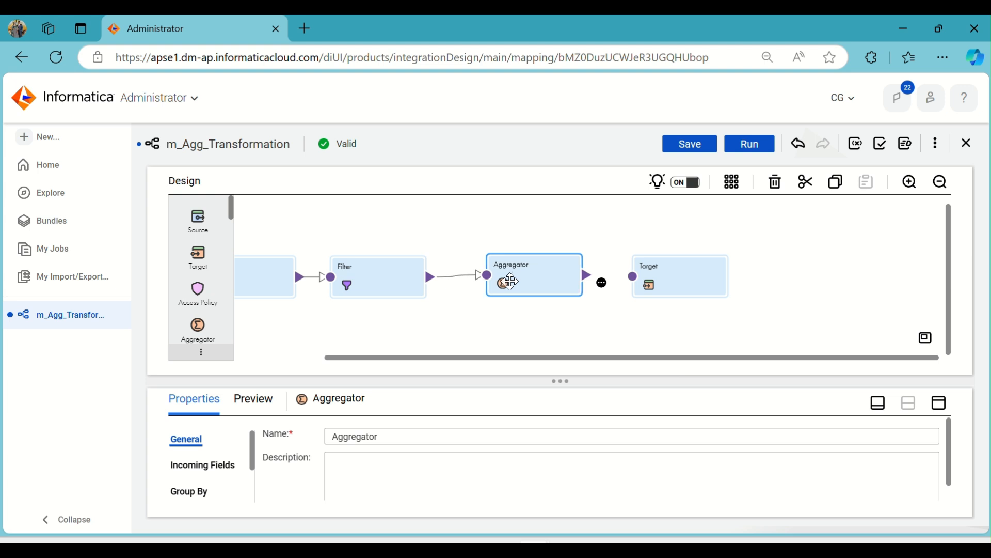
pyautogui.moveTo(585, 275); pyautogui.dragTo(628, 277)
# Add the simple filter condition ORDER_PRIORITY = H to the new Filter transformation
pyautogui.click(396, 283)
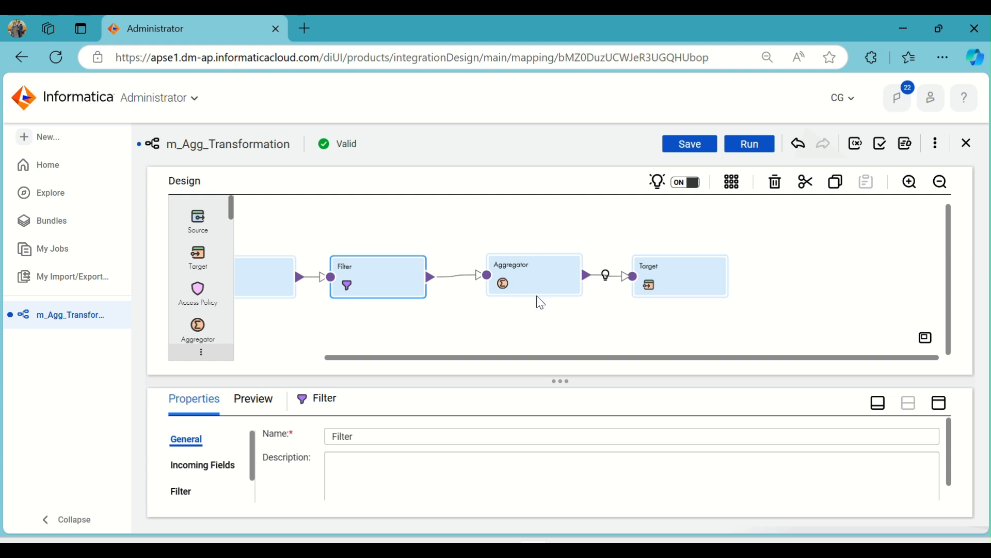
pyautogui.click(939, 403)
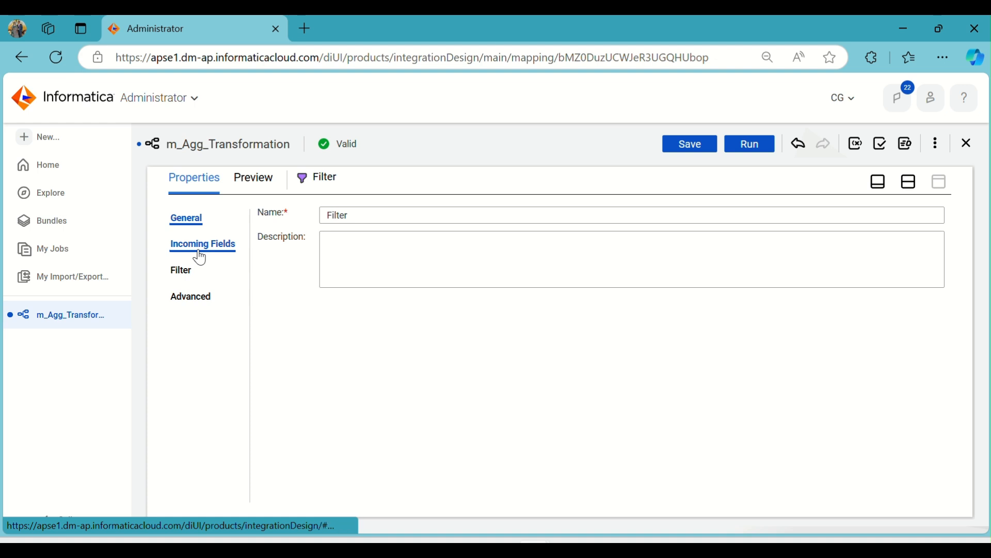
pyautogui.click(187, 274)
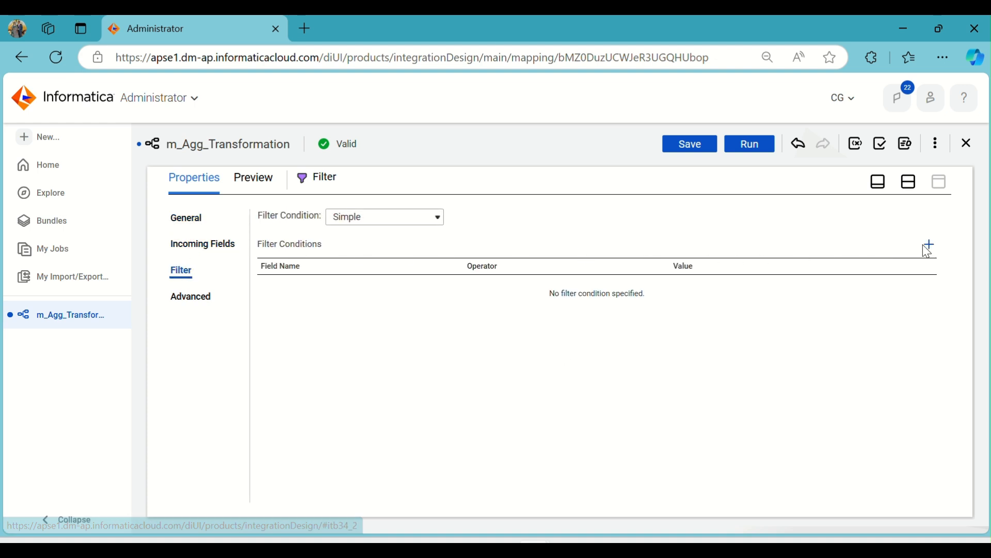
pyautogui.click(929, 244)
pyautogui.click(411, 289)
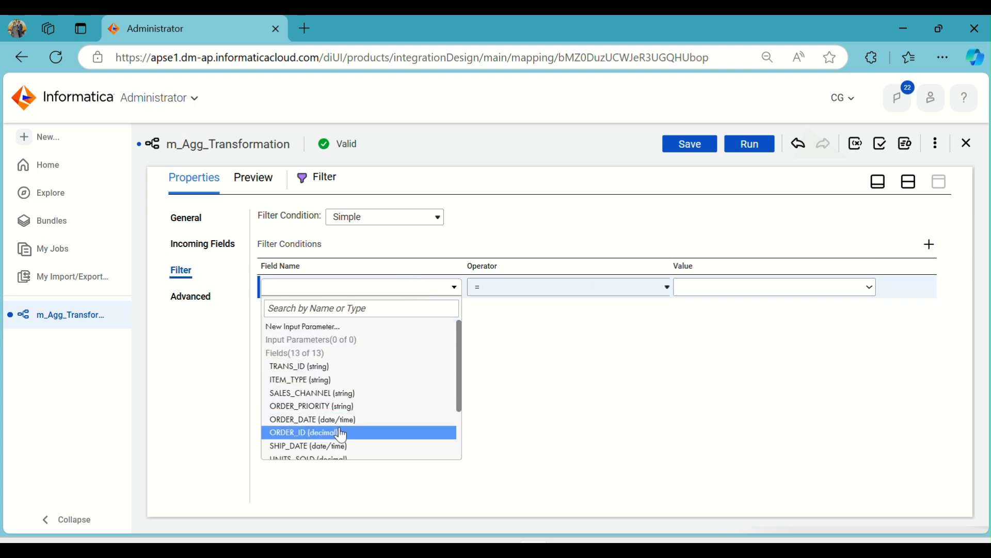
pyautogui.click(336, 407)
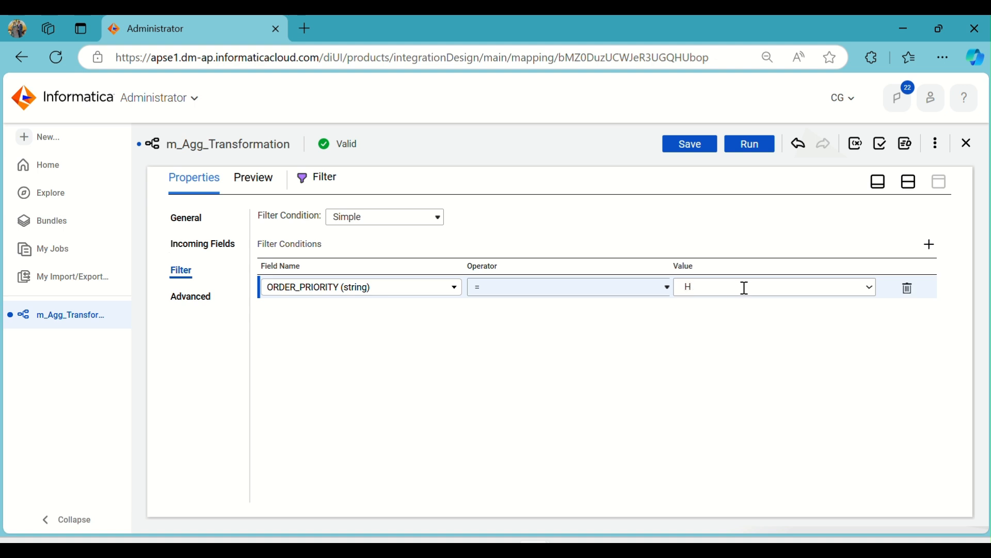
pyautogui.click(758, 334)
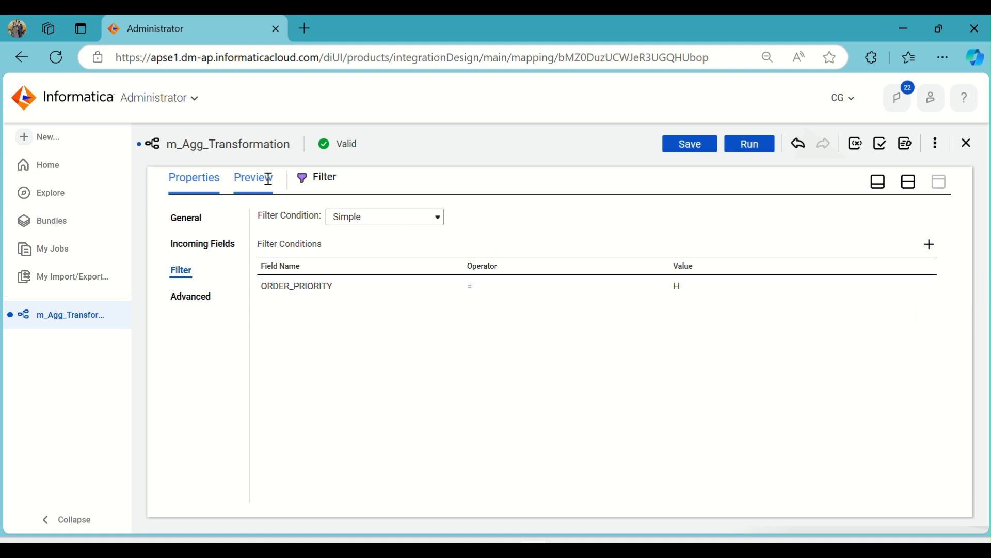
pyautogui.click(909, 181)
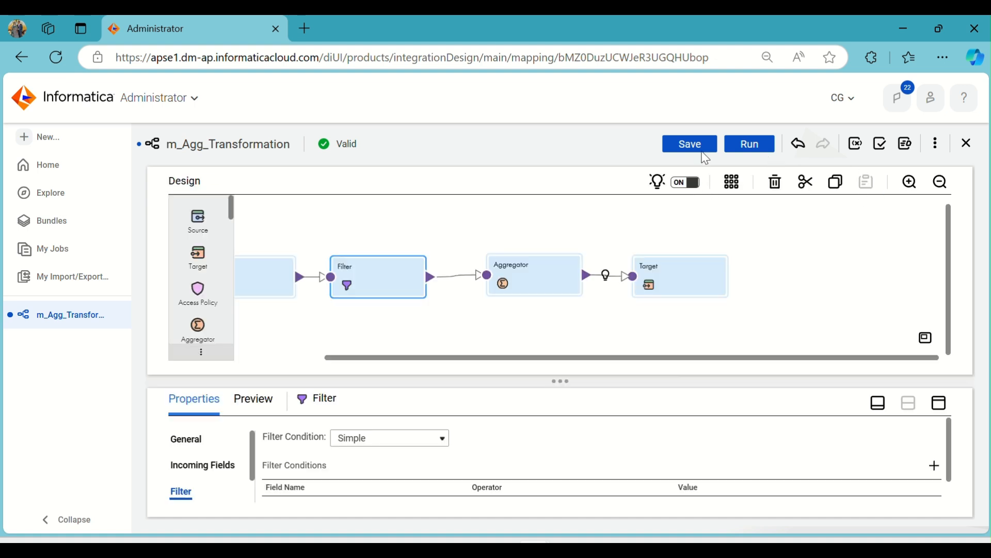
# Save and validate the mapping, then auto-arrange its transformations on the canvas and save the new layout
pyautogui.click(702, 150)
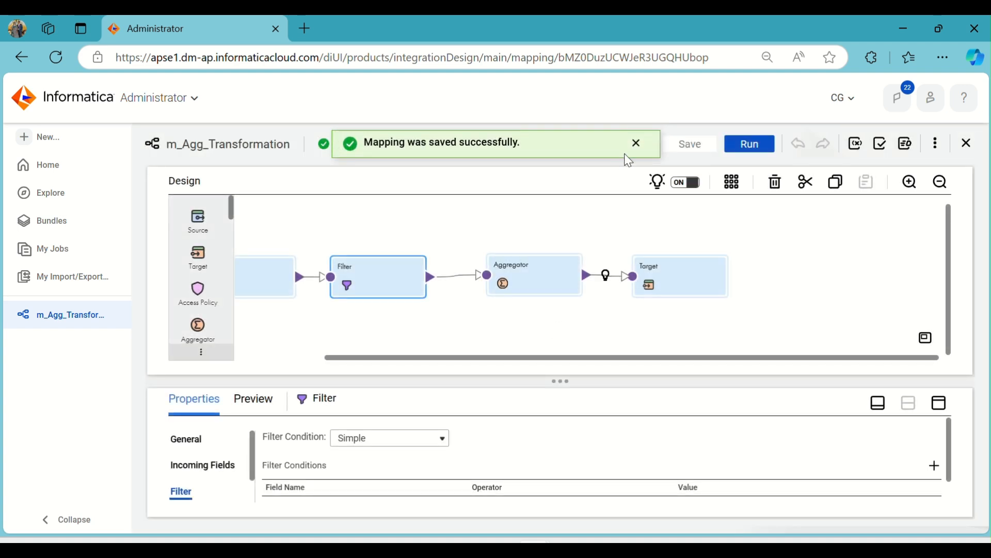
pyautogui.click(637, 139)
pyautogui.click(882, 143)
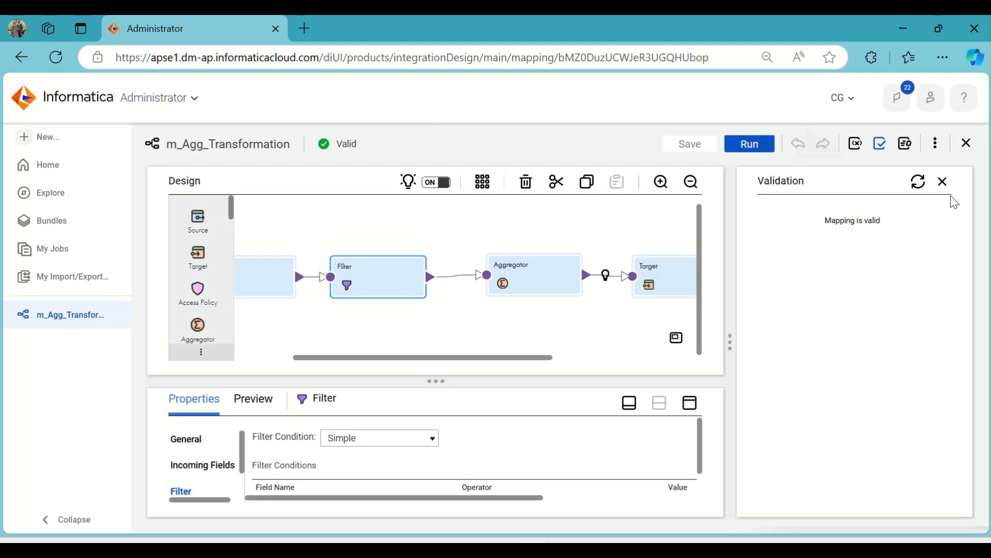
pyautogui.click(943, 182)
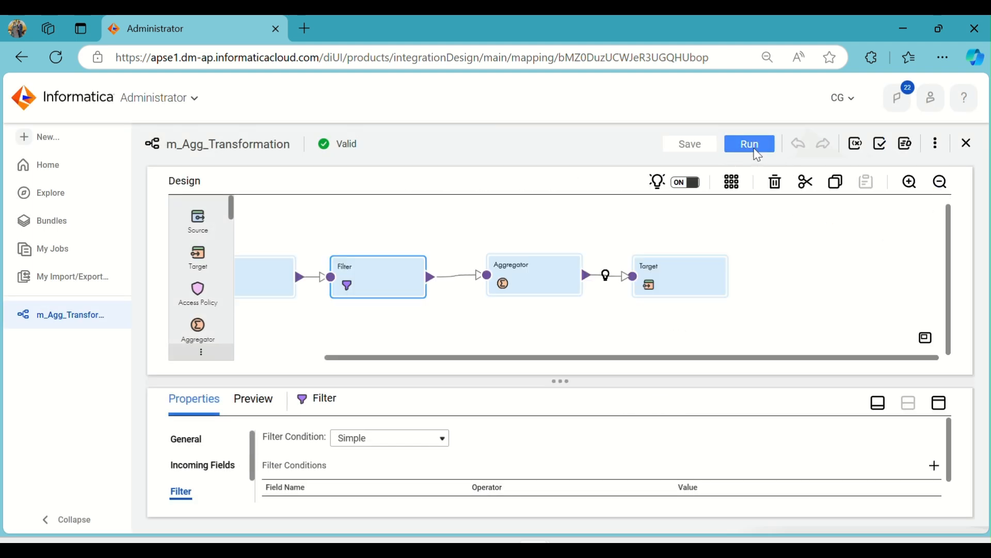
pyautogui.click(731, 182)
pyautogui.click(691, 144)
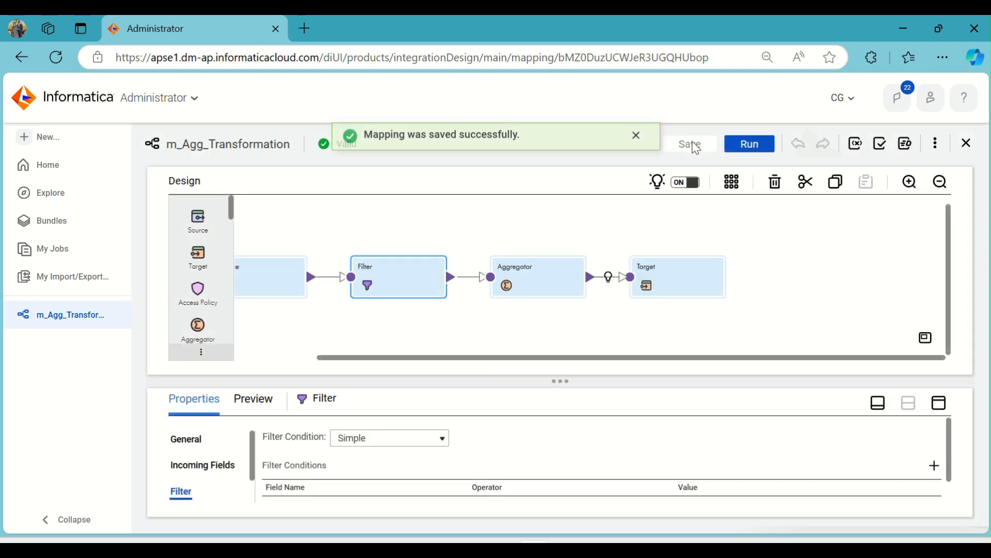
# Run the m_Agg_Transformation mapping and refresh its job status in My Jobs until the run finishes
pyautogui.click(748, 145)
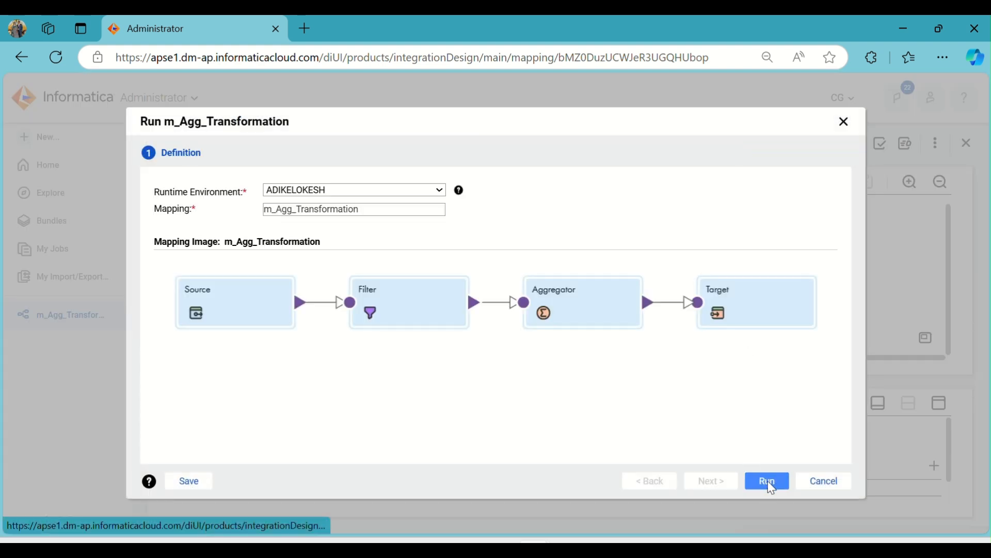
pyautogui.click(767, 481)
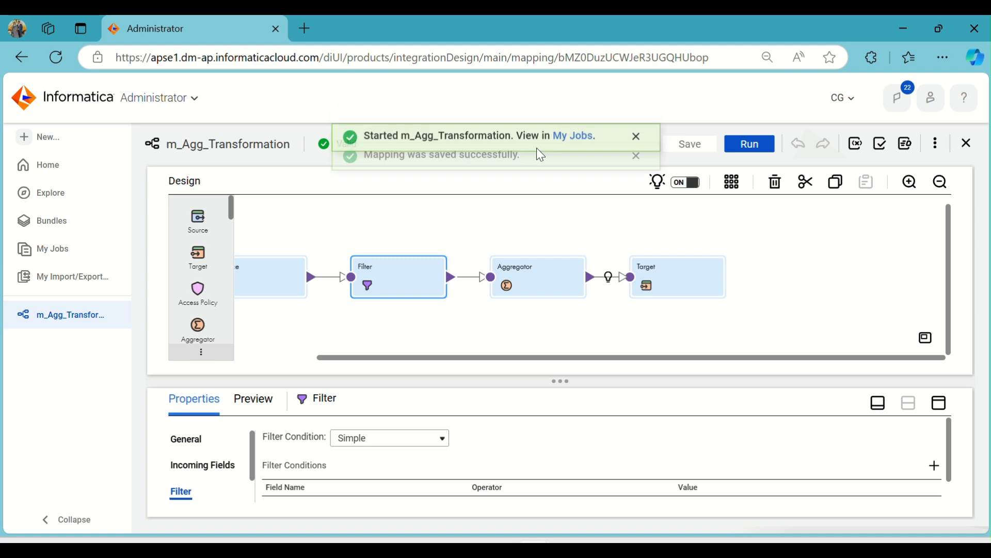
pyautogui.click(570, 145)
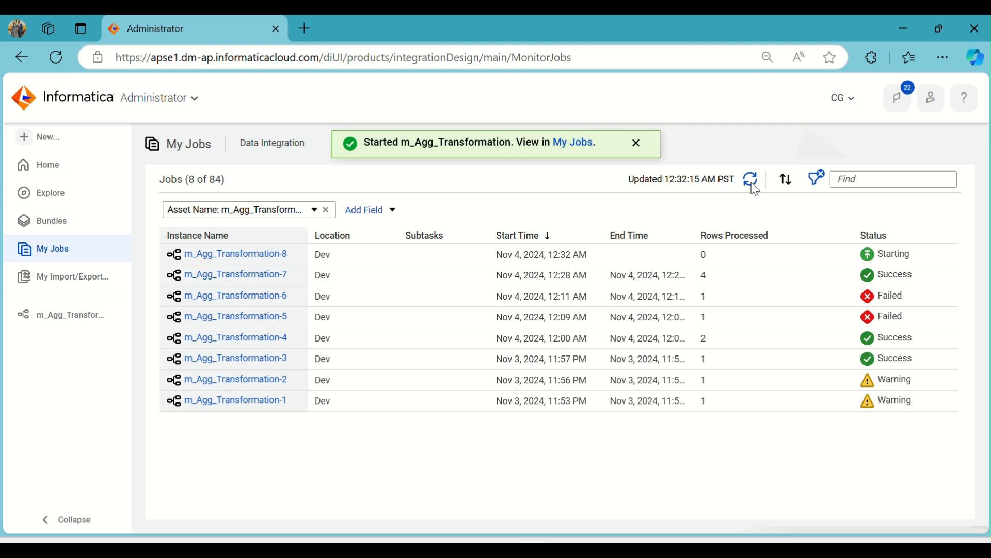
pyautogui.click(753, 181)
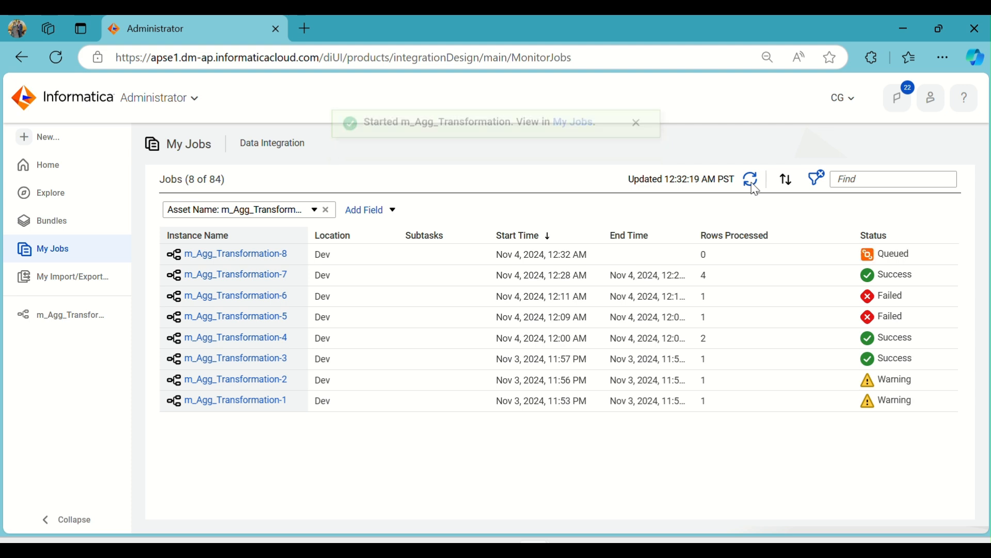
pyautogui.click(752, 183)
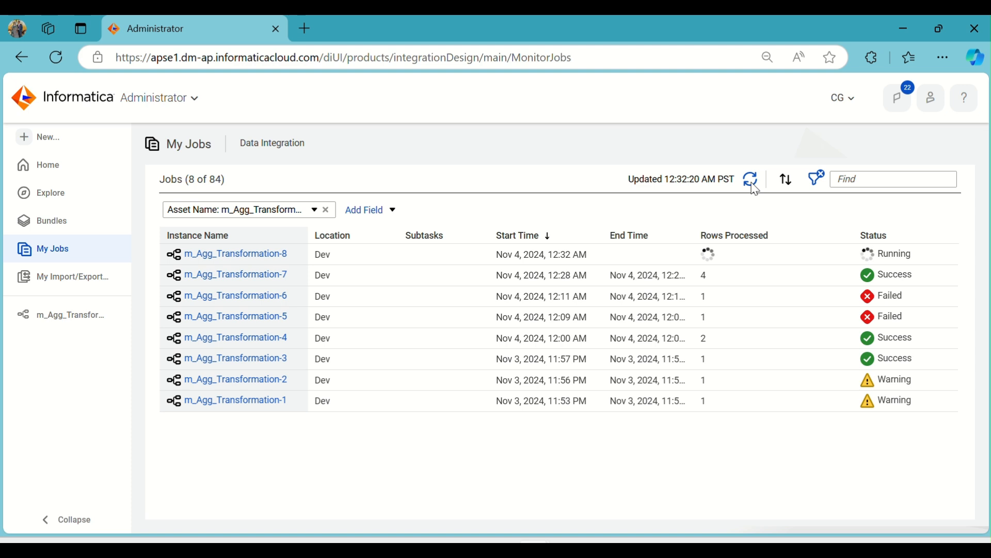
pyautogui.click(752, 182)
pyautogui.click(752, 182)
pyautogui.click(752, 182)
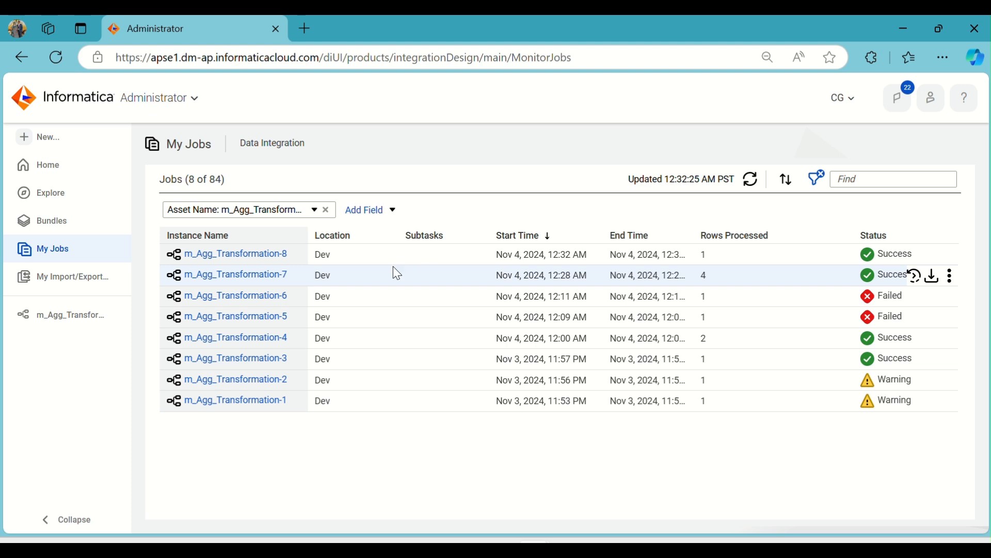
# Return to the m_Agg_Transformation mapping and review the Aggregator's group-by field and aggregate expression
pyautogui.click(93, 314)
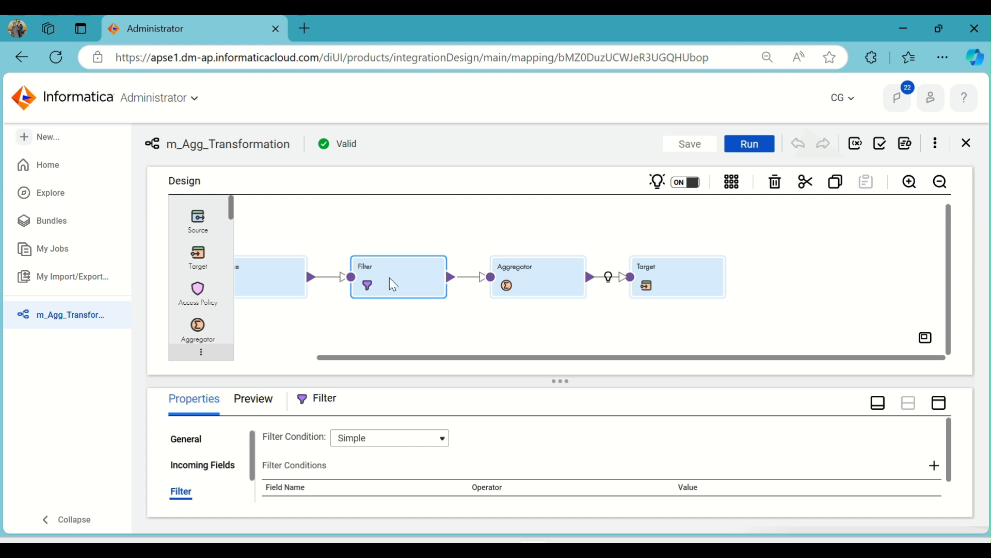
pyautogui.moveTo(539, 287); pyautogui.dragTo(540, 285)
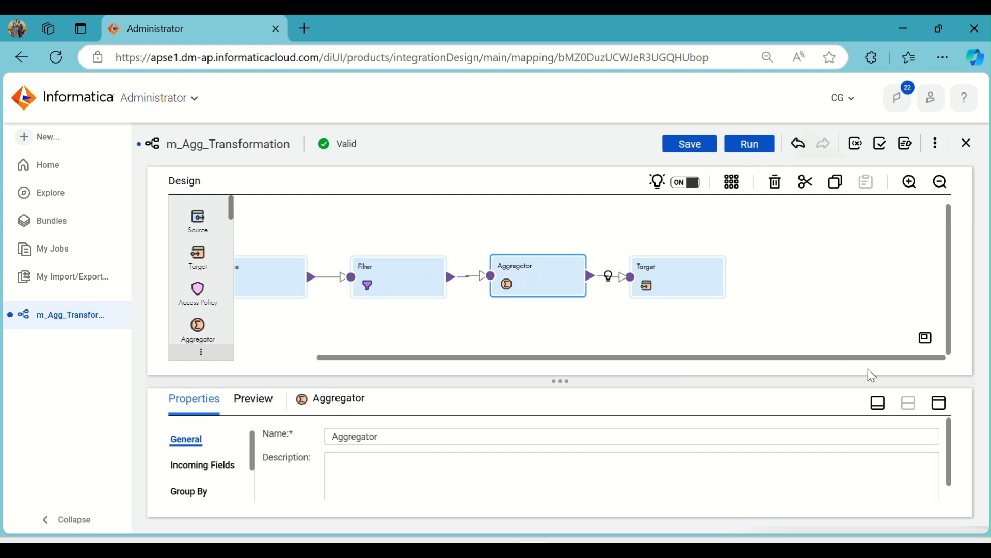
pyautogui.click(938, 404)
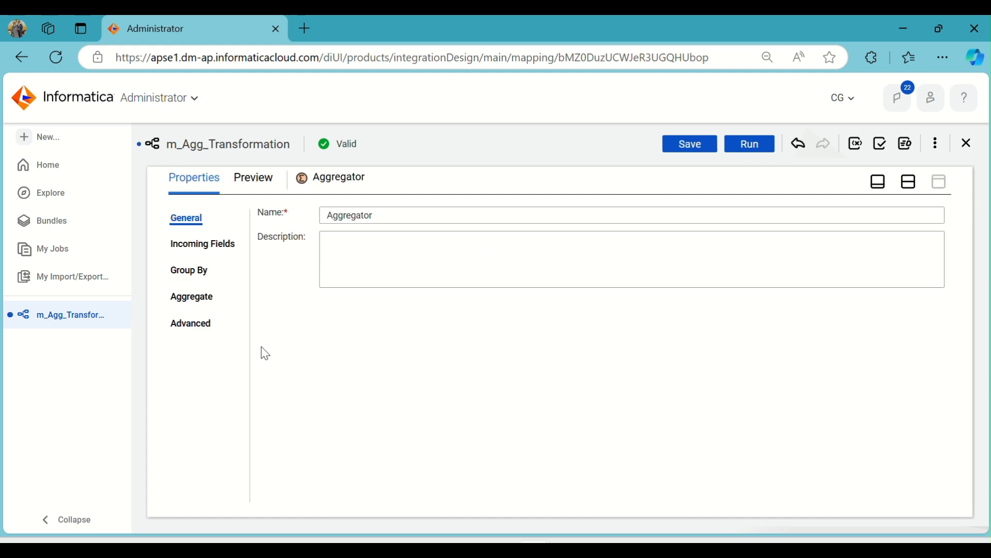
pyautogui.click(204, 274)
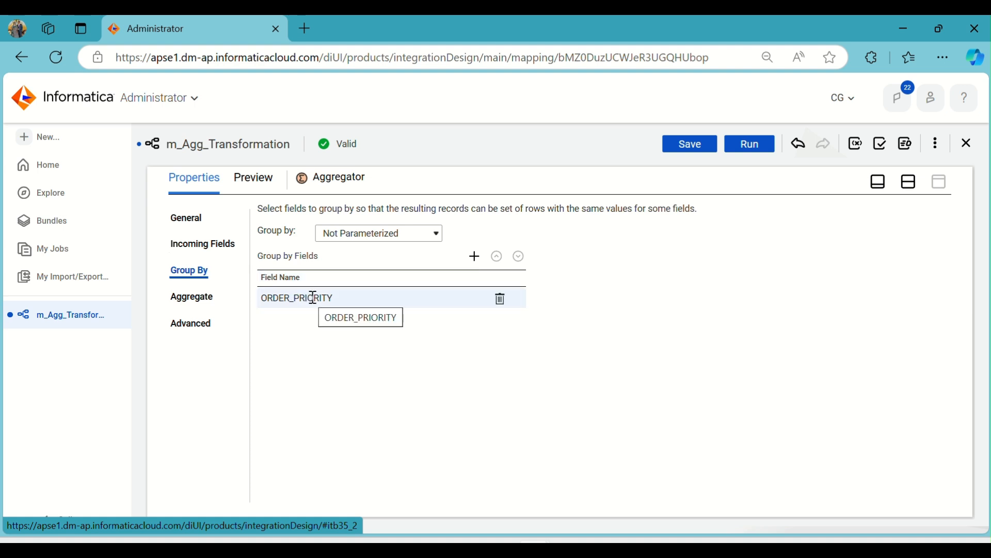
pyautogui.click(198, 297)
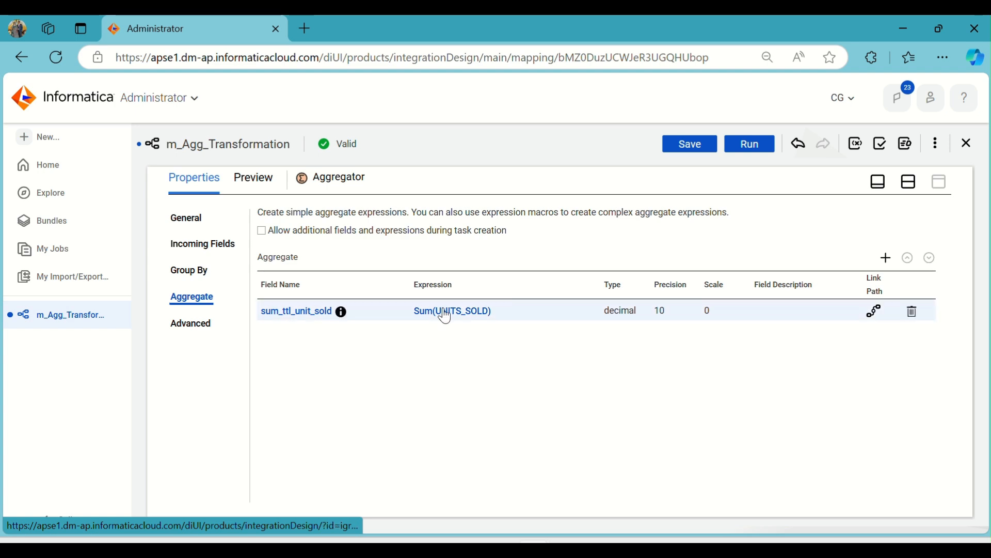
pyautogui.click(908, 182)
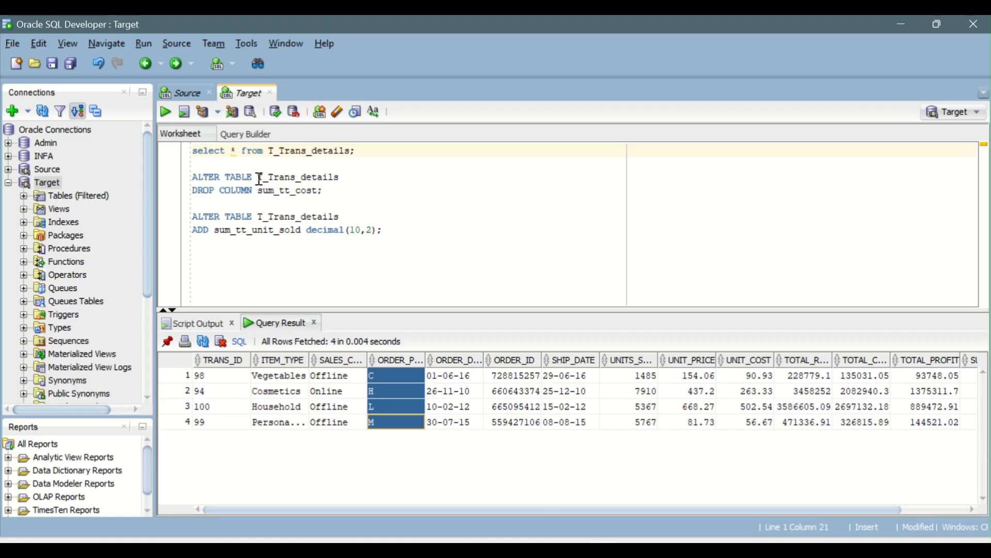
# Switch to Oracle SQL Developer and rerun the select query on T_Trans_details in the Target worksheet
pyautogui.click(264, 151)
pyautogui.click(166, 112)
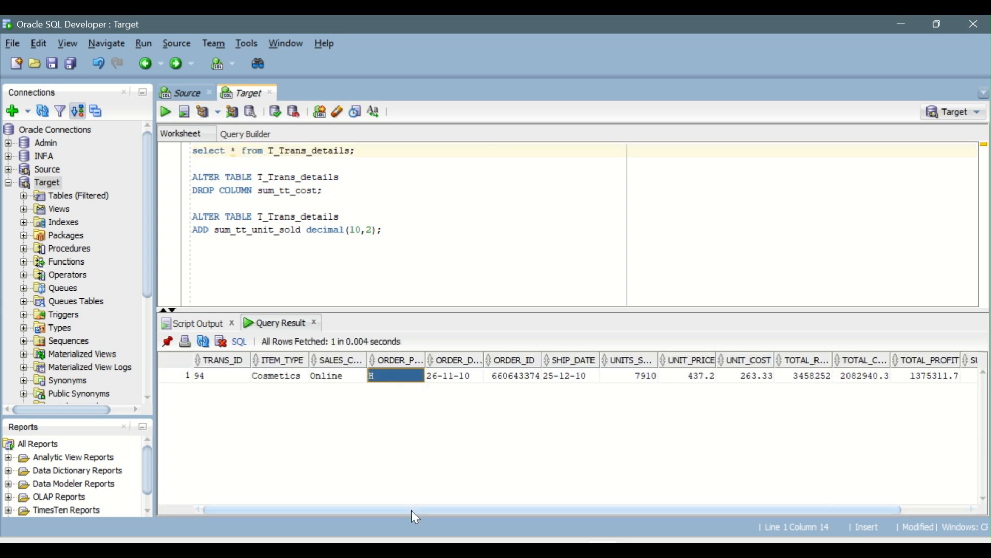
# Examine the SUM_TT_UNIT_SOLD value of the loaded row in the T_Trans_details query result
pyautogui.moveTo(411, 510); pyautogui.dragTo(757, 488)
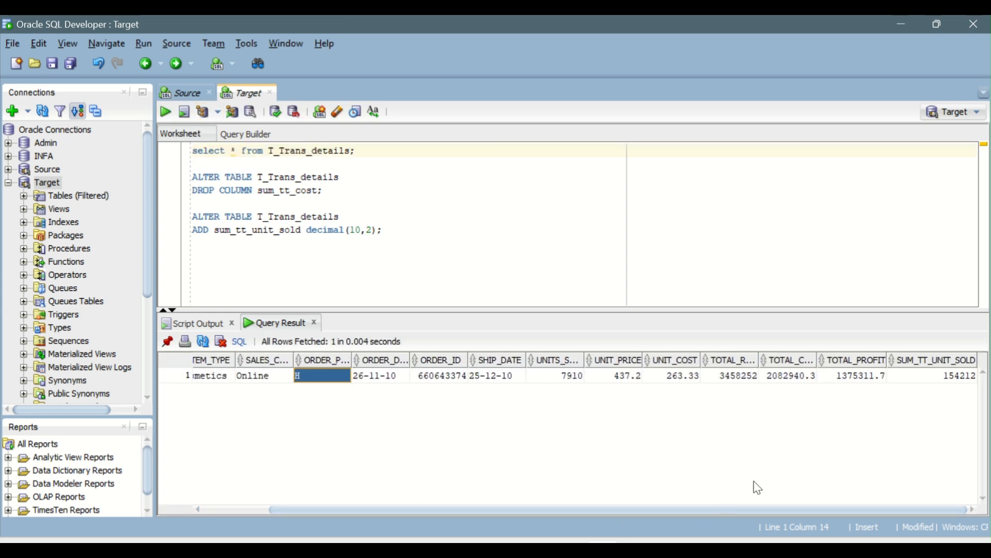
pyautogui.click(941, 381)
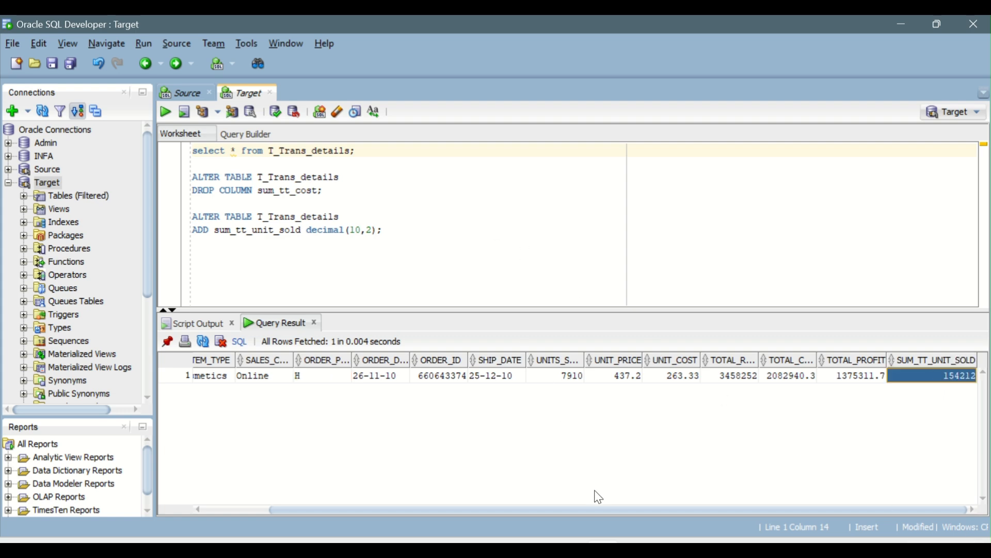
# Switch to the IICS_Daily_Notes document in Word and review scenarios 3 to 6 in the Scenarios list
pyautogui.click(569, 541)
pyautogui.scroll(-2, 363, 293)
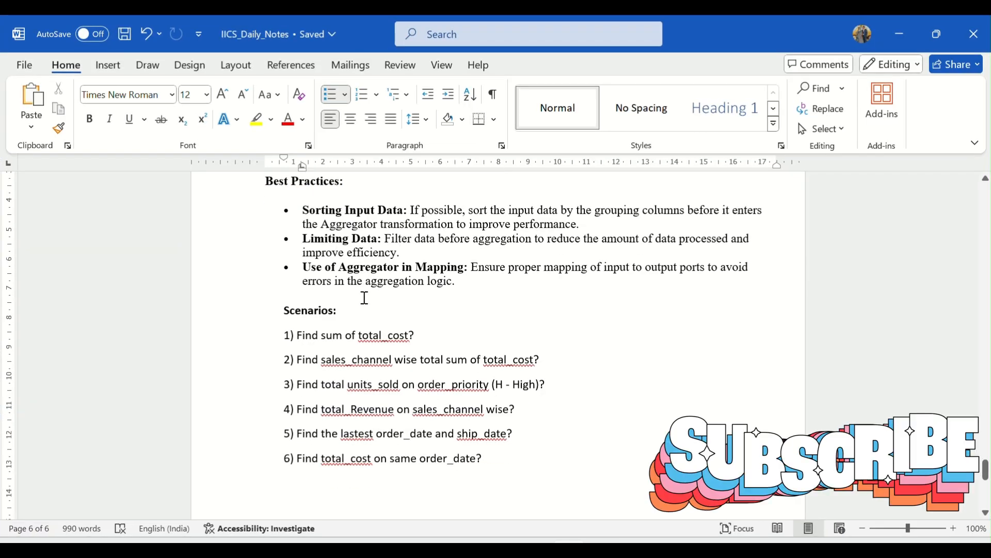
pyautogui.moveTo(284, 366); pyautogui.dragTo(492, 443)
pyautogui.click(536, 444)
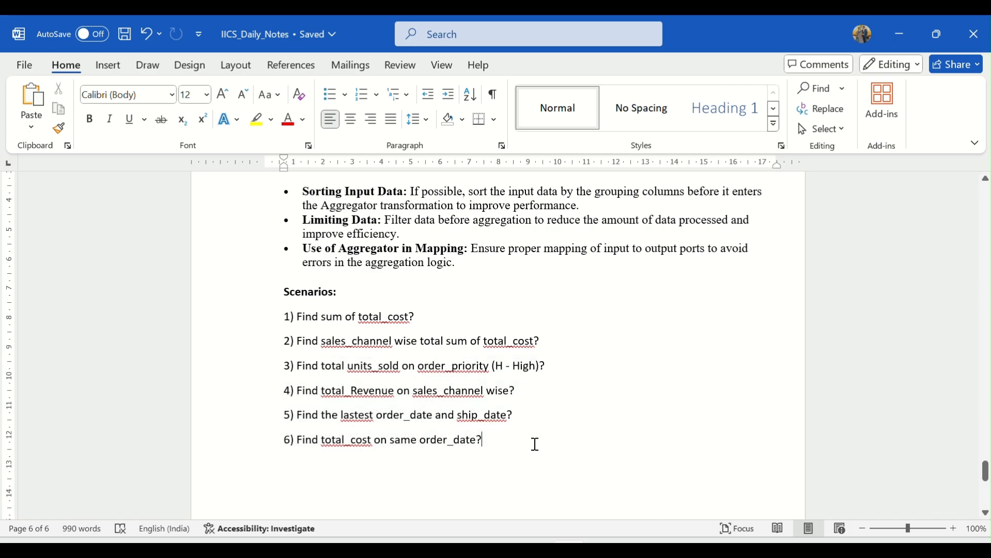
# Switch back to Oracle SQL Developer and run the select query on all columns of Trans_details in the Source worksheet
pyautogui.hotkey('alt', 'Tab')
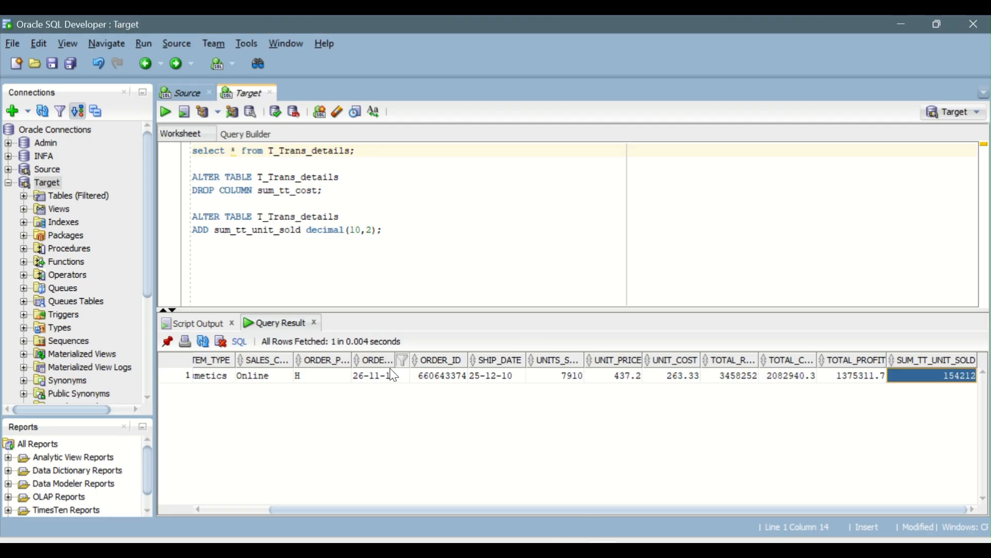
pyautogui.click(181, 93)
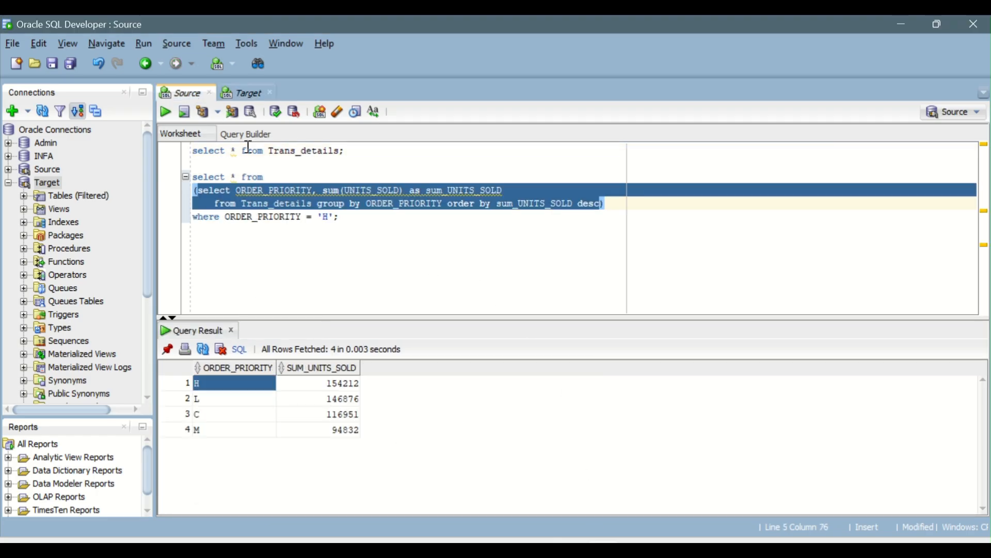
pyautogui.click(166, 112)
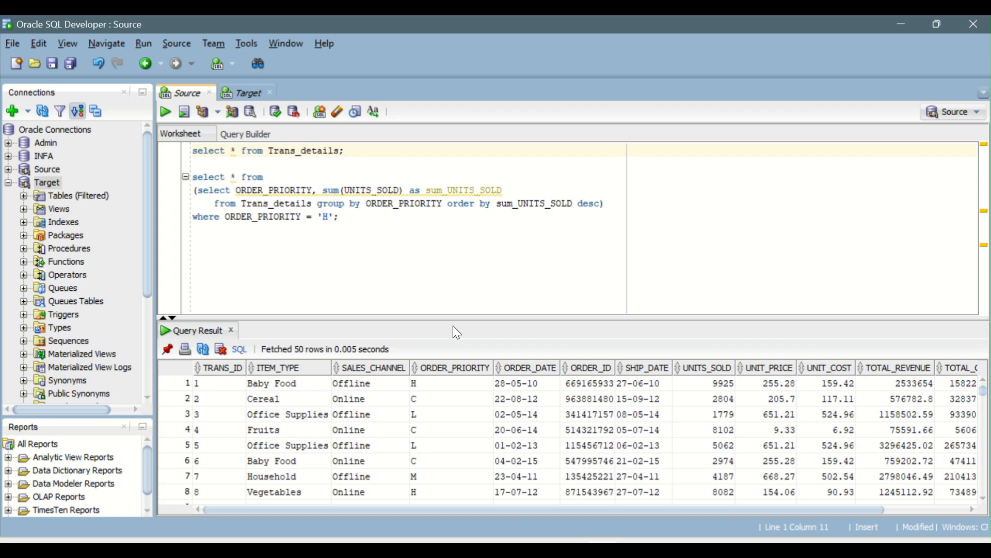
# Return to the IICS_Daily_Notes document in Word and review the Aggregator's best practices and key features above the scenarios
pyautogui.moveTo(570, 547)
pyautogui.click(577, 474)
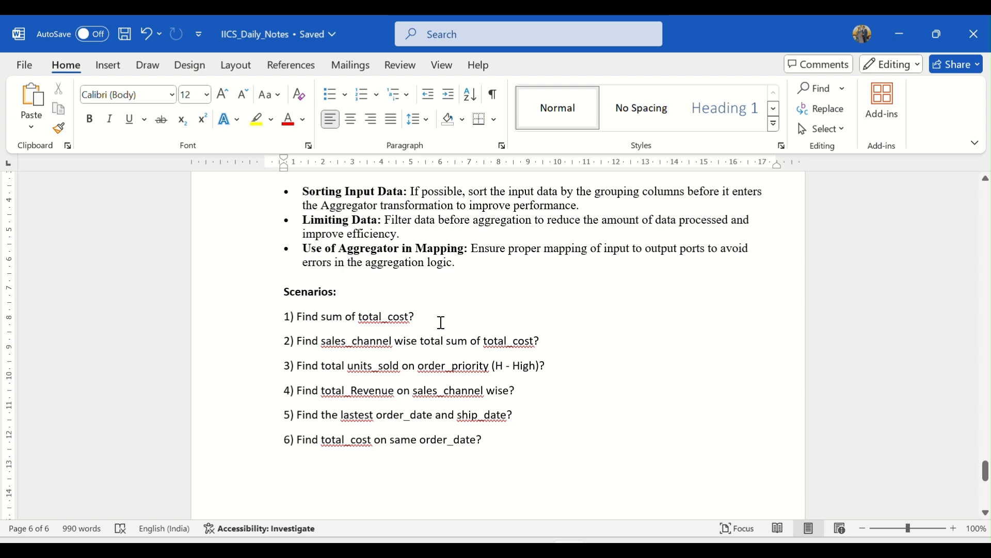
pyautogui.scroll(5, 442, 322)
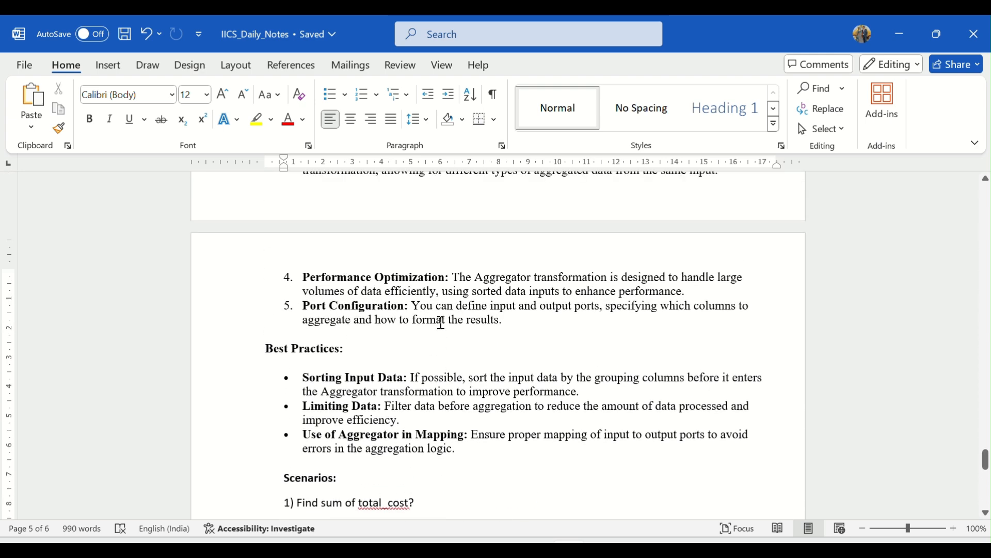
pyautogui.scroll(3, 442, 322)
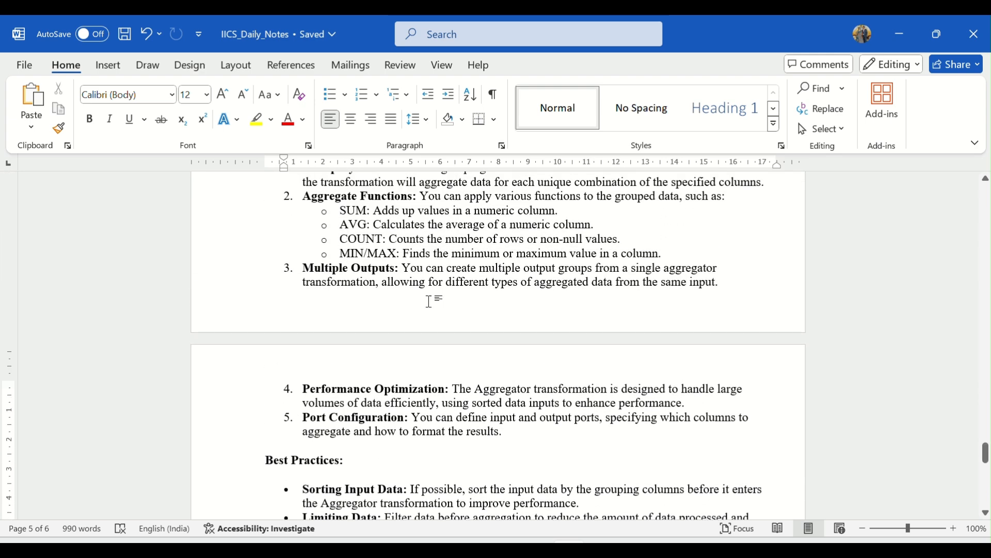
pyautogui.scroll(2, 428, 301)
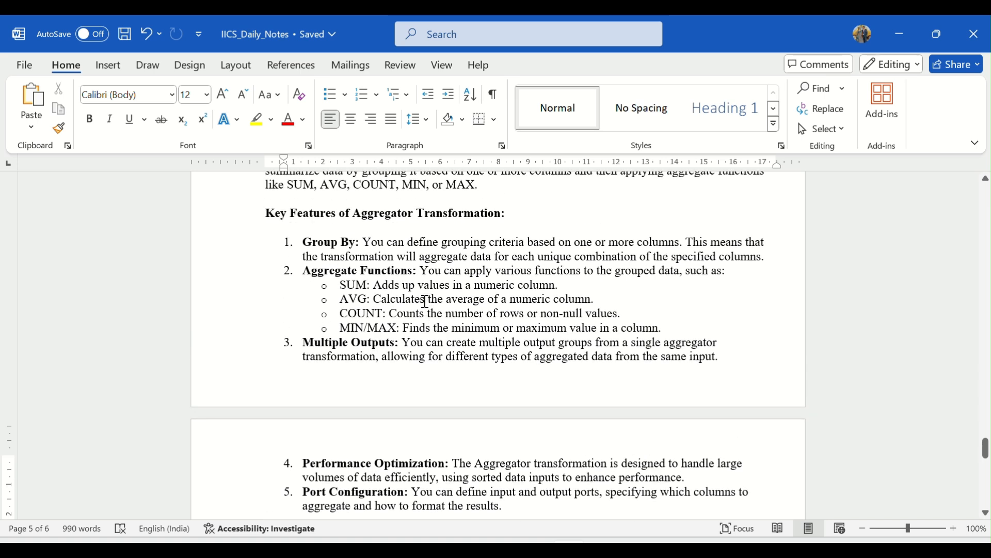